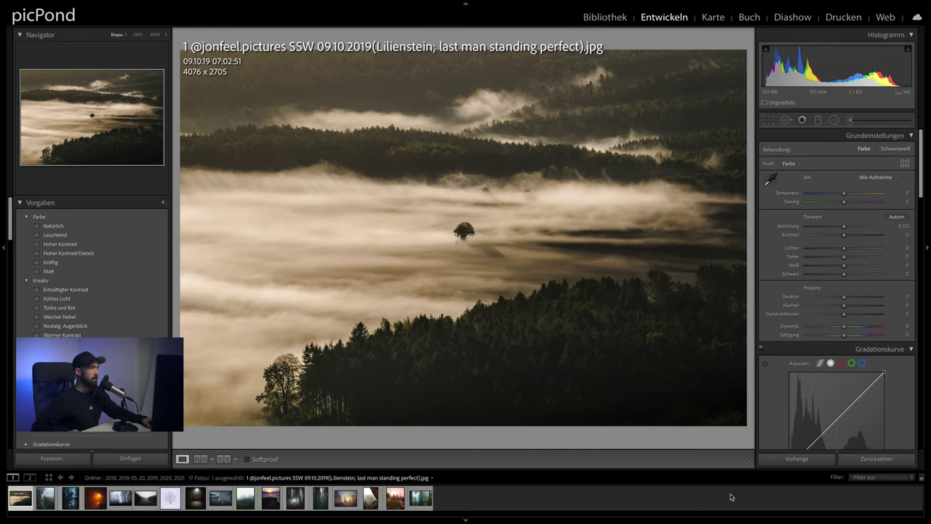
Step through all 17 landscape photos in the filmstrip, ending on the misty green forest.
key("Right")
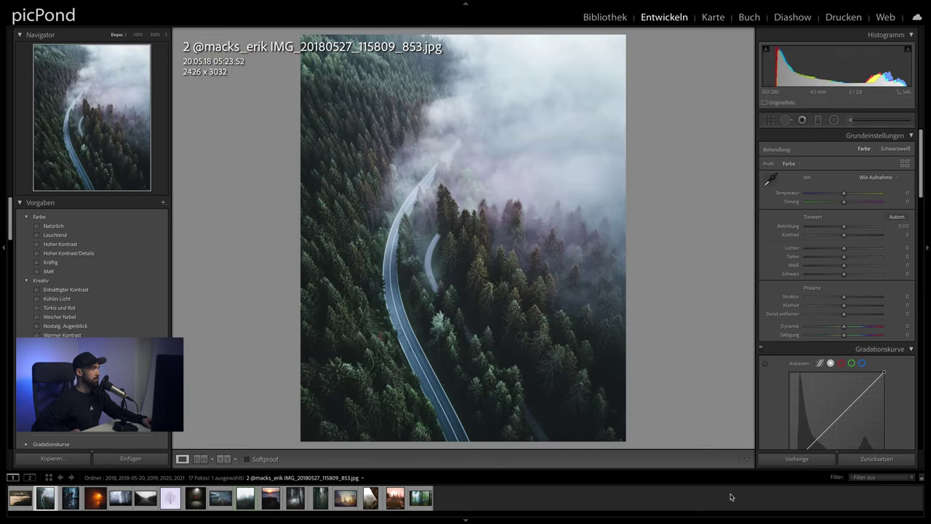
key("Right")
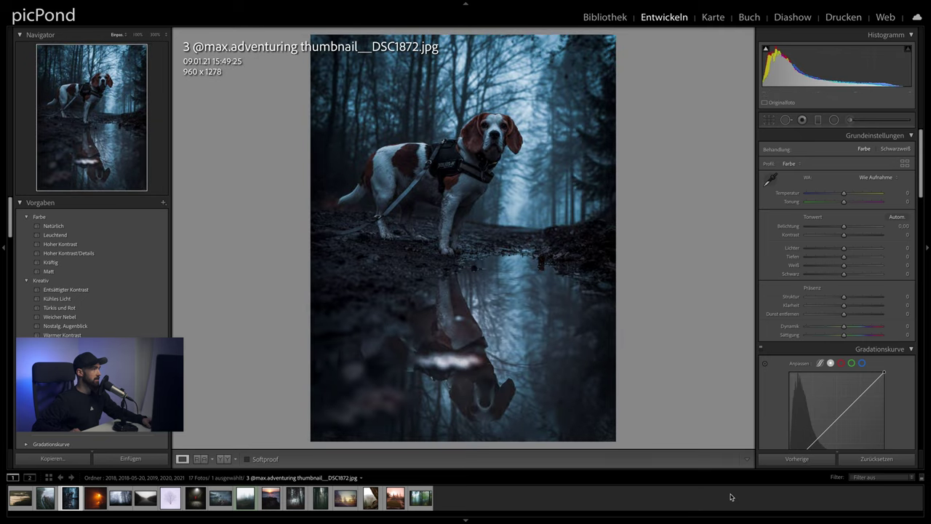
key("Right")
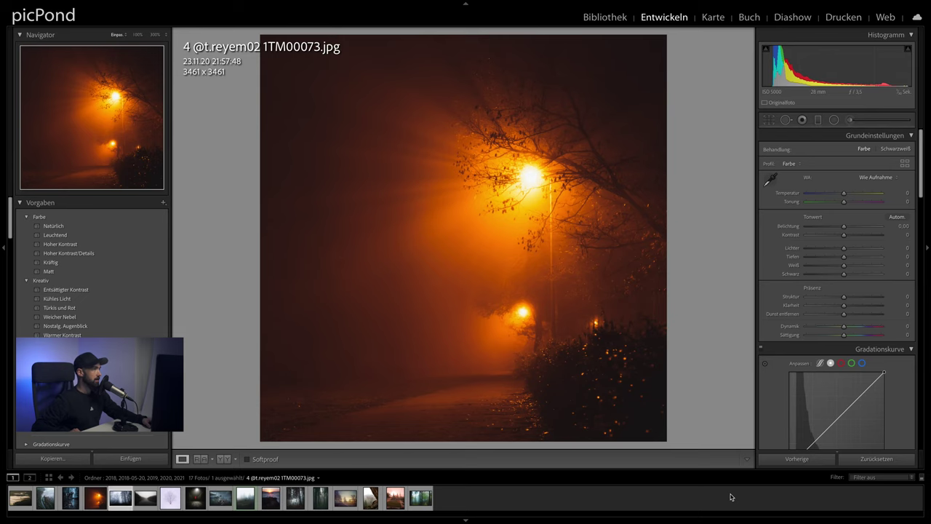
key("Right")
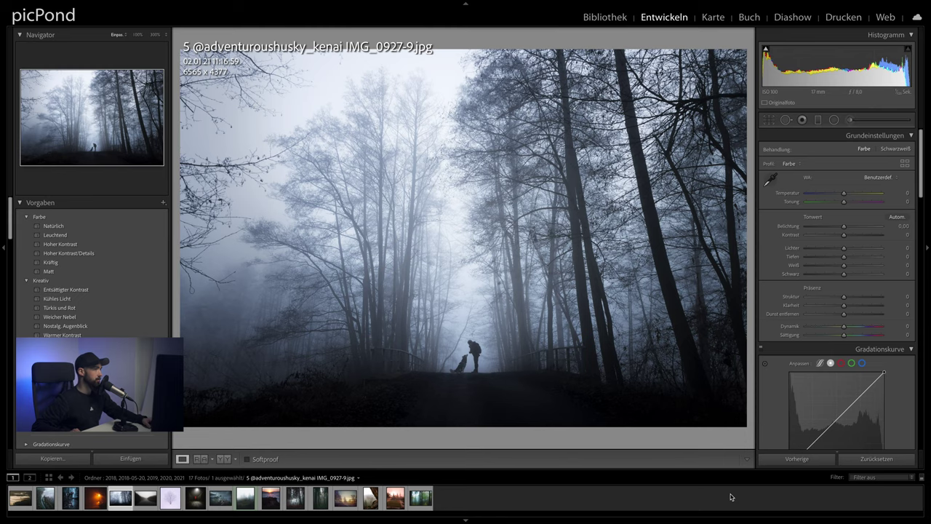
key("Right")
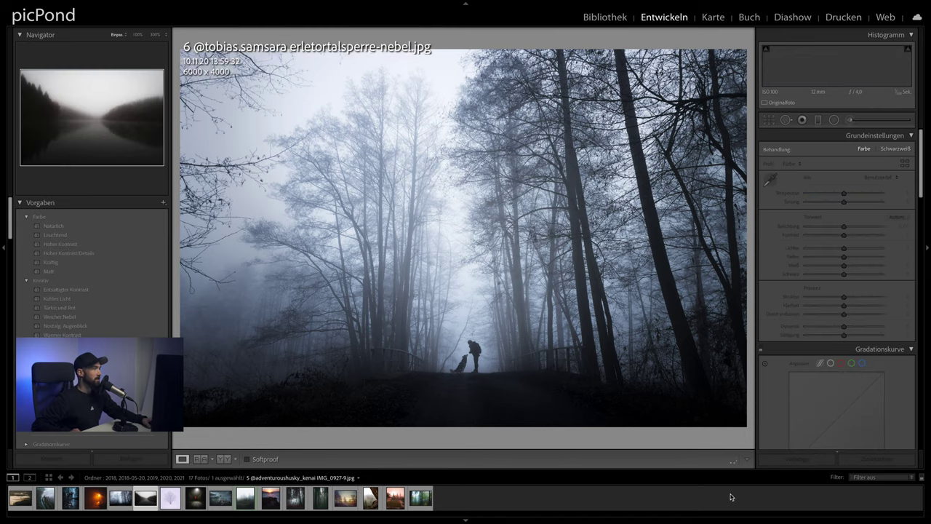
key("Right")
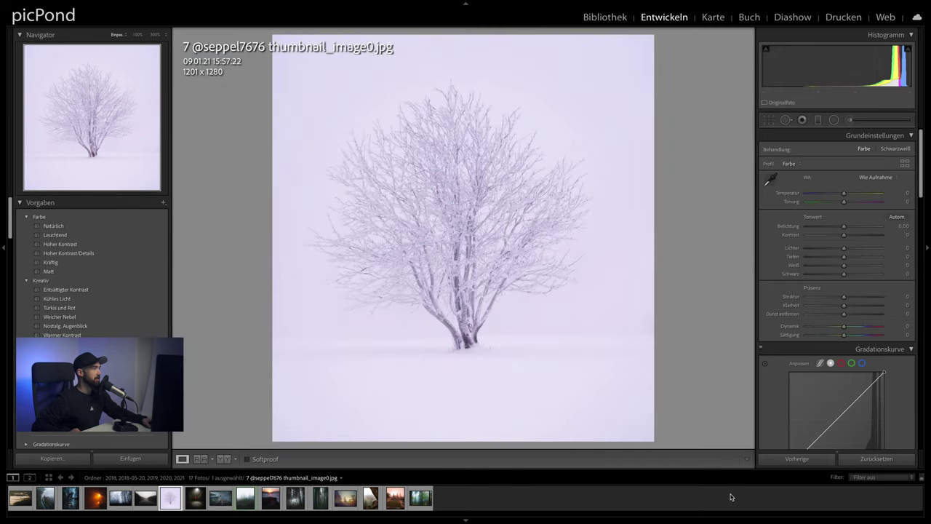
key("Right")
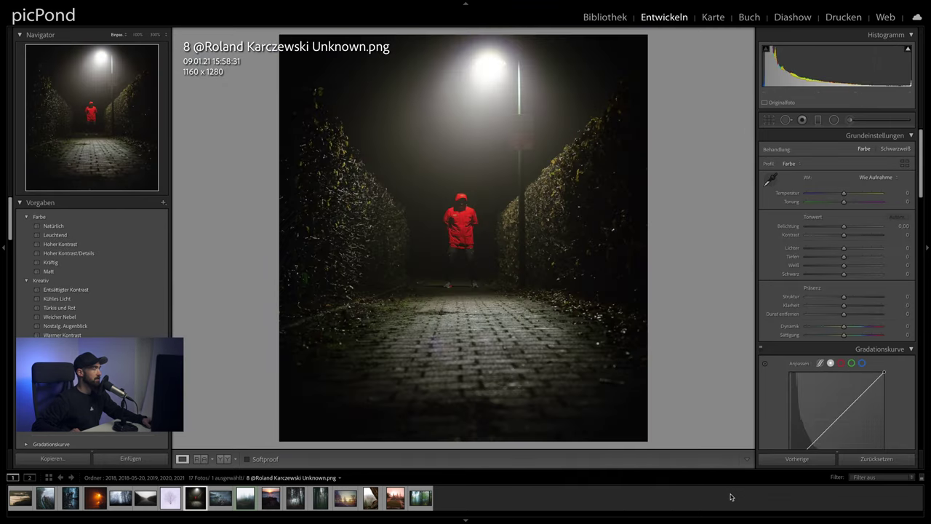
key("Right")
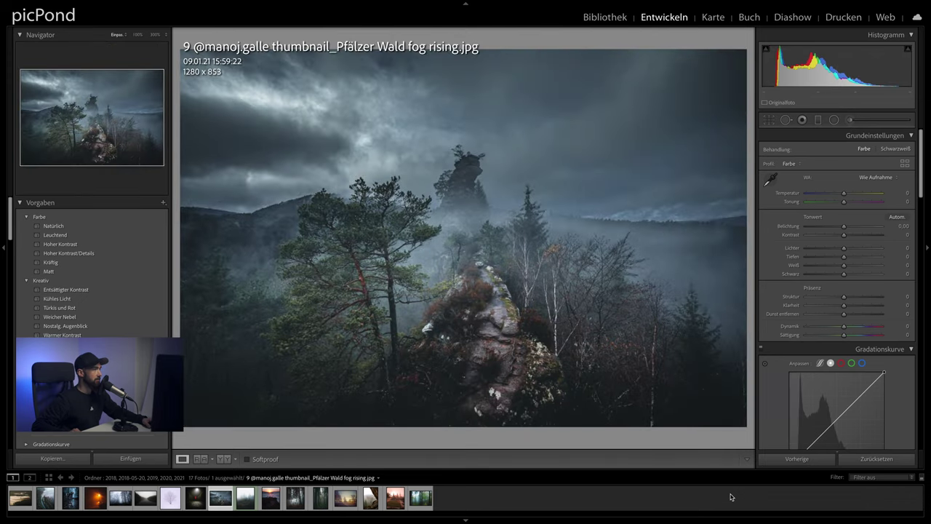
key("Right")
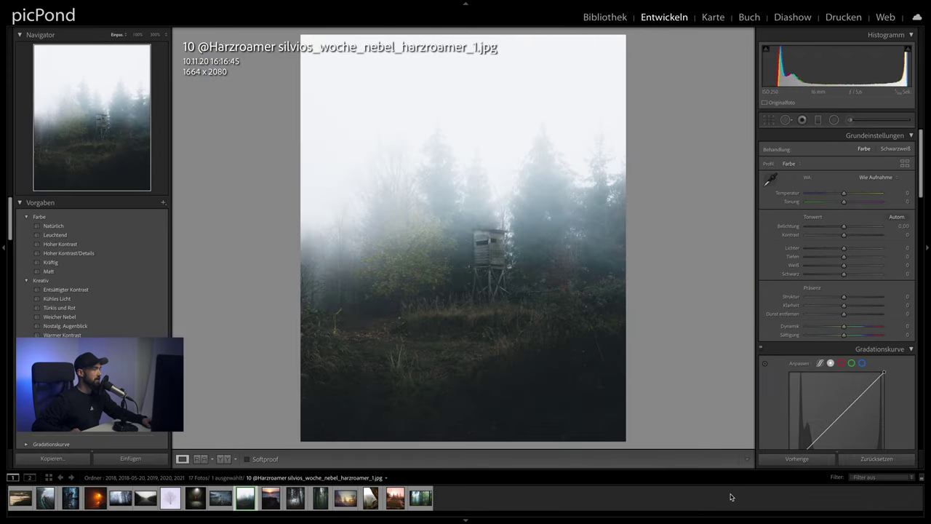
key("Right")
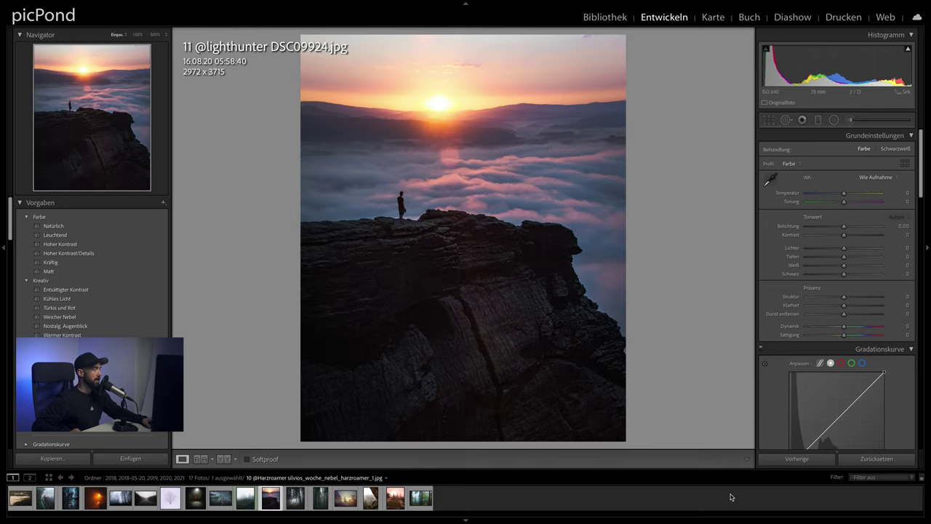
key("Right")
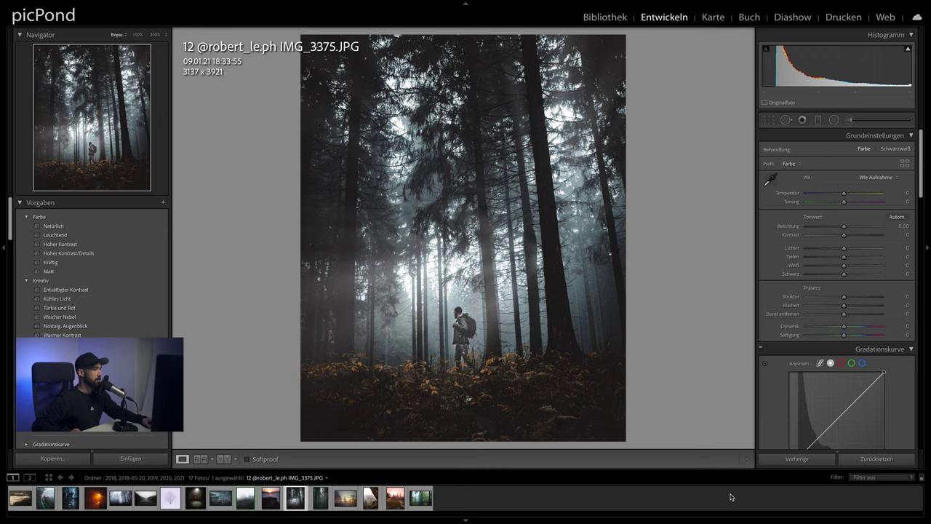
key("Right")
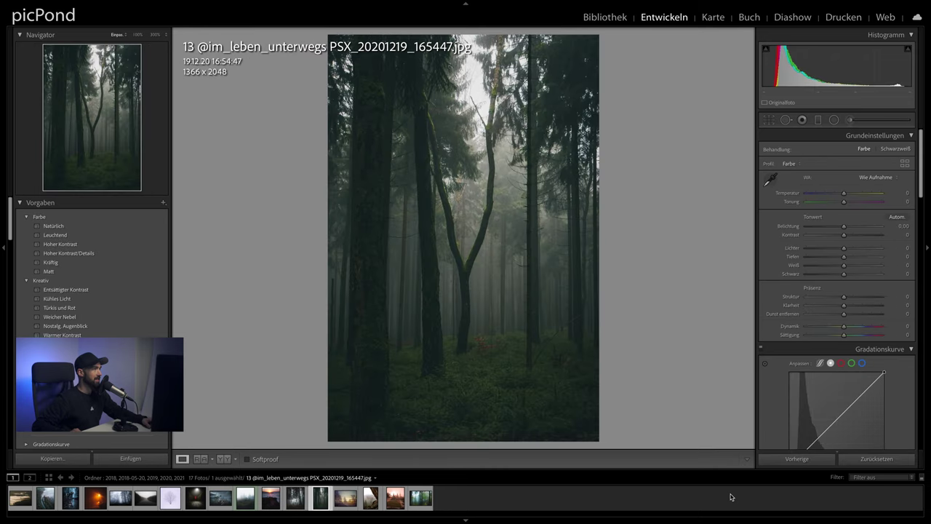
key("Right")
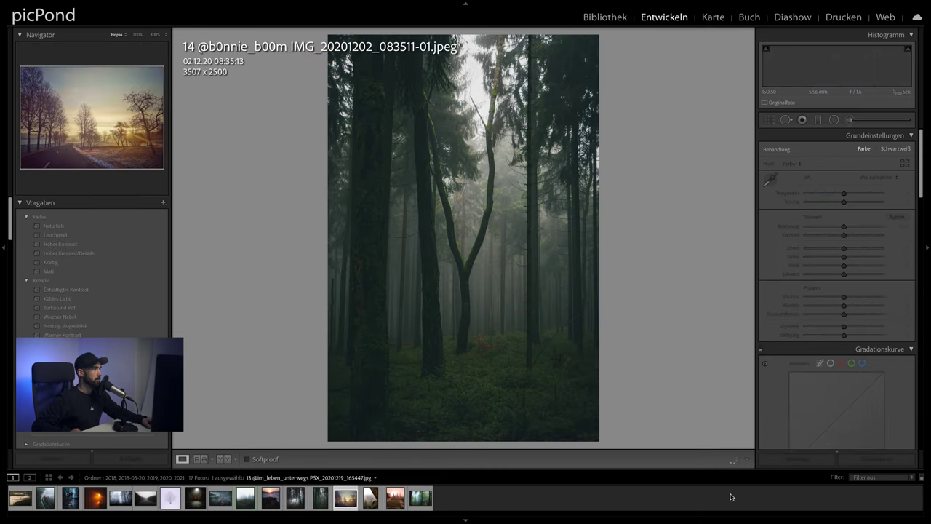
key("Right")
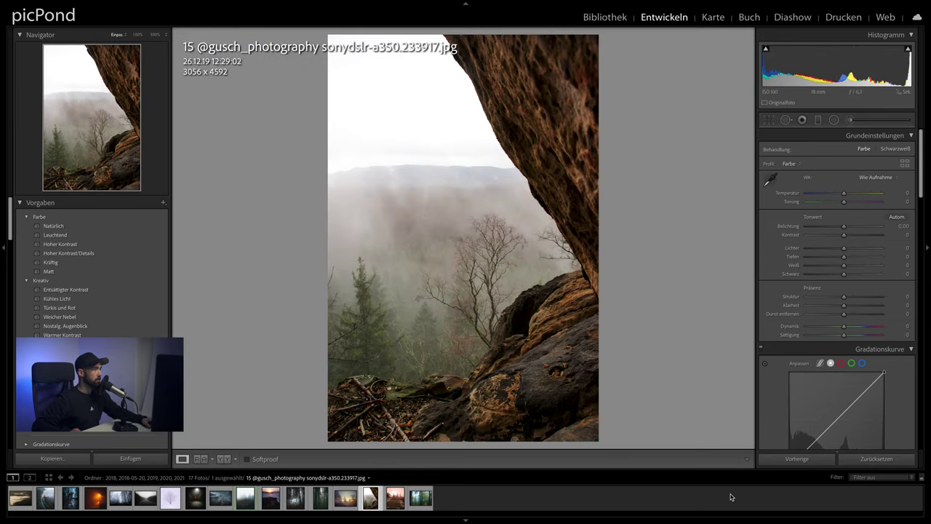
key("Right")
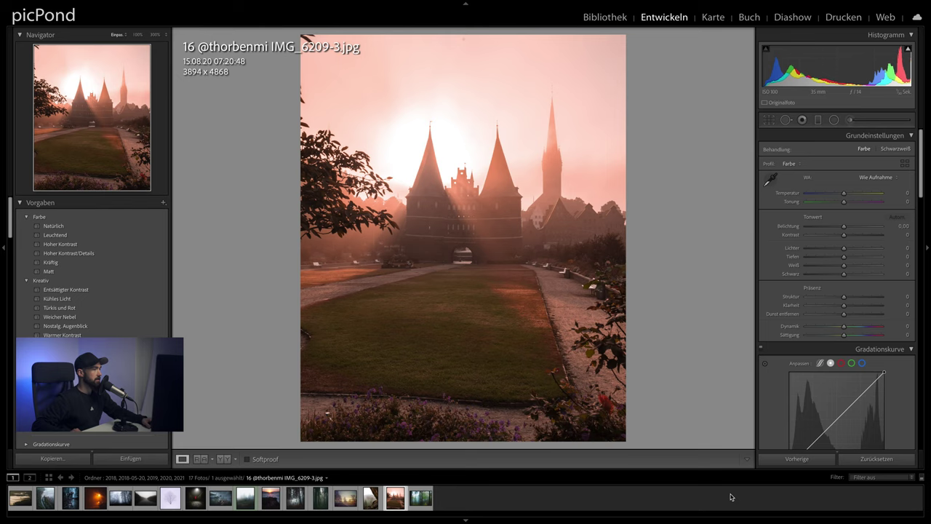
key("Right")
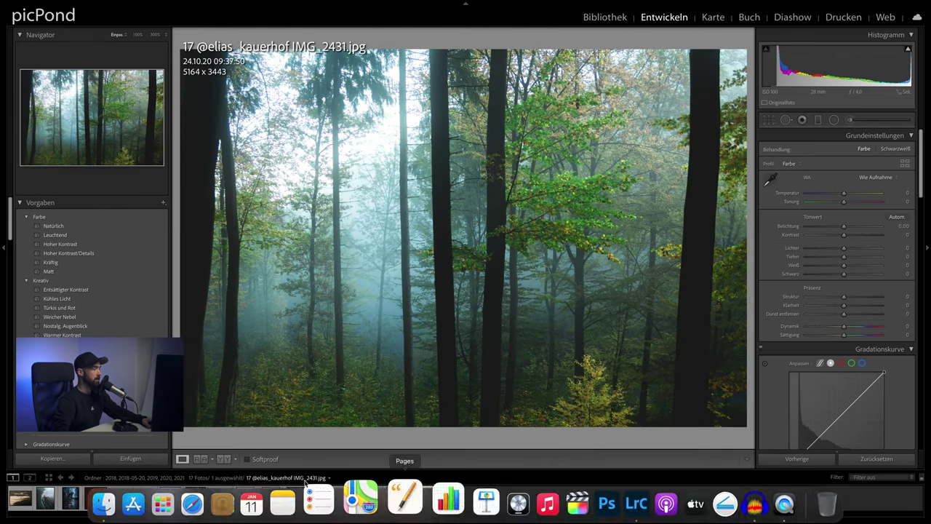
Return to the first photo, the fog-filled valley with the lone tree.
left_click(20, 497)
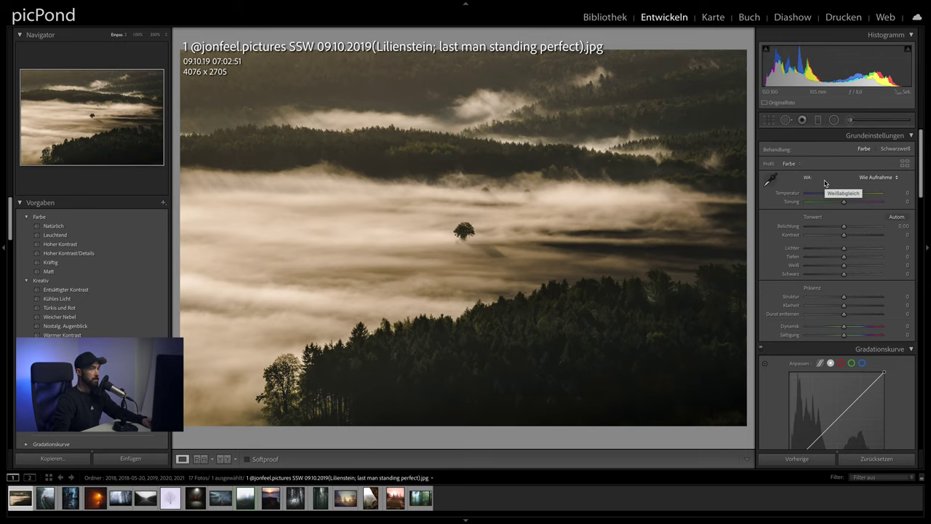
Try a first 4 x 5 crop on the foggy valley photo with slight straightening.
left_click(769, 120)
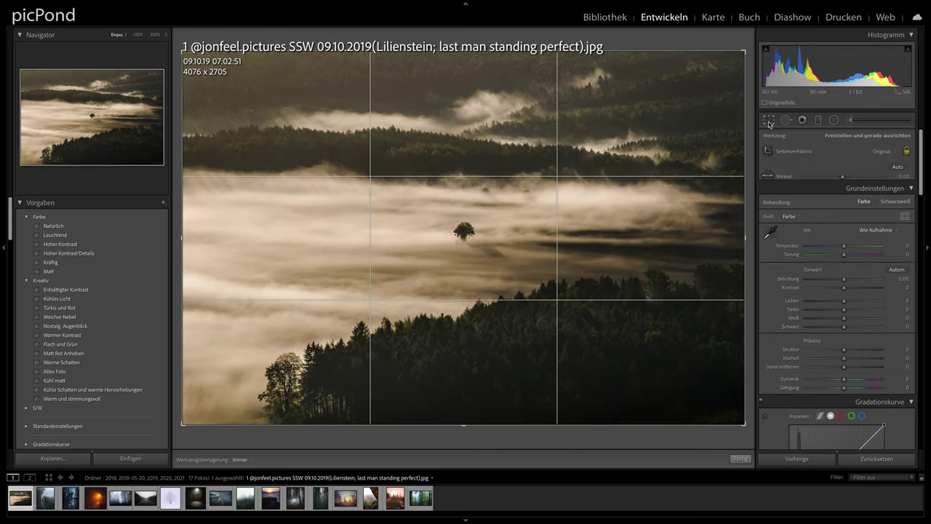
left_click(884, 152)
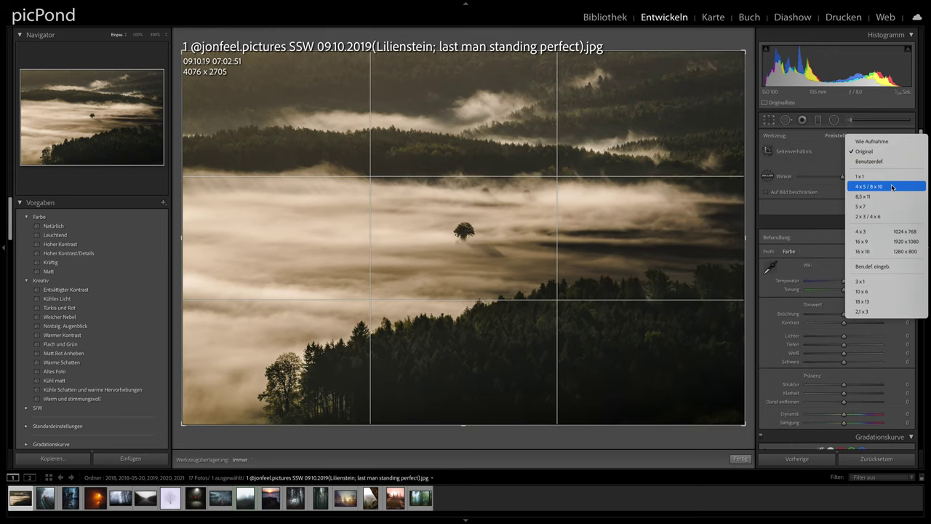
left_click(892, 187)
left_click_drag(555, 136, 548, 129)
left_click_drag(719, 159, 719, 158)
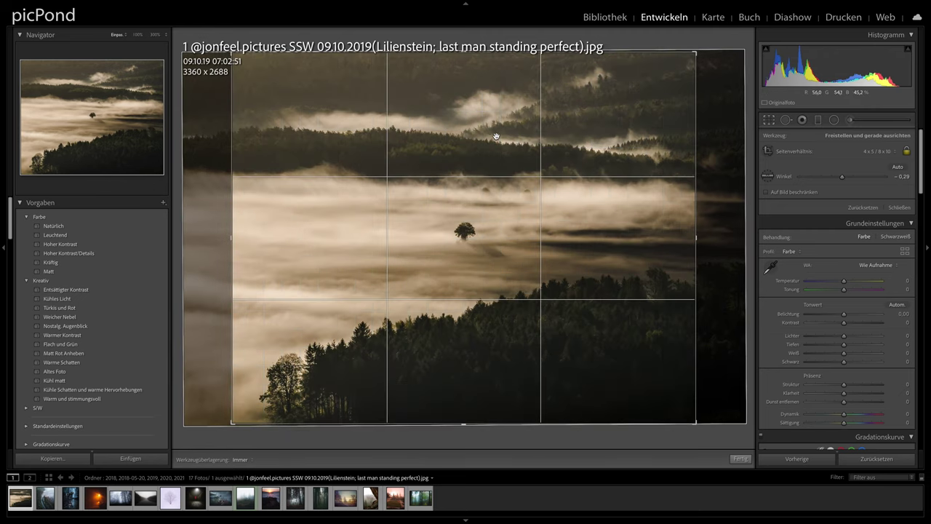
left_click_drag(493, 139, 488, 133)
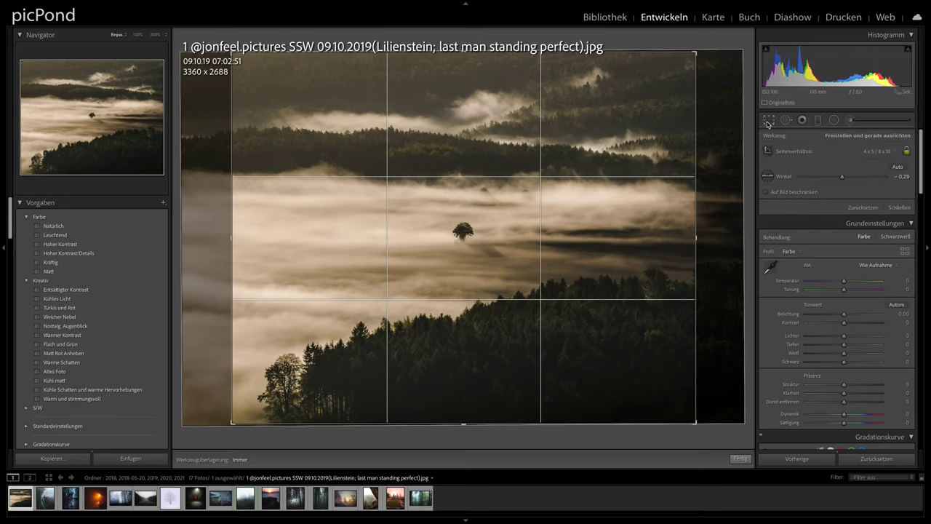
left_click(768, 121)
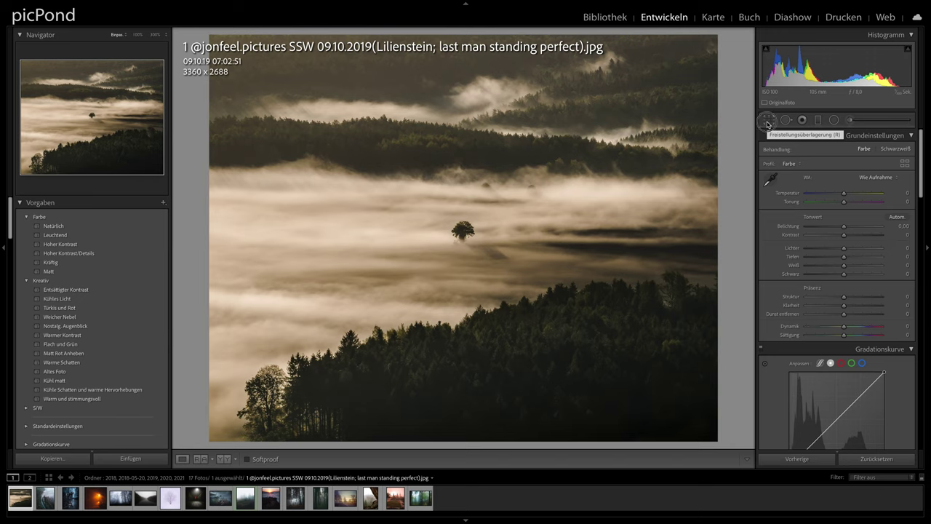
Reset the crop to the original full image and check the lone tree at 100% zoom.
left_click(767, 121)
left_click(879, 151)
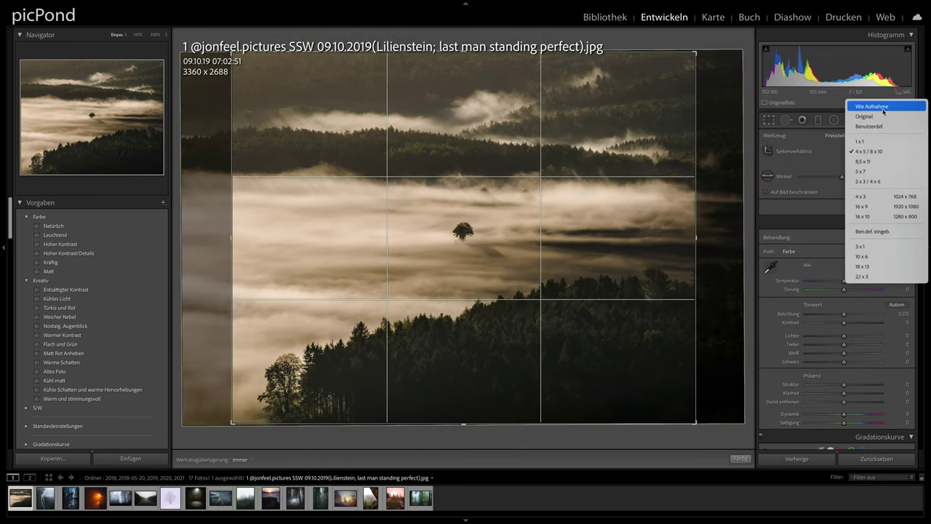
left_click(884, 109)
left_click(767, 120)
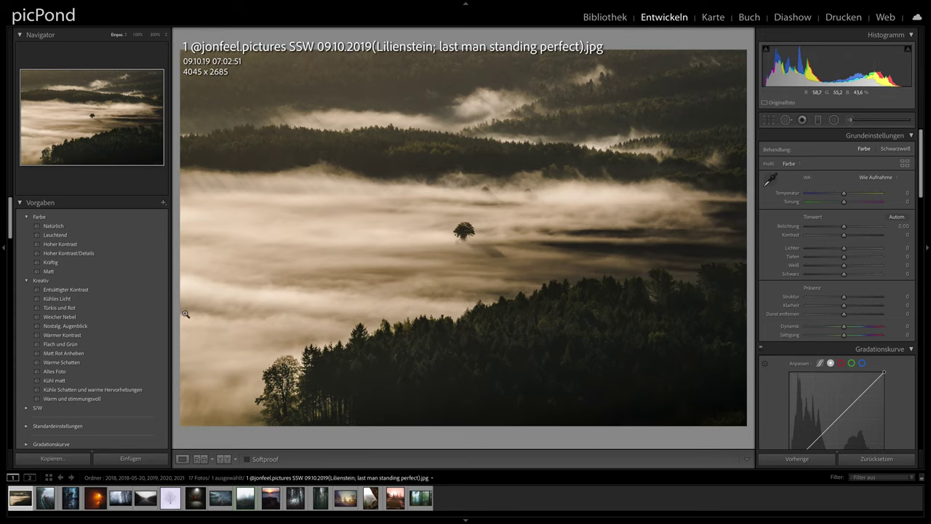
left_click(464, 232)
left_click(466, 232)
Recrop to a portrait 4 x 5 frame rotated −0.77°, giving 2085 x 2606.
left_click(768, 121)
left_click(876, 154)
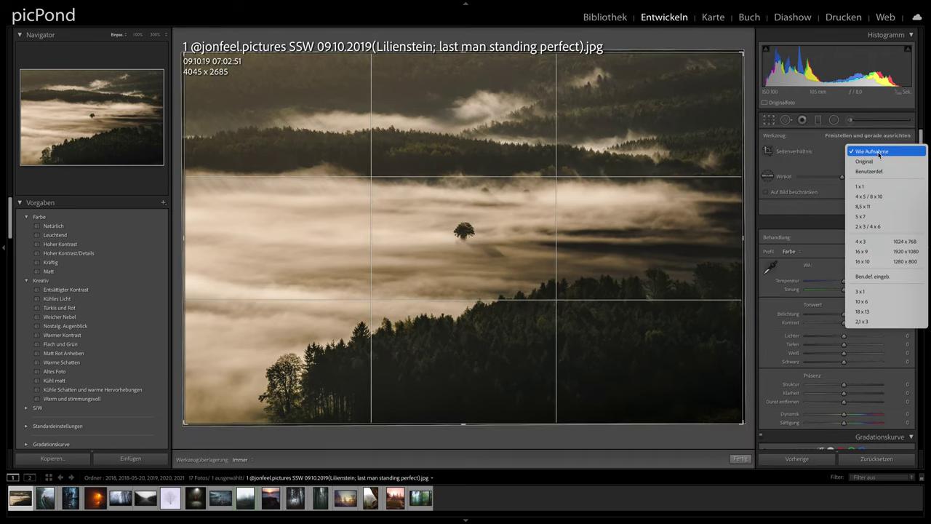
left_click(889, 191)
mouse_move(686, 87)
left_mouse_down()
mouse_move(604, 70)
mouse_move(447, 104)
left_mouse_up()
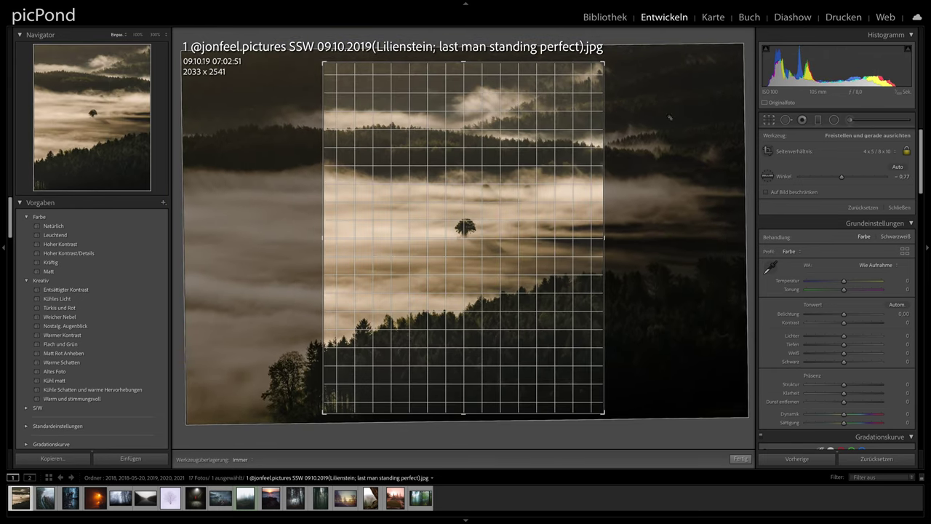
left_click_drag(669, 119, 671, 121)
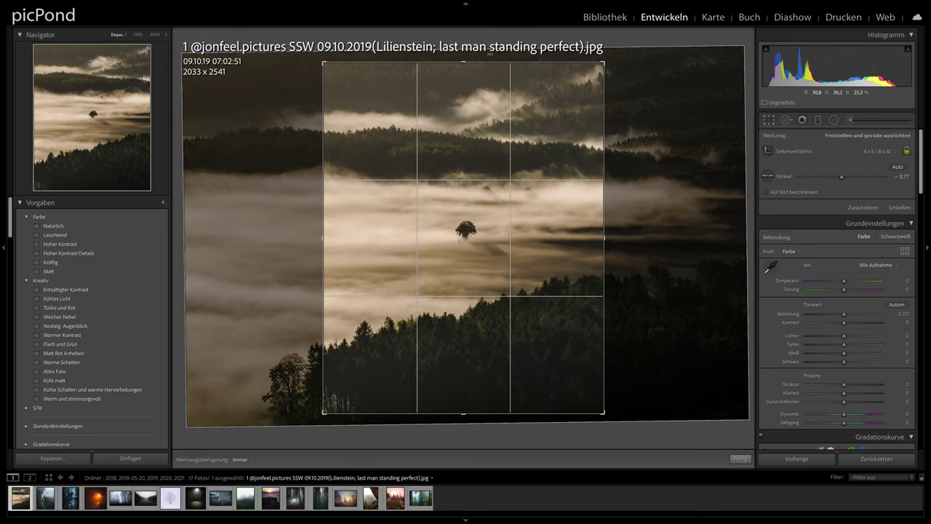
left_click_drag(464, 62, 464, 52)
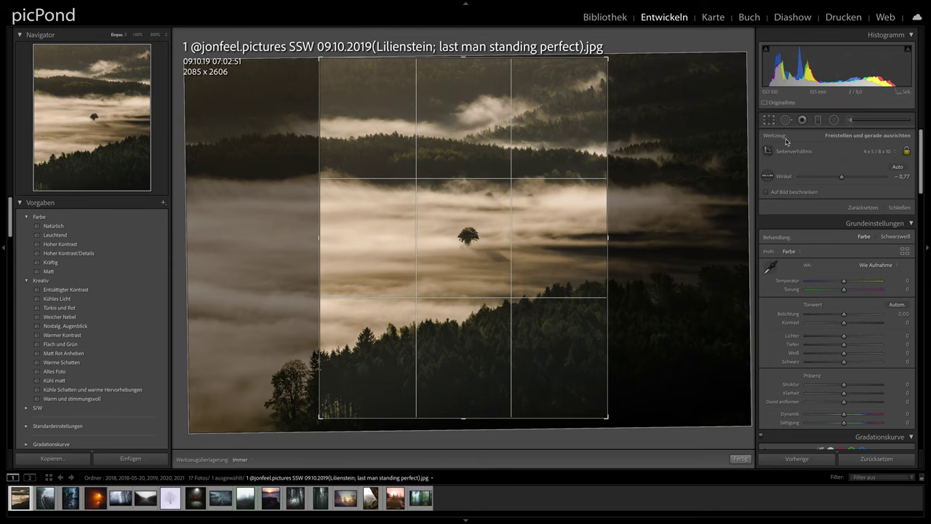
left_click(765, 123)
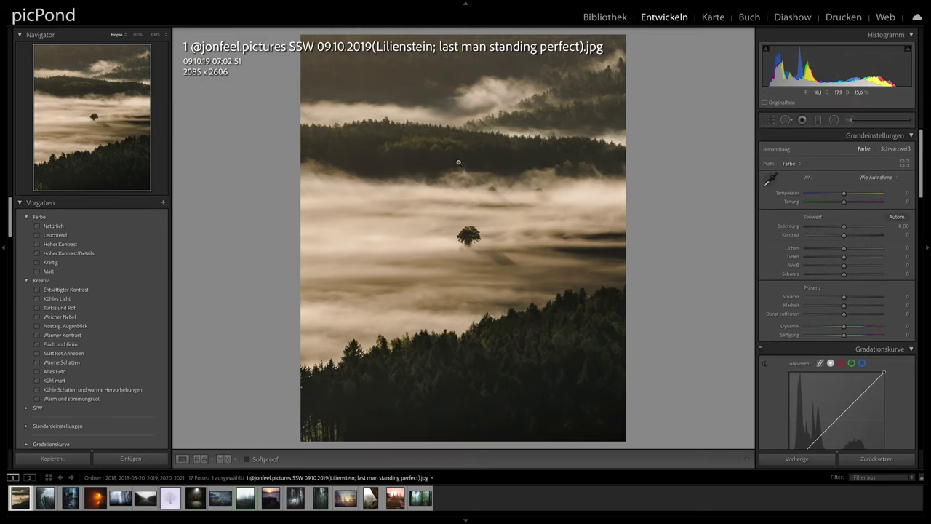
At 33% zoom, lower the white balance temperature to about −8.
left_click(163, 34)
left_click(165, 54)
left_click(166, 36)
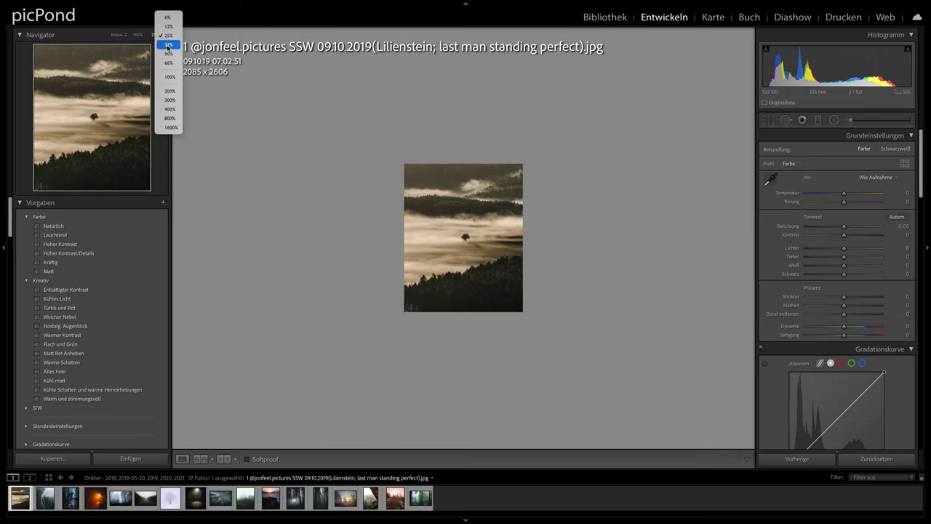
left_click(169, 46)
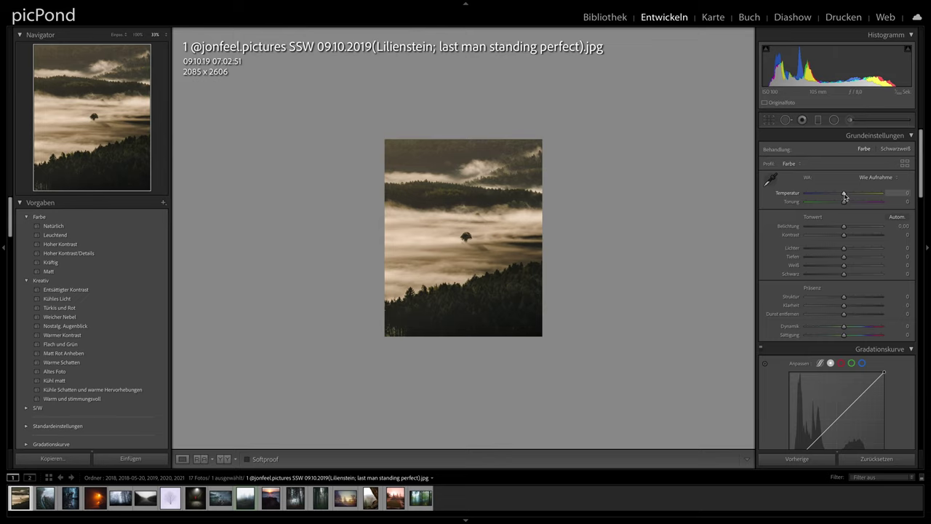
left_click_drag(845, 195, 845, 196)
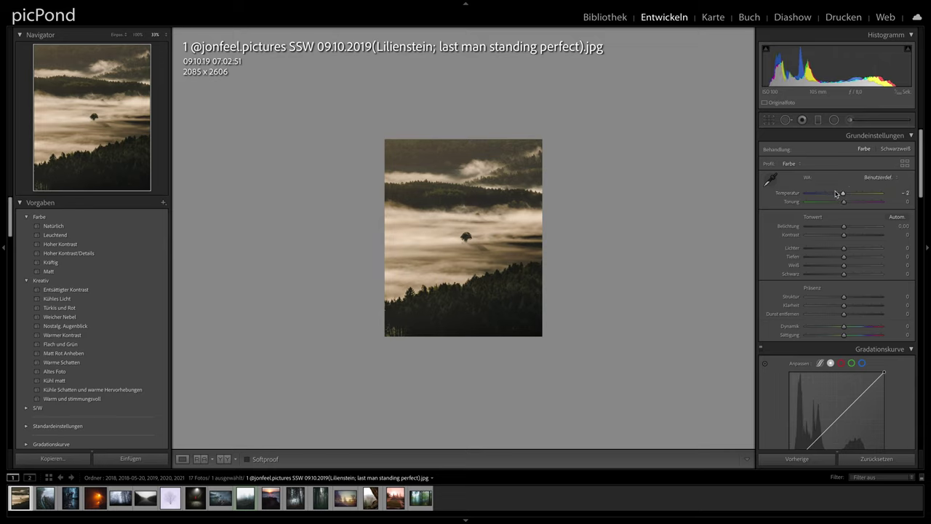
left_click_drag(842, 195, 840, 194)
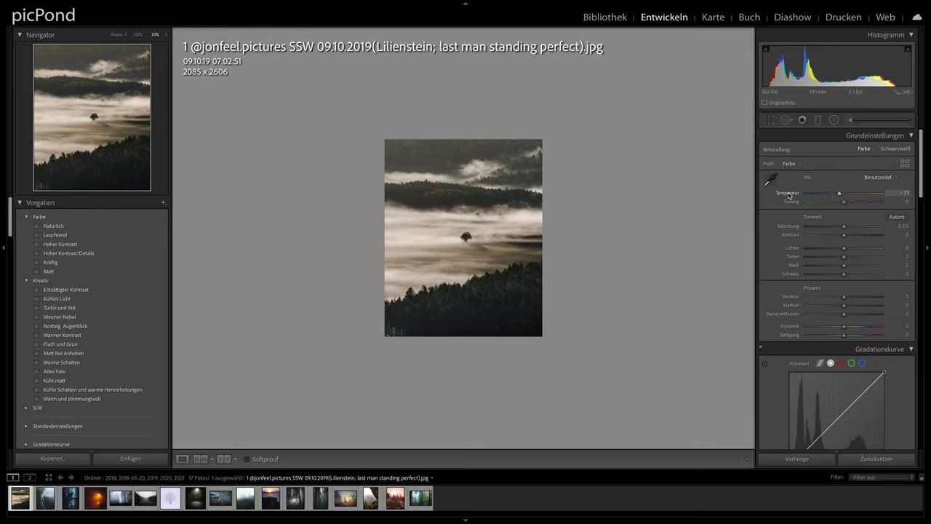
double_click(843, 196)
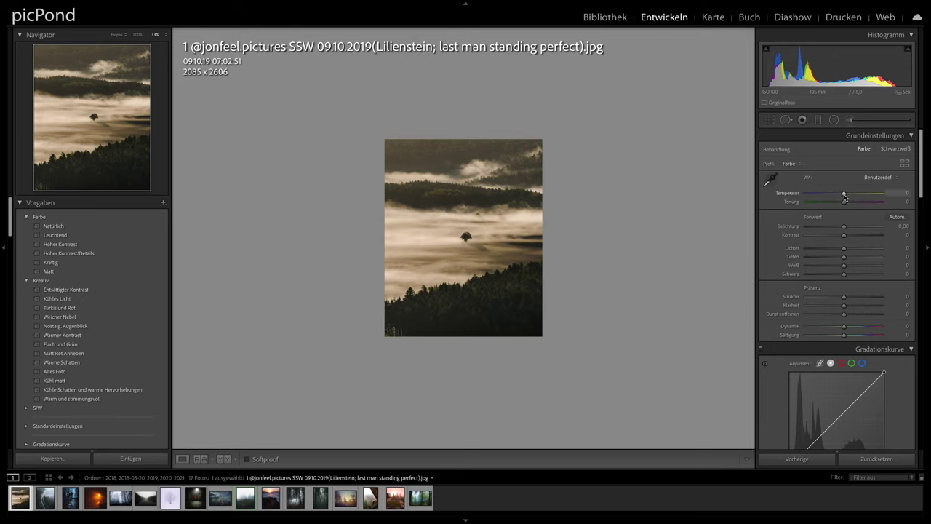
left_click_drag(844, 196, 841, 196)
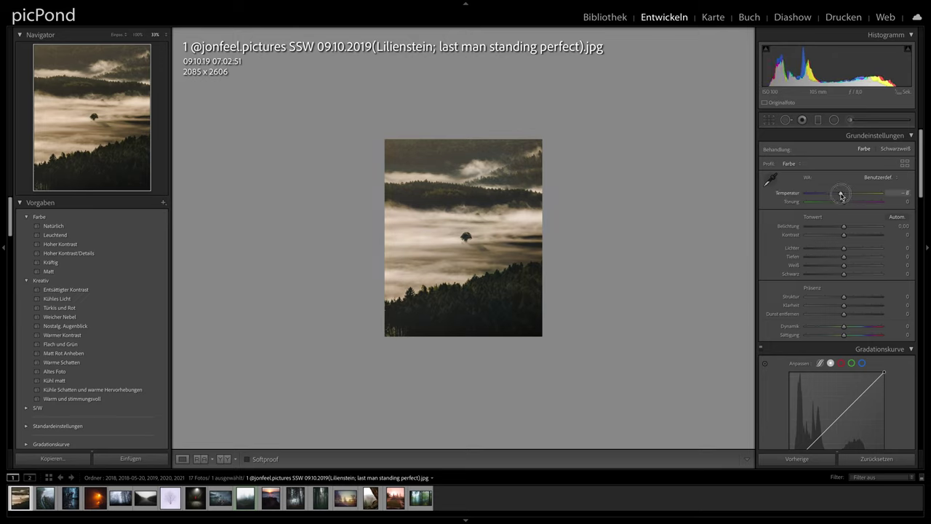
Set vibrance to −10 and shadows to +20, trying blacks at −31 then resetting them to 0.
scroll(842, 198, "down", 5)
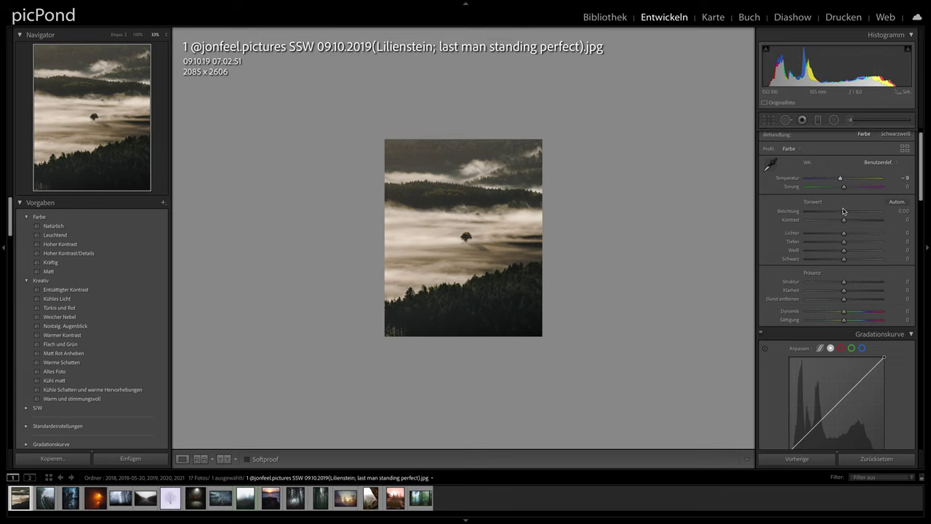
left_click_drag(844, 169, 850, 179)
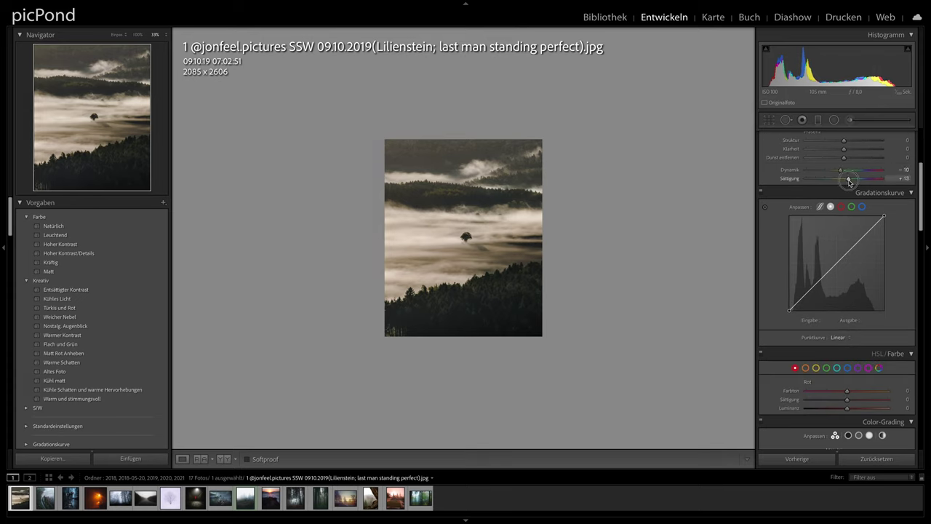
scroll(847, 204, "up", 3)
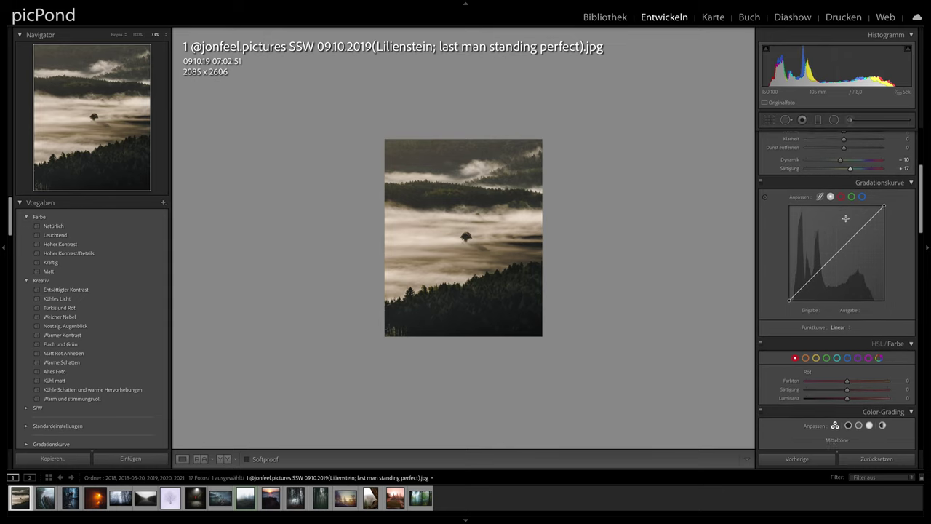
scroll(845, 218, "up", 1)
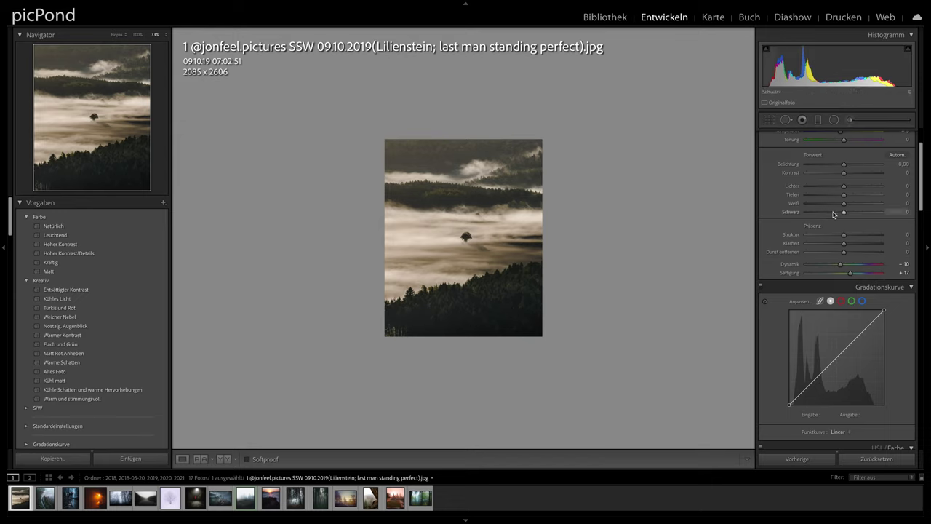
left_click(833, 212)
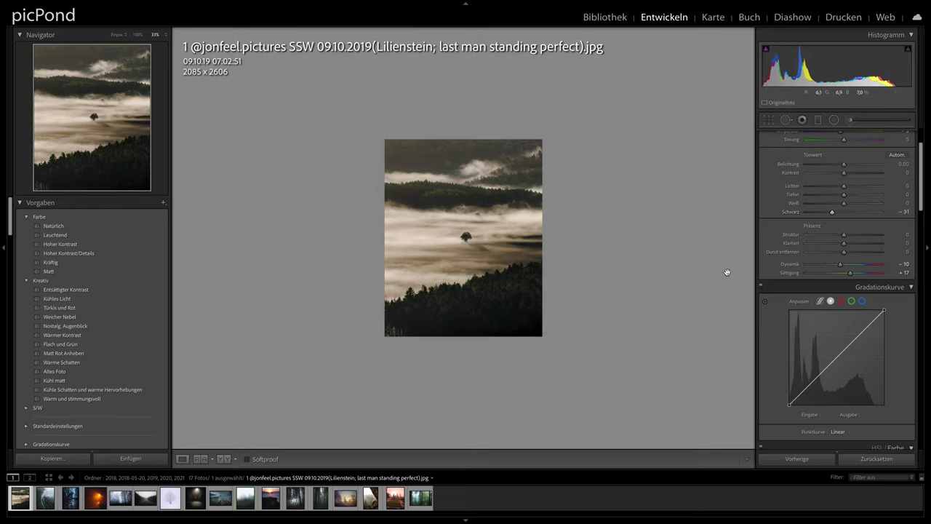
double_click(795, 212)
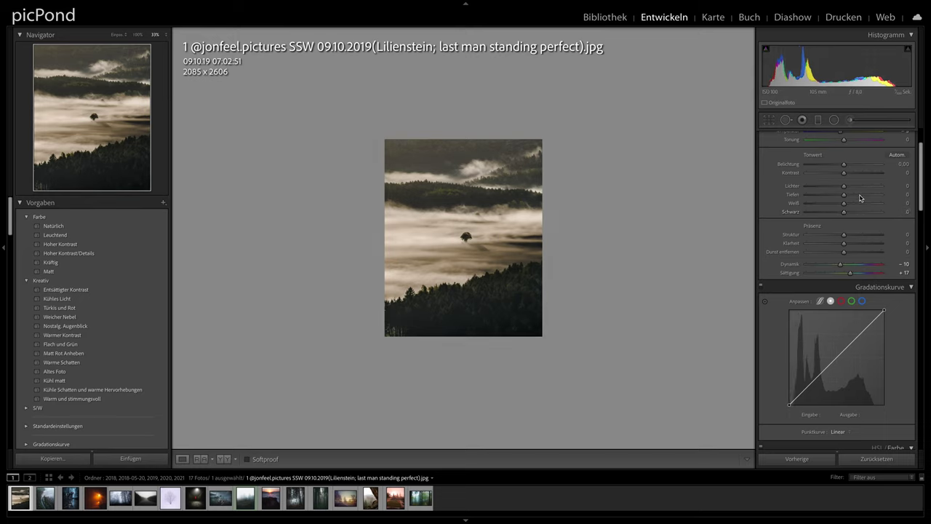
mouse_move(844, 195)
left_mouse_down()
mouse_move(862, 197)
mouse_move(851, 196)
left_mouse_up()
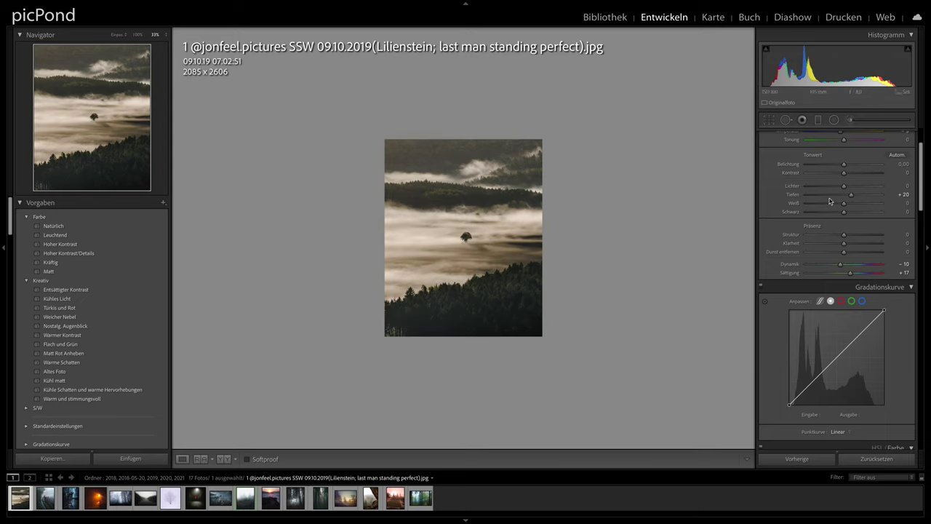
scroll(843, 182, "up", 3)
scroll(842, 183, "up", 1)
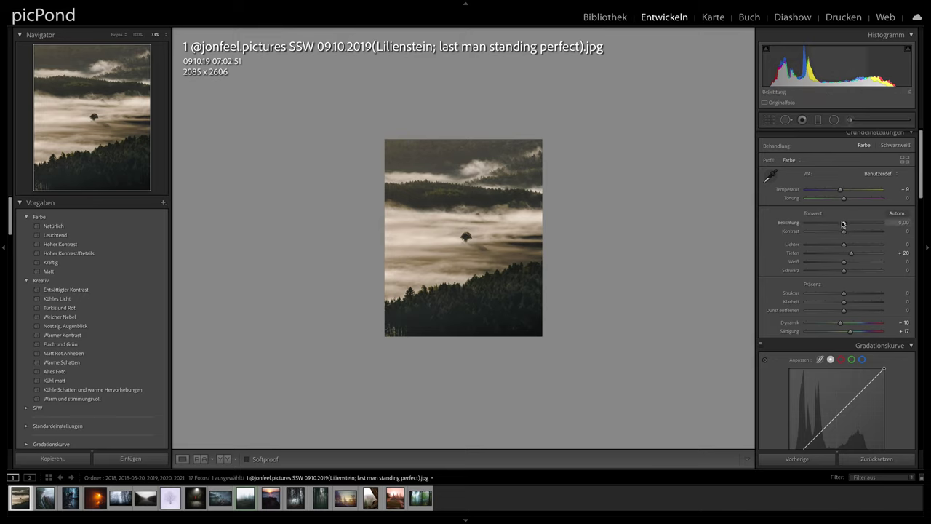
Test film grain up to 14, set it back to 0, and fit the photo in view.
scroll(842, 224, "down", 5)
scroll(842, 224, "down", 5)
scroll(842, 224, "down", 5)
scroll(842, 224, "down", 5)
scroll(842, 224, "down", 2)
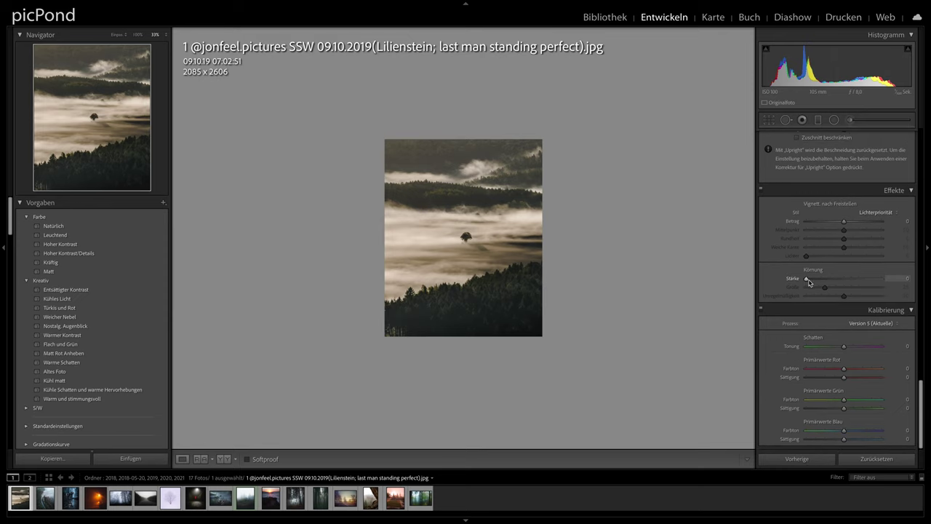
left_click_drag(807, 281, 812, 283)
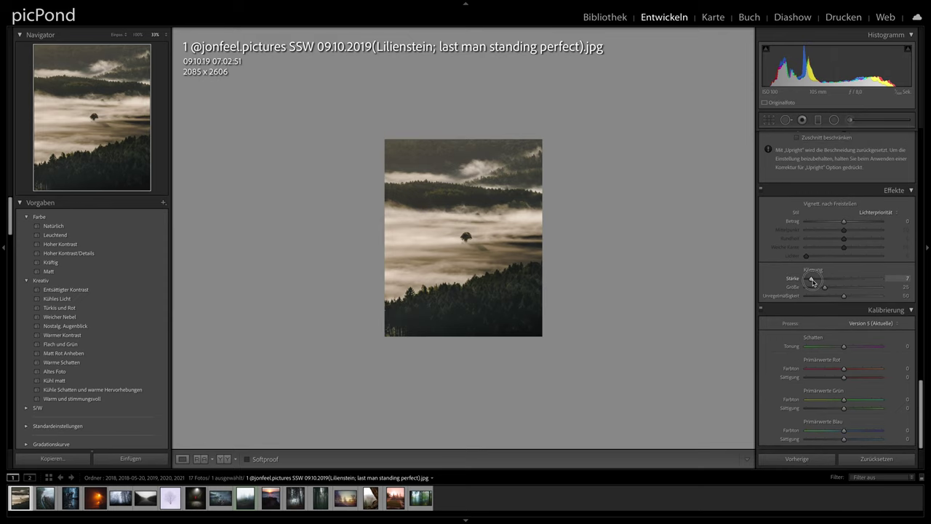
left_click(440, 238)
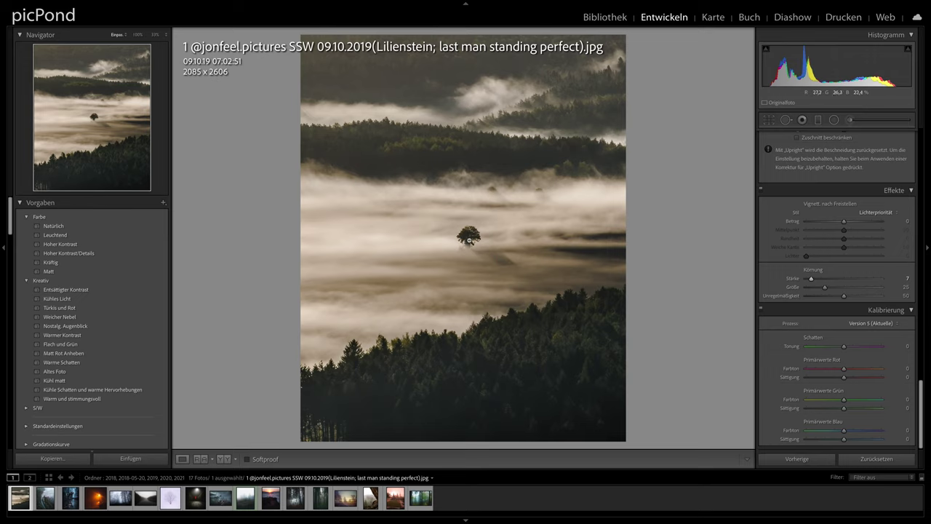
left_click_drag(811, 279, 817, 280)
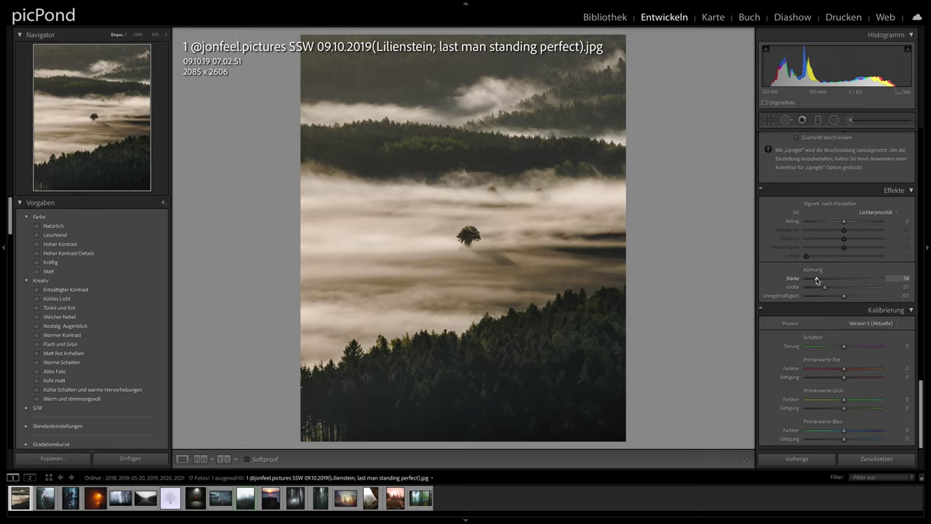
left_click_drag(816, 280, 791, 281)
scroll(819, 269, "up", 5)
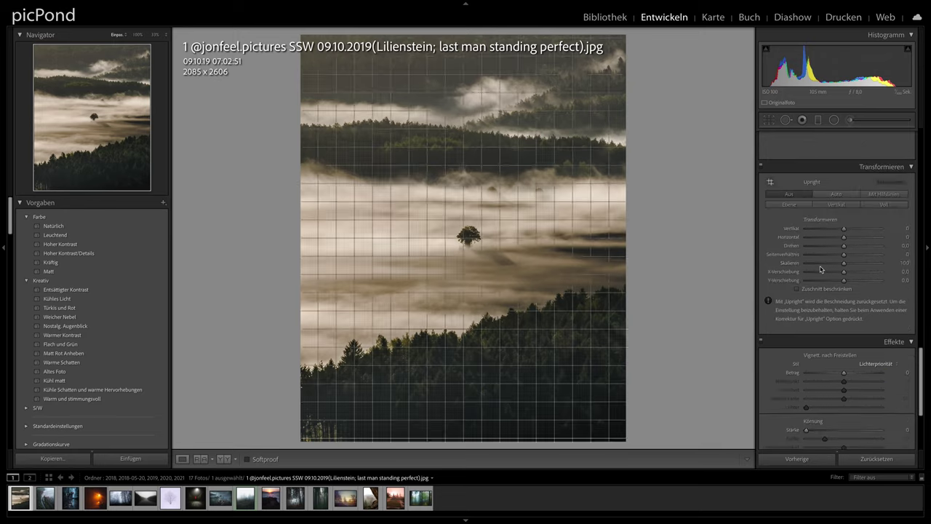
scroll(830, 232, "up", 5)
scroll(841, 196, "up", 5)
scroll(849, 162, "up", 5)
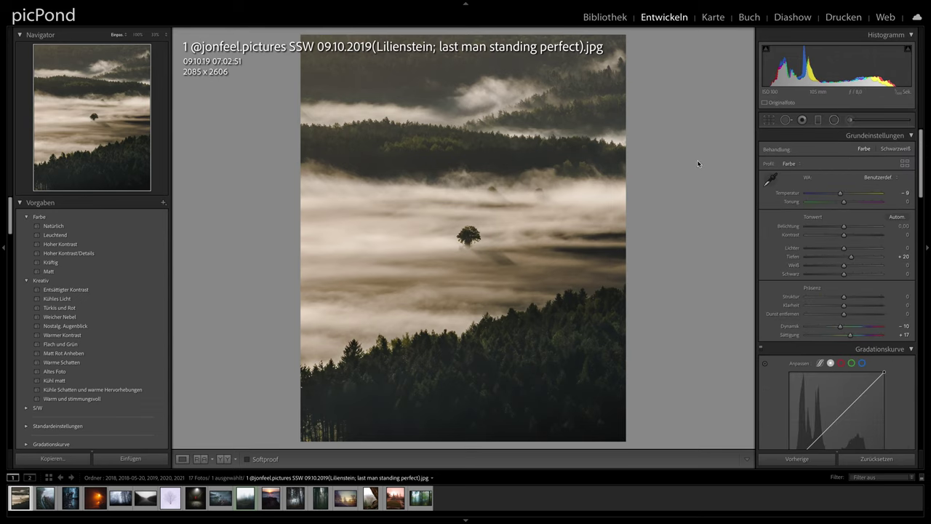
Paint a brush adjustment with highlights +17 and whites +10 over the fog band.
left_click(849, 120)
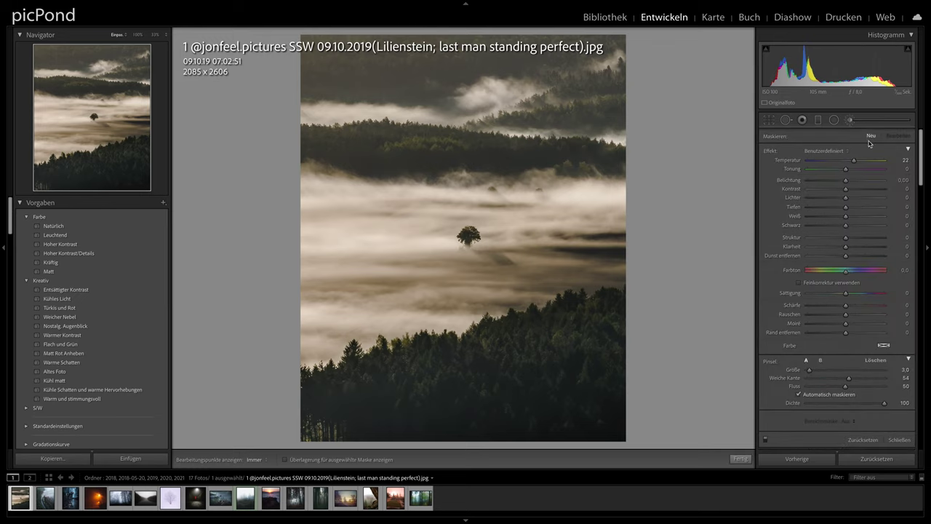
double_click(770, 152)
mouse_move(845, 197)
left_mouse_down()
mouse_move(854, 200)
mouse_move(849, 216)
left_mouse_up()
key("bracketright")
key("bracketright")
key("bracketright")
key("bracketright")
key("bracketright")
key("h")
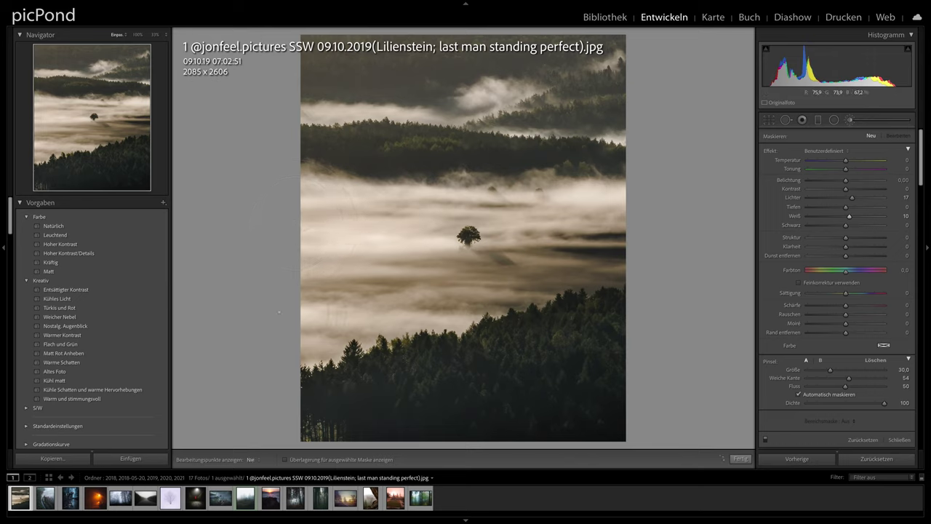
mouse_move(468, 264)
left_mouse_down()
mouse_move(395, 175)
mouse_move(575, 166)
mouse_move(608, 193)
left_mouse_up()
Toggle the brush's edit pin and show the before/after comparison side by side.
key("h")
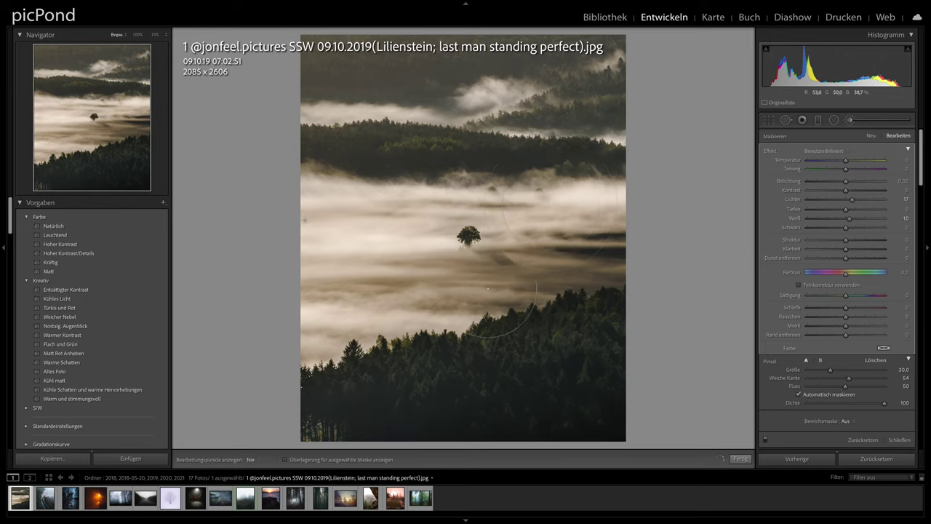
scroll(354, 145, "down", 3)
key("h")
scroll(448, 109, "down", 1)
key("h")
key("y")
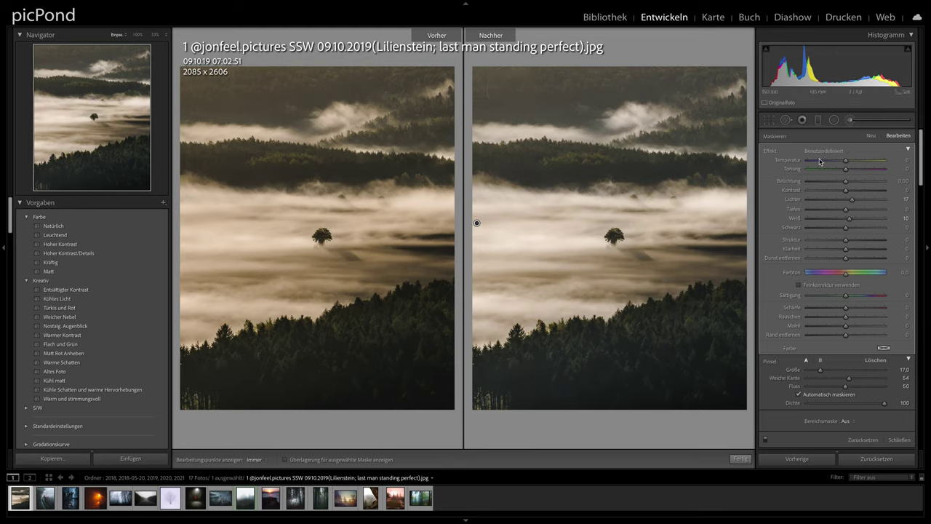
Reset the global temperature to 0 and close the Adjustment Brush.
scroll(838, 346, "down", 2)
scroll(829, 348, "down", 3)
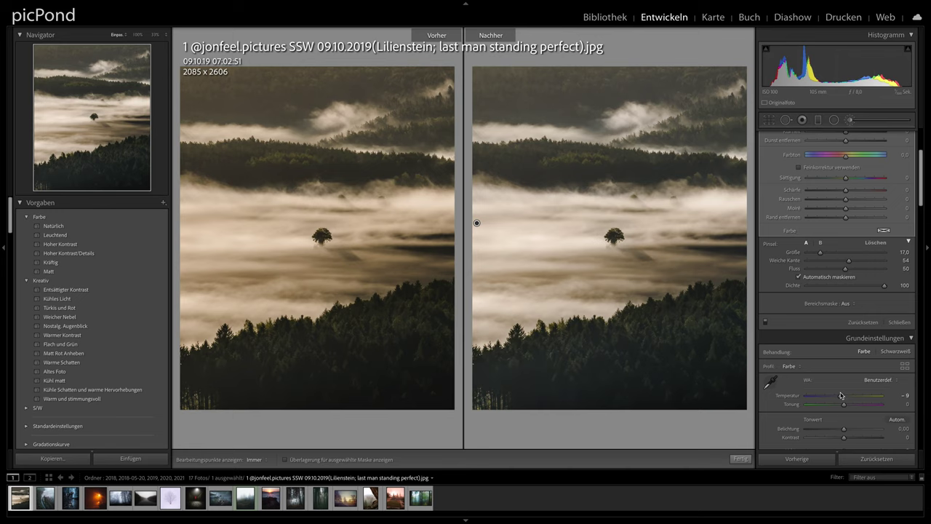
scroll(815, 350, "down", 3)
double_click(788, 352)
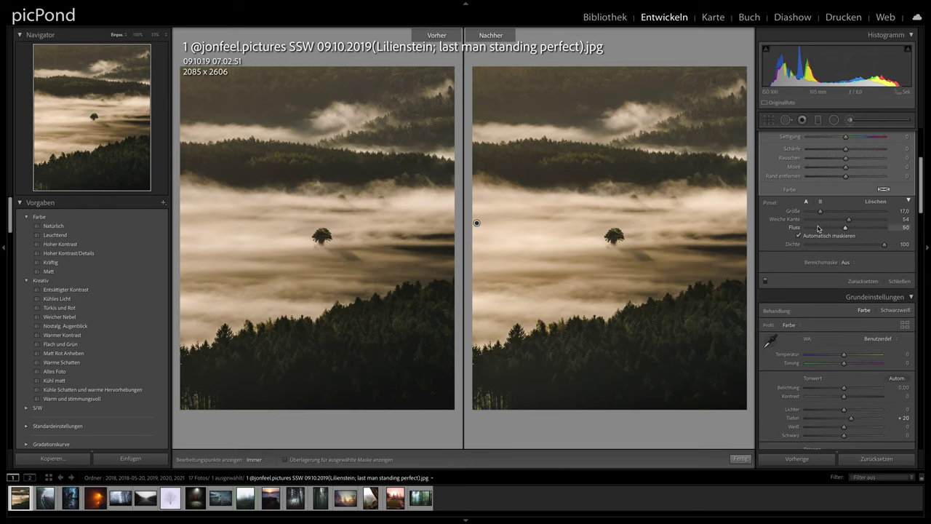
scroll(816, 218, "up", 5)
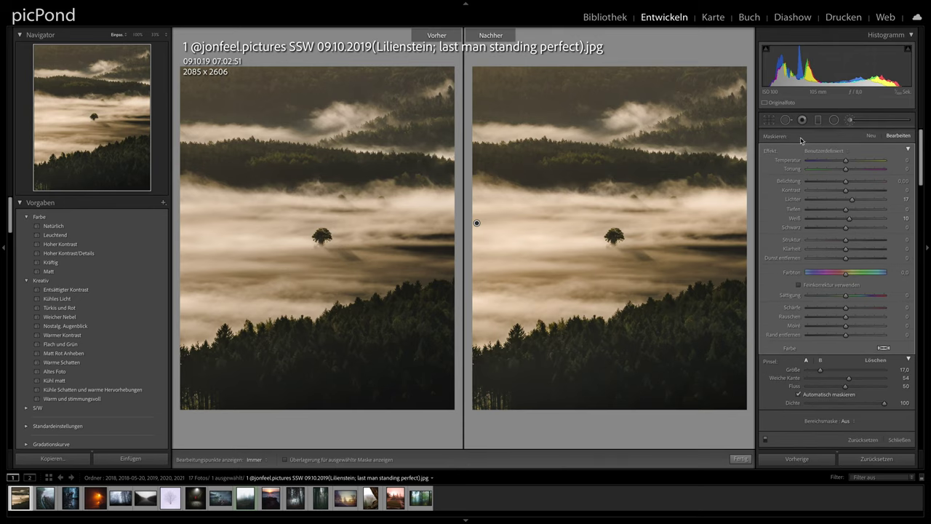
left_click(850, 120)
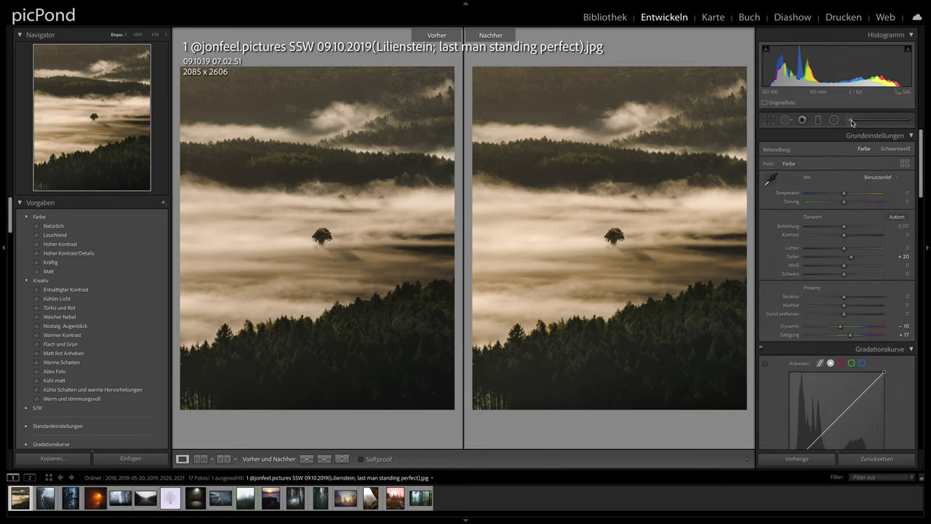
Set the crop aspect to Original, reset the angle to 0, and advance to the aerial road photo.
key("y")
left_click(769, 120)
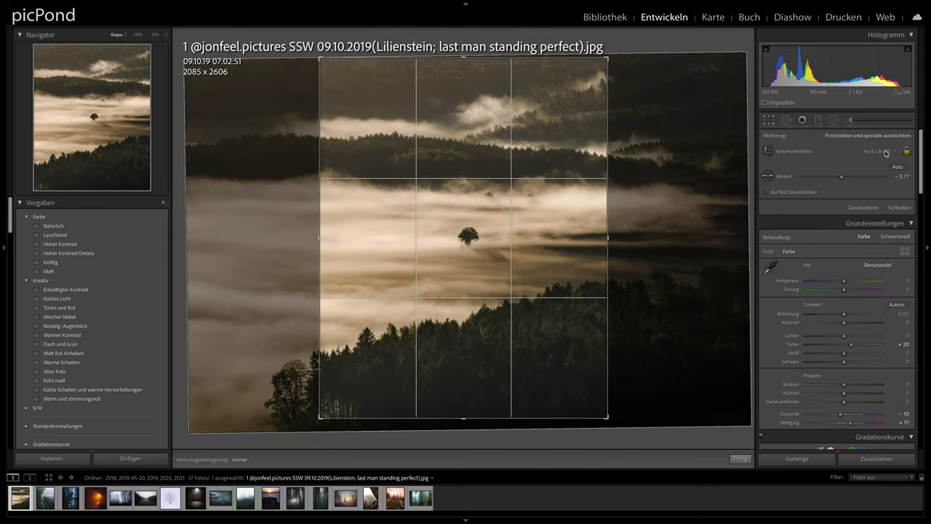
left_click(886, 151)
left_click(884, 107)
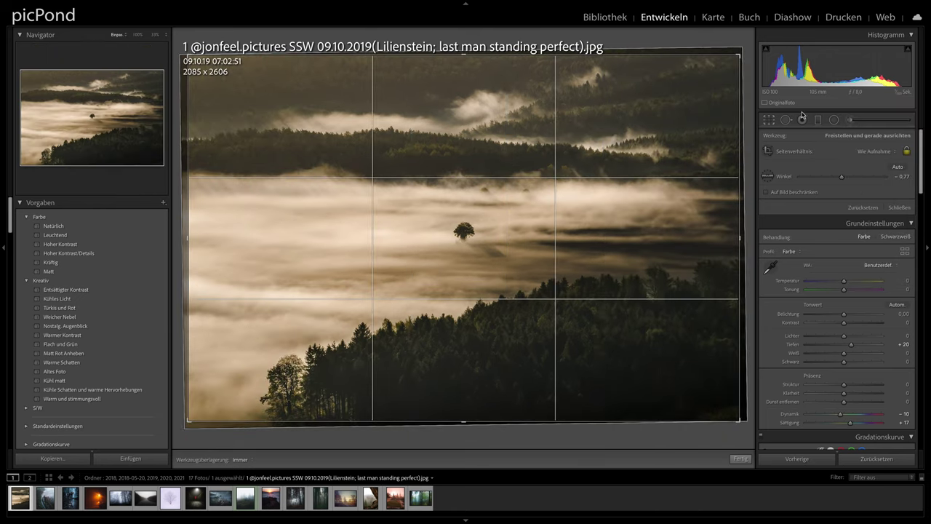
double_click(786, 177)
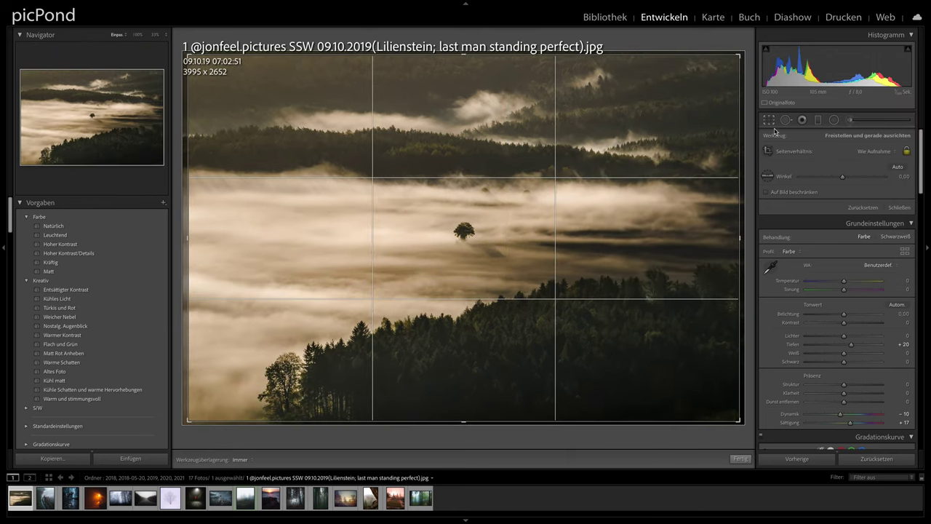
left_click(855, 151)
left_click(878, 161)
left_click(769, 120)
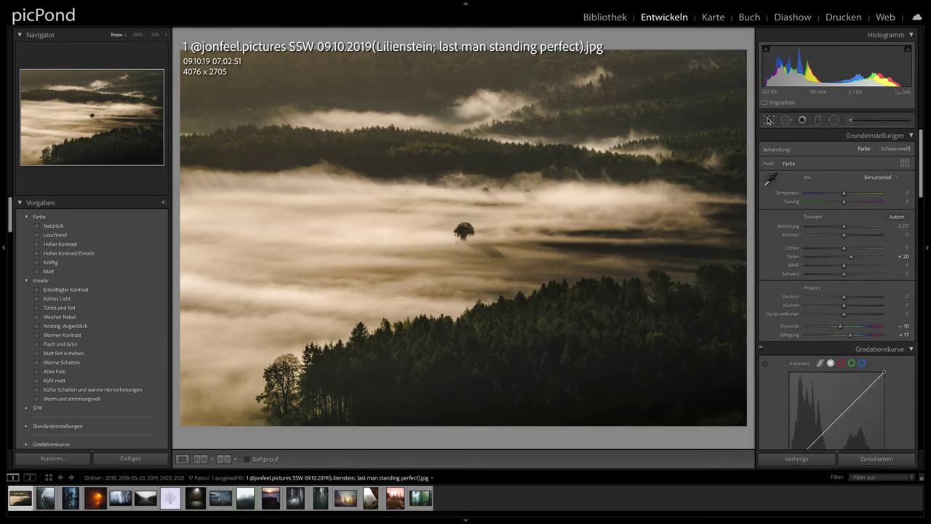
key("Right")
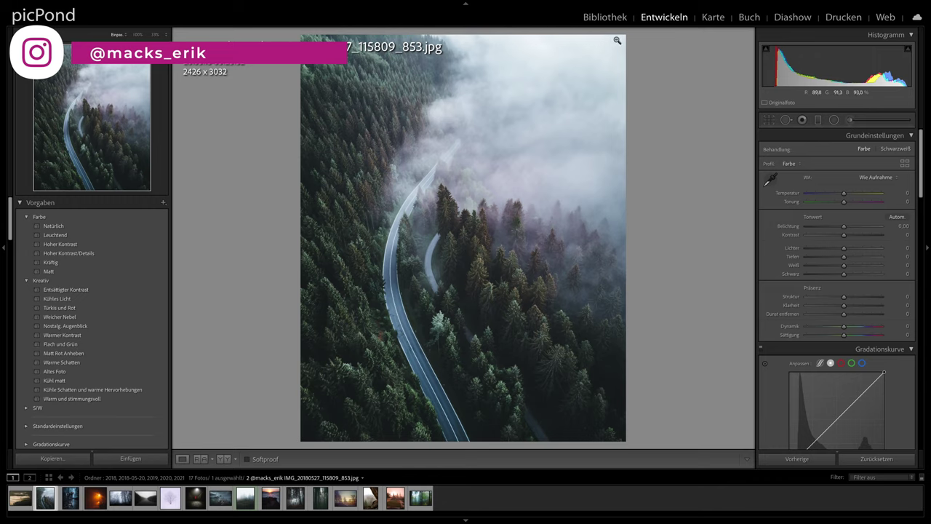
Experiment with a 4 x 5 crop on the aerial forest photo, toggling orientation and repositioning it.
left_click(770, 121)
left_click(883, 154)
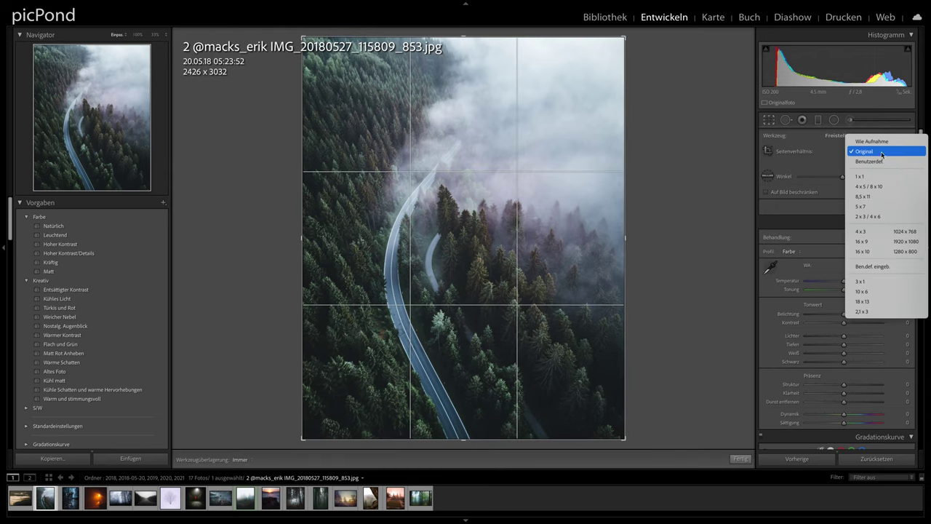
left_click(893, 187)
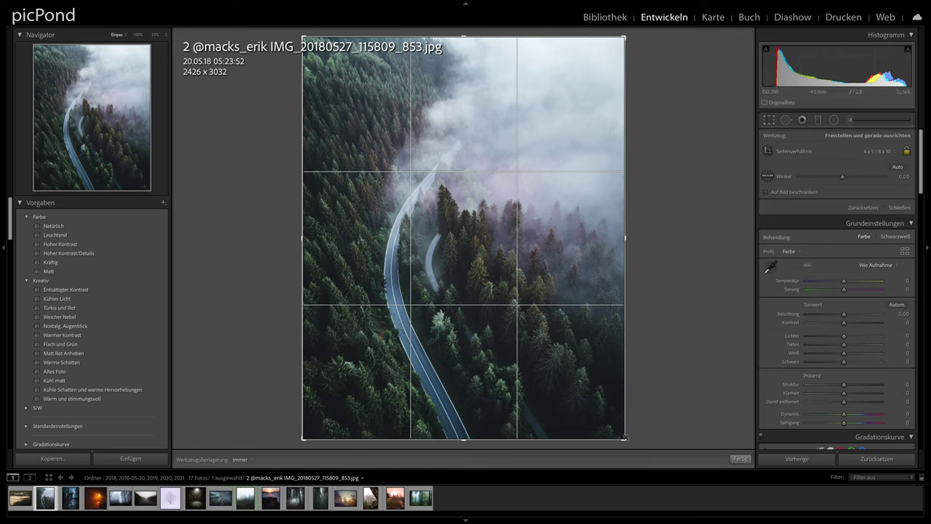
left_click_drag(624, 439, 622, 364)
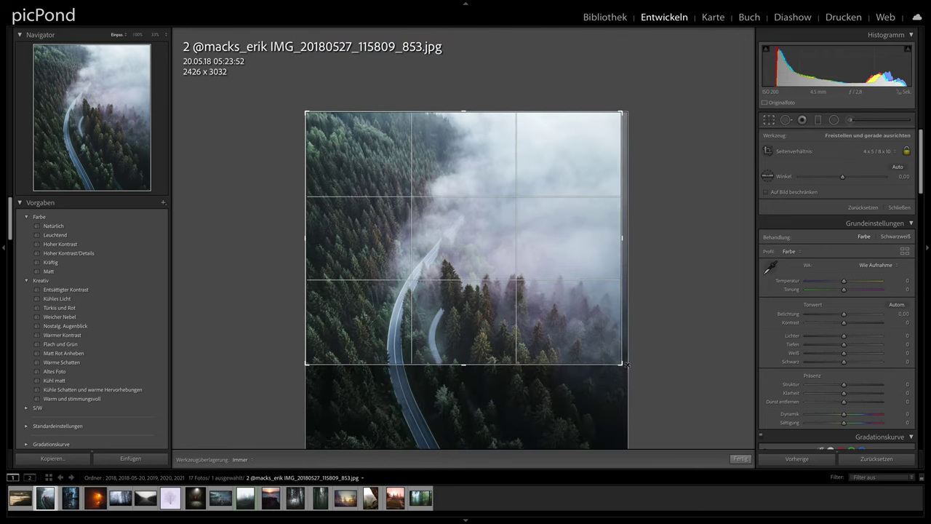
left_click_drag(534, 263, 535, 206)
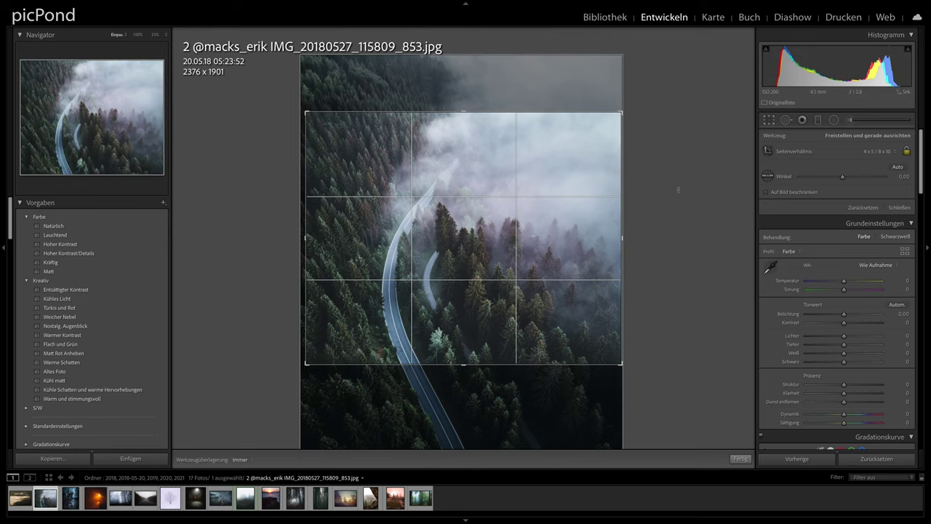
key("x")
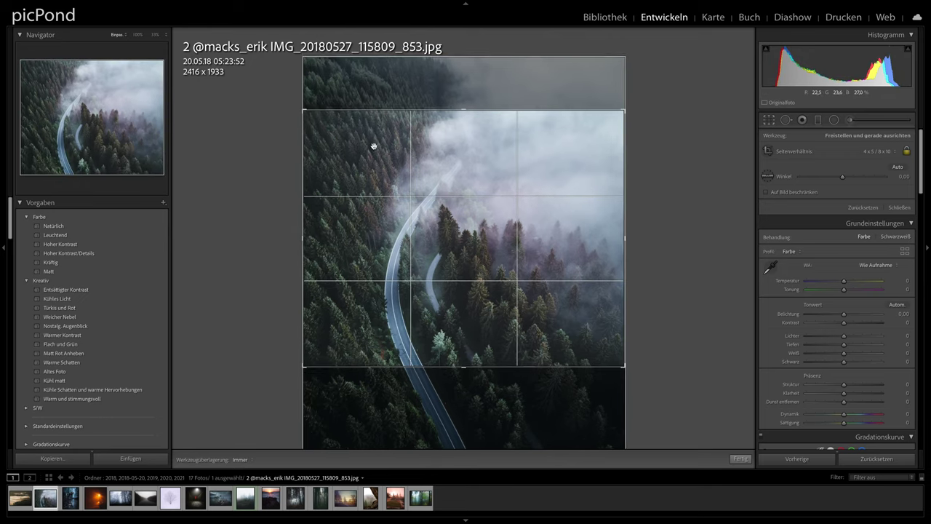
key("x")
left_click_drag(380, 142, 380, 177)
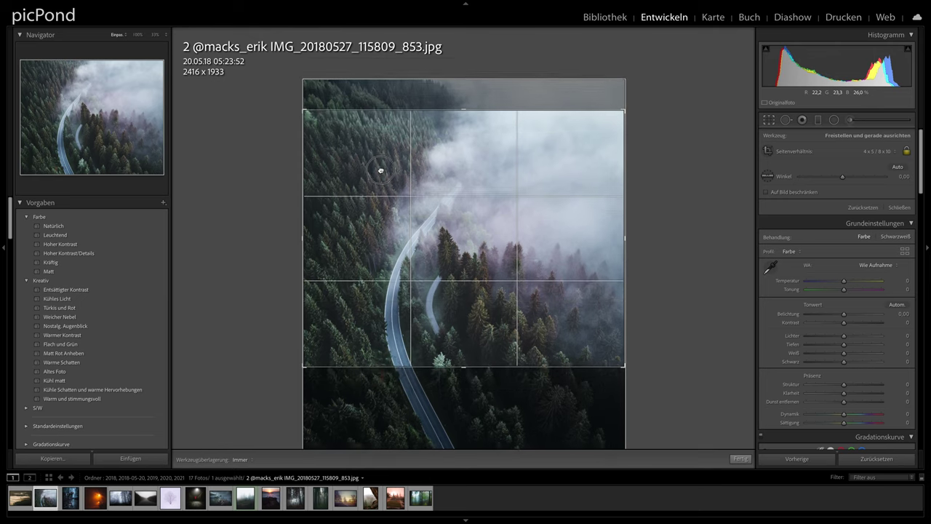
mouse_move(371, 239)
left_mouse_down()
mouse_move(372, 227)
mouse_move(372, 252)
left_mouse_up()
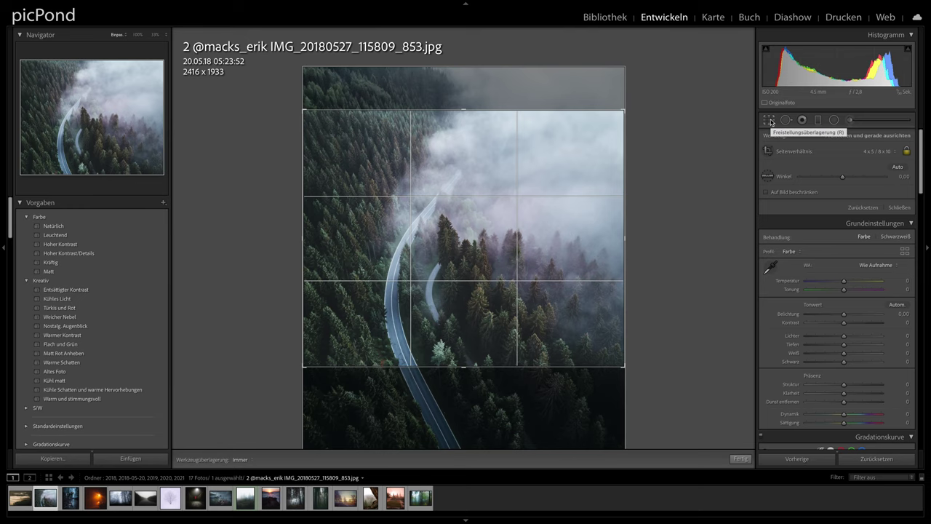
left_click(770, 121)
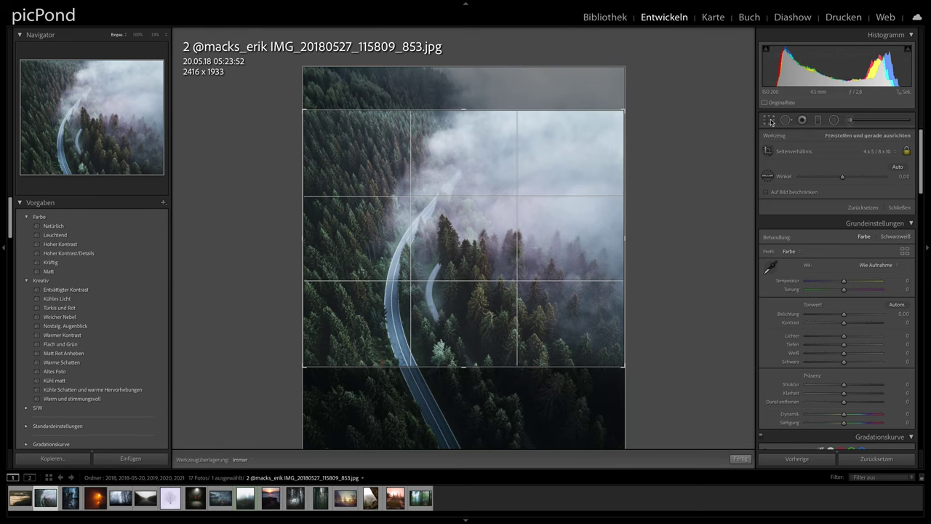
left_click(156, 35)
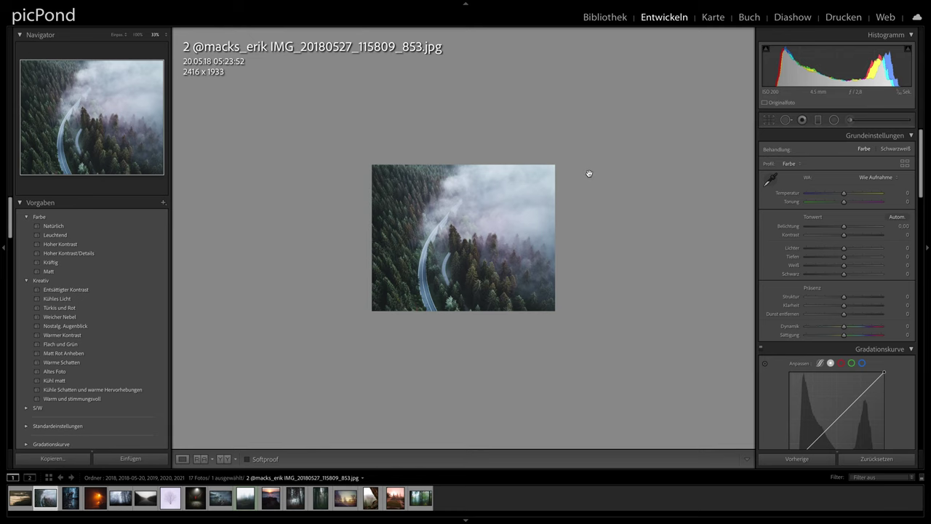
Reset the crop to As Shot and lock a full-frame portrait 4 x 5 crop of 2426 x 3032.
left_click(769, 120)
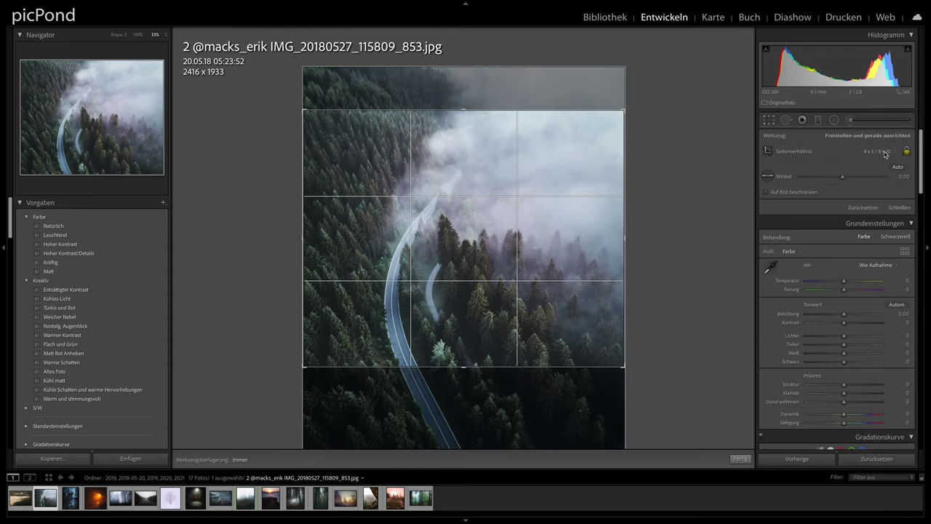
left_click(885, 153)
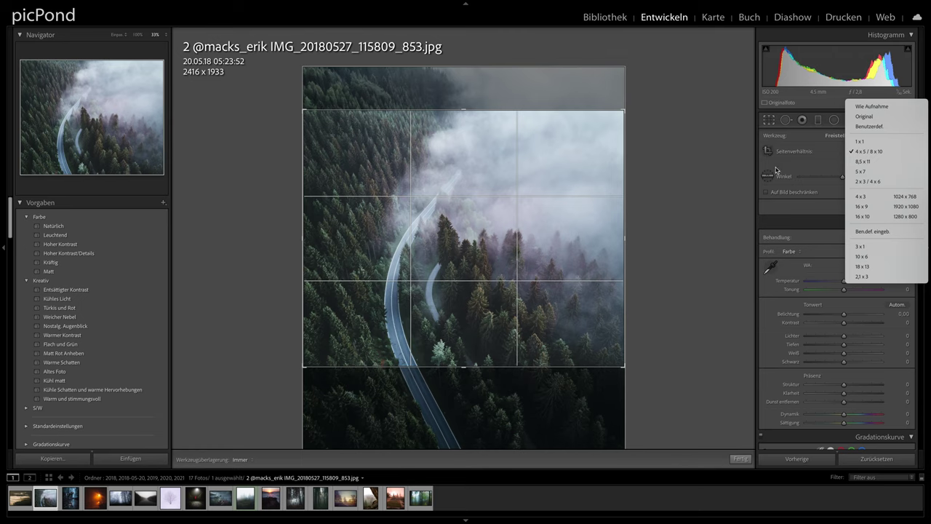
left_click(871, 106)
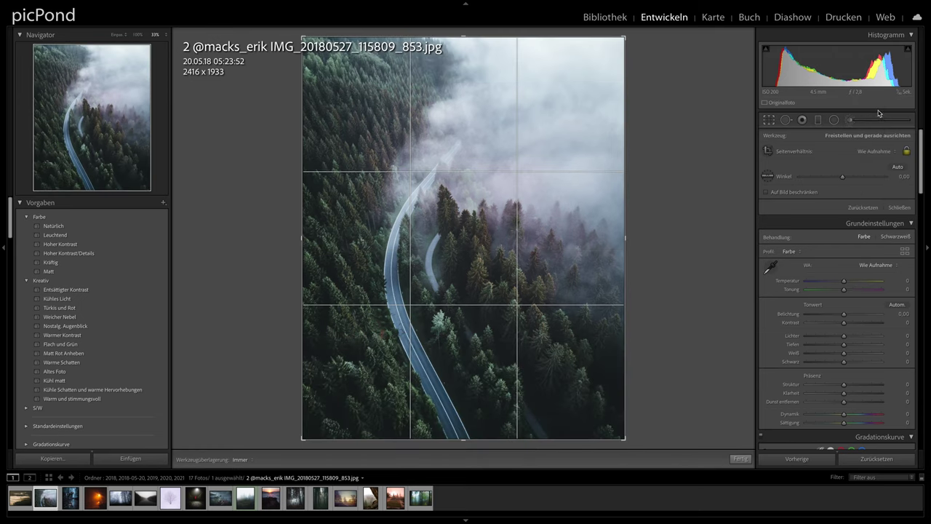
left_click(875, 153)
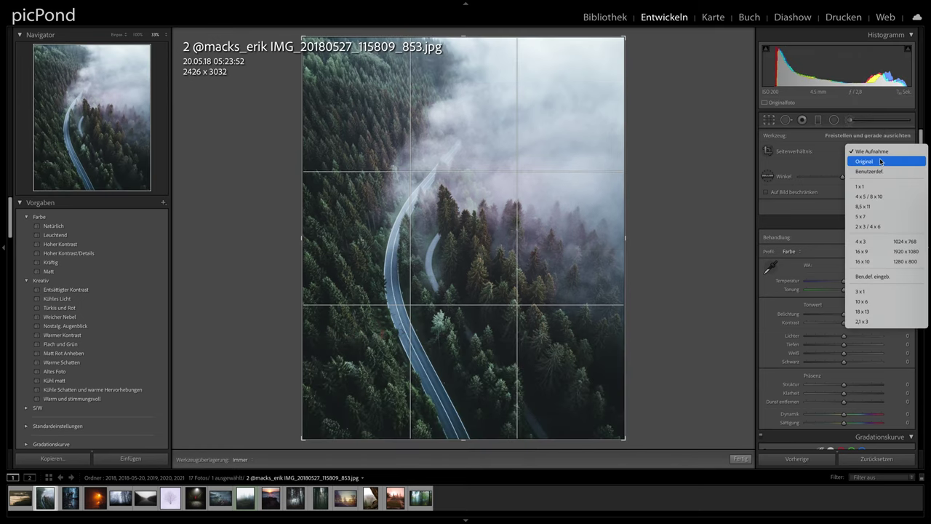
left_click(873, 195)
left_click(769, 120)
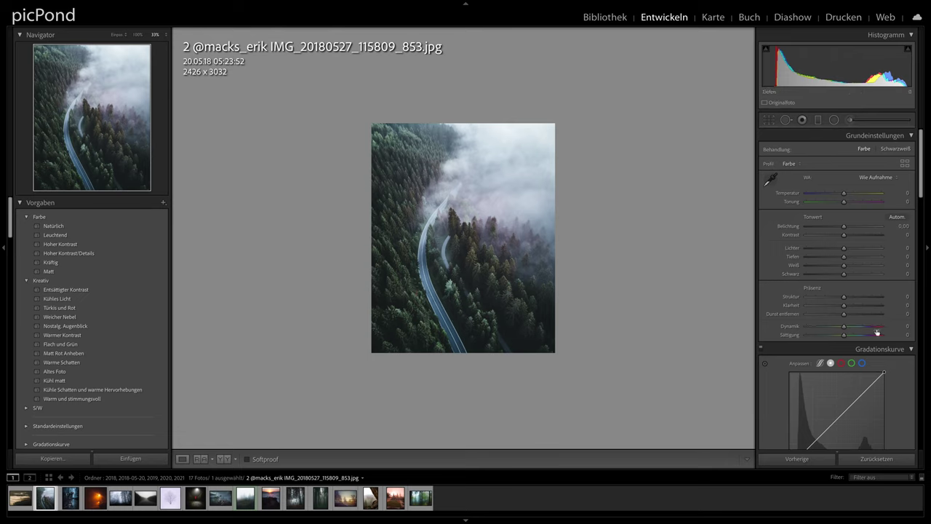
Lower the green saturation to -70 and raise green luminance to about +79 in HSL.
scroll(873, 335, "down", 3)
scroll(848, 337, "down", 3)
scroll(848, 336, "down", 3)
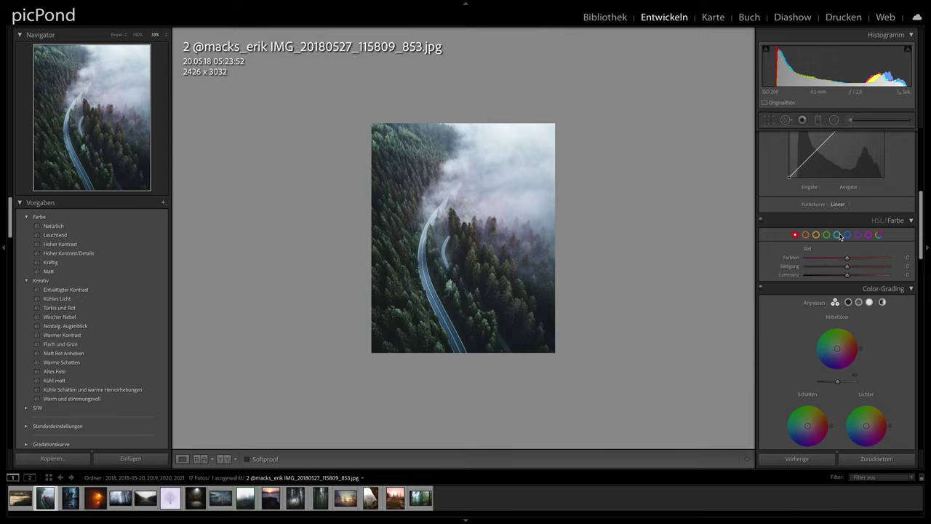
left_click(827, 235)
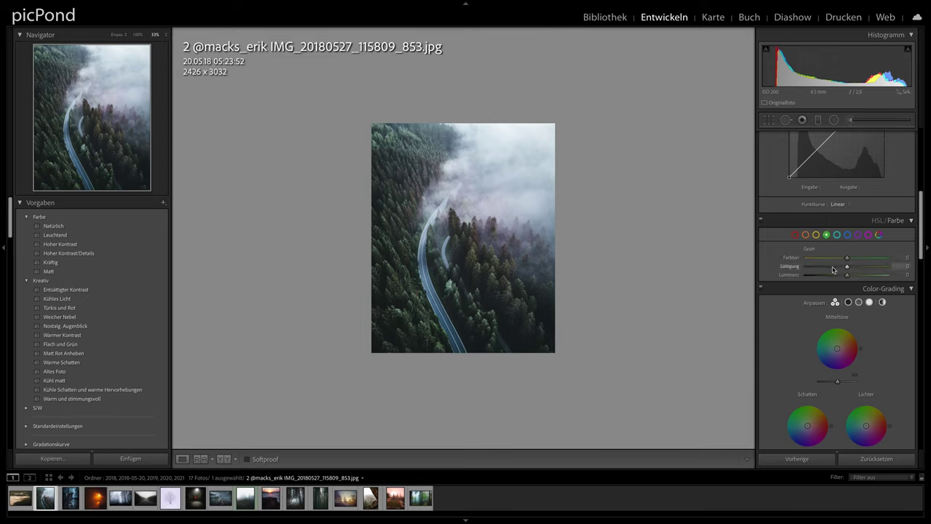
left_click(829, 269)
mouse_move(828, 269)
left_mouse_down()
mouse_move(807, 259)
mouse_move(822, 275)
mouse_move(785, 274)
left_mouse_up()
left_click_drag(863, 277, 878, 275)
Reset the green hue and saturation back to 0.
double_click(793, 258)
double_click(793, 267)
scroll(822, 254, "up", 5)
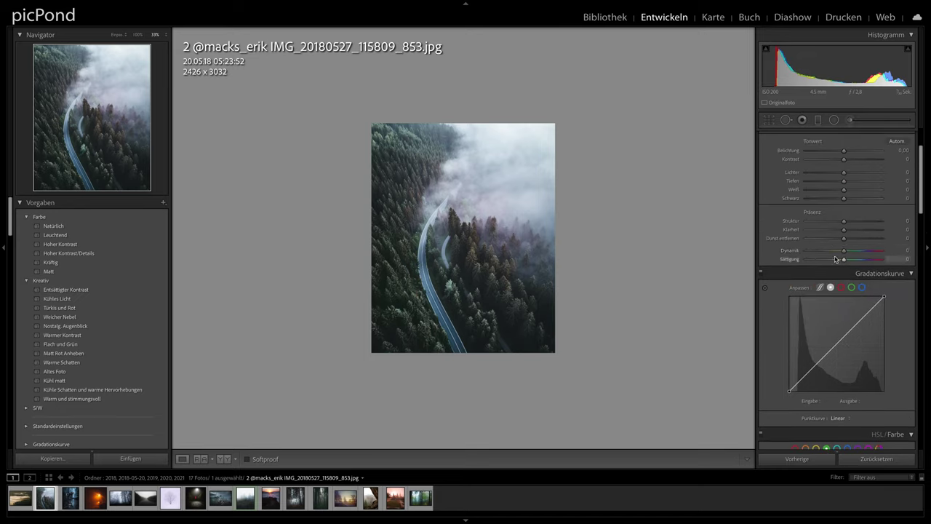
scroll(847, 192, "up", 3)
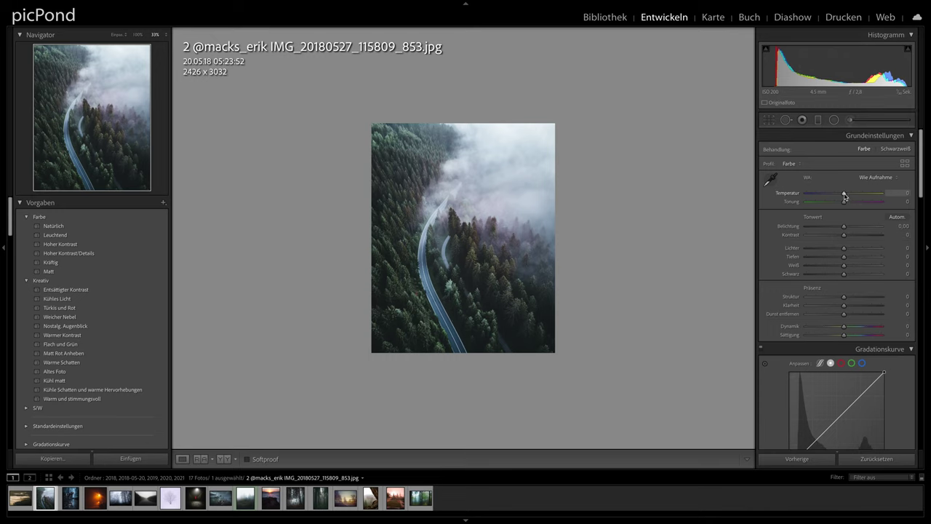
Try several white balance temperatures, settling the forest photo at +14.
left_click_drag(844, 195, 850, 197)
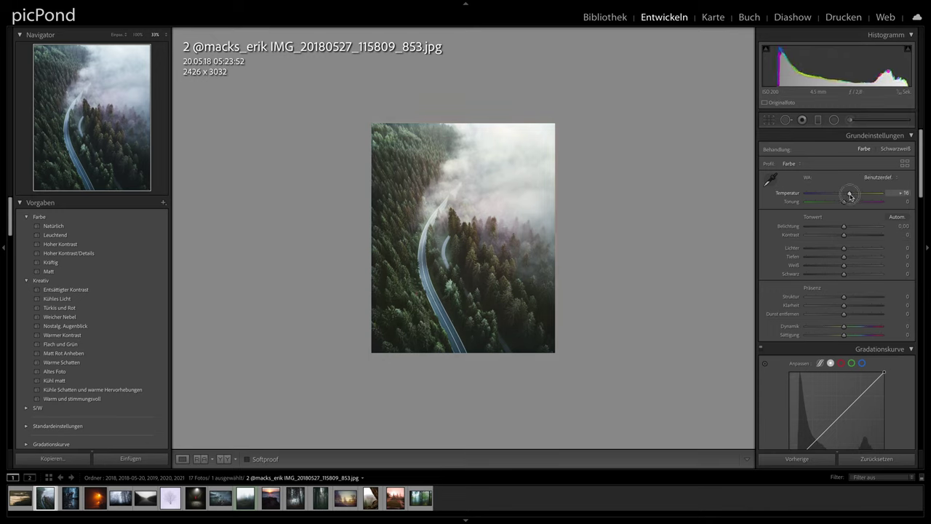
left_click_drag(850, 197, 853, 197)
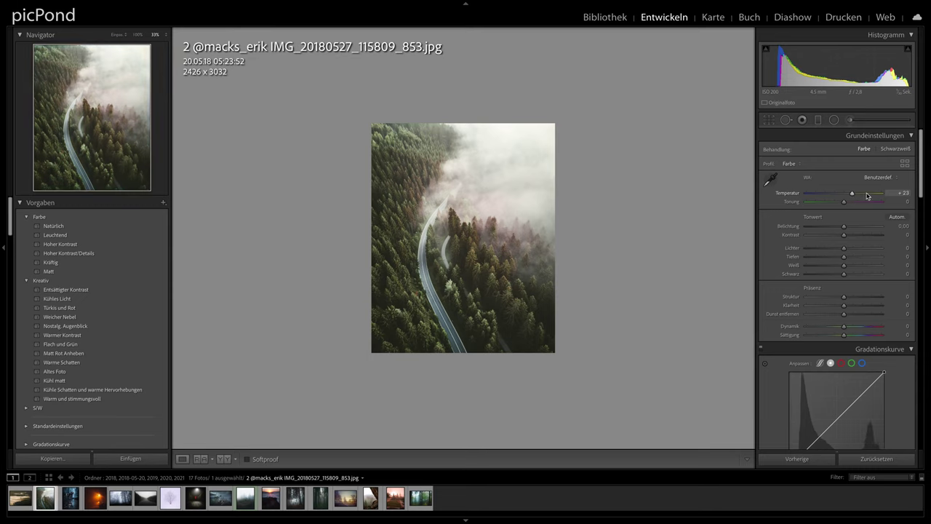
left_click(867, 196)
left_click(834, 195)
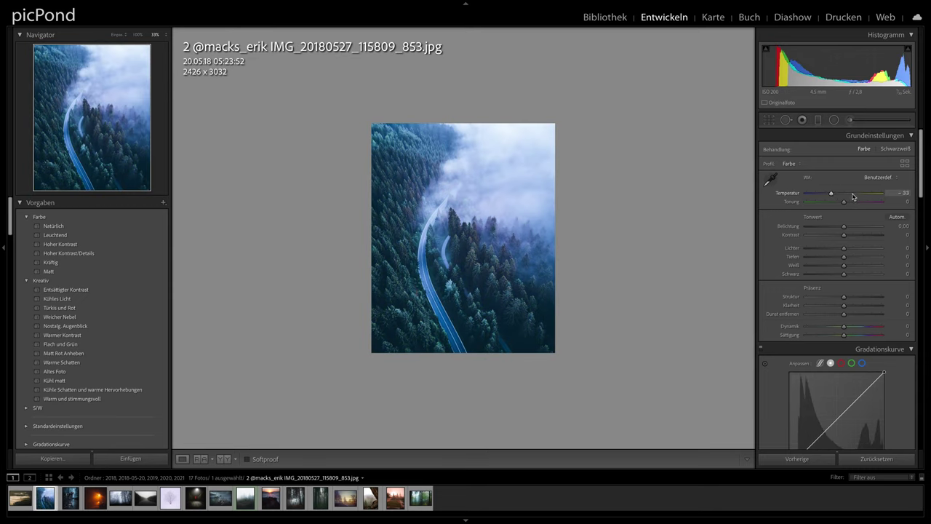
left_click(850, 195)
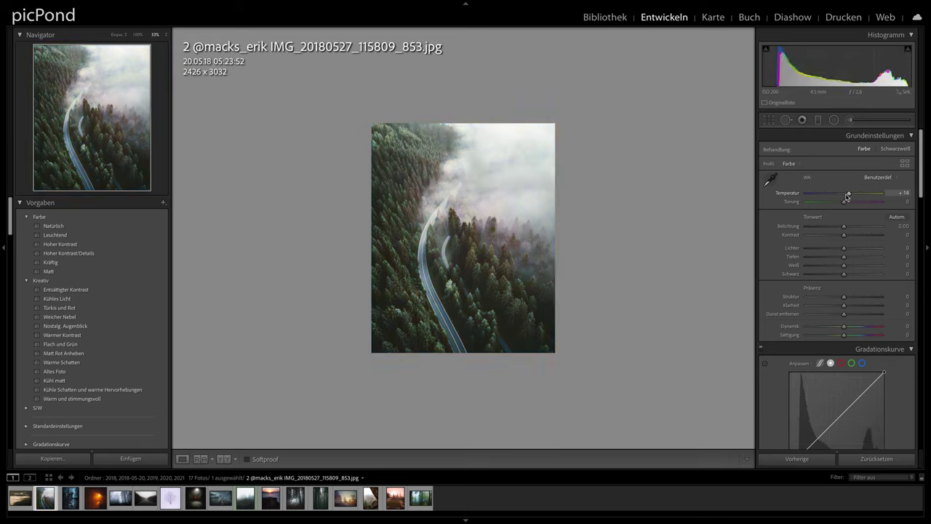
left_click(849, 120)
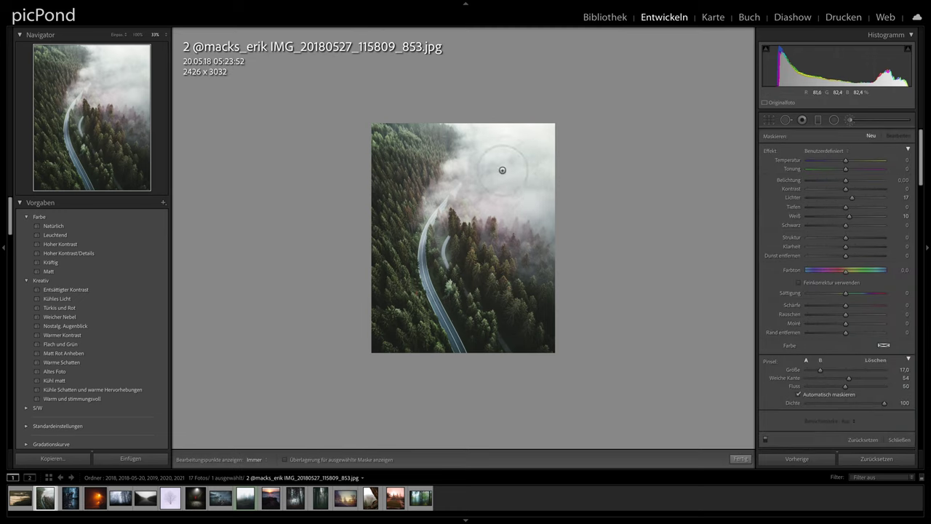
Paint a brightening mask over the fog at brush size 16, then view before and after.
key("h")
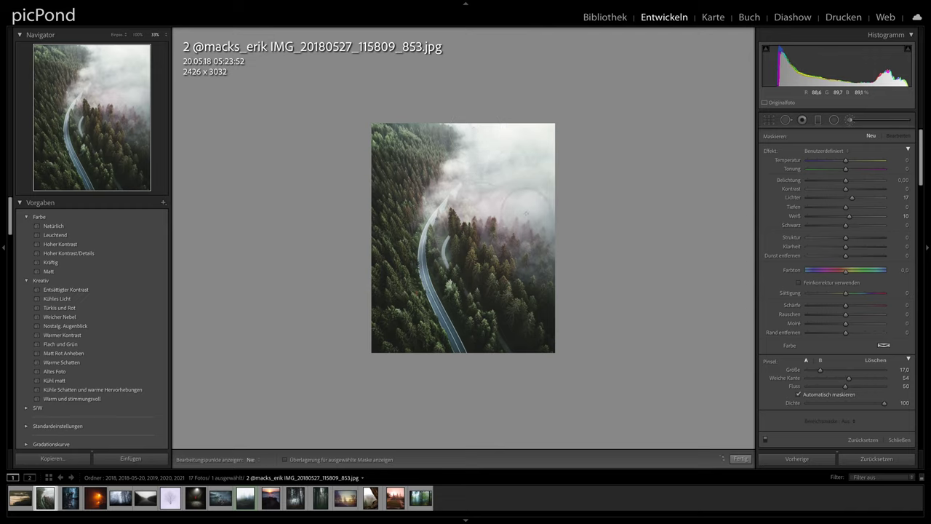
left_click_drag(480, 207, 457, 234)
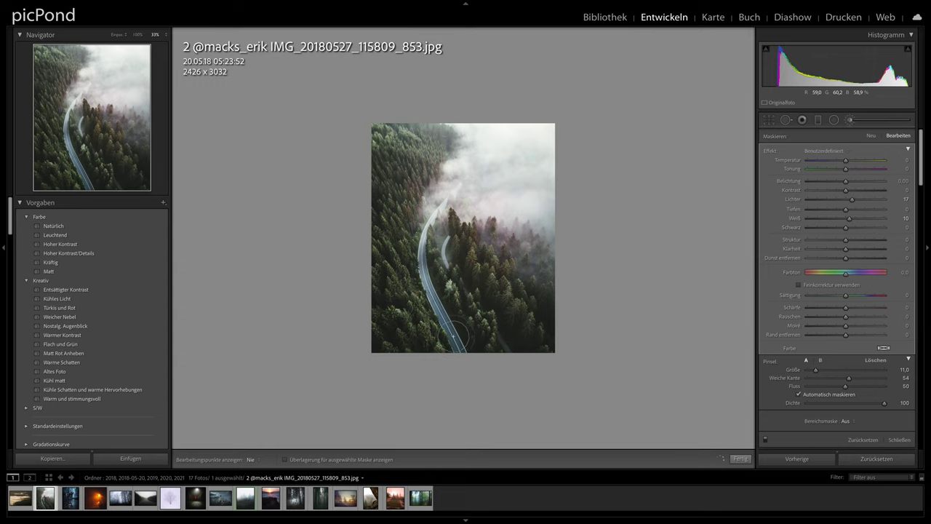
scroll(466, 200, "up", 5)
key("h")
key("h")
key("y")
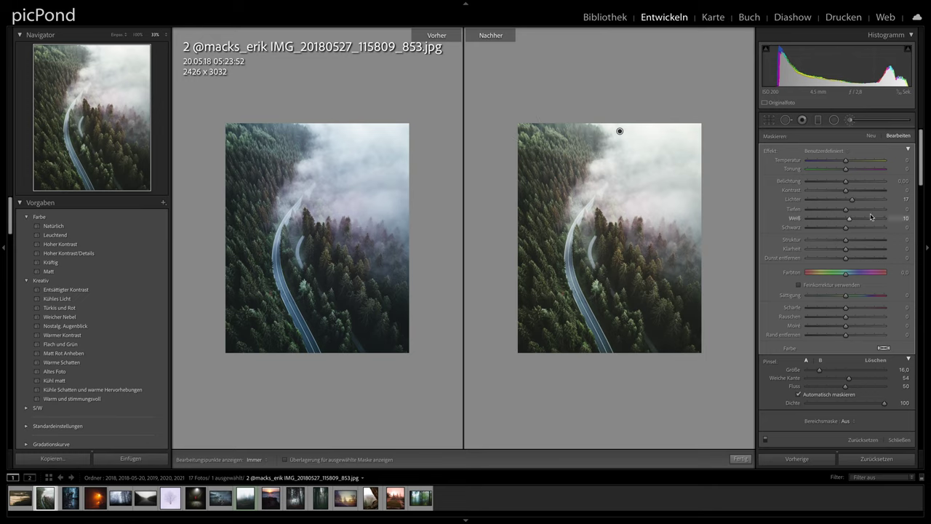
Shape the tone curve with a lifted black point, a midtone point and a lowered highlight point.
left_click(849, 122)
scroll(786, 322, "down", 5)
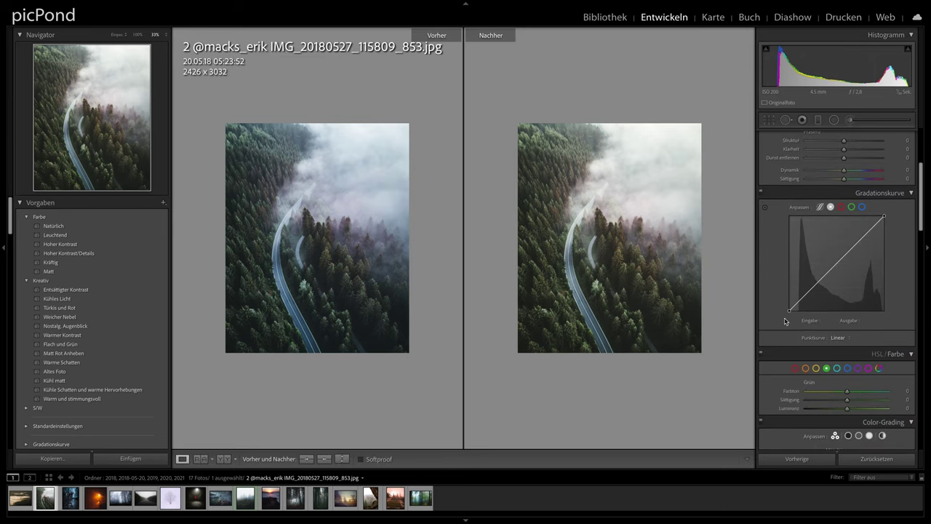
left_click_drag(789, 311, 803, 296)
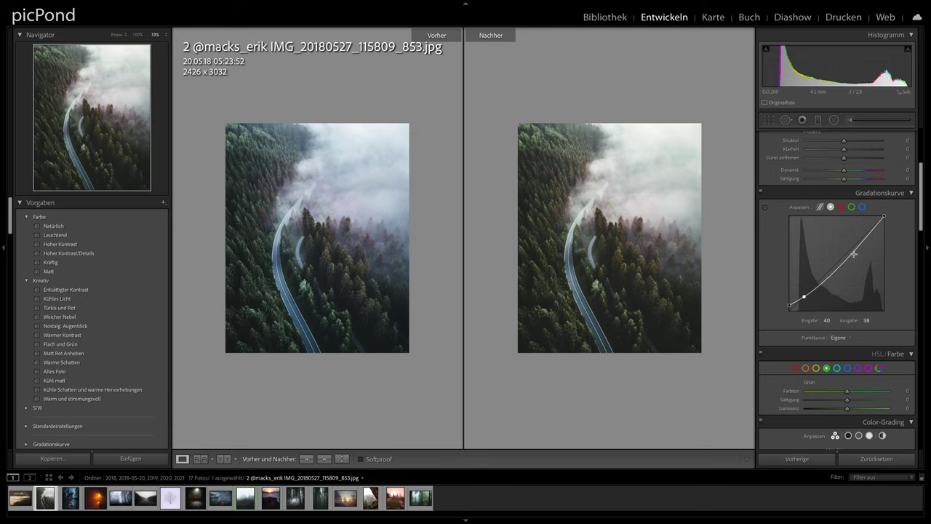
left_click(836, 272)
left_click_drag(866, 240, 864, 242)
mouse_move(863, 239)
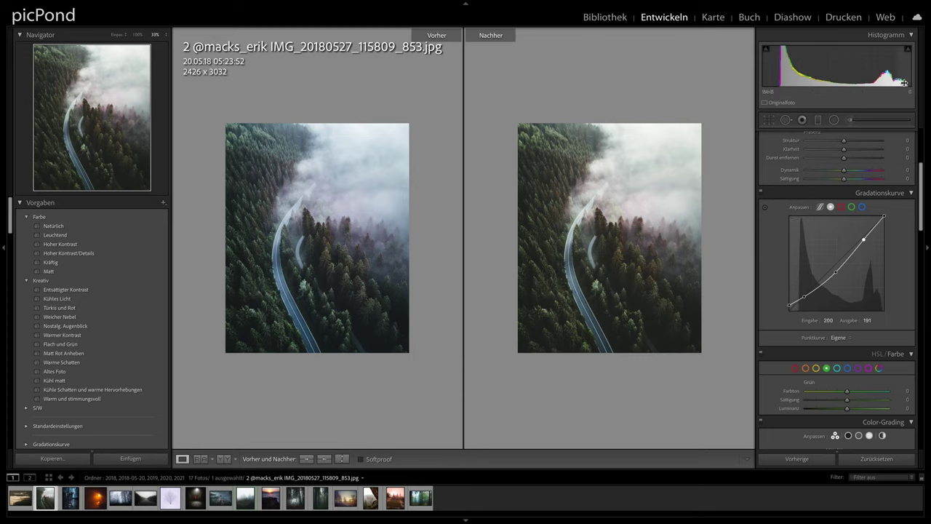
Add film grain at amount 14 in the Effects panel.
scroll(856, 198, "up", 1)
scroll(855, 198, "up", 3)
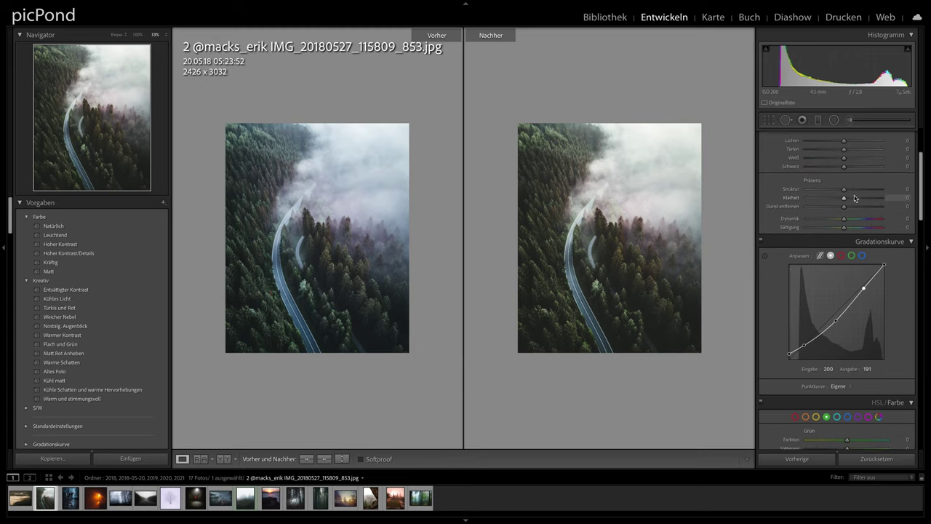
scroll(851, 203, "up", 2)
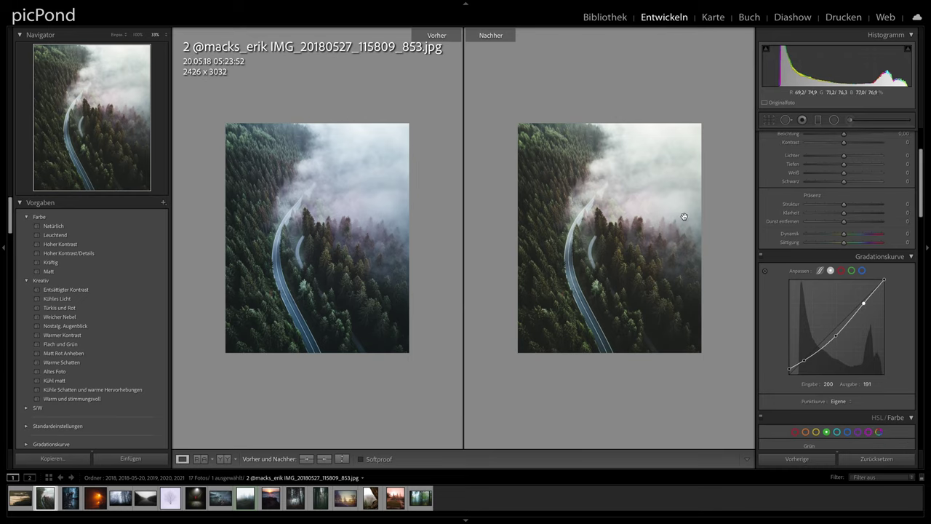
scroll(816, 255, "down", 5)
scroll(817, 255, "down", 5)
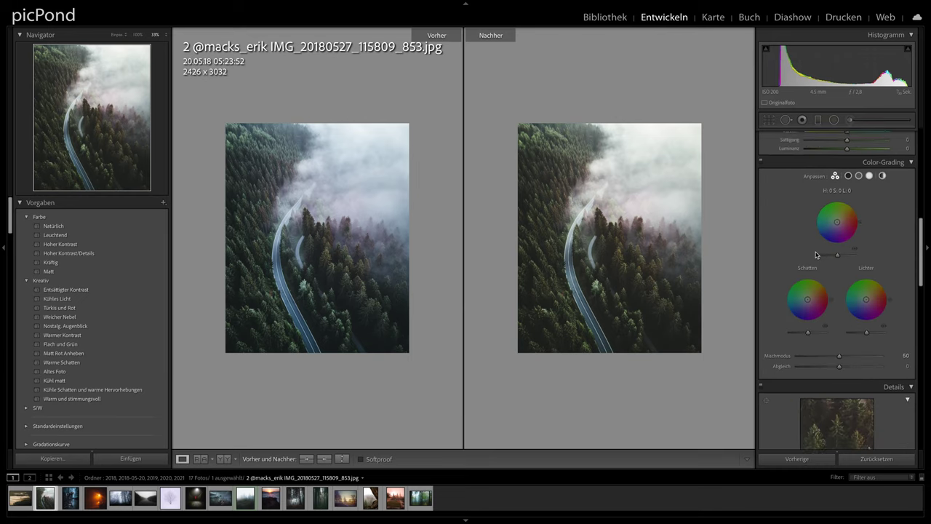
scroll(816, 254, "down", 3)
scroll(817, 255, "down", 1)
scroll(820, 255, "down", 3)
scroll(811, 320, "down", 3)
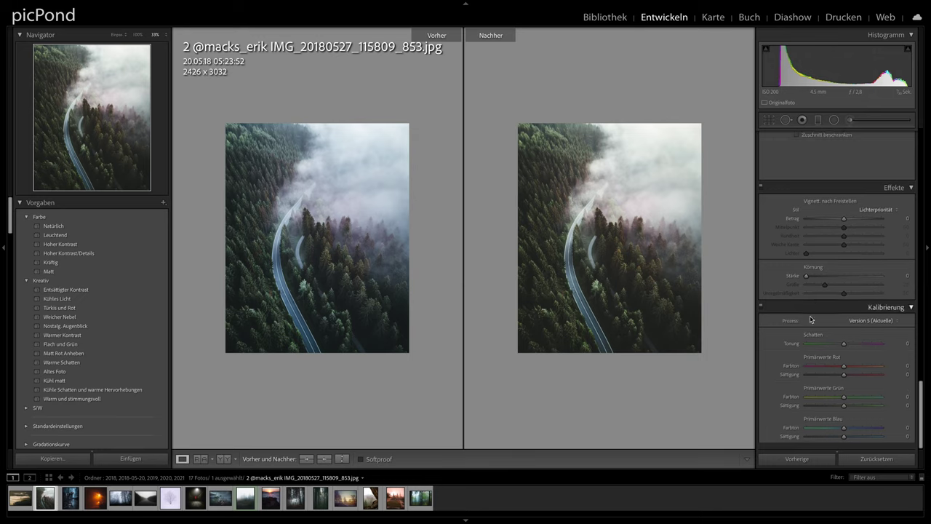
left_click_drag(806, 279, 817, 282)
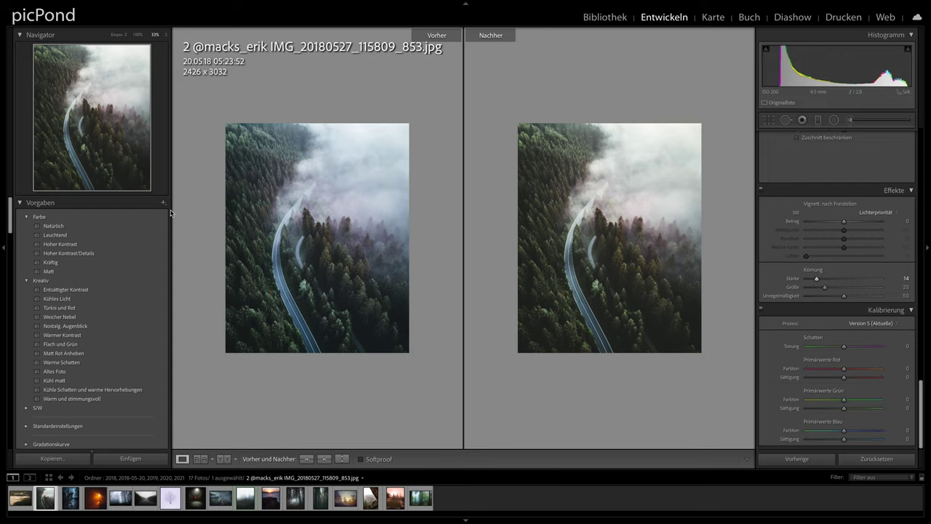
Return to single view and inspect the forest-road photo at 66% zoom.
key("y")
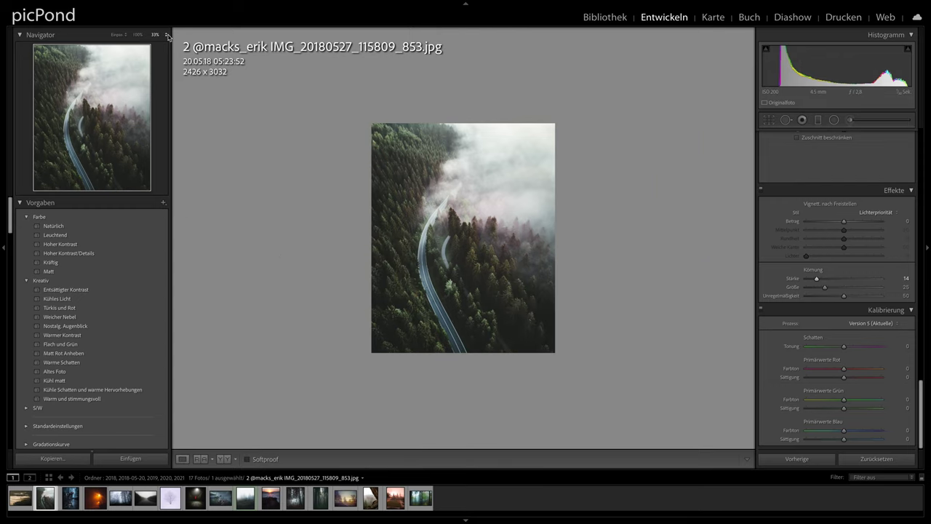
left_click(166, 34)
left_click(170, 51)
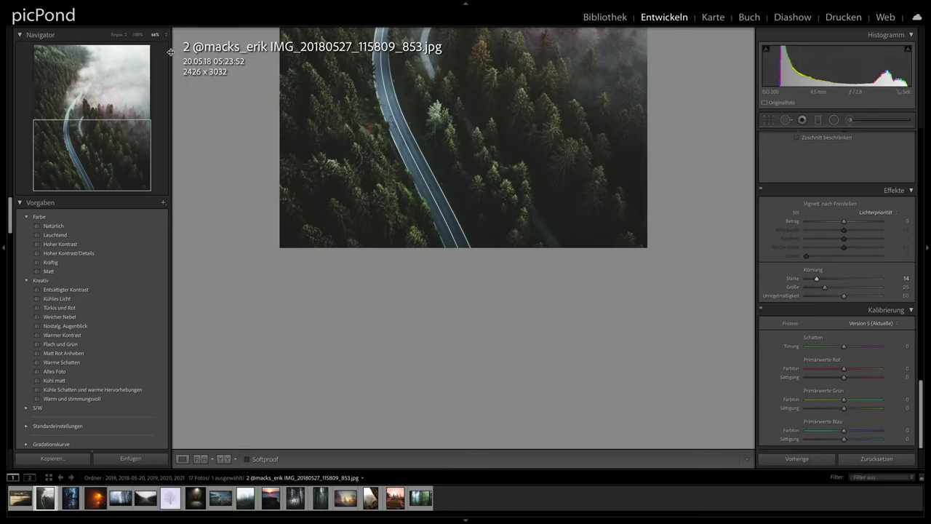
left_click_drag(388, 162, 422, 316)
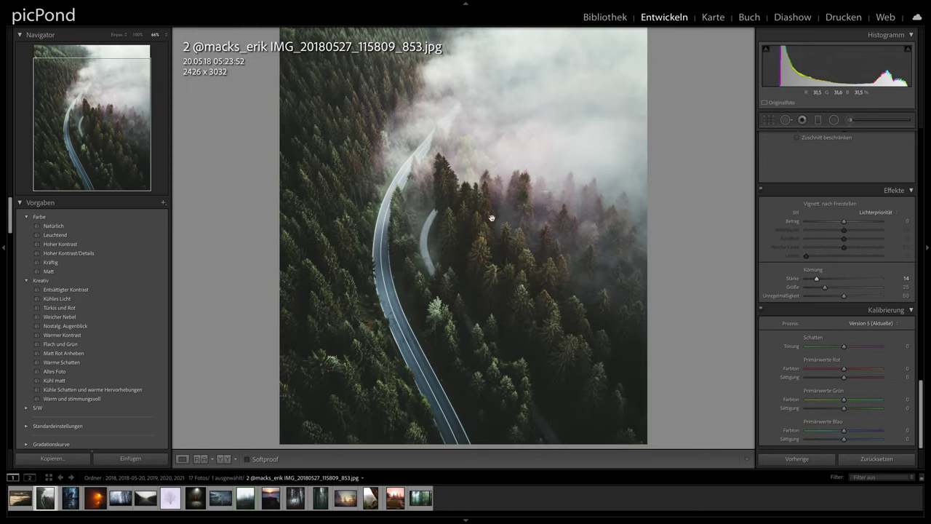
left_click_drag(454, 163, 456, 244)
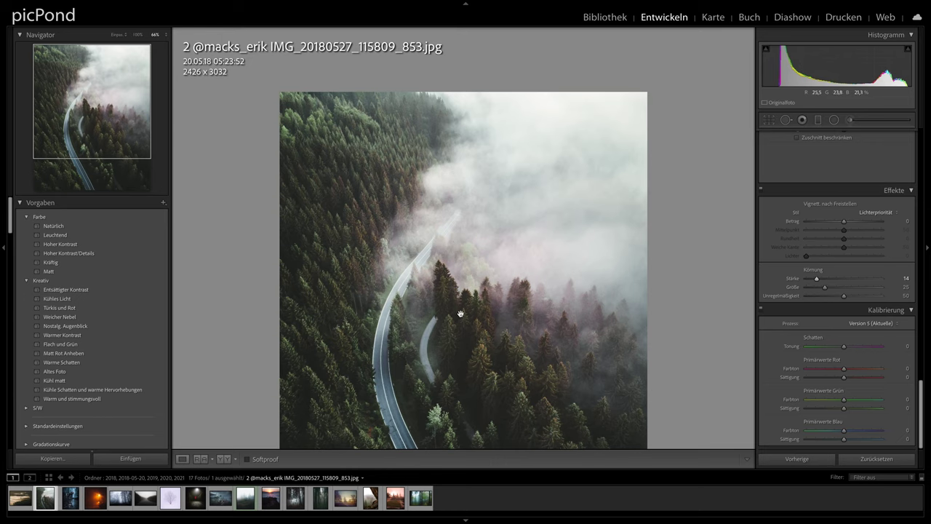
left_click_drag(460, 314, 458, 218)
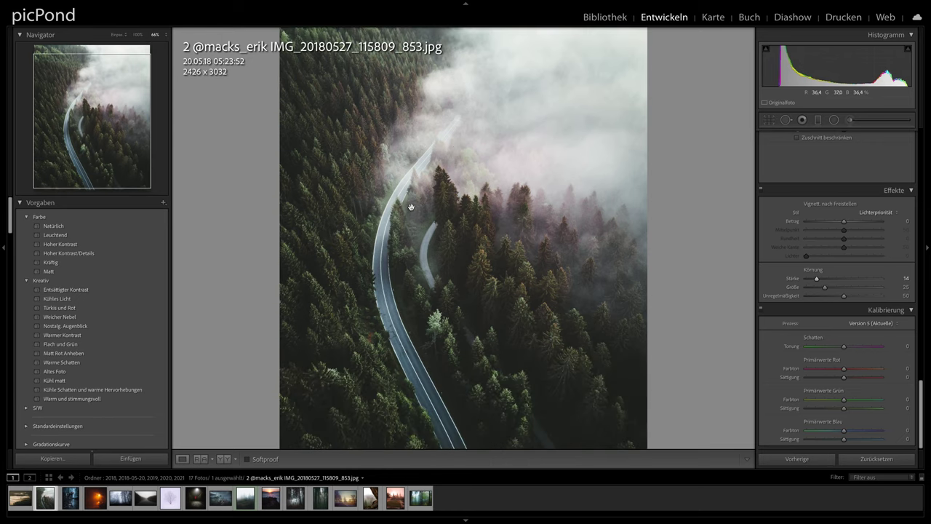
Zoom back out to 33%, reset the photo's settings, and move to the dog photo.
left_click(156, 35)
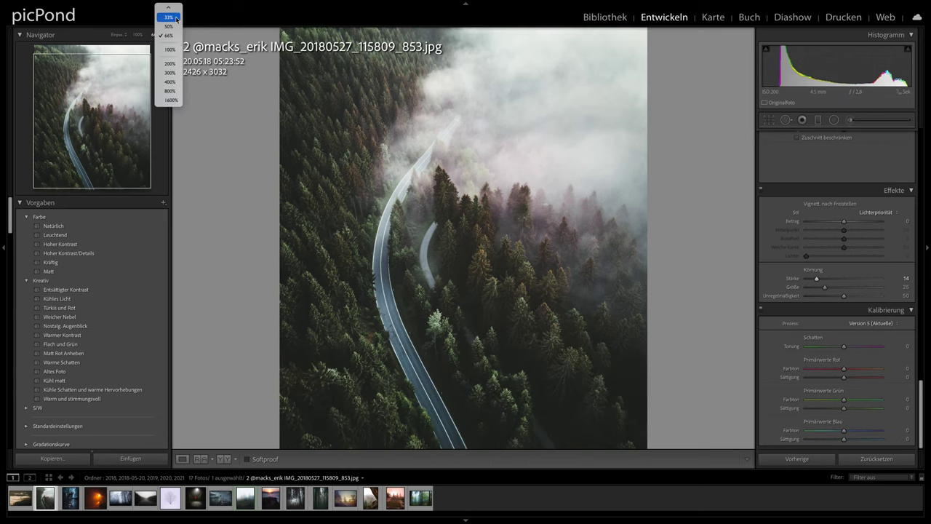
left_click(176, 19)
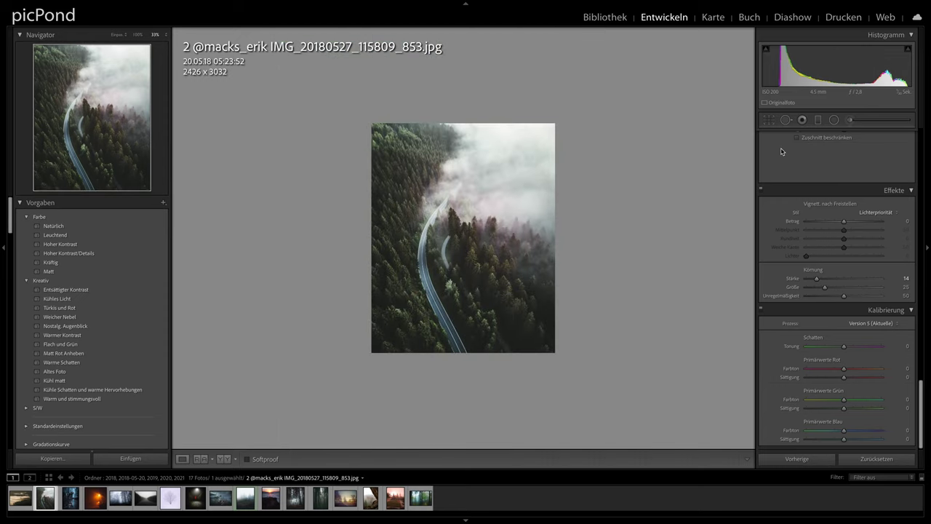
left_click(894, 462)
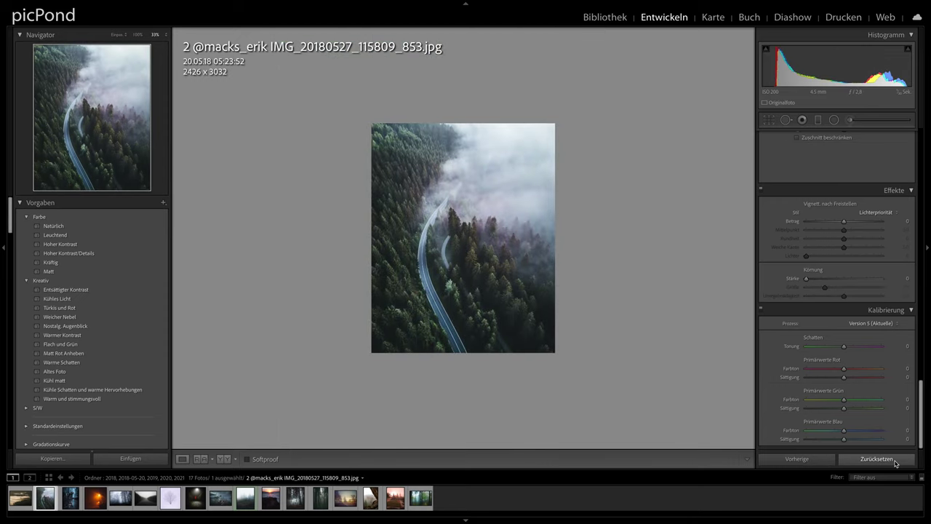
key("Right")
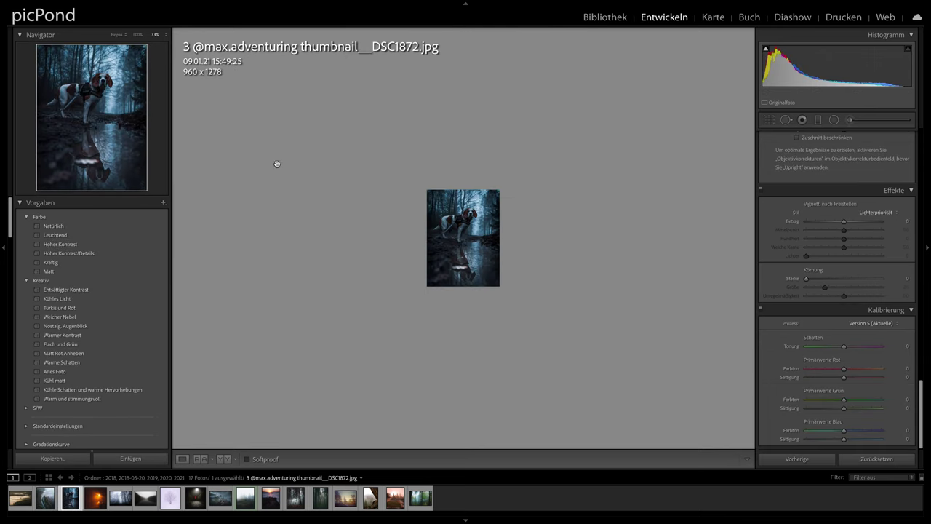
Zoom the dog photo to 66% and bring the Basic panel into view.
left_click(165, 35)
left_click(170, 45)
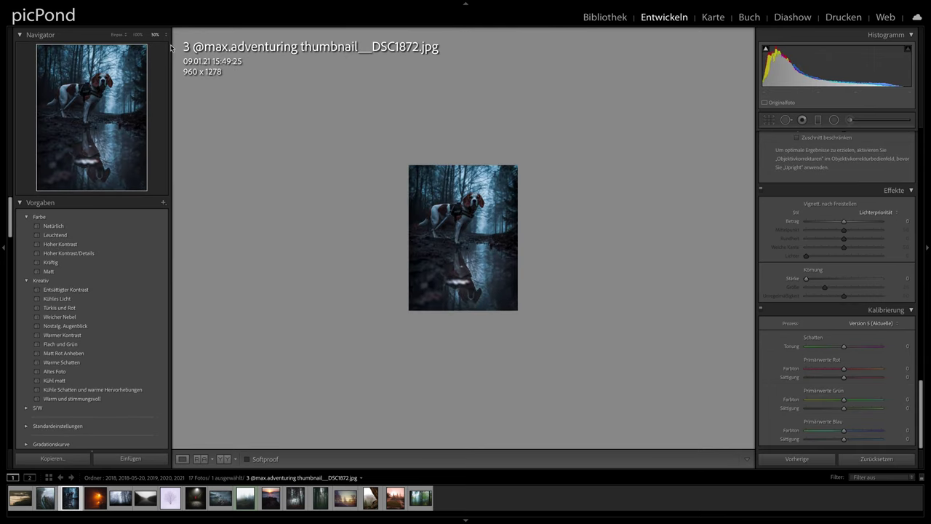
left_click(170, 35)
left_click(169, 47)
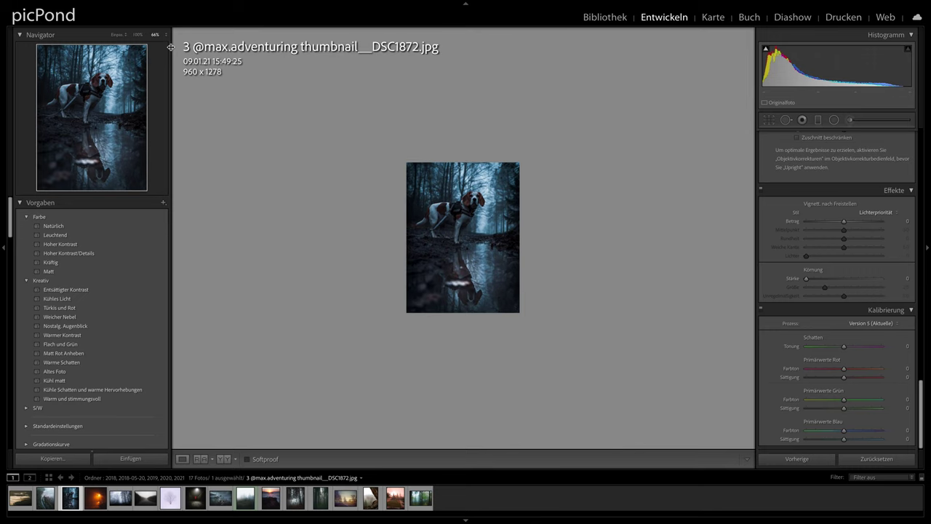
scroll(811, 218, "up", 2)
scroll(811, 218, "up", 5)
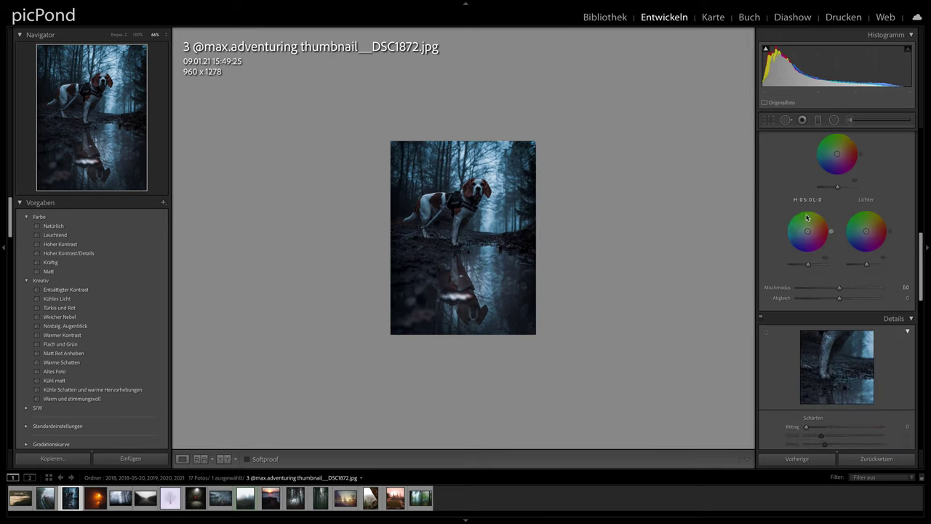
scroll(811, 218, "up", 2)
scroll(809, 218, "up", 3)
scroll(807, 219, "up", 3)
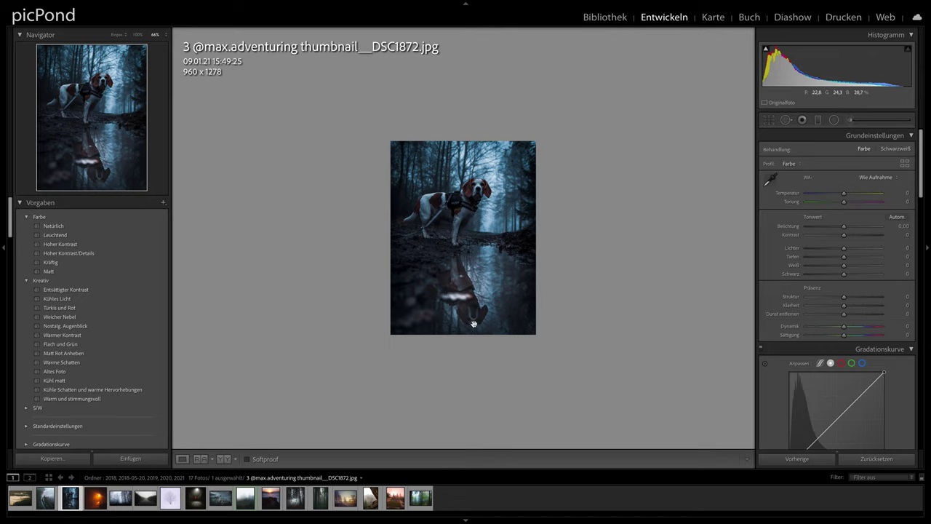
Crop the dog photo to 4 x 5, straightening it slightly and trimming the bottom edge.
left_click(768, 120)
left_click(883, 153)
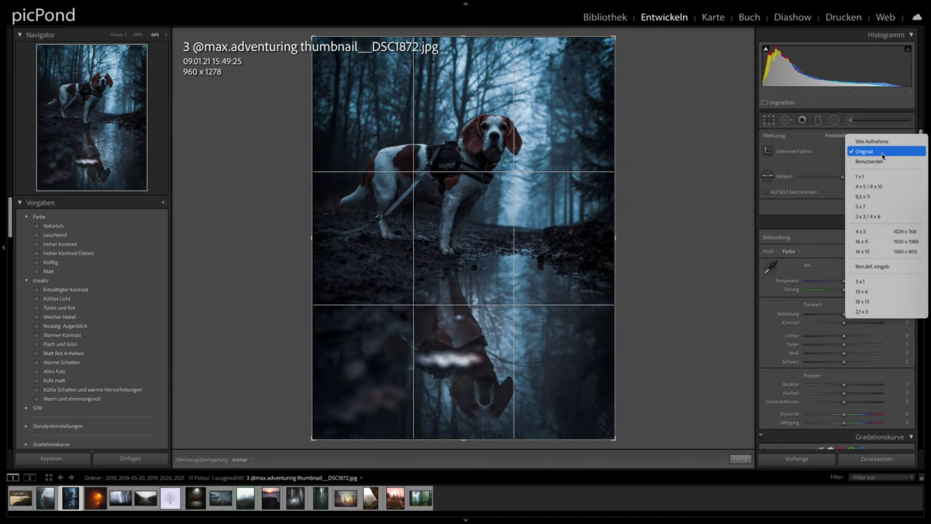
left_click(896, 188)
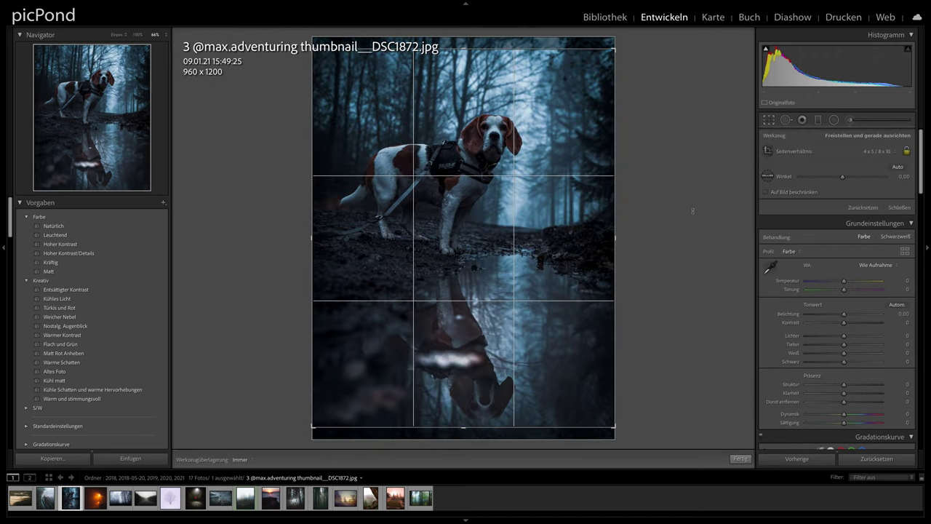
left_click_drag(692, 214, 691, 210)
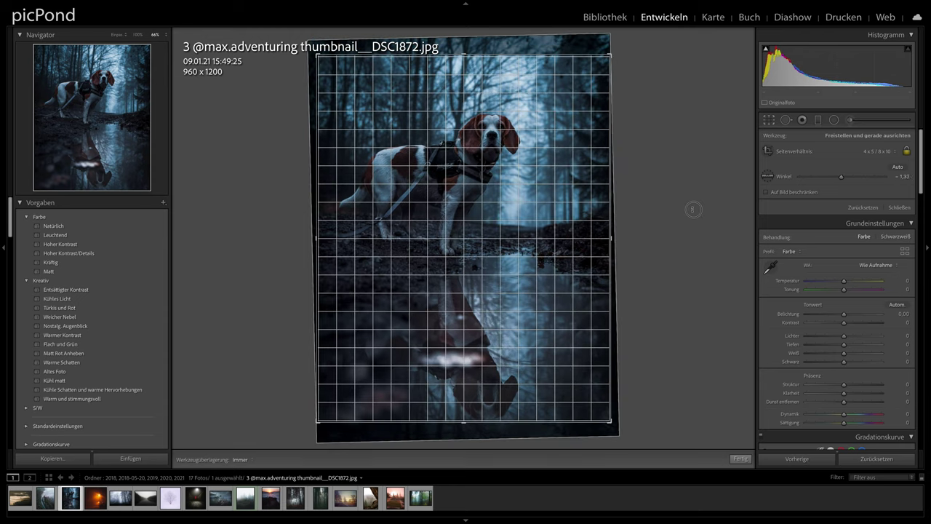
left_click_drag(502, 221, 501, 210)
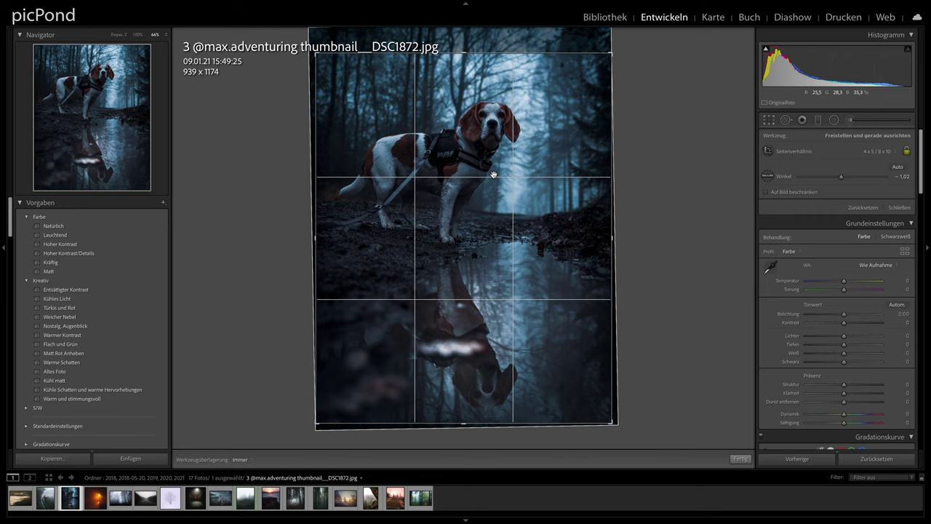
left_click_drag(493, 175, 494, 202)
left_click_drag(464, 425, 462, 408)
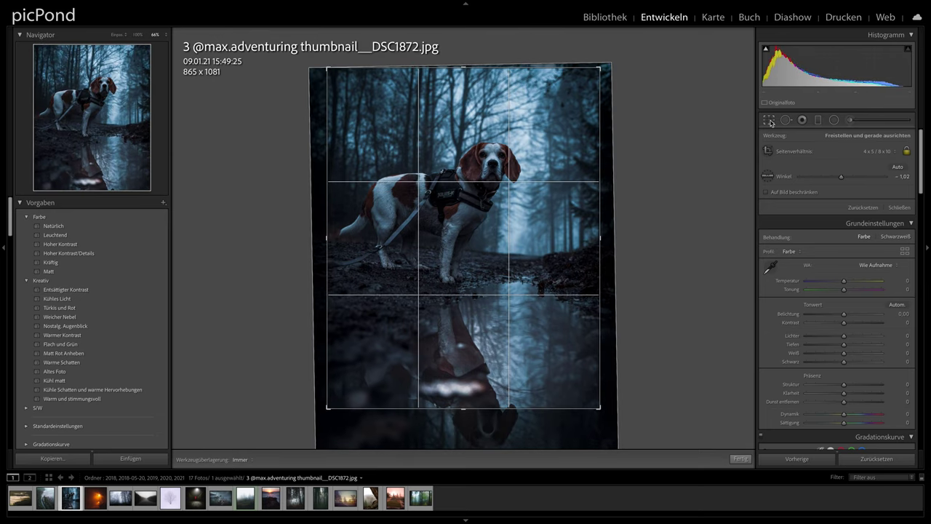
Refine the crop to include more reflection with a little extra rotation, and apply it.
left_click(769, 121)
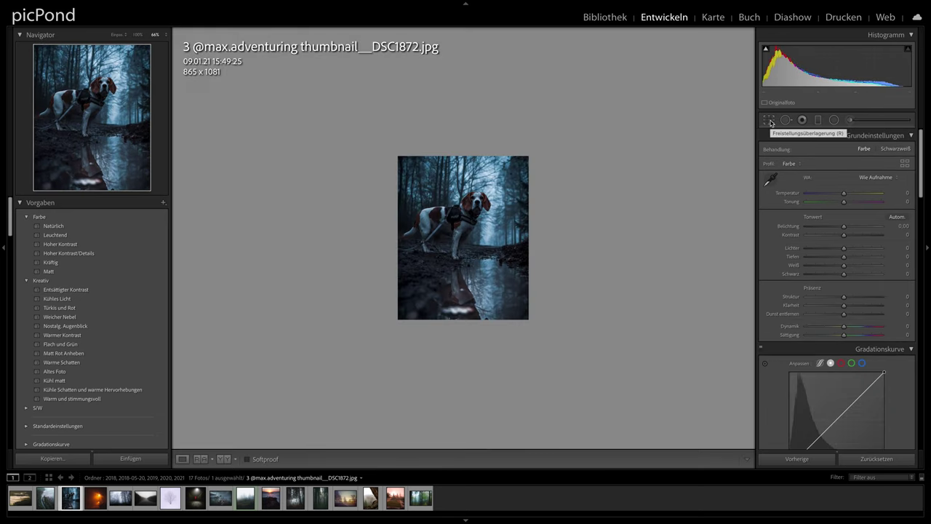
left_click(771, 122)
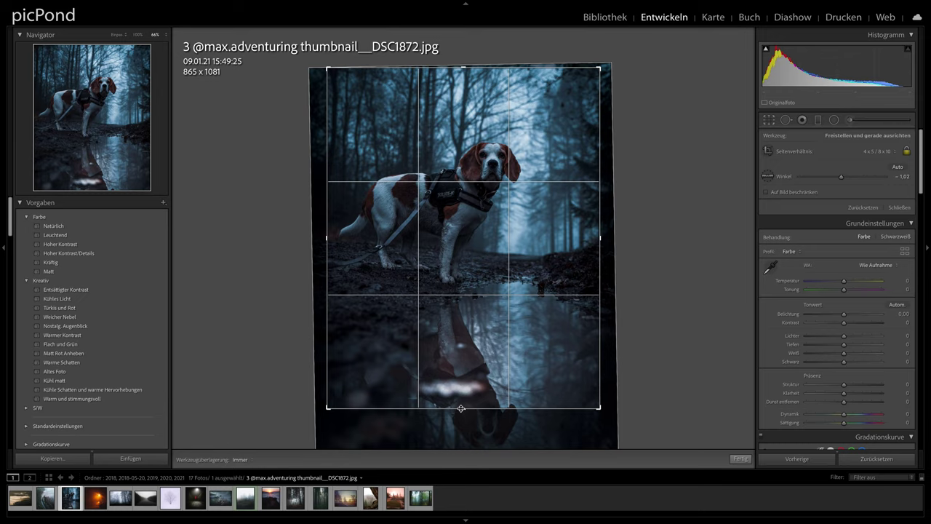
left_click_drag(461, 408, 461, 430)
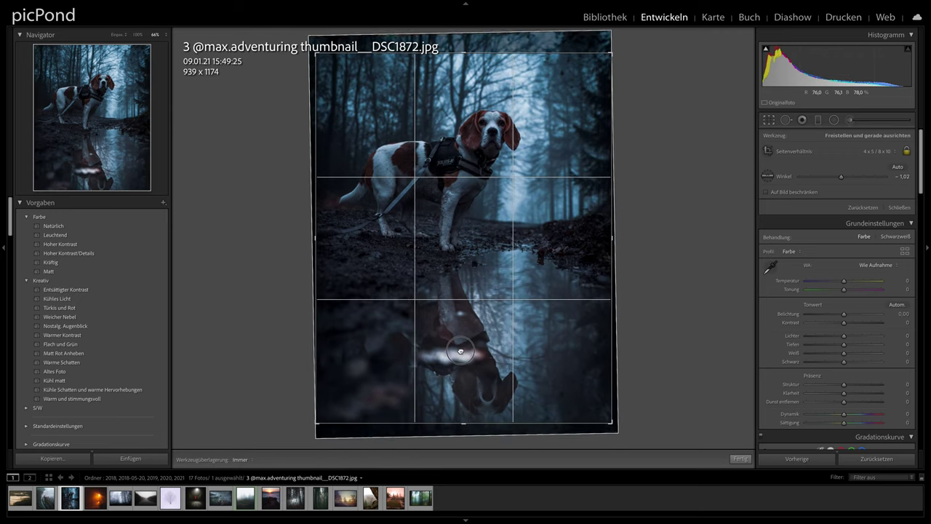
left_click_drag(641, 325, 680, 300)
key("Return")
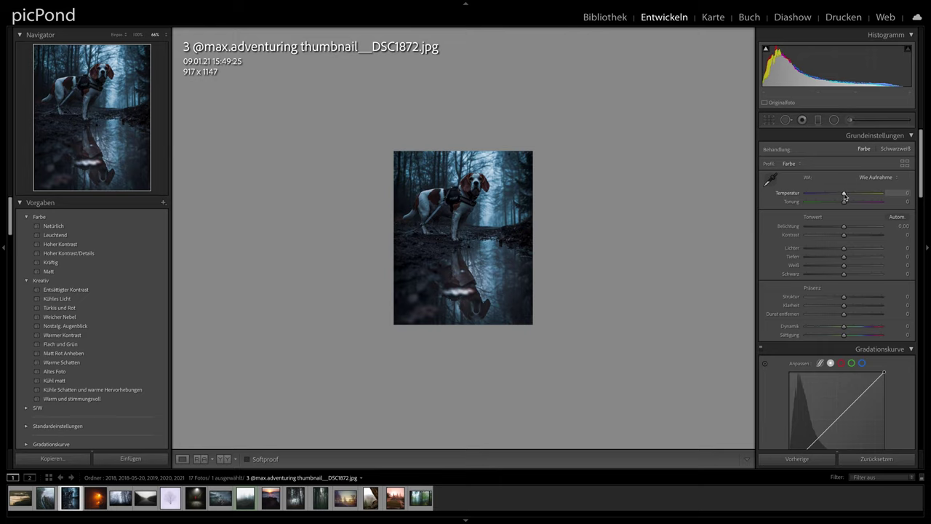
left_click_drag(844, 194, 846, 195)
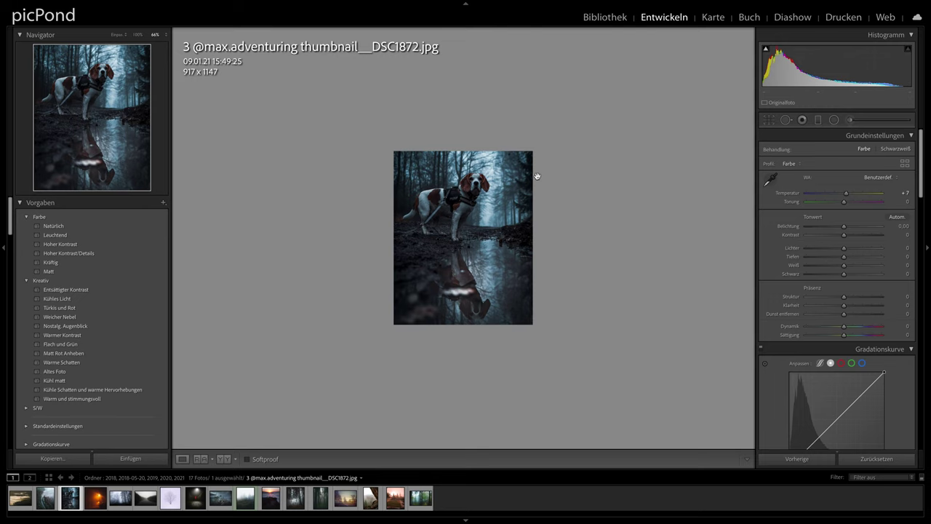
left_click(467, 184)
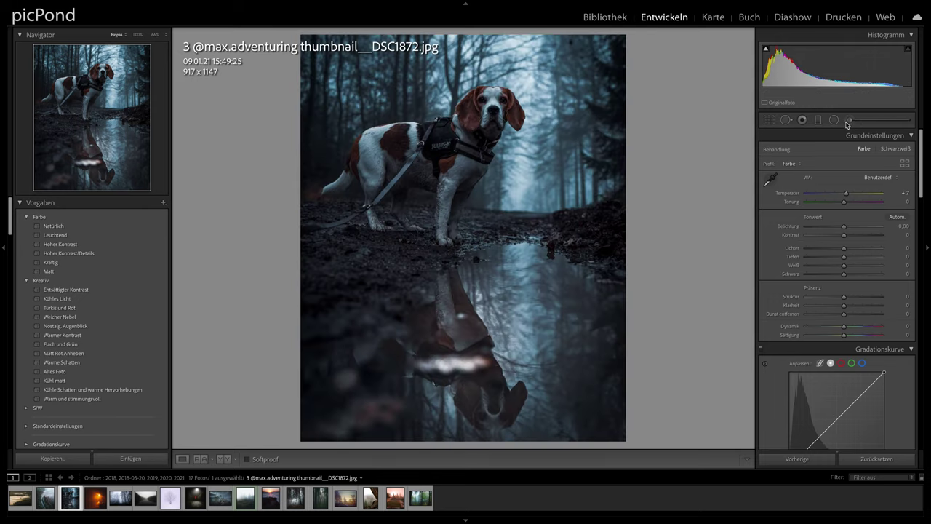
left_click(852, 124)
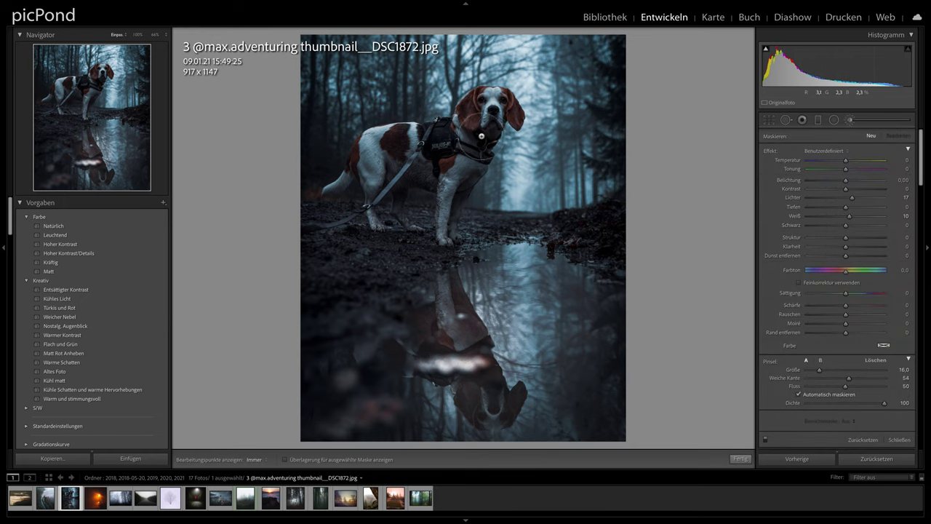
key("h")
scroll(473, 124, "down", 7)
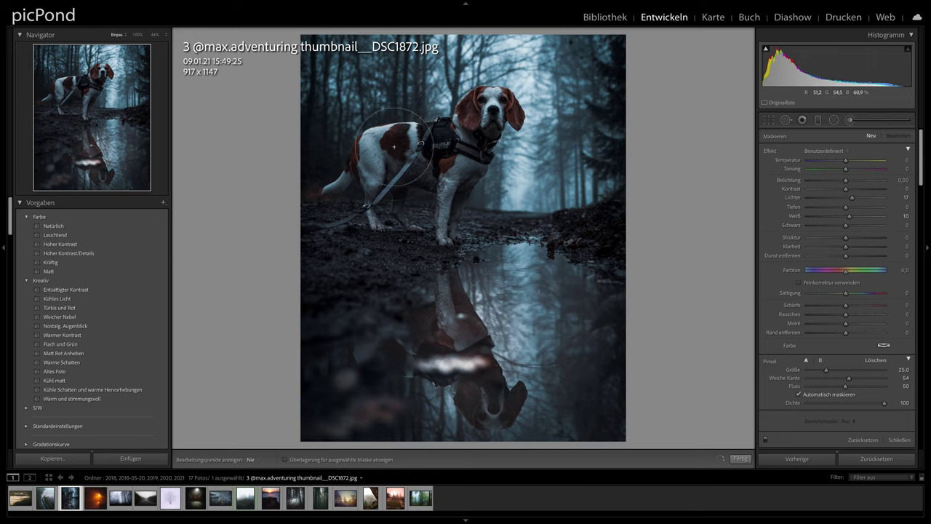
left_click(849, 121)
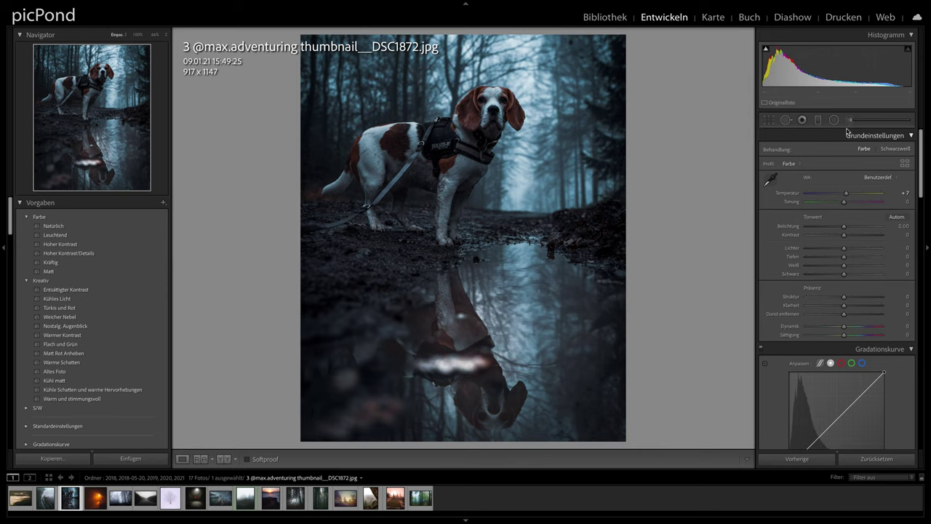
left_click(469, 151)
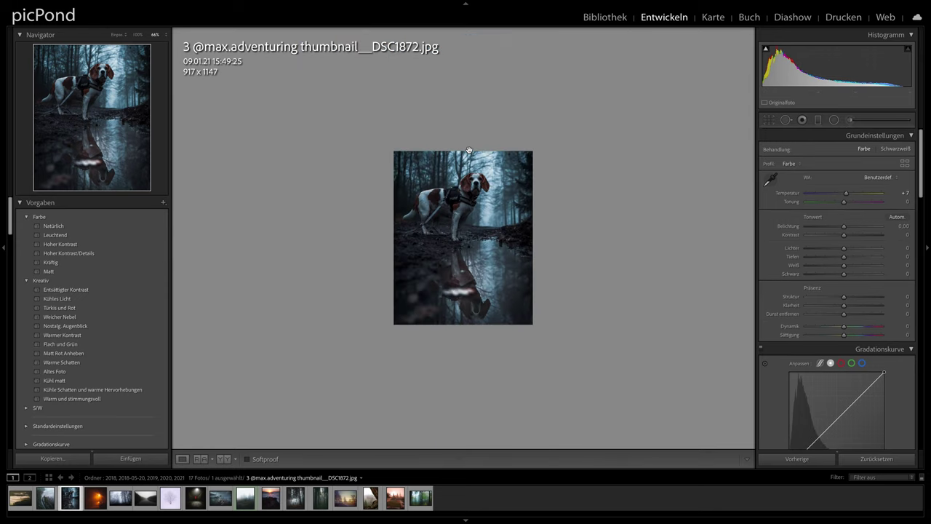
Show before/after side by side, set Shadows to +12, and zoom the previews to 66%.
key("y")
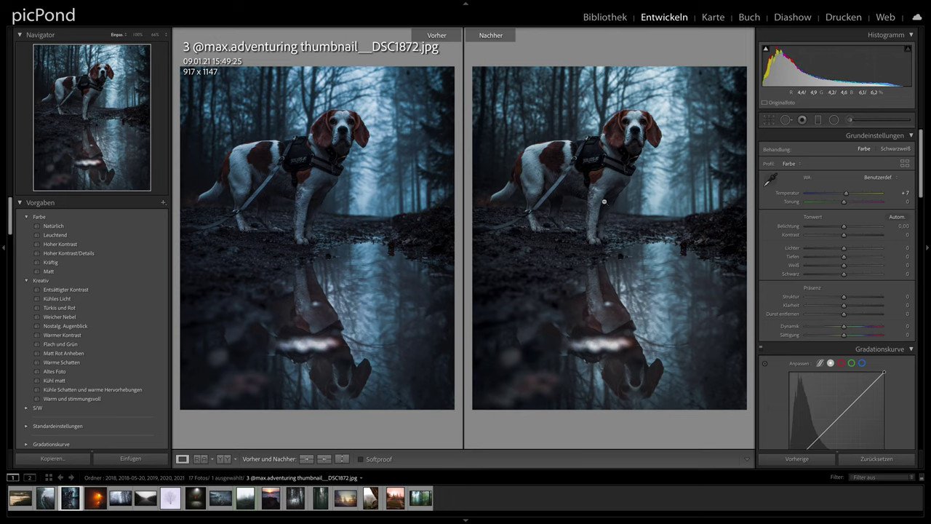
scroll(851, 244, "down", 3)
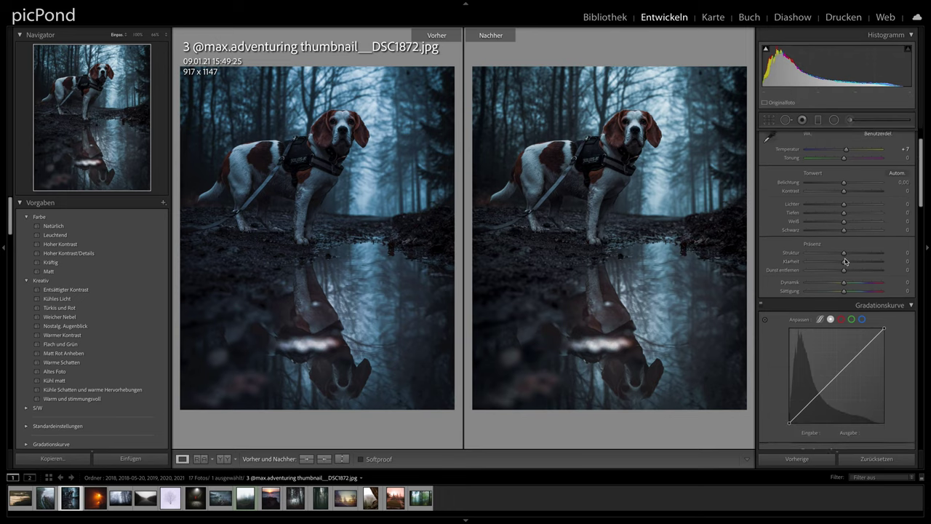
scroll(845, 260, "up", 1)
left_click_drag(844, 227, 854, 229)
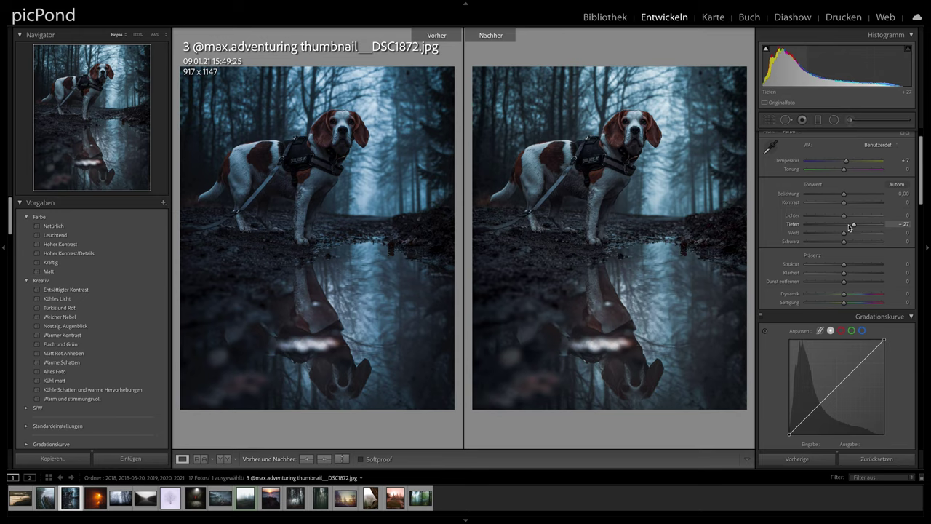
left_click_drag(850, 227, 848, 227)
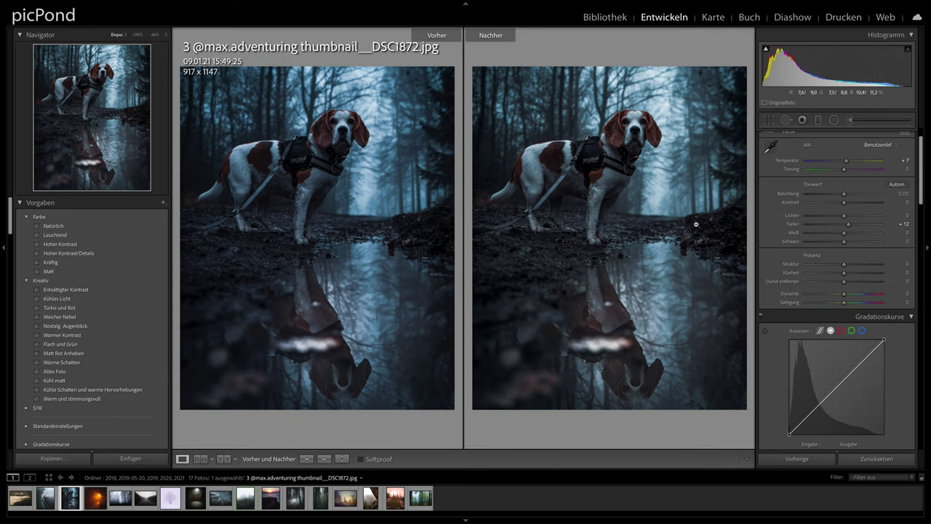
left_click(605, 226)
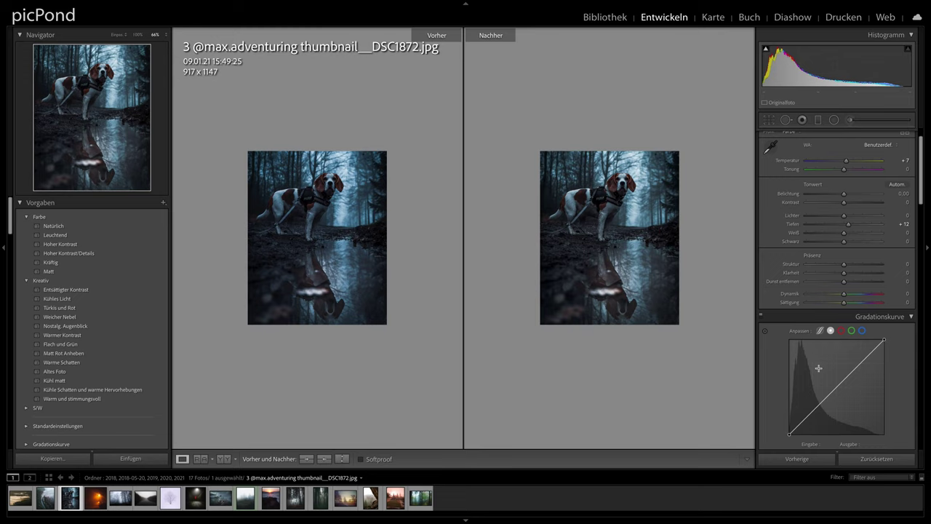
Paint a brightening brush adjustment over the dog's head, then return to single-image view.
scroll(819, 368, "down", 5)
scroll(818, 369, "down", 2)
scroll(819, 371, "down", 3)
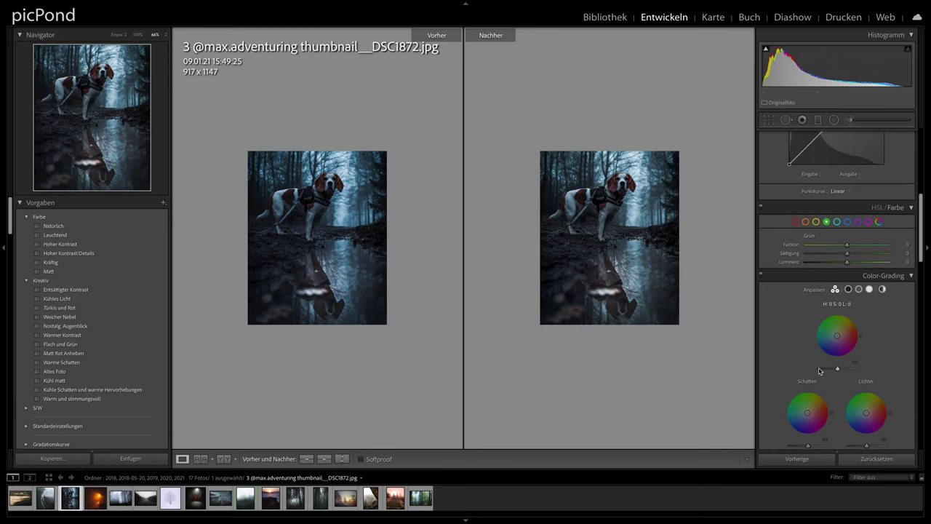
scroll(818, 371, "up", 7)
scroll(837, 240, "up", 3)
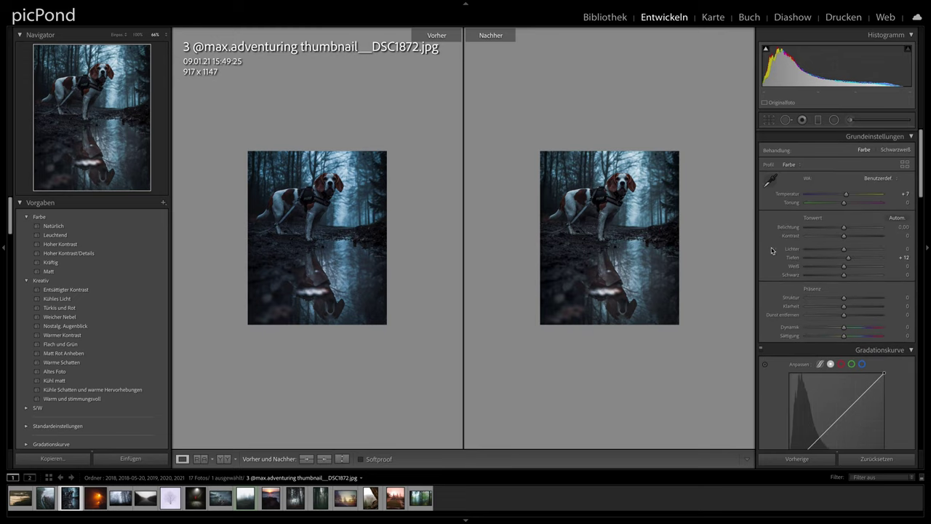
left_click(852, 122)
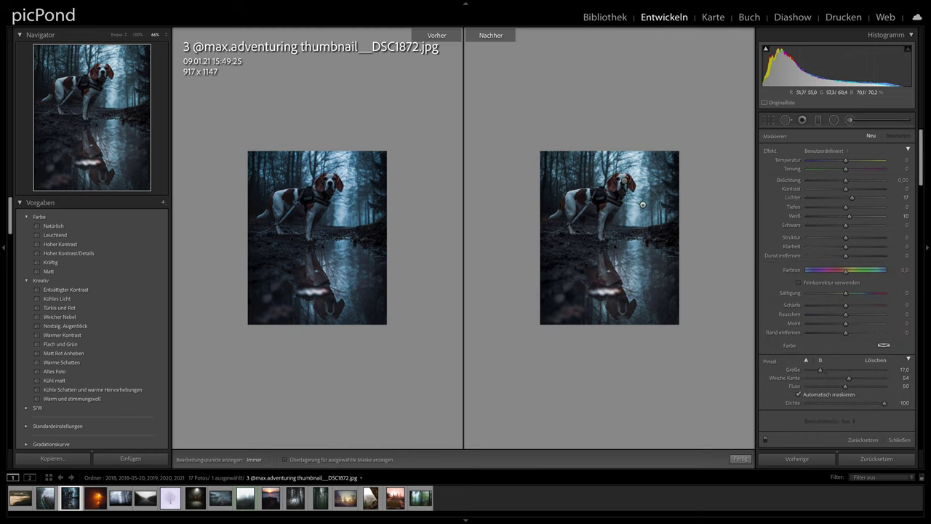
key("h")
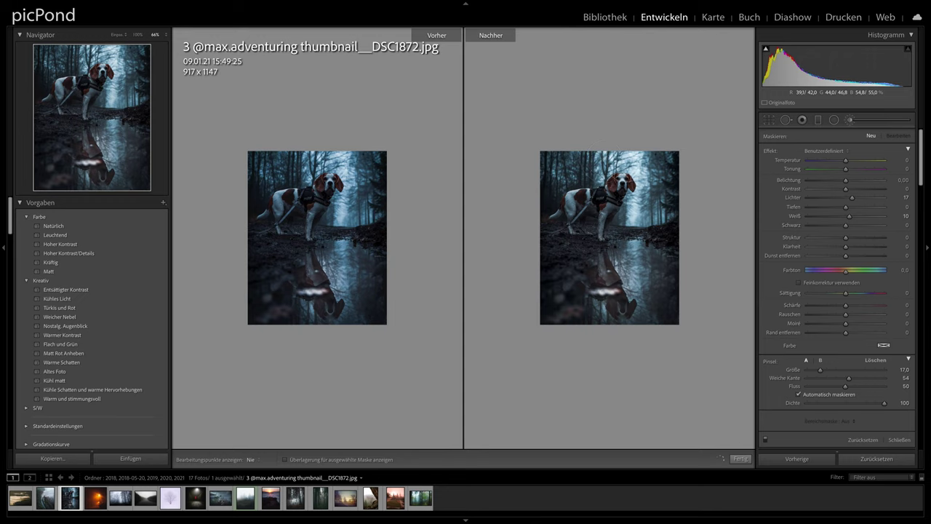
left_click_drag(624, 191, 641, 228)
key("h")
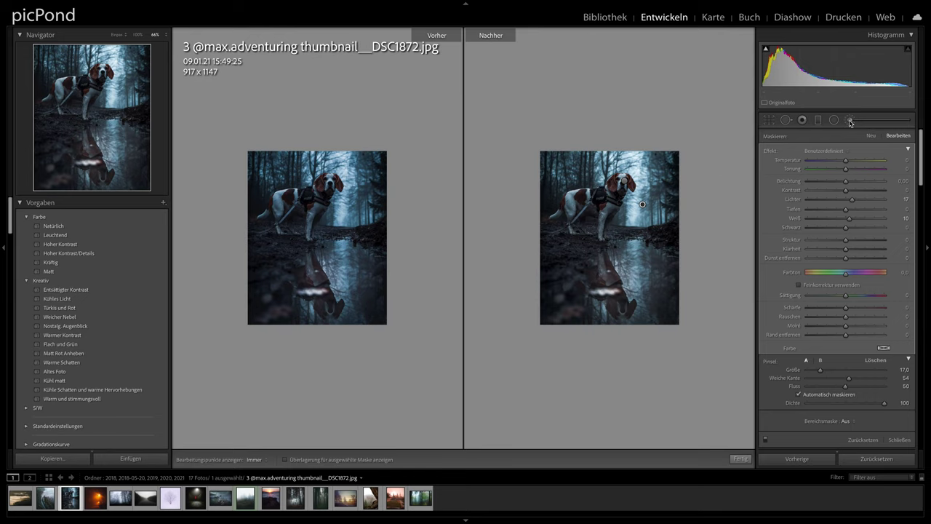
left_click(849, 121)
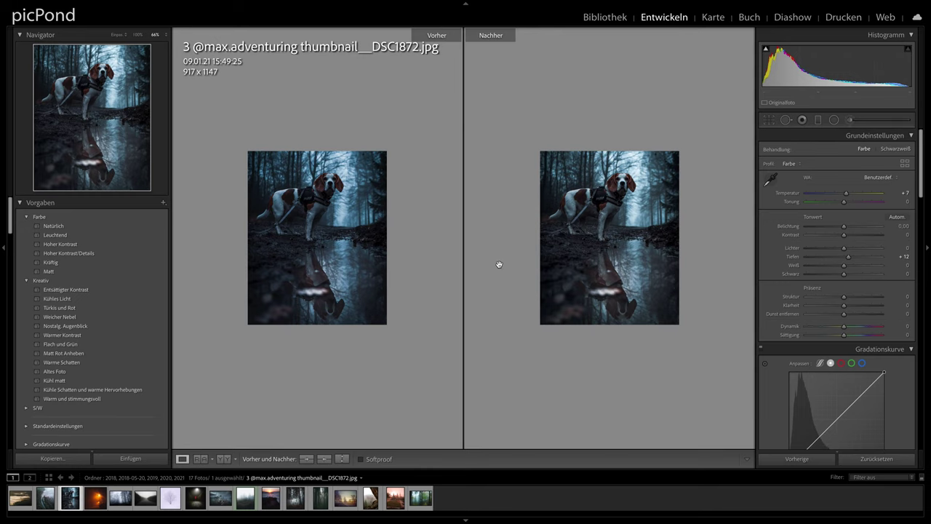
key("y")
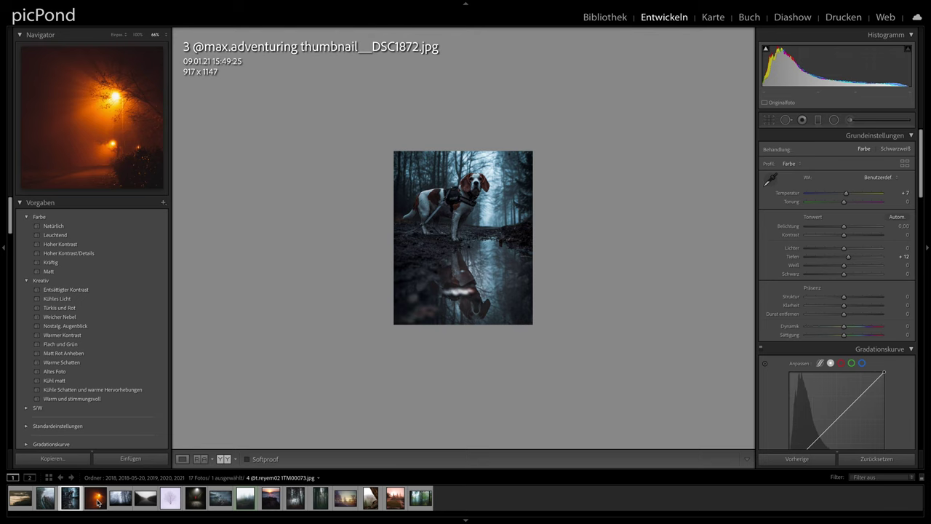
Select the fourth photo, the foggy orange streetlight, and view it at 50% then 25%.
left_click(96, 500)
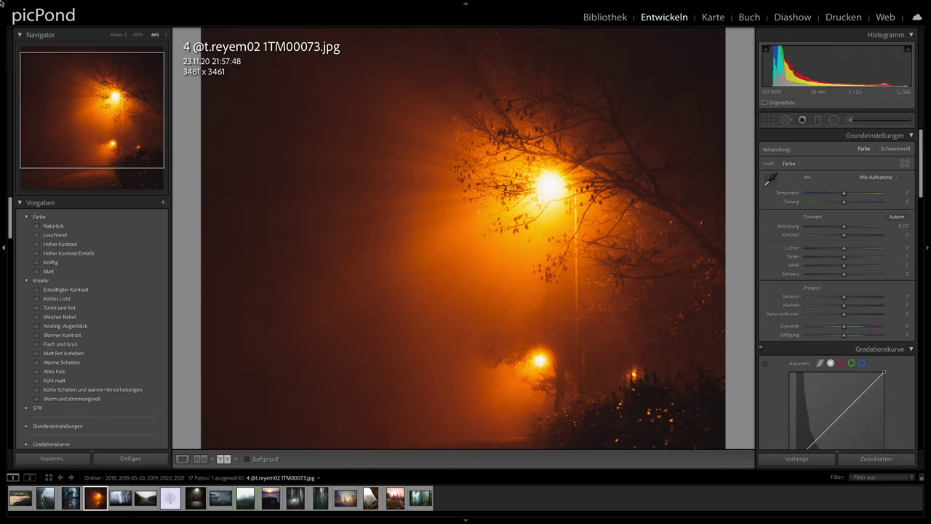
left_click(166, 34)
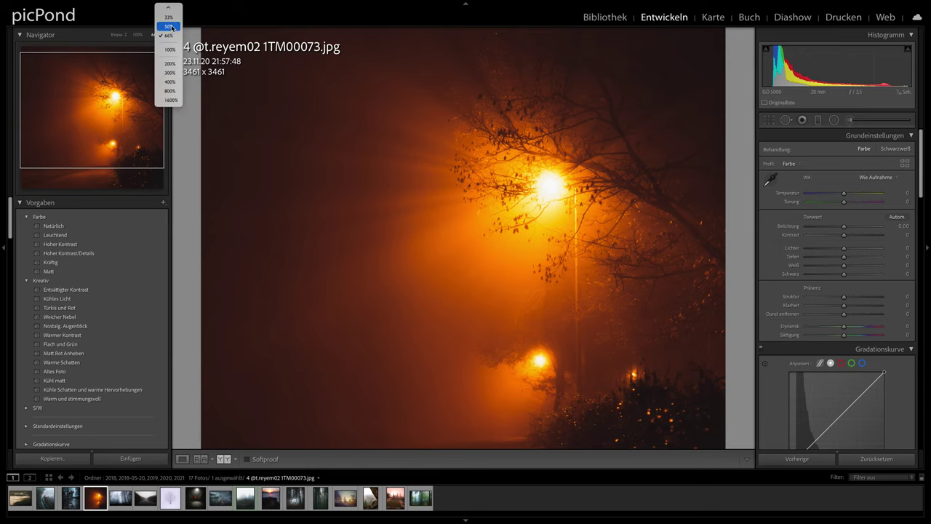
left_click(170, 27)
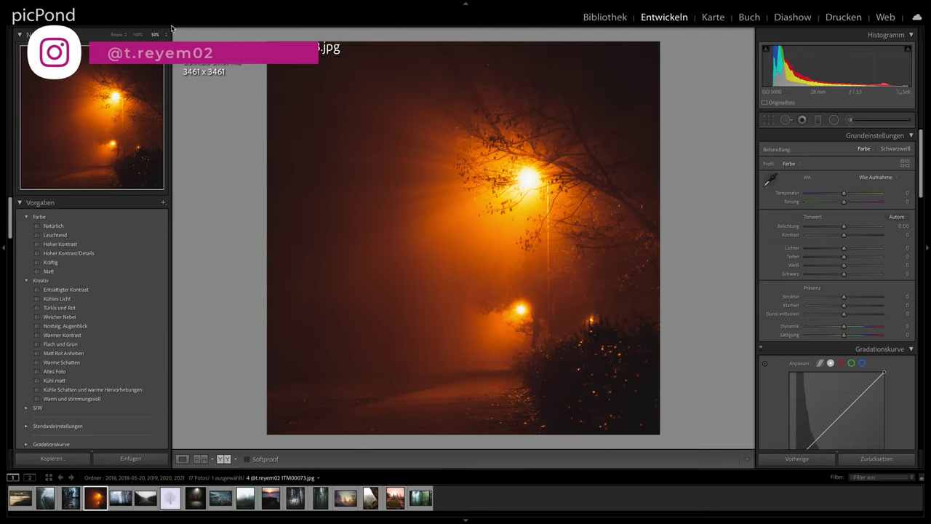
left_click(167, 35)
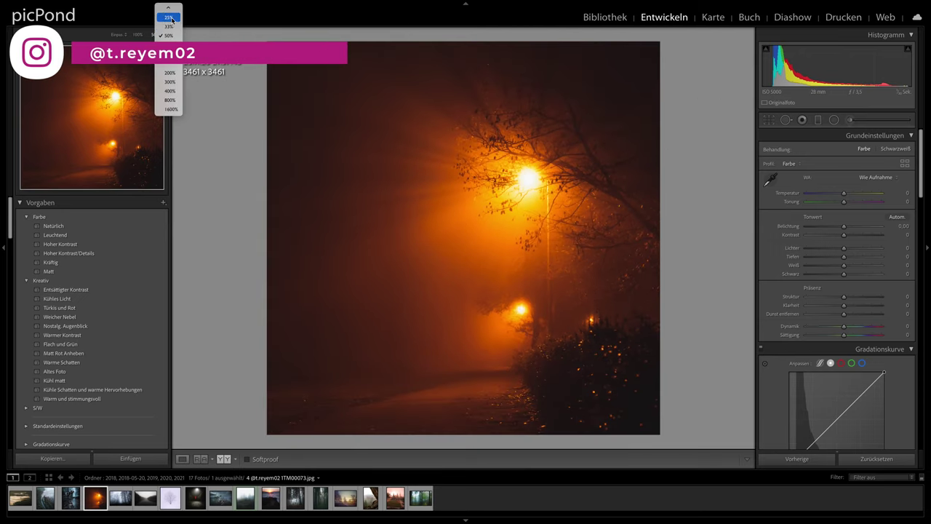
left_click(169, 17)
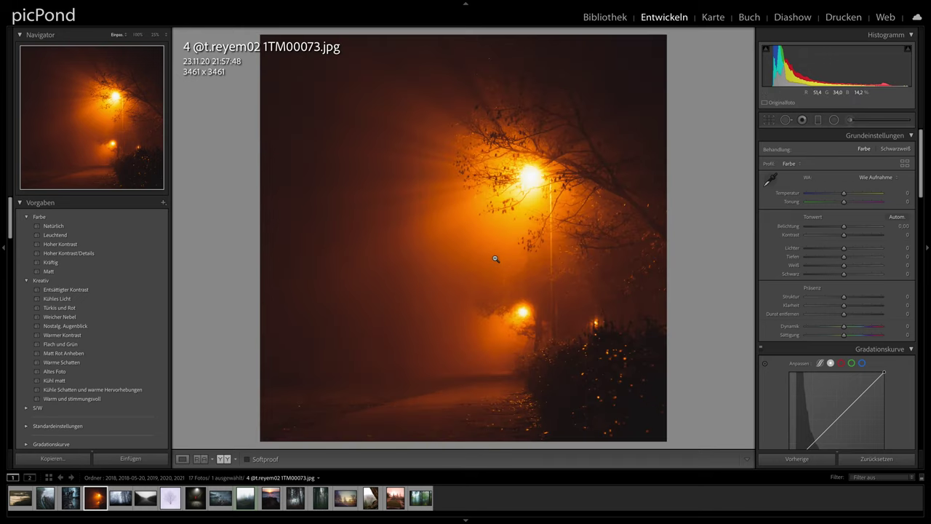
left_click(496, 258)
Cool the streetlamp photo's temperature to -28 and view it at 33%.
left_click(844, 195)
left_click_drag(844, 195, 838, 195)
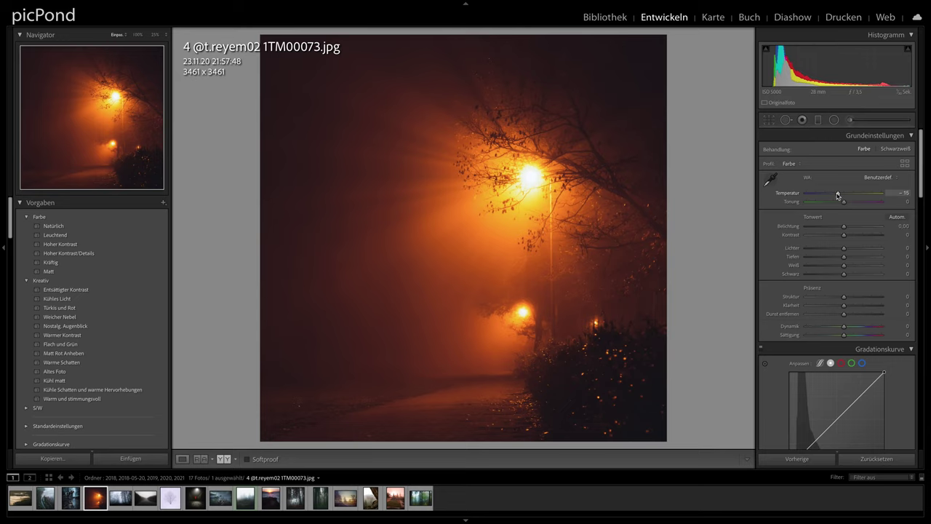
left_click_drag(839, 195, 834, 195)
left_click(160, 34)
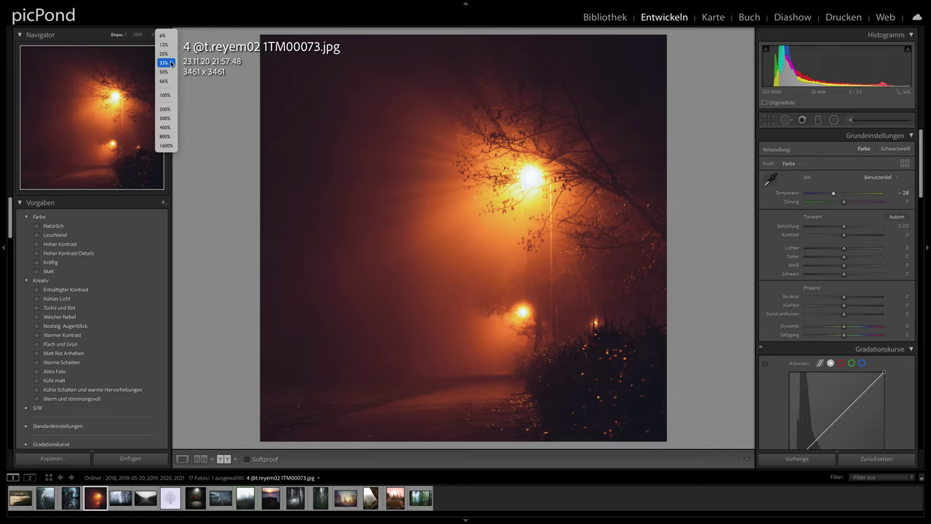
left_click(164, 63)
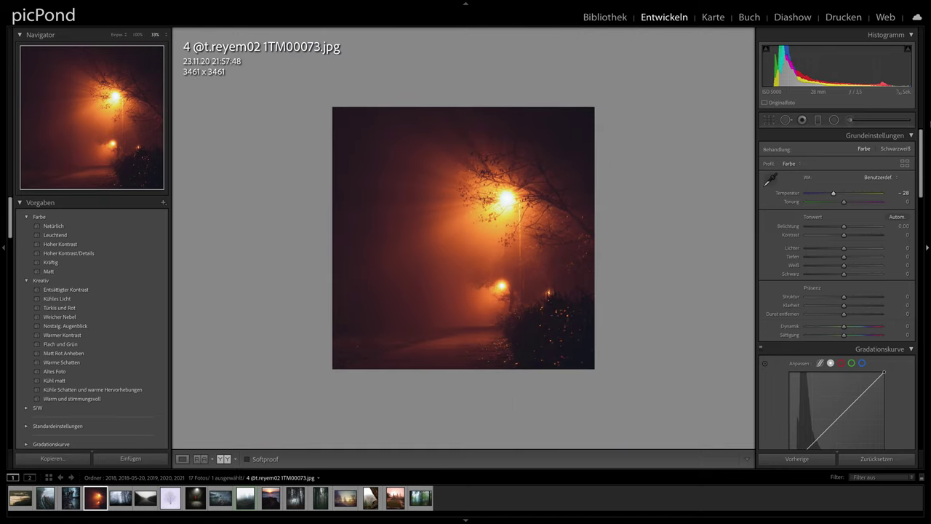
Warm the temperature to +10, and reset contrast from +21 back to 0.
double_click(786, 195)
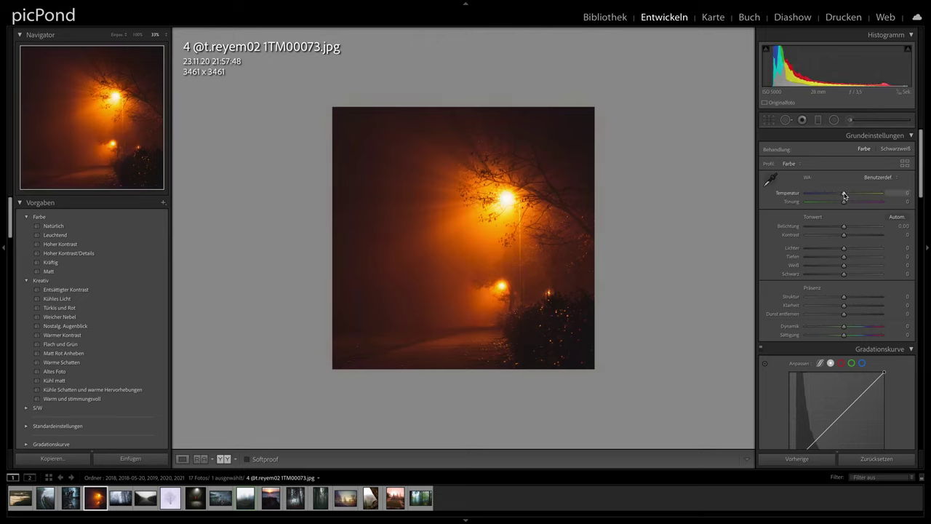
left_click_drag(844, 195, 847, 195)
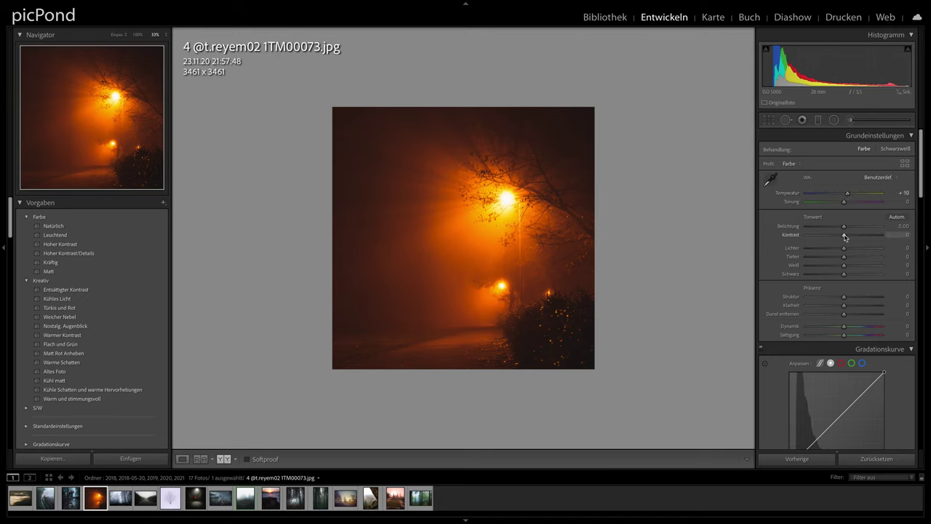
left_click_drag(844, 236, 852, 238)
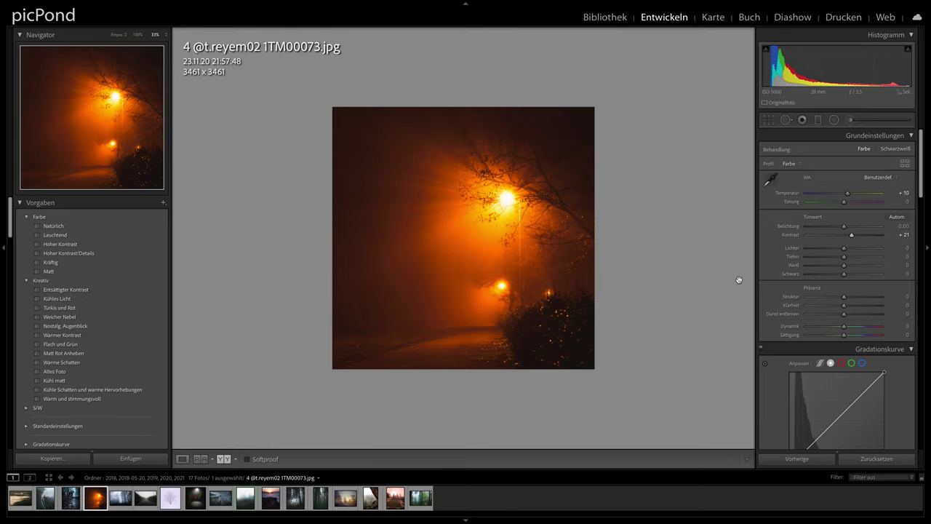
double_click(791, 236)
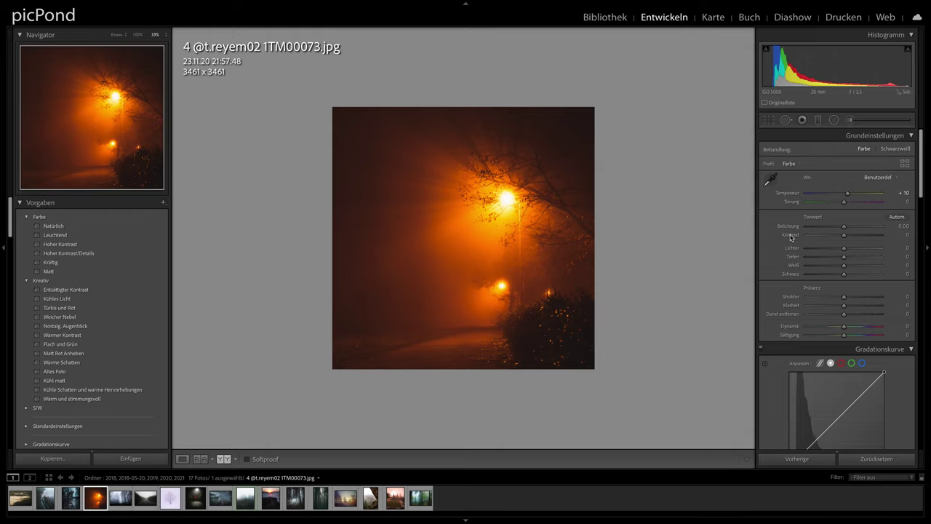
left_click(504, 198)
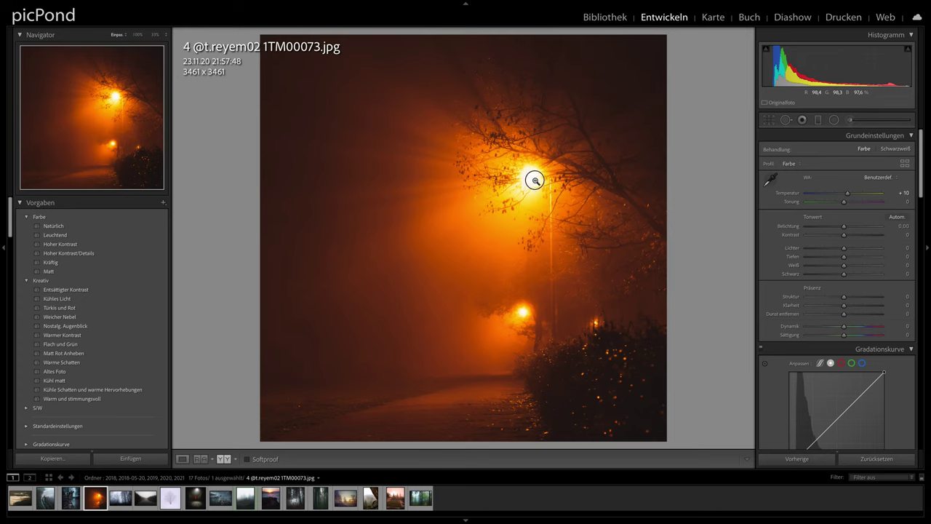
key("r")
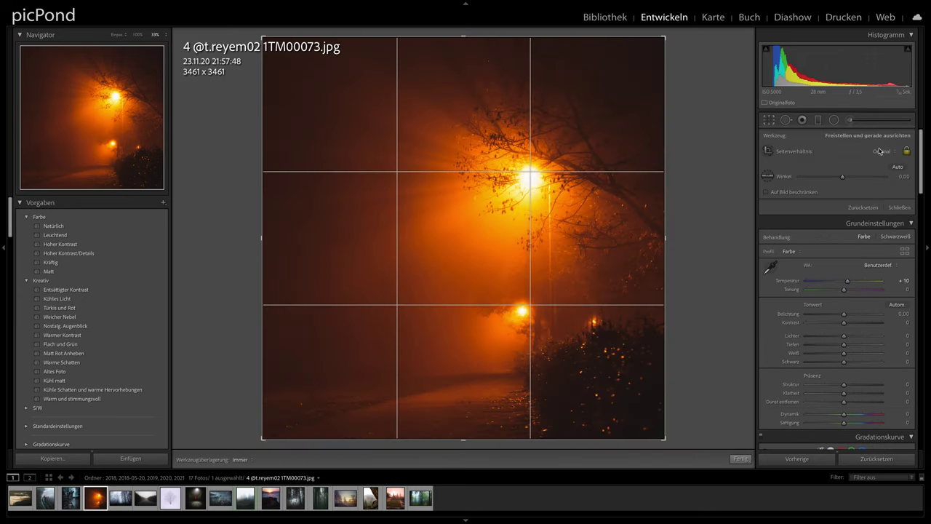
left_click(881, 151)
left_click(887, 187)
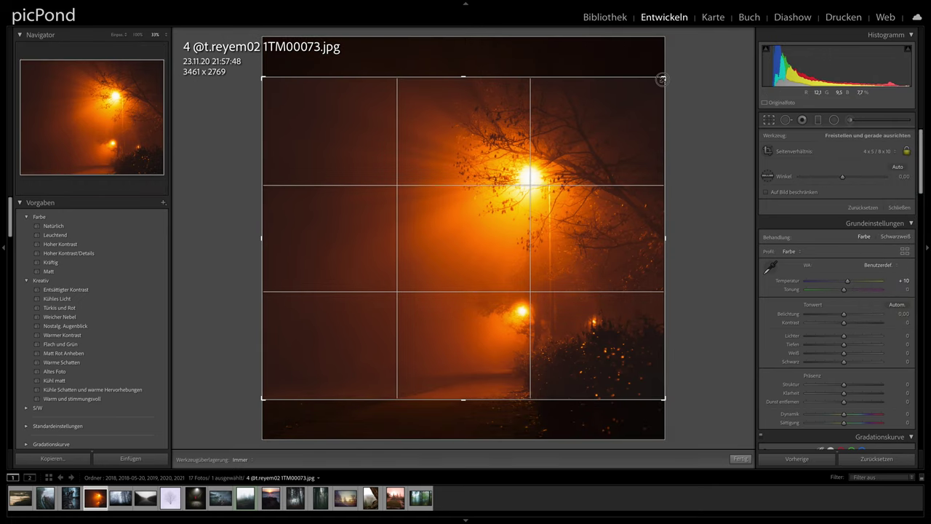
left_click_drag(662, 80, 615, 78)
left_click_drag(441, 110, 415, 87)
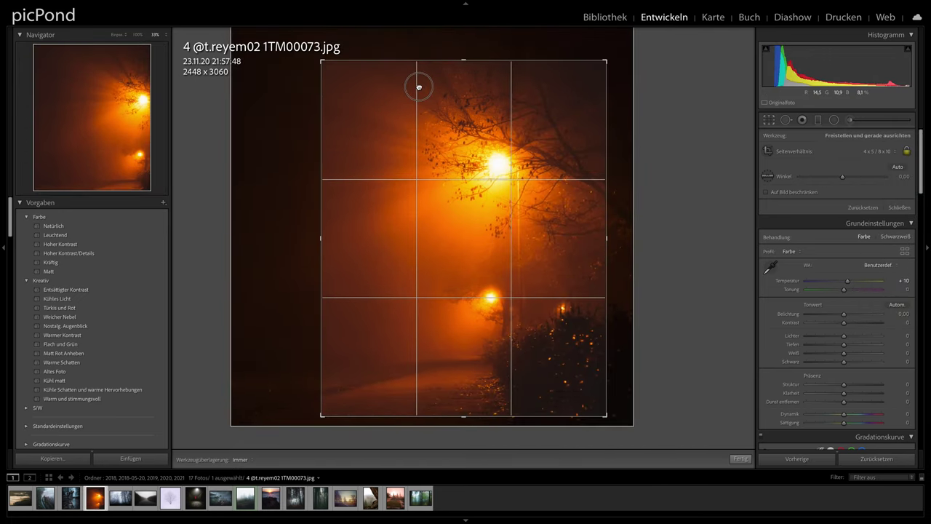
mouse_move(465, 61)
left_mouse_down()
mouse_move(464, 48)
mouse_move(469, 72)
left_mouse_up()
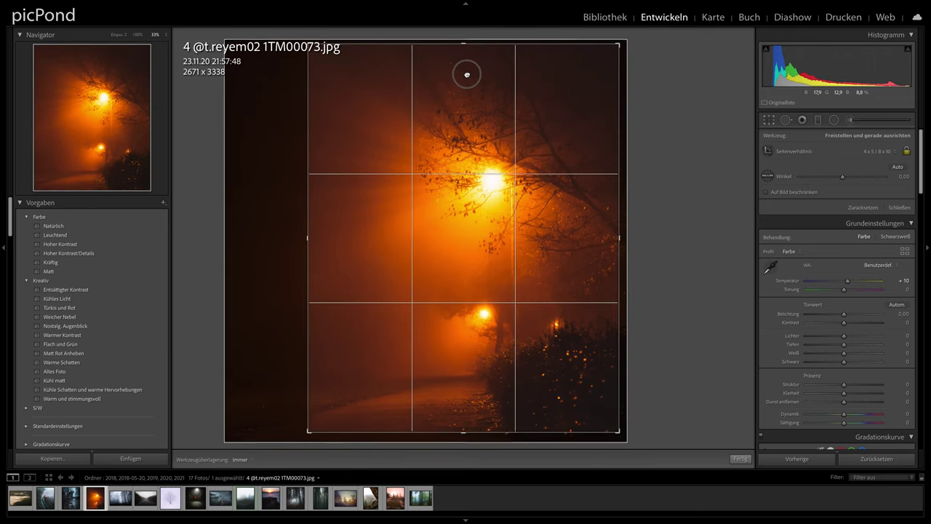
left_click(770, 120)
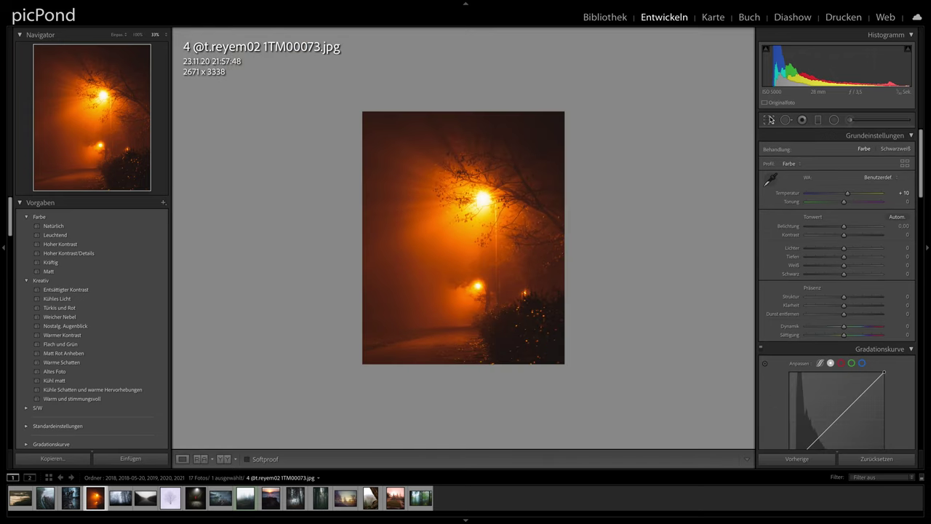
left_click(770, 120)
left_click_drag(623, 46, 608, 46)
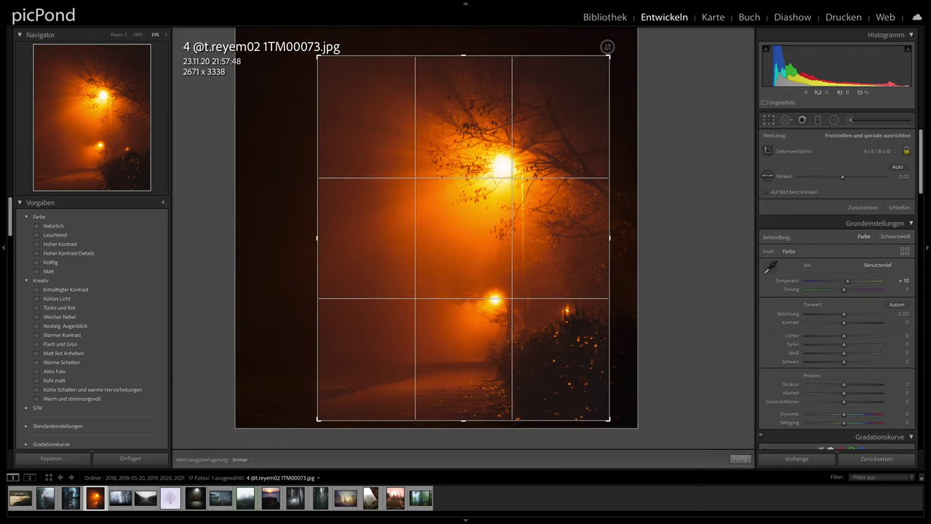
left_click_drag(553, 100, 560, 115)
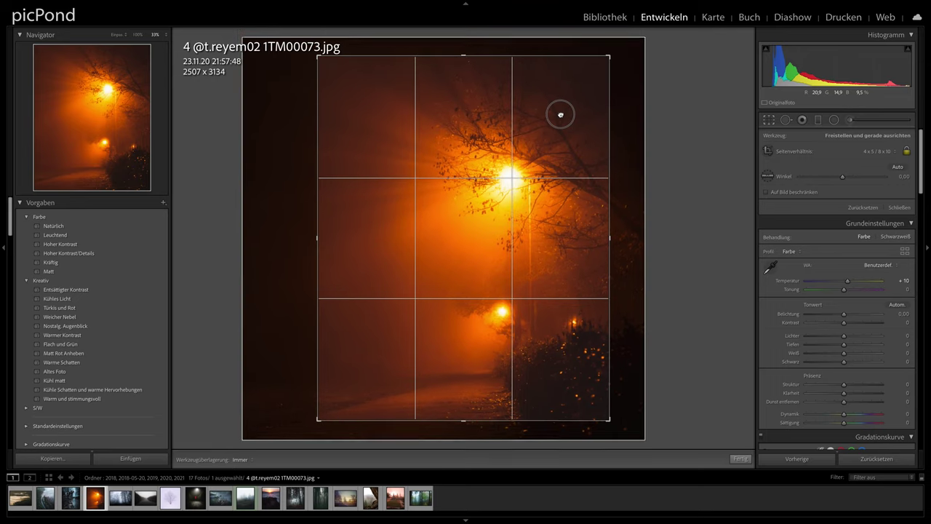
left_click_drag(463, 421, 463, 445)
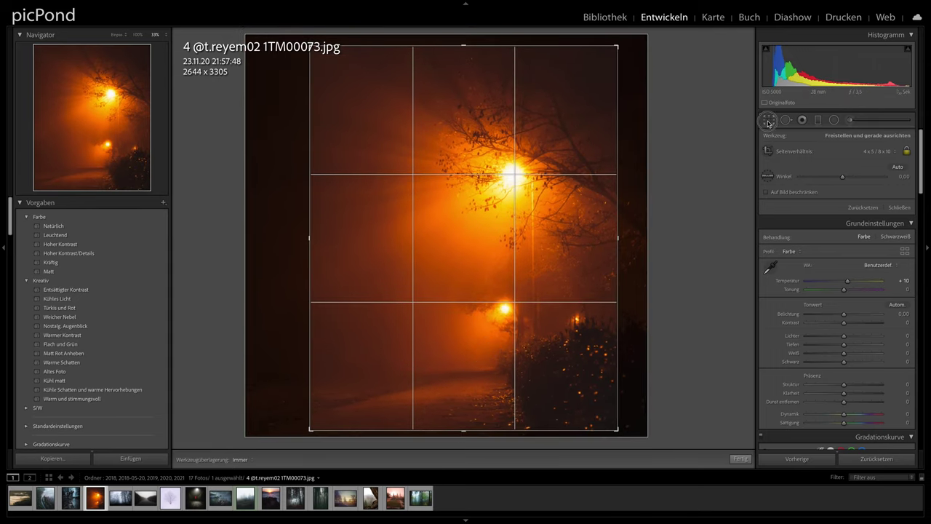
left_click(769, 122)
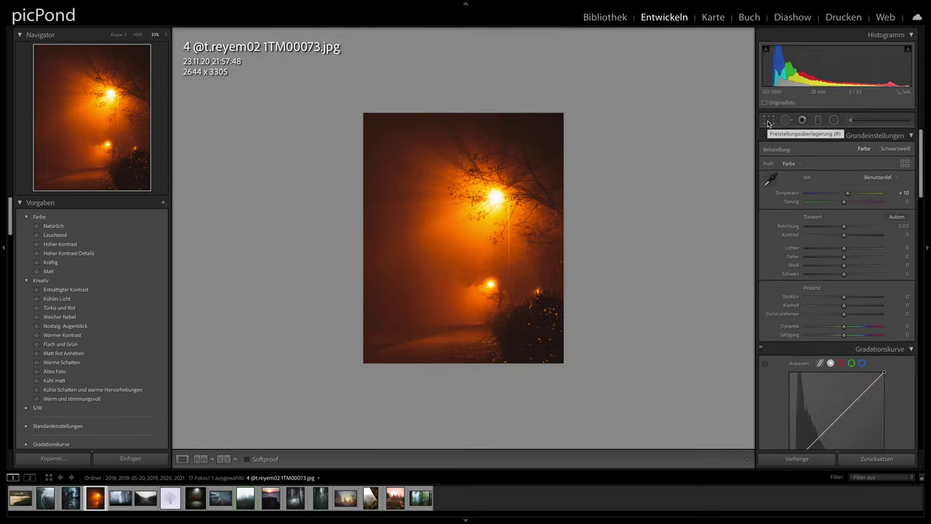
left_click(769, 122)
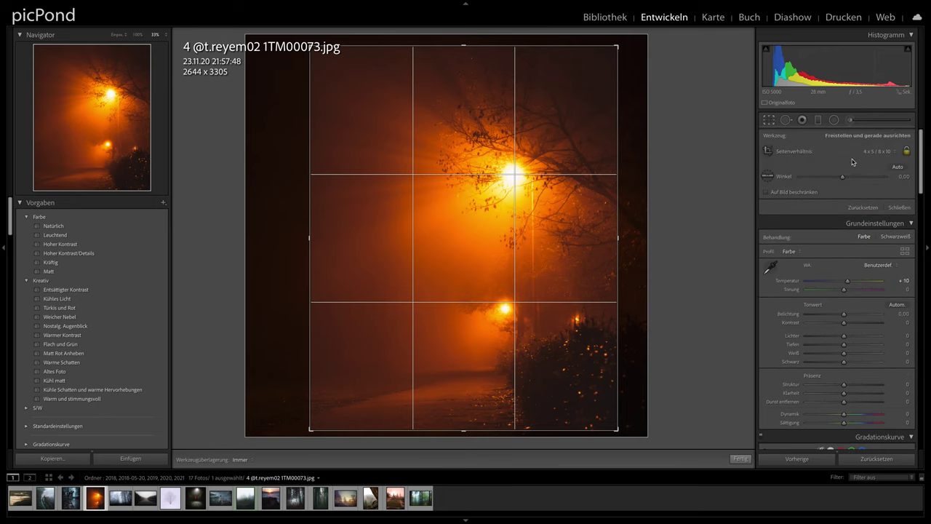
left_click(877, 152)
left_click(892, 109)
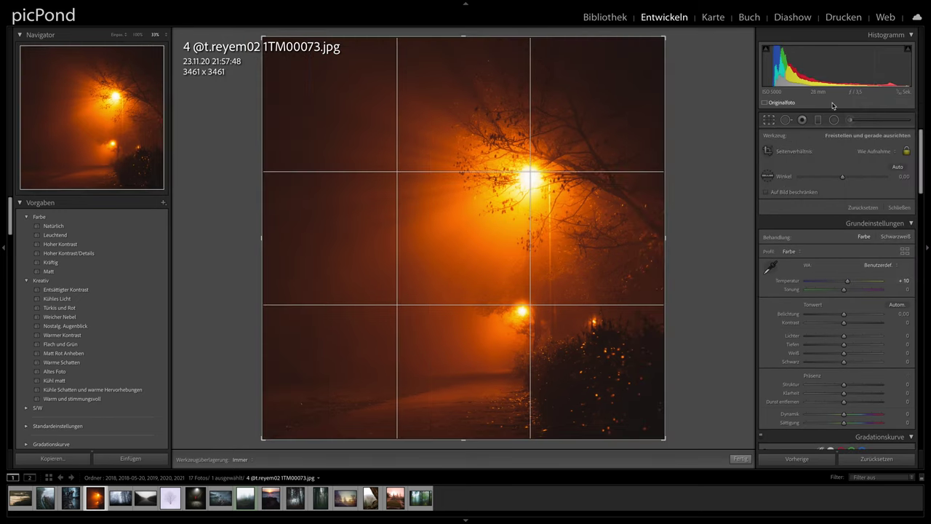
left_click(769, 123)
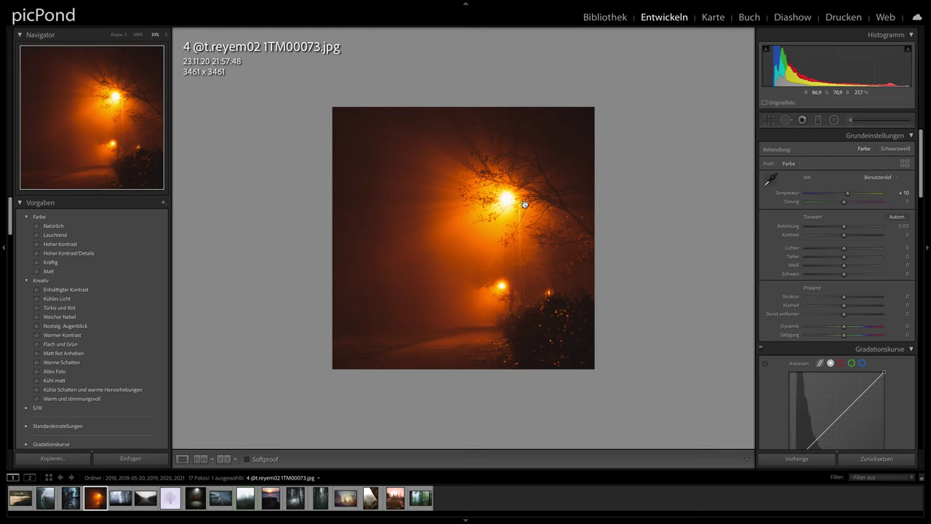
Advance to the fifth photo, the foggy forest with a silhouetted person and dog.
key("Right")
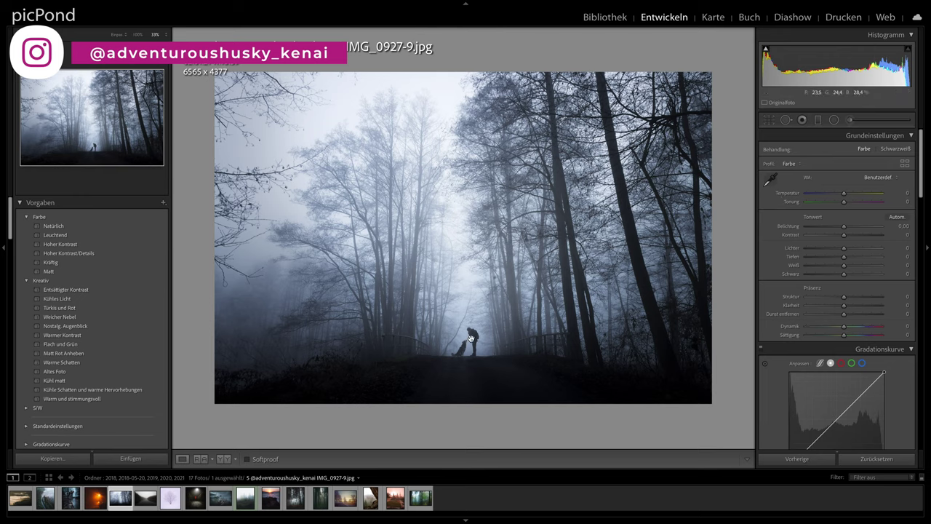
Crop the forest photo to a locked 4 x 5 ratio, tightened from the top.
left_click(770, 122)
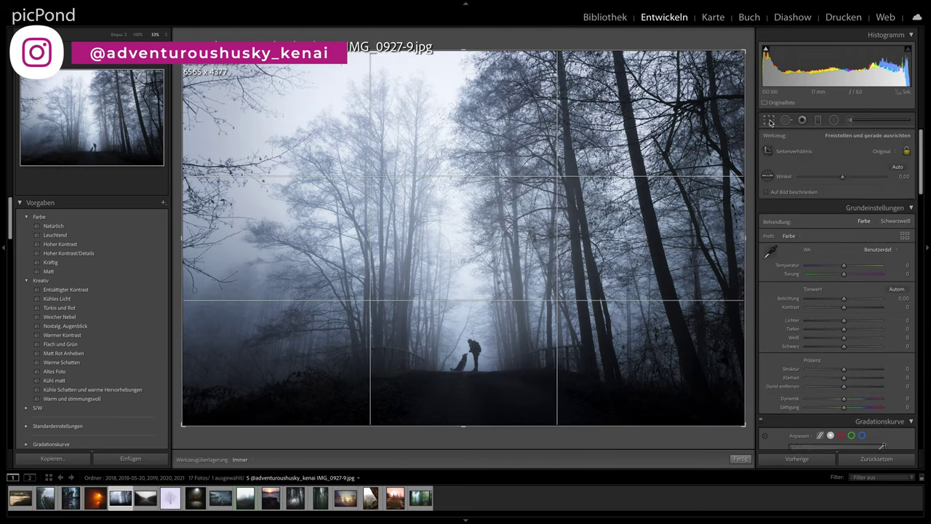
left_click(892, 155)
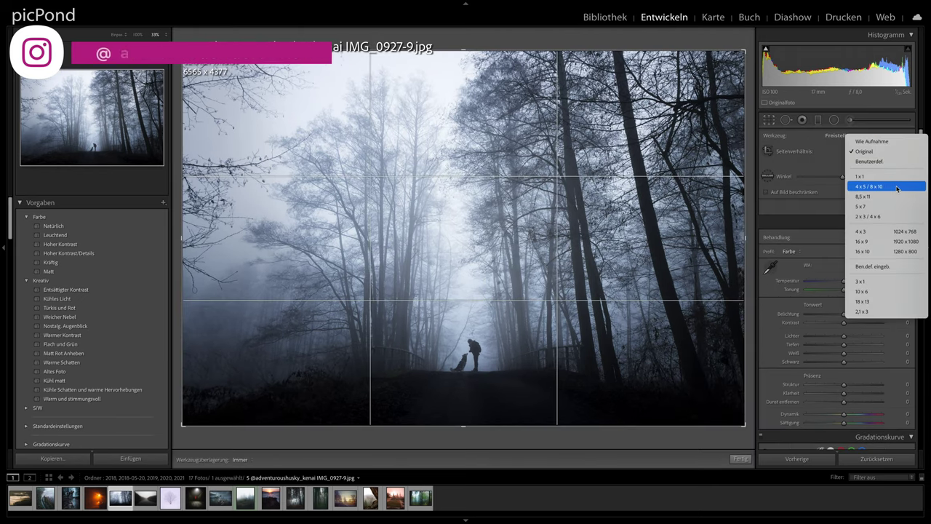
left_click(893, 186)
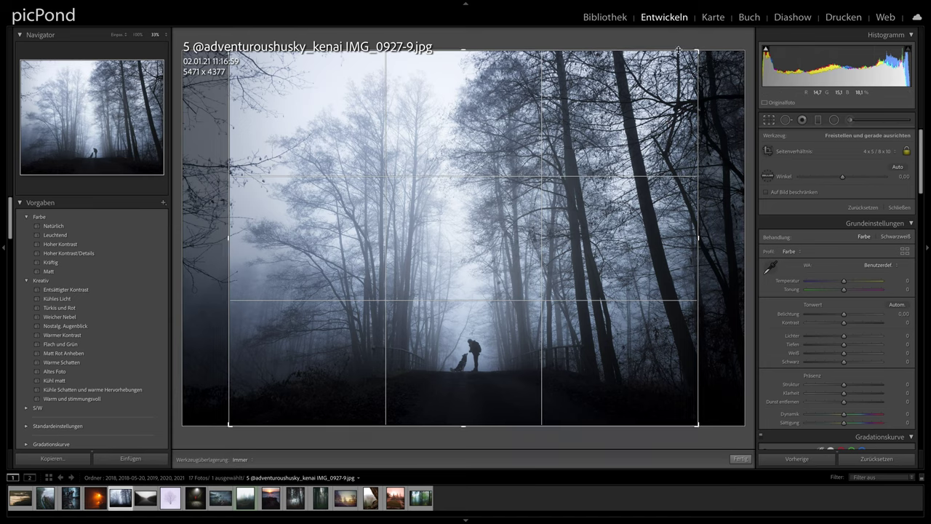
mouse_move(472, 50)
left_mouse_down()
mouse_move(471, 155)
mouse_move(460, 176)
left_mouse_up()
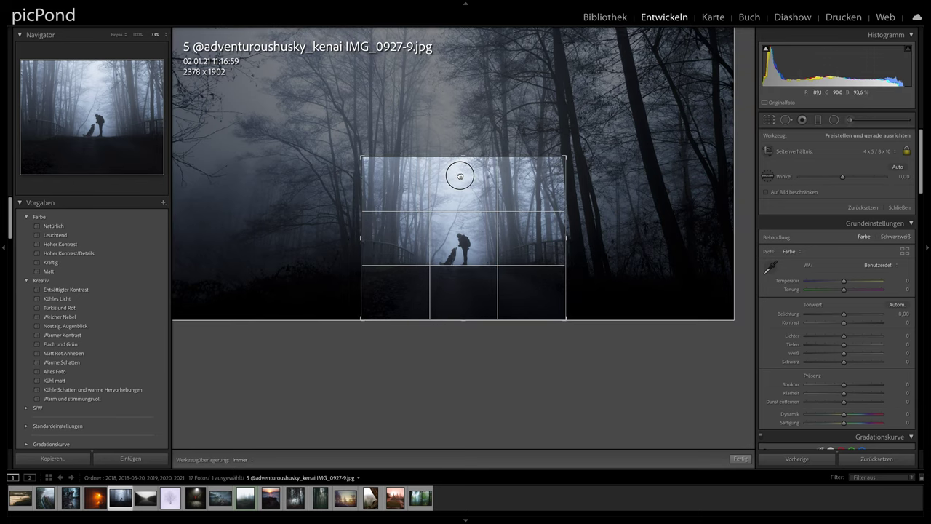
left_click(766, 124)
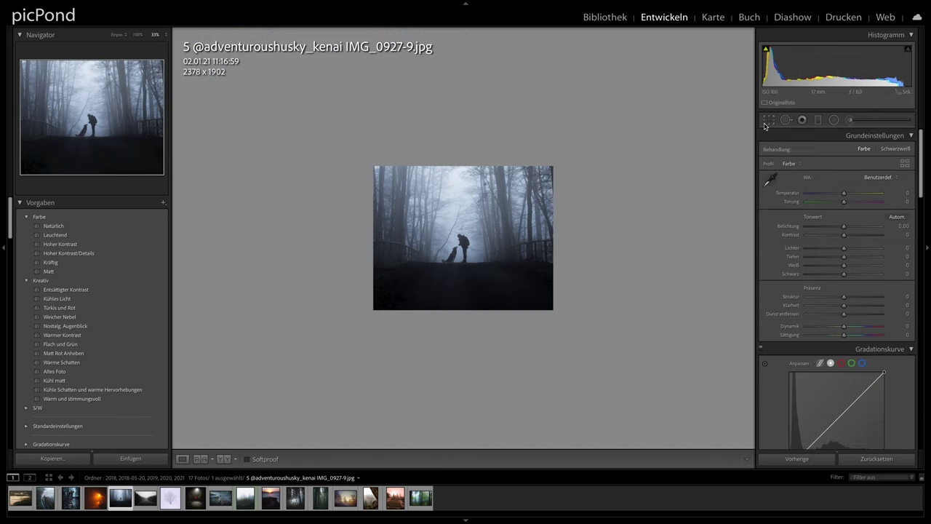
Expand the 4:5 crop to the full image height, 5469 x 4375.
left_click(769, 123)
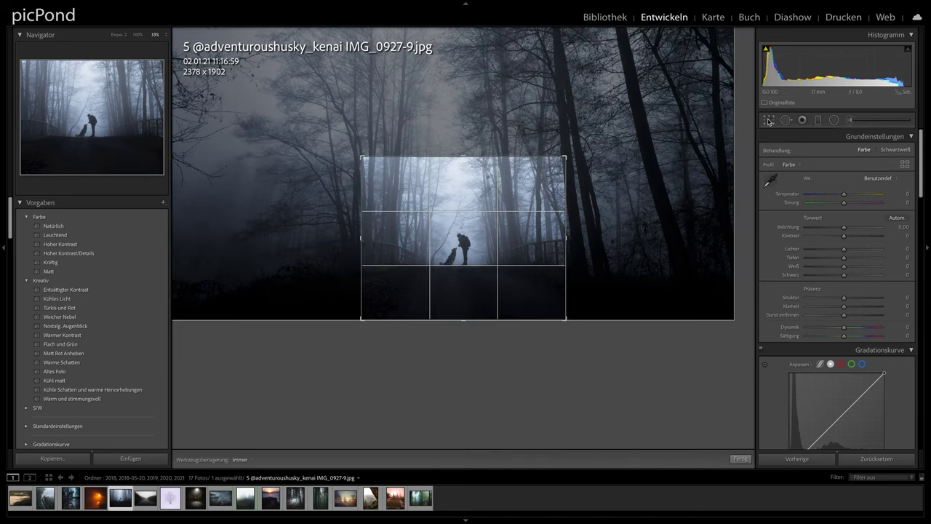
mouse_move(466, 145)
left_mouse_down()
mouse_move(483, 88)
mouse_move(492, 91)
left_mouse_up()
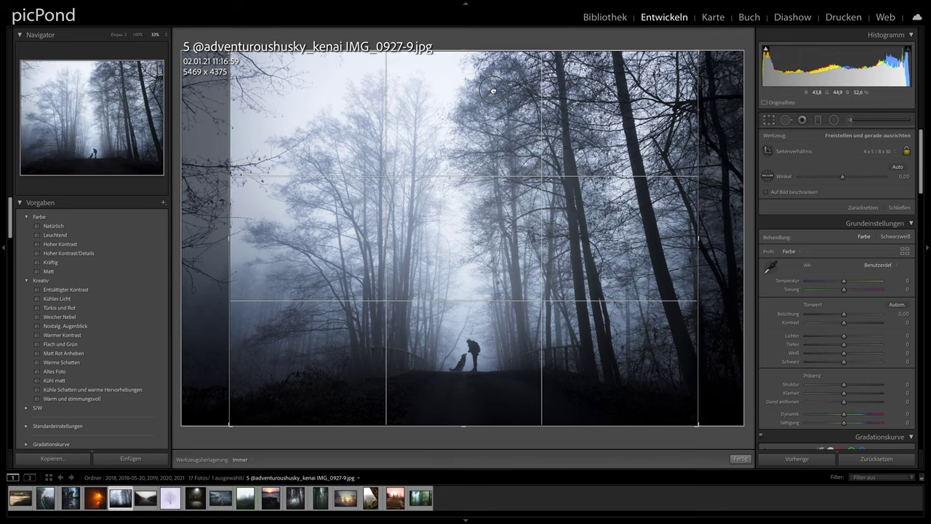
left_click_drag(493, 91, 489, 91)
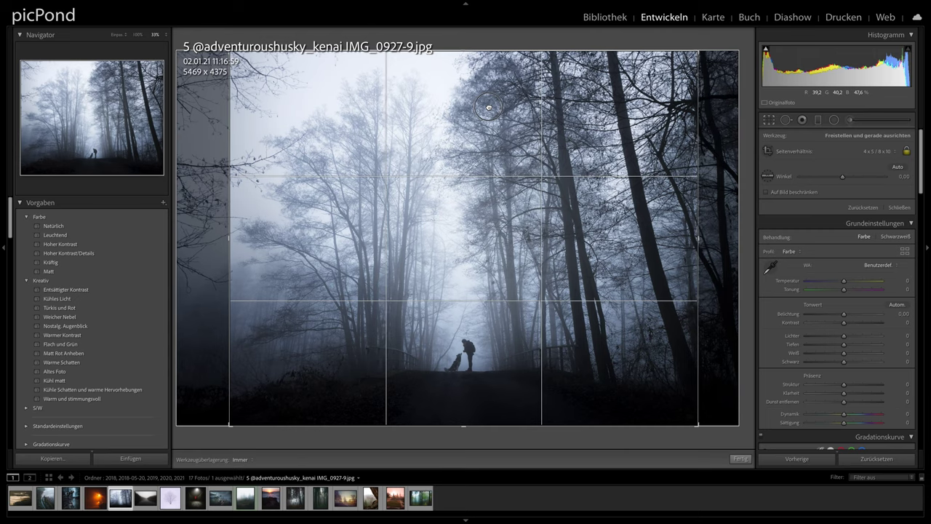
left_click(769, 120)
left_click(769, 120)
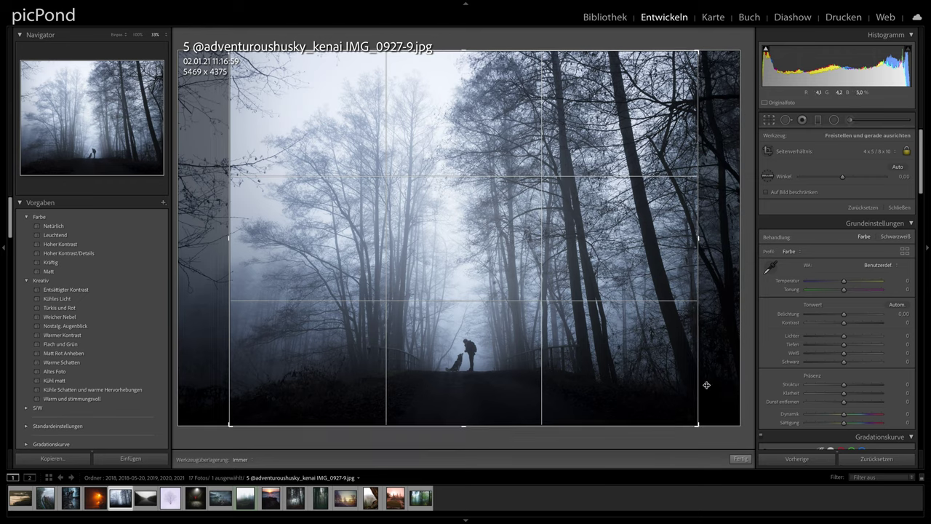
left_click(770, 121)
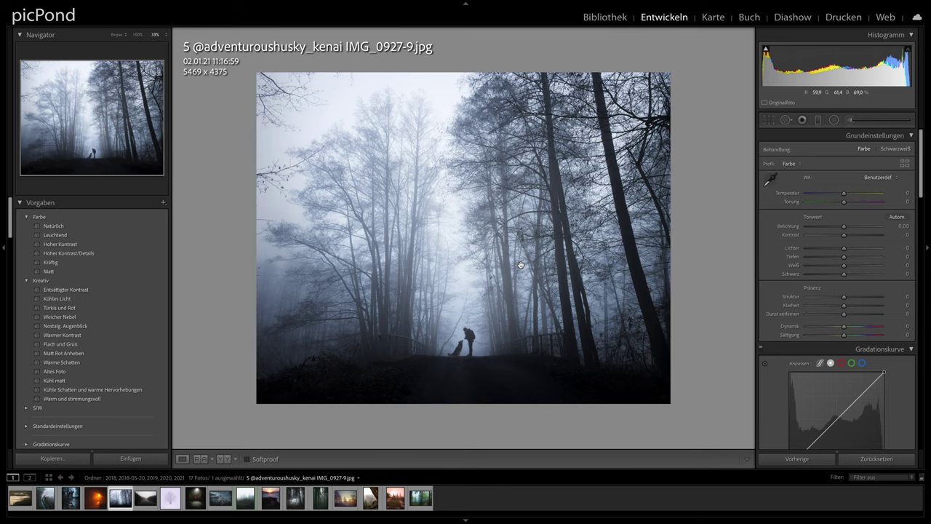
Reframe the forest crop as a landscape 4 x 5 covering the whole image, 5471 x 4377.
left_click(769, 119)
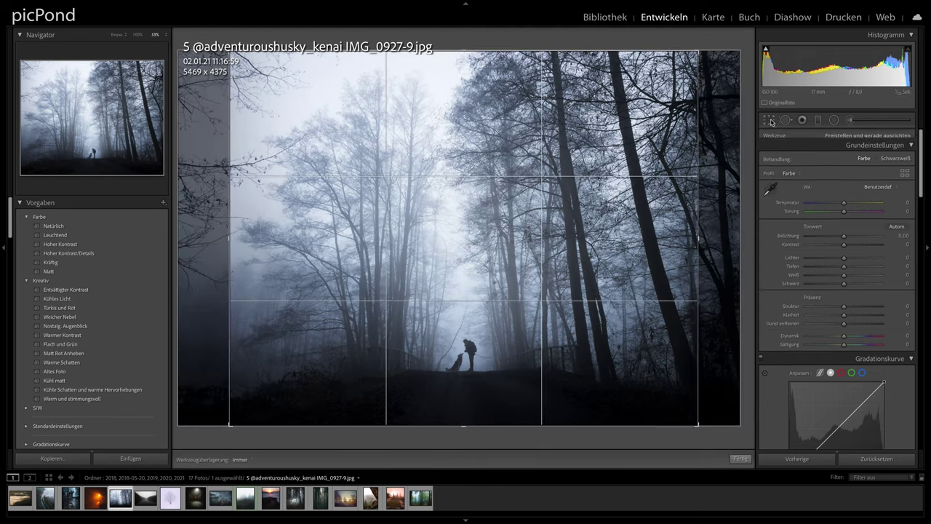
key("x")
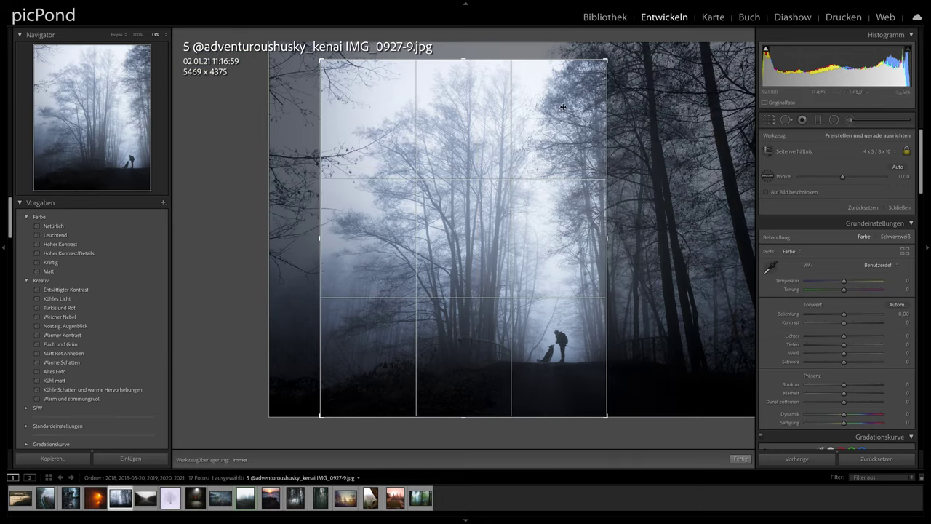
left_click_drag(459, 110, 478, 88)
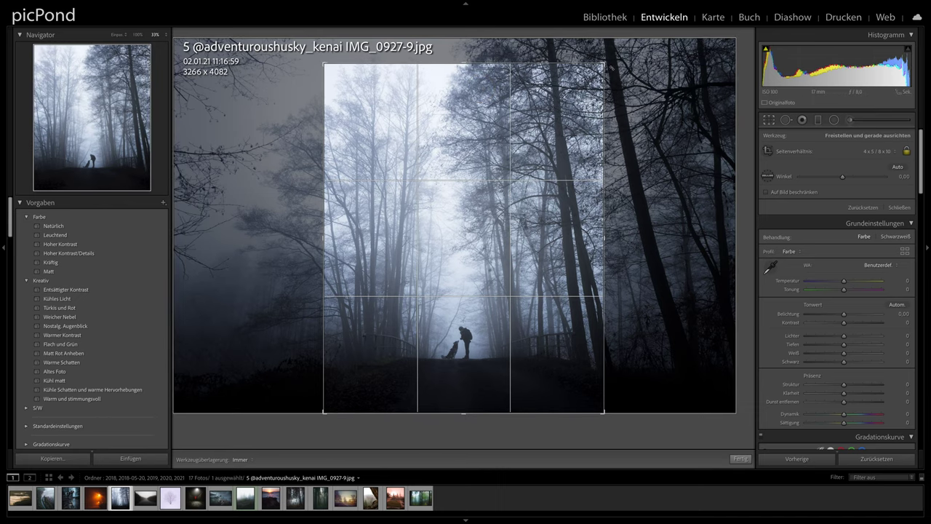
key("x")
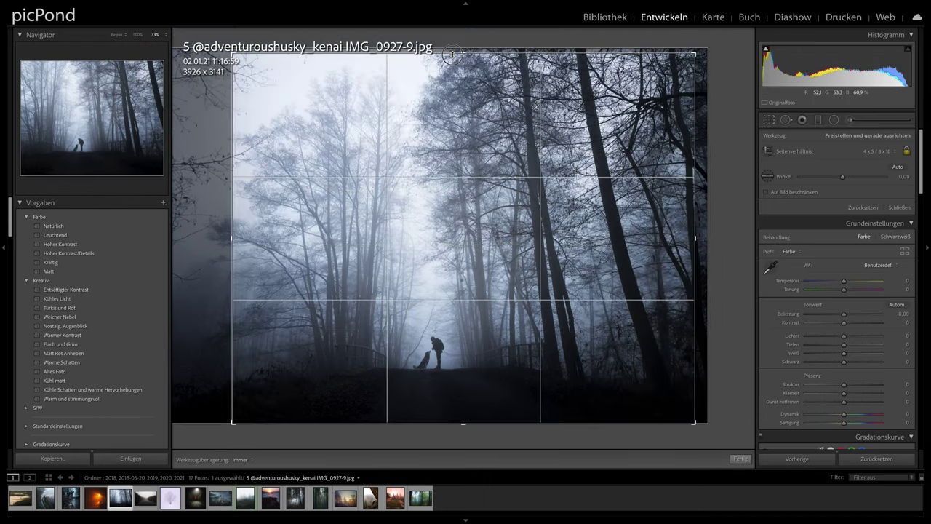
left_click_drag(452, 54, 470, 91)
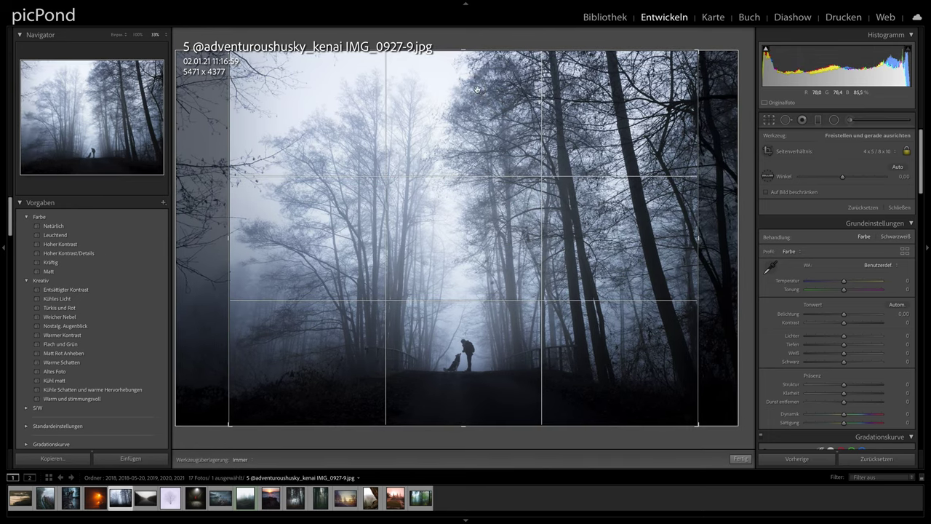
left_click(769, 120)
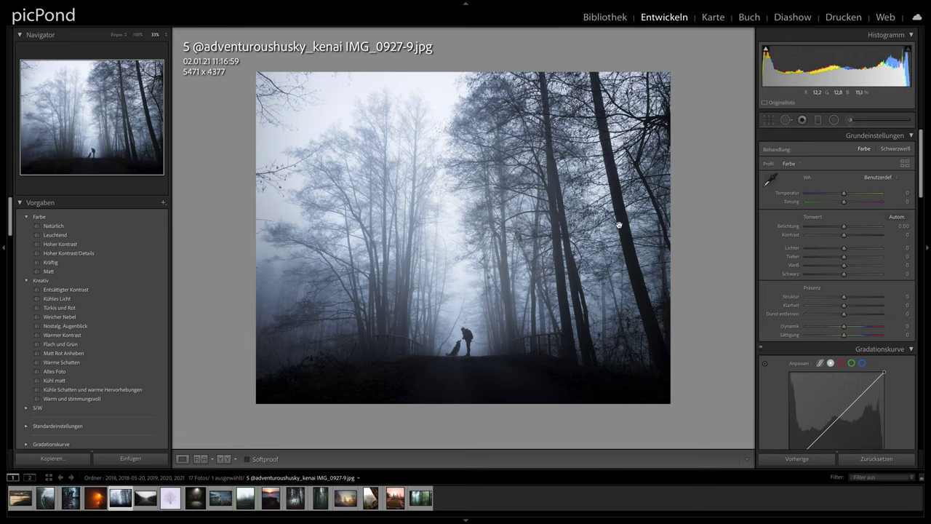
Try warmer and cooler temperatures, settle at +2, and raise vibrance to +18.
left_click_drag(844, 195, 847, 195)
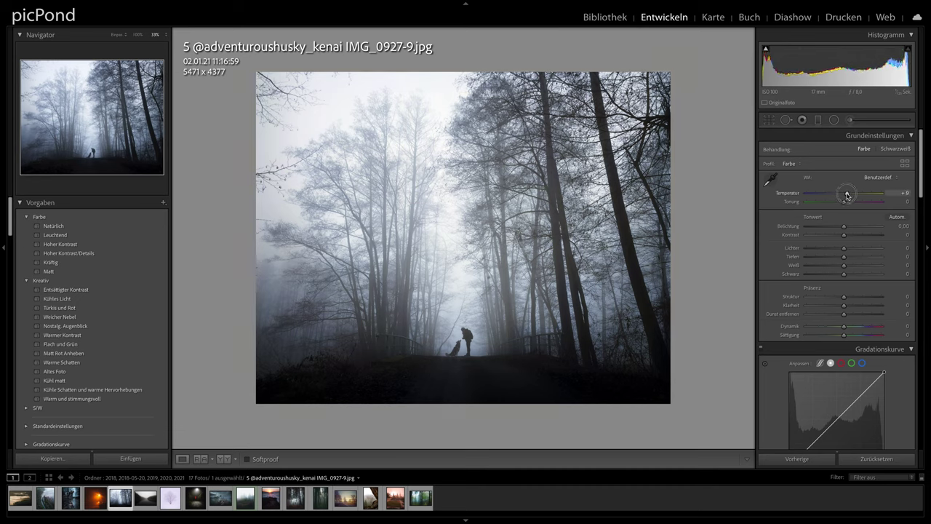
left_click_drag(847, 195, 845, 195)
double_click(789, 194)
left_click_drag(845, 195, 842, 195)
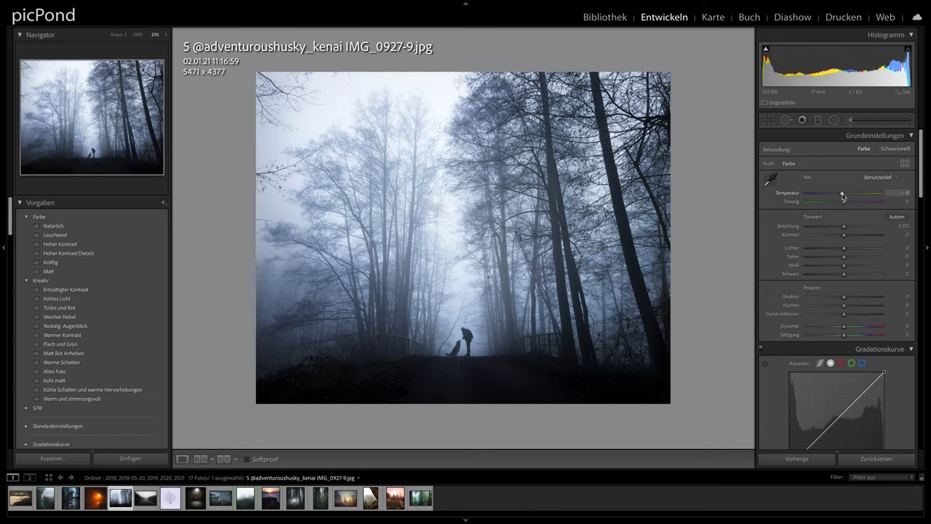
left_click_drag(843, 195, 837, 195)
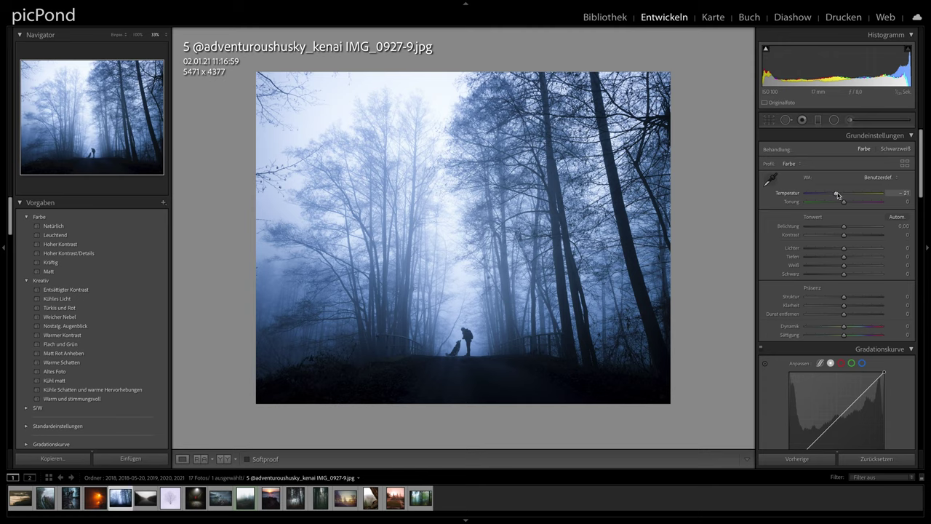
left_click_drag(837, 195, 845, 195)
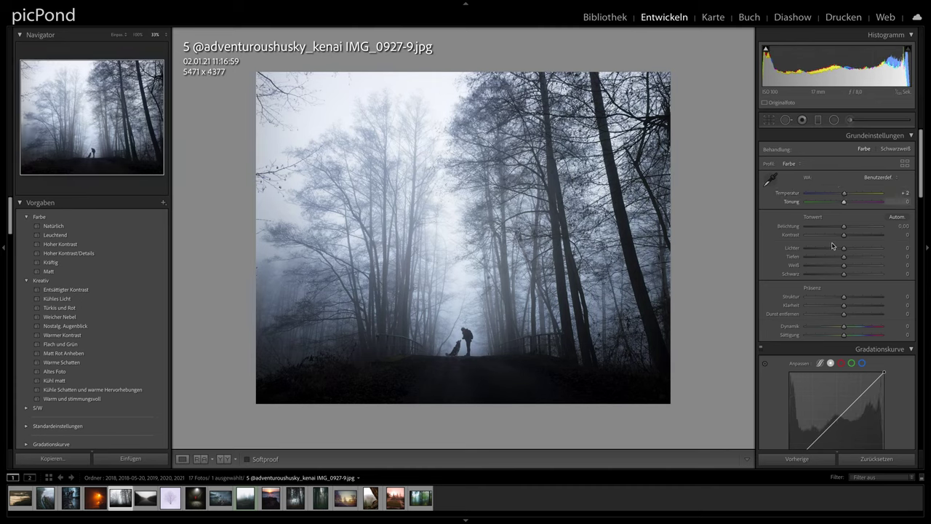
scroll(844, 233, "down", 5)
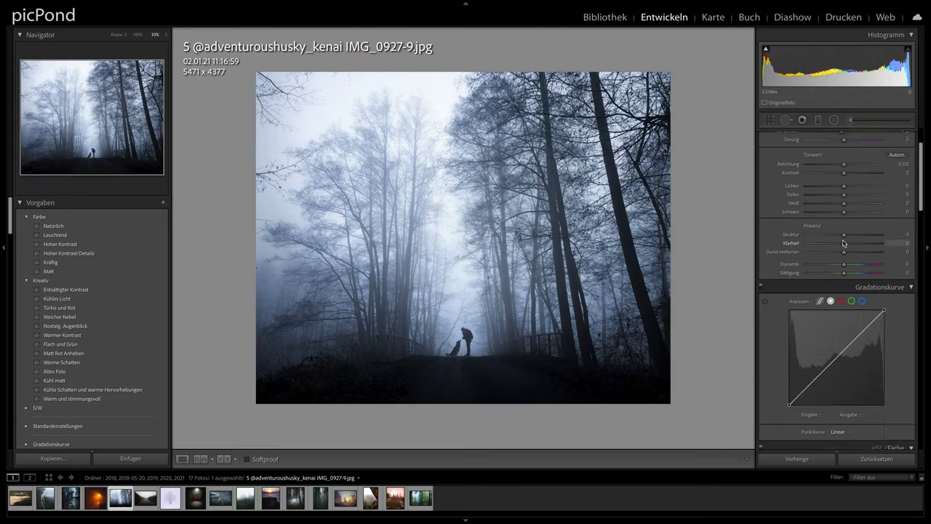
left_click_drag(844, 211, 853, 212)
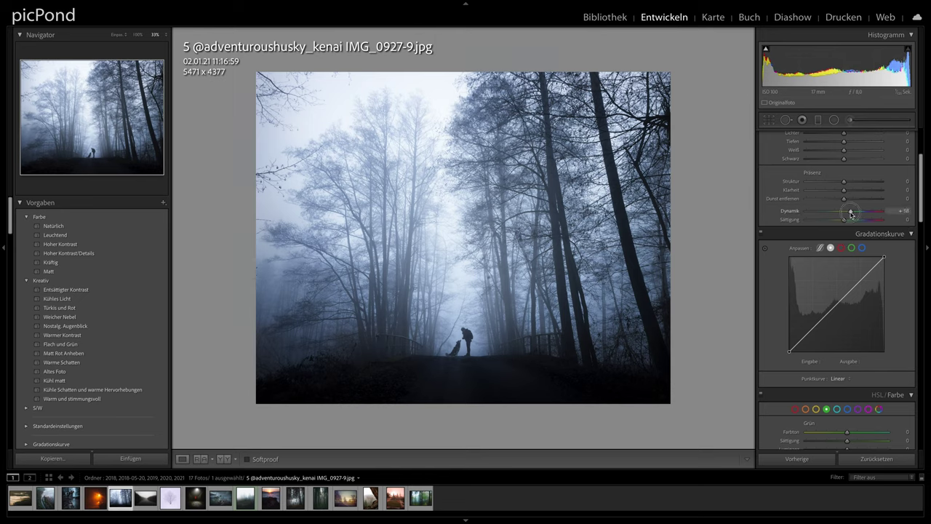
Raise the saturation of the blue range in HSL/Color to +3.
scroll(849, 233, "down", 5)
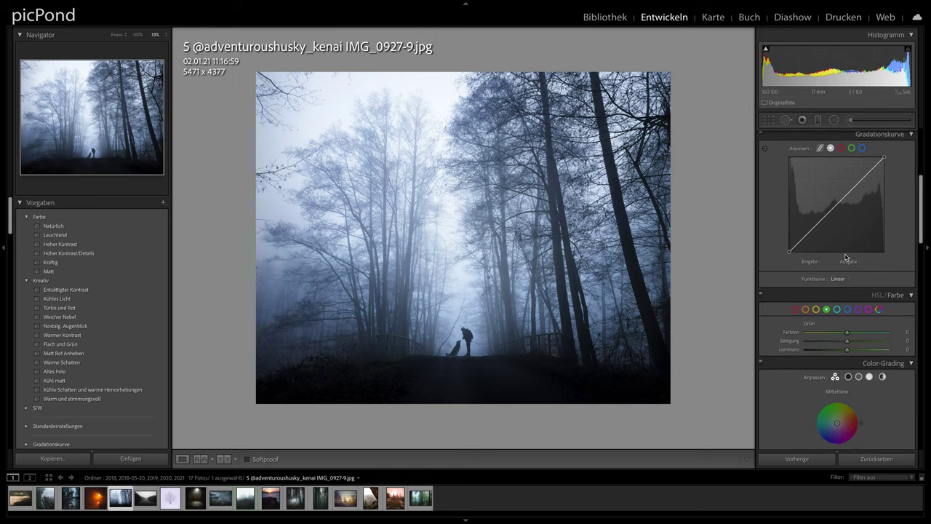
scroll(846, 257, "down", 6)
scroll(845, 258, "down", 2)
scroll(847, 218, "up", 3)
scroll(848, 189, "up", 1)
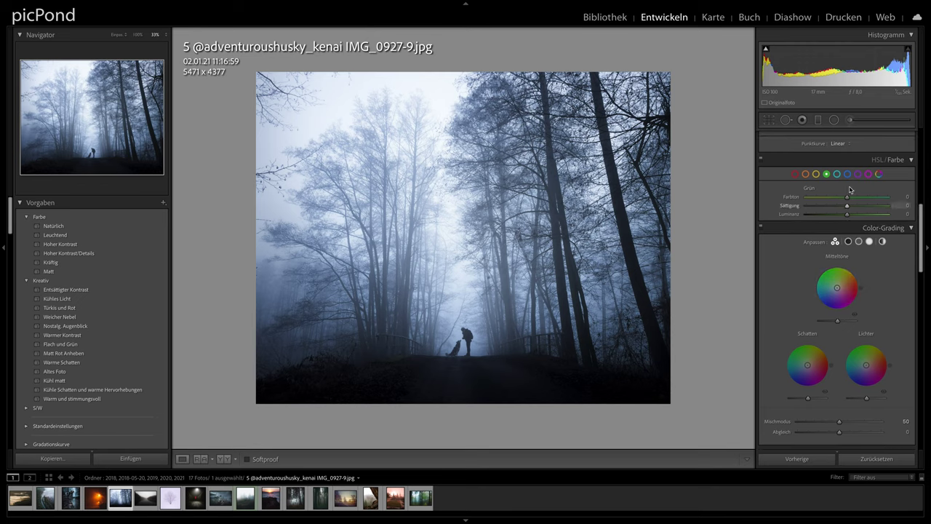
left_click(848, 175)
left_click_drag(847, 205, 849, 208)
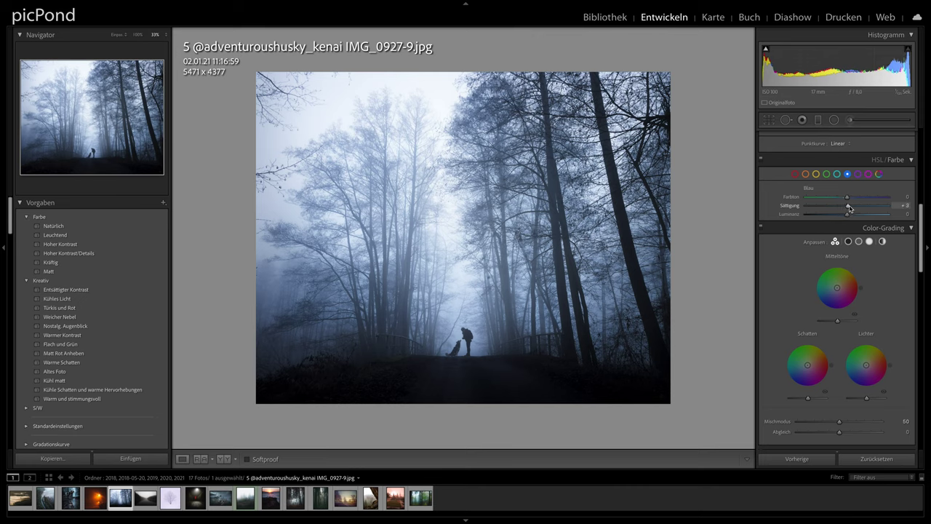
Add film grain at amount 46, size 25, roughness 50, and enlarge the photo view.
scroll(837, 230, "down", 10)
scroll(836, 230, "down", 2)
scroll(836, 231, "down", 3)
scroll(836, 231, "down", 3)
scroll(836, 231, "down", 3)
scroll(836, 230, "down", 3)
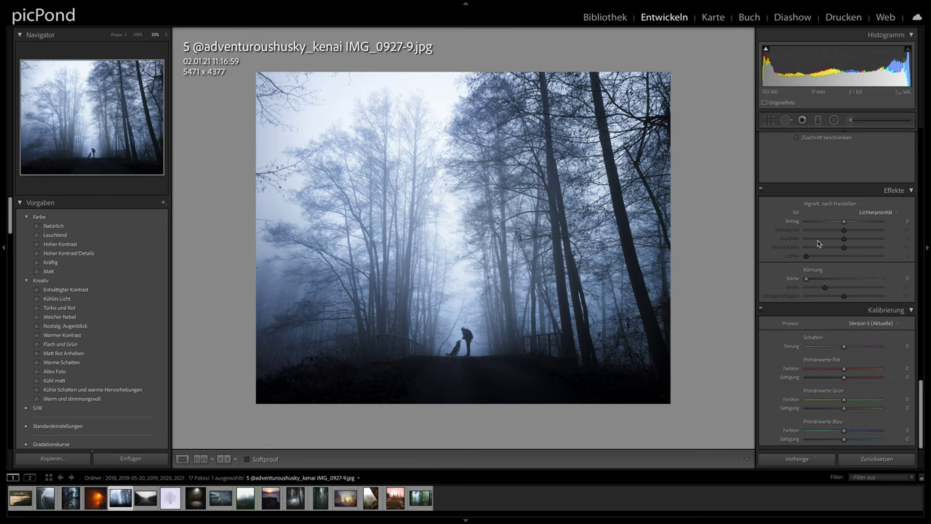
left_click_drag(808, 277, 816, 282)
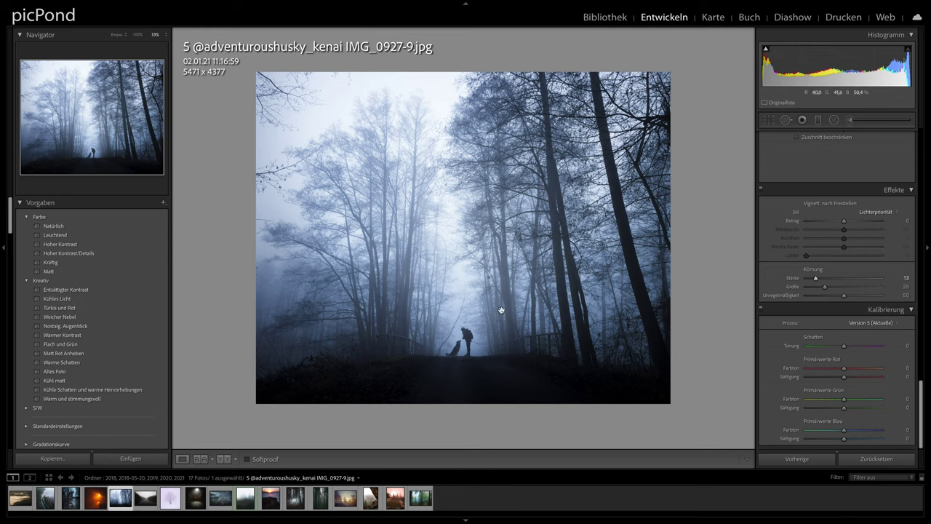
left_click_drag(815, 279, 842, 283)
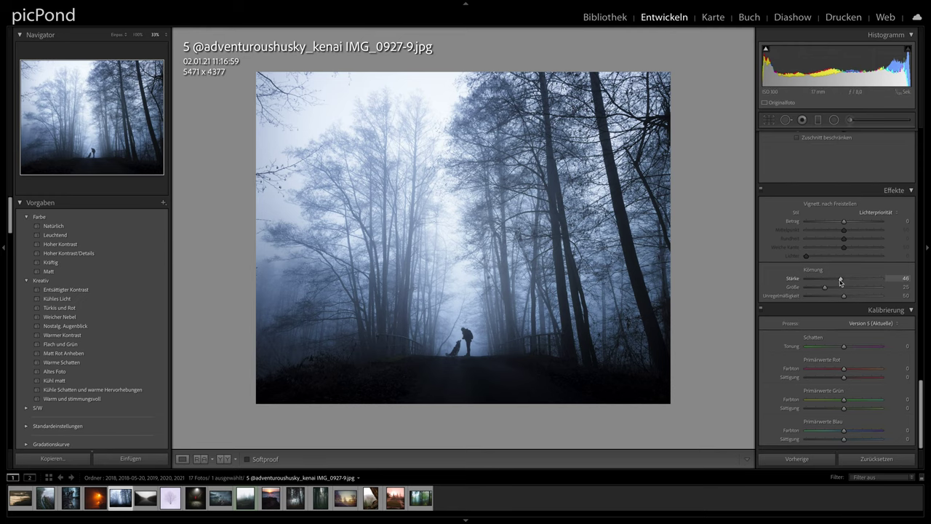
left_click(558, 212)
Reset the film grain amount back to 0.
double_click(812, 269)
scroll(812, 269, "up", 5)
scroll(815, 271, "up", 5)
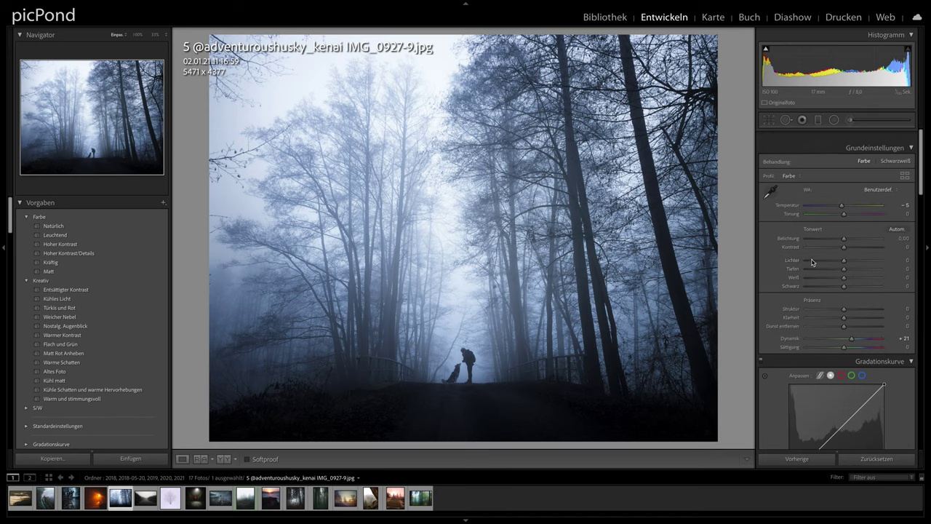
scroll(817, 272, "down", 3)
scroll(816, 272, "down", 2)
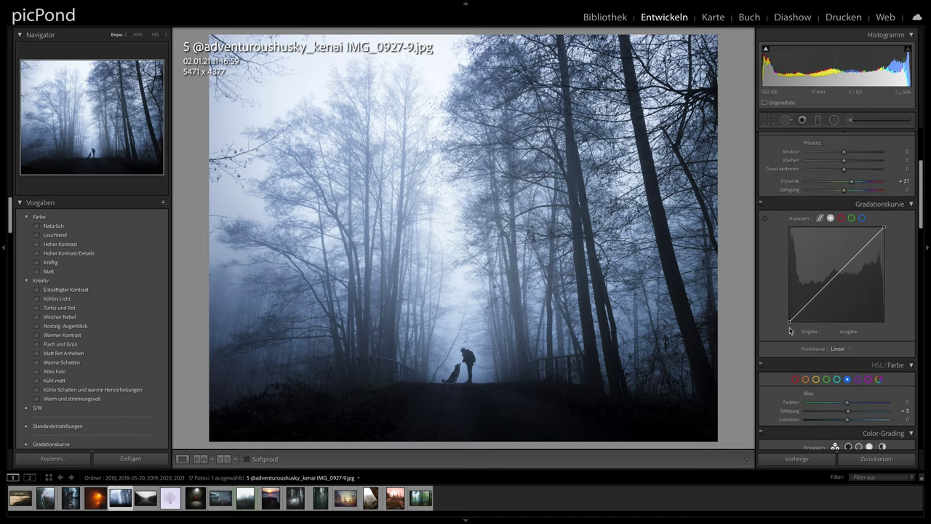
Lift the tone curve's black point, brighten the midtones, and compare before/after side by side.
left_click_drag(790, 321, 809, 308)
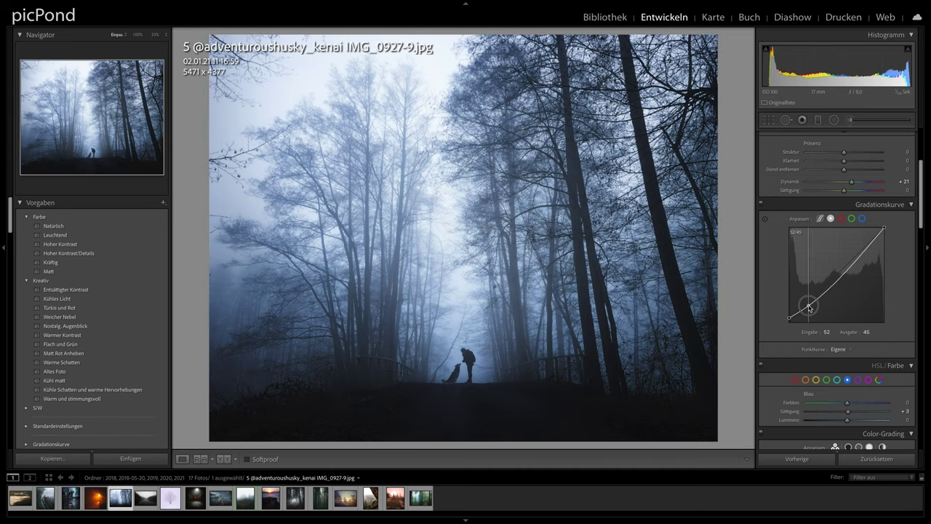
left_click_drag(860, 258, 858, 256)
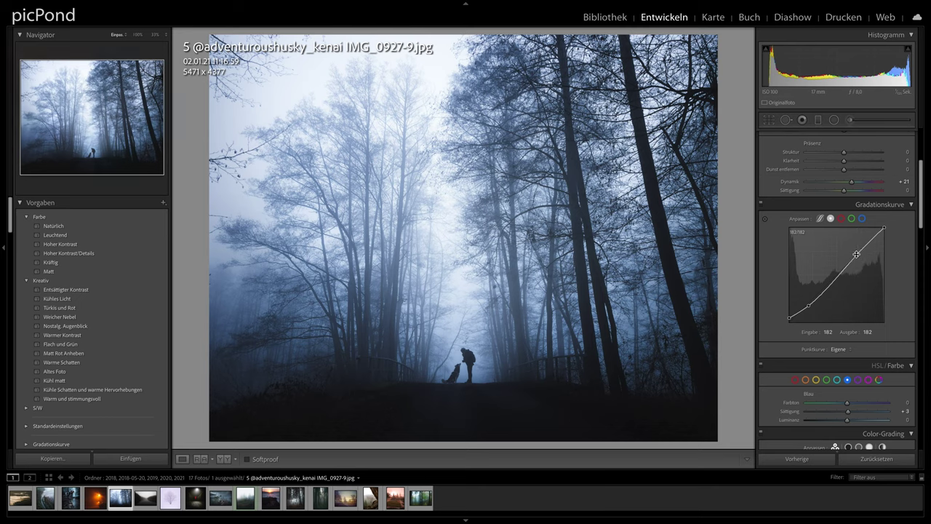
key("y")
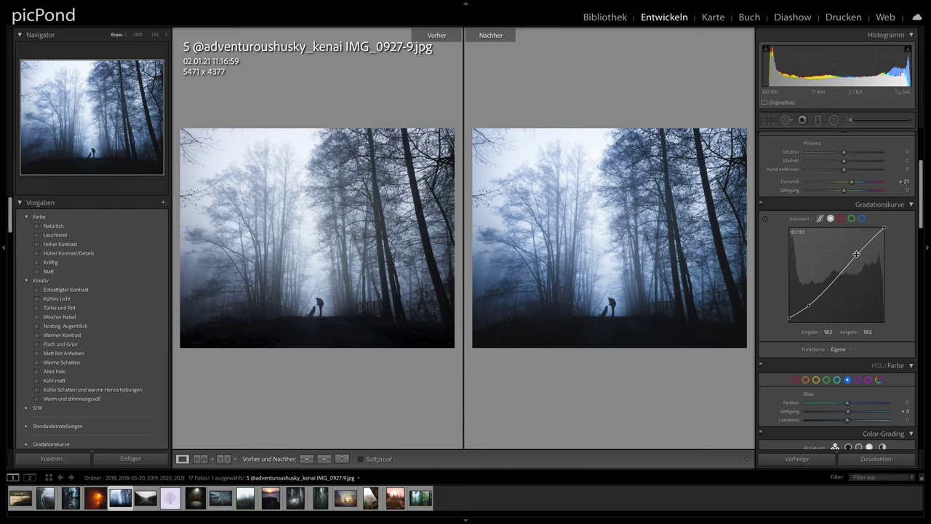
key("y")
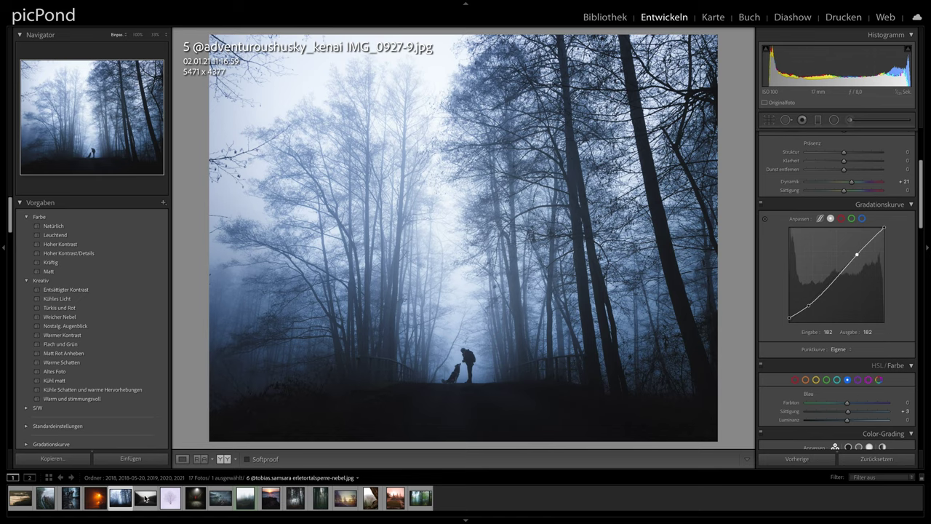
Open the sixth photo, the misty lake between forested slopes, from the filmstrip.
left_click(146, 498)
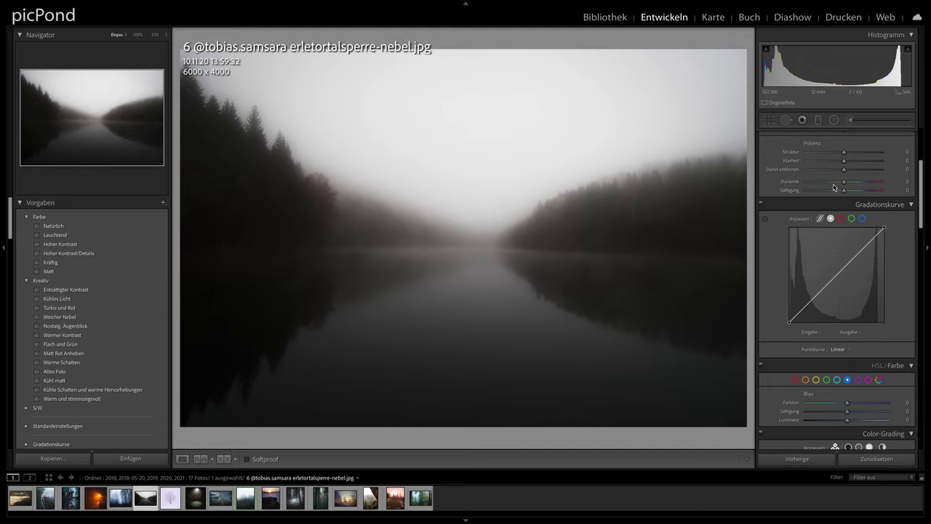
scroll(844, 179, "up", 1)
left_click_drag(844, 176, 851, 175)
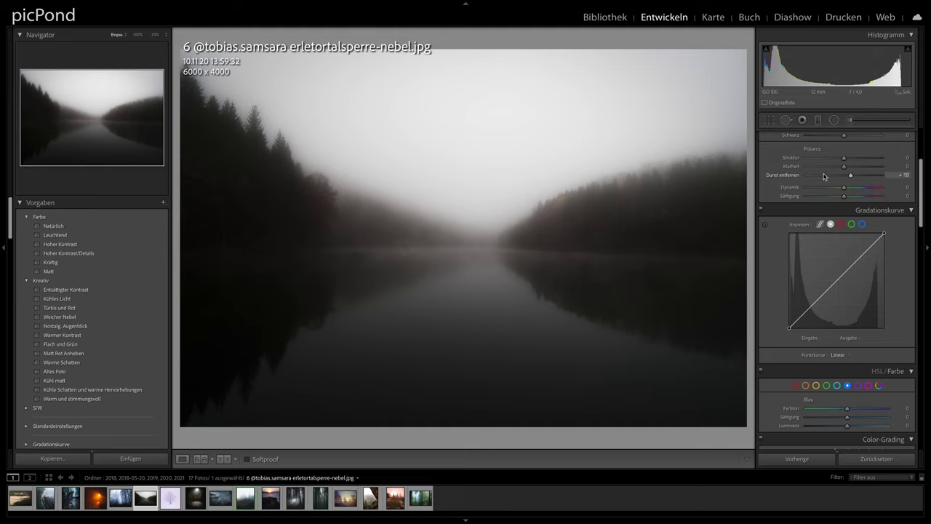
double_click(784, 175)
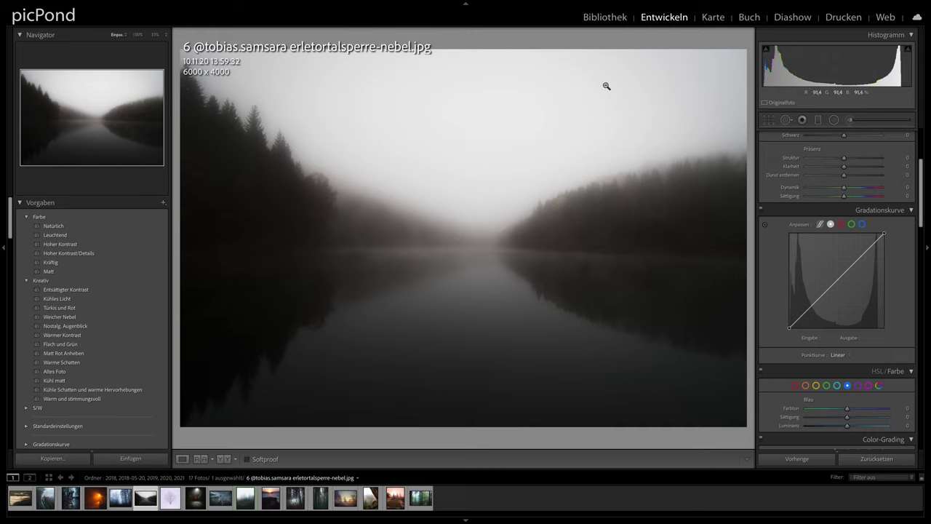
Crop the lake photo to landscape 4 x 5 at 4567 x 3654, straightened −0.67°.
left_click(770, 120)
left_click(888, 152)
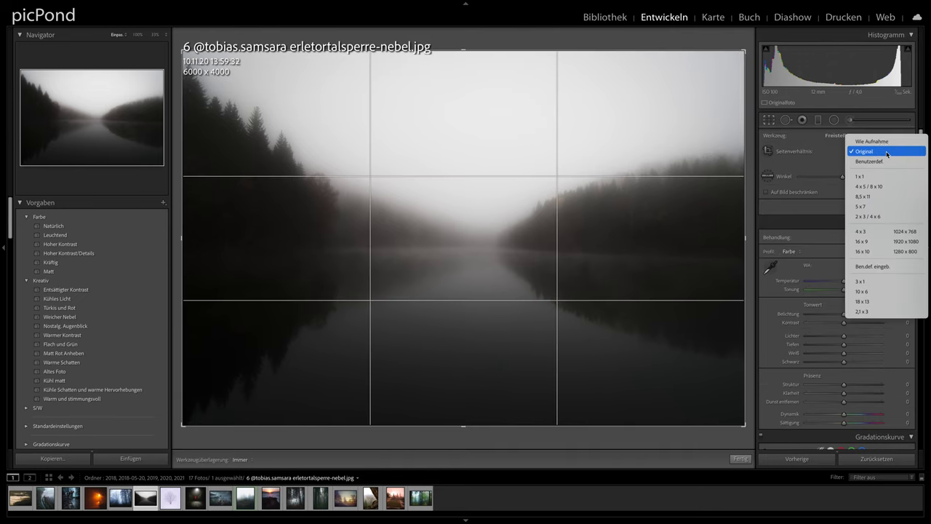
left_click(897, 188)
left_click_drag(750, 178, 749, 169)
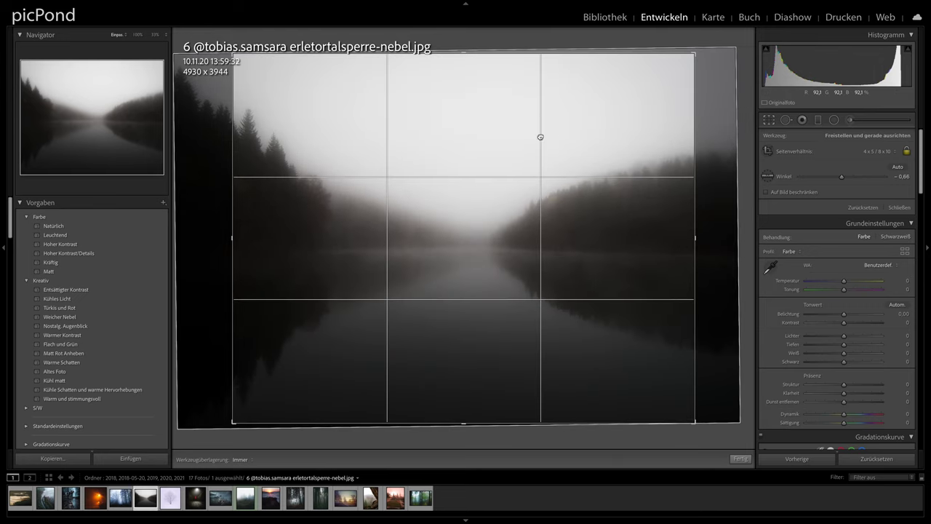
left_click_drag(465, 53, 466, 76)
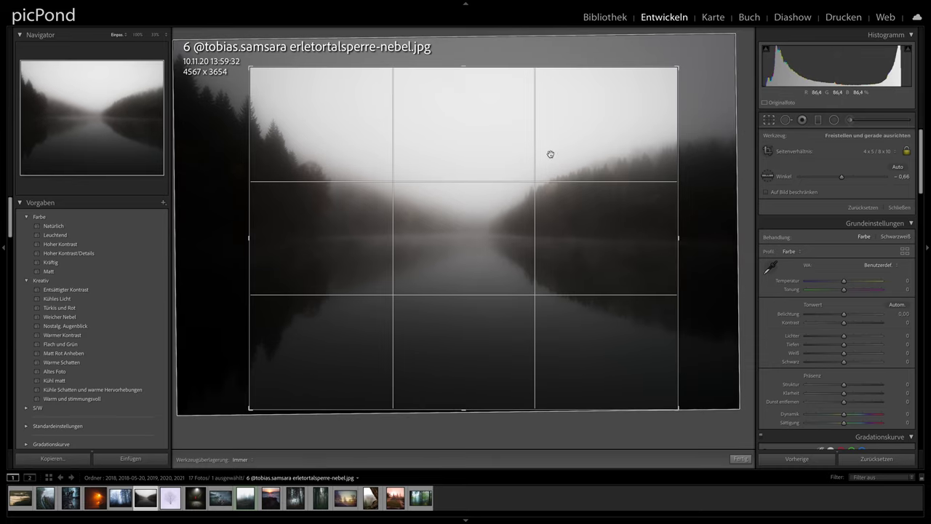
left_click_drag(465, 130, 510, 135)
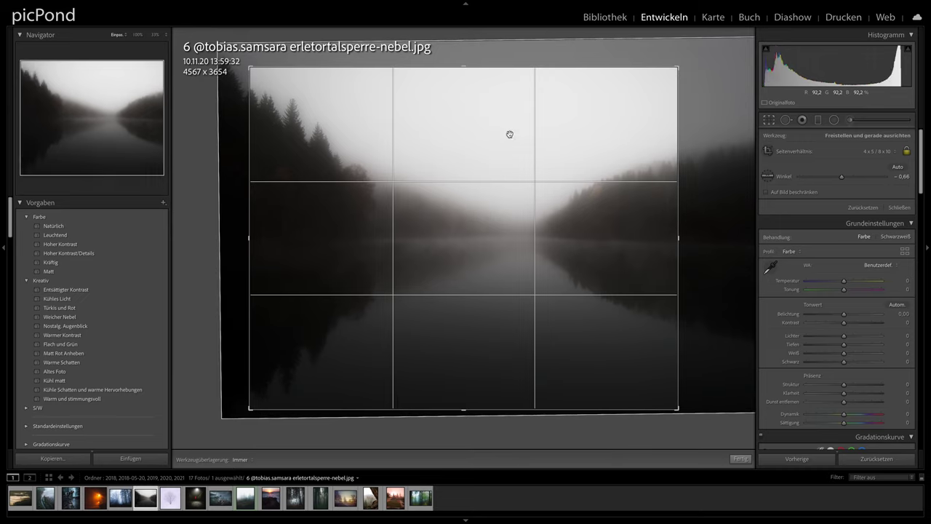
left_click_drag(510, 135, 511, 137)
left_click_drag(736, 149, 737, 145)
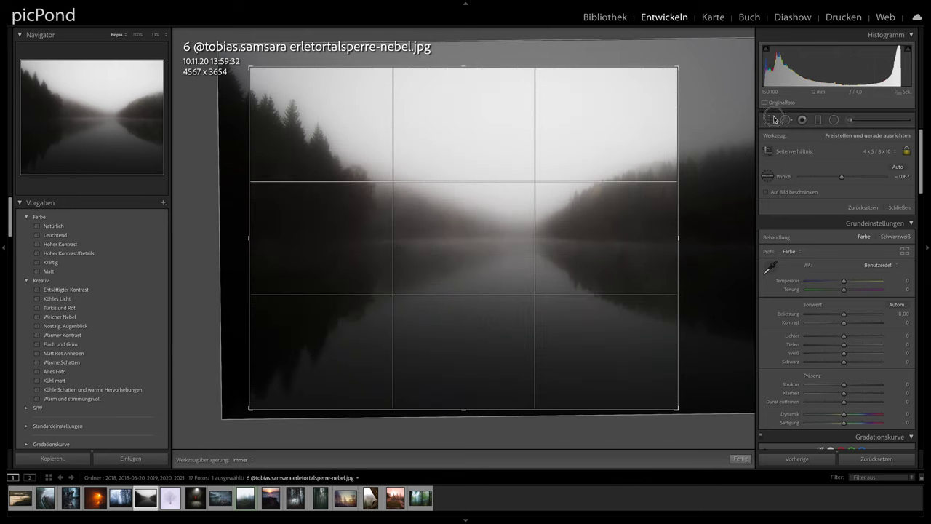
left_click(769, 120)
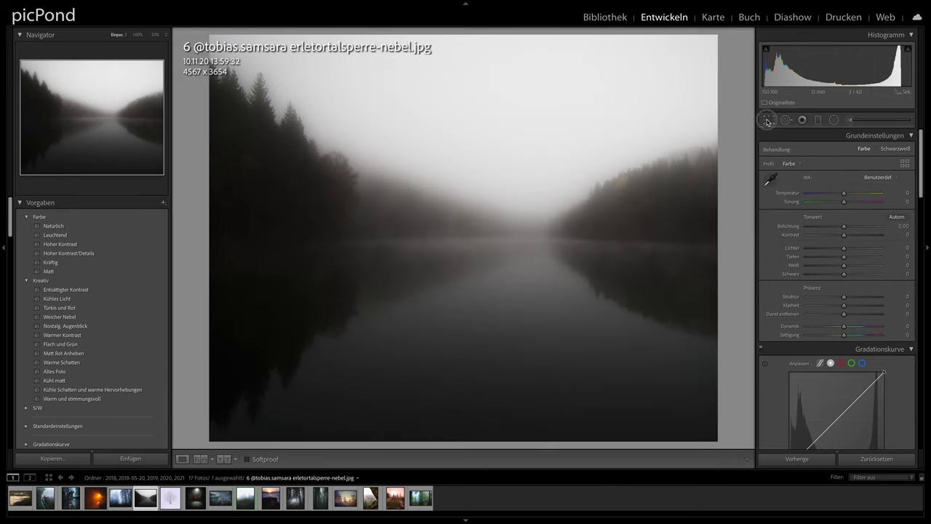
Confirm the lake crop and set the Navigator zoom to 25% to show it whole.
left_click(769, 121)
left_click(769, 120)
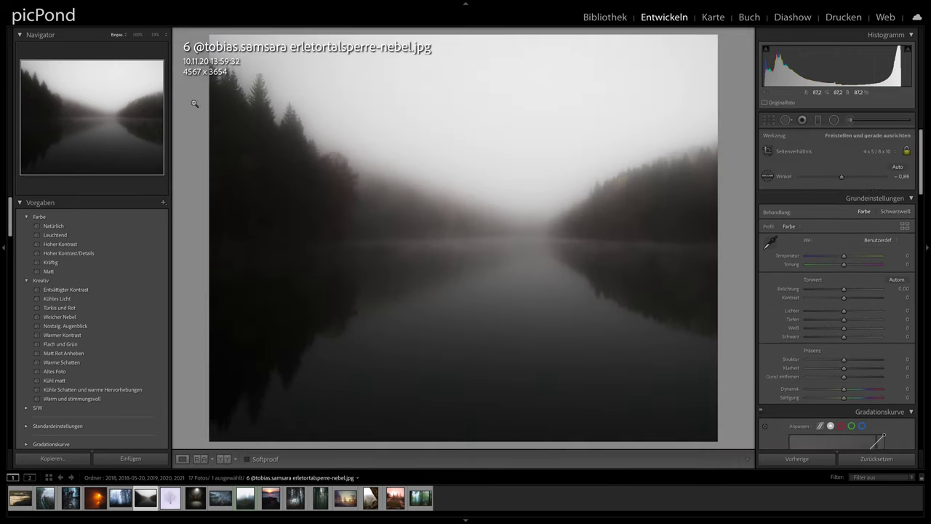
left_click(167, 38)
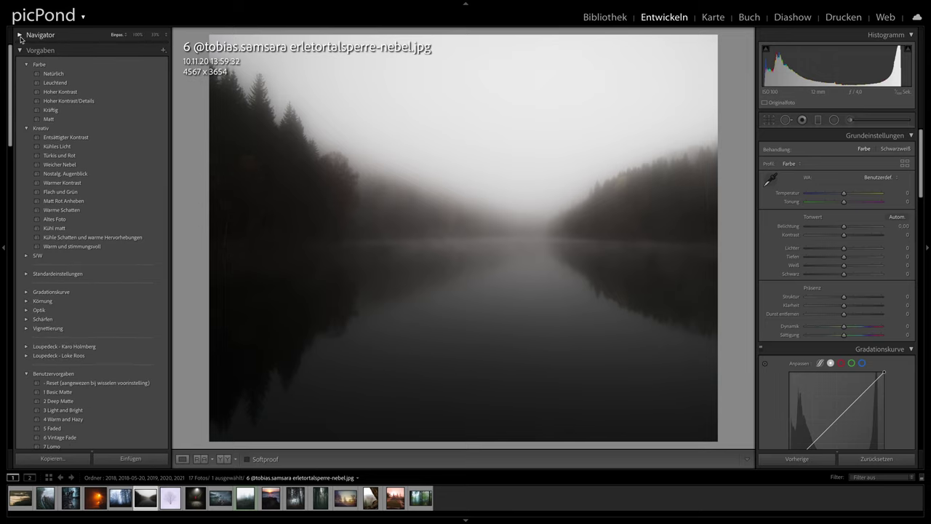
left_click(89, 37)
left_click(166, 38)
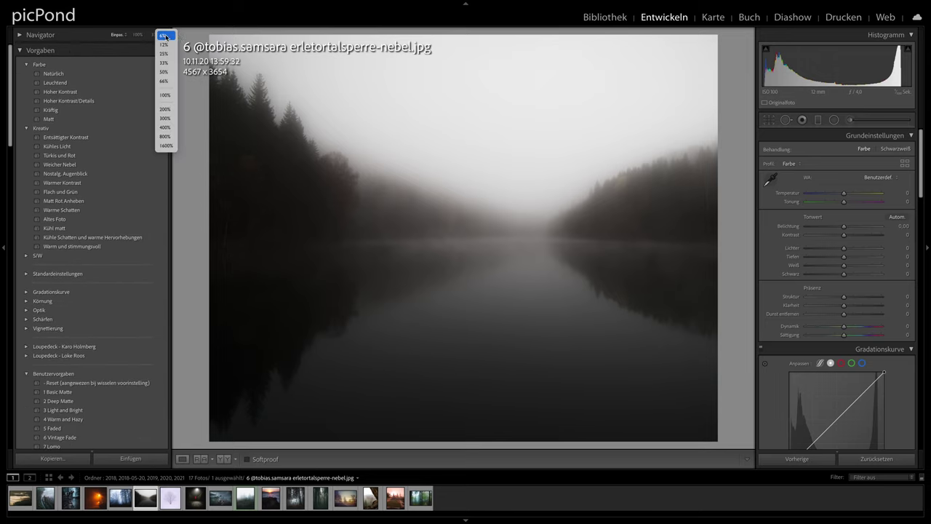
left_click(166, 51)
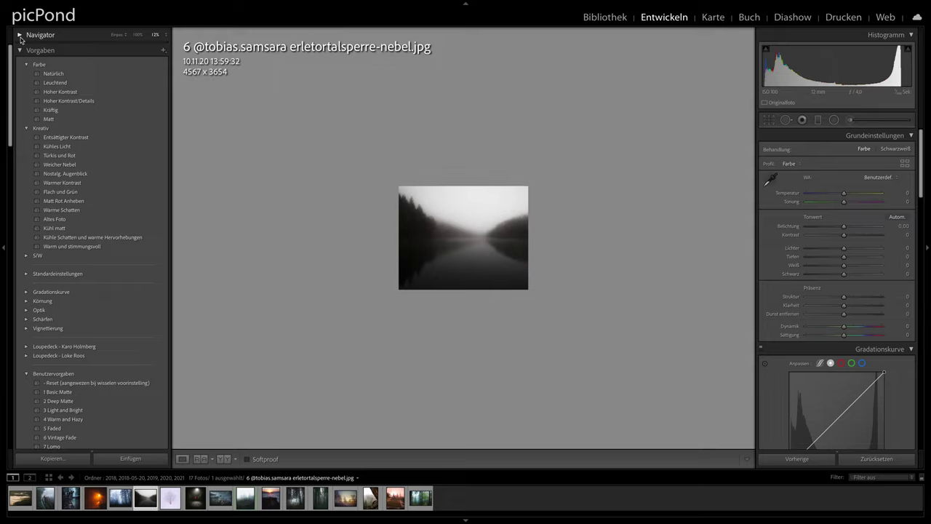
left_click(20, 35)
left_click(166, 34)
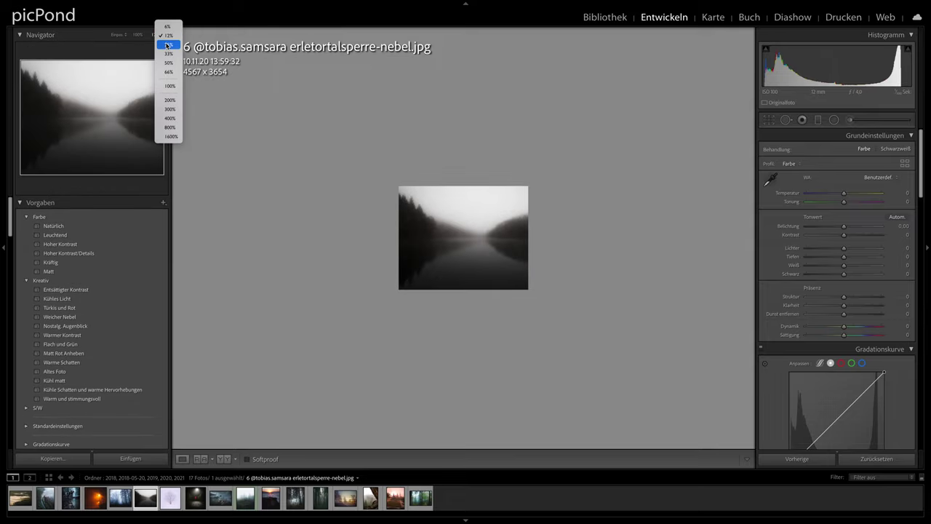
left_click(168, 44)
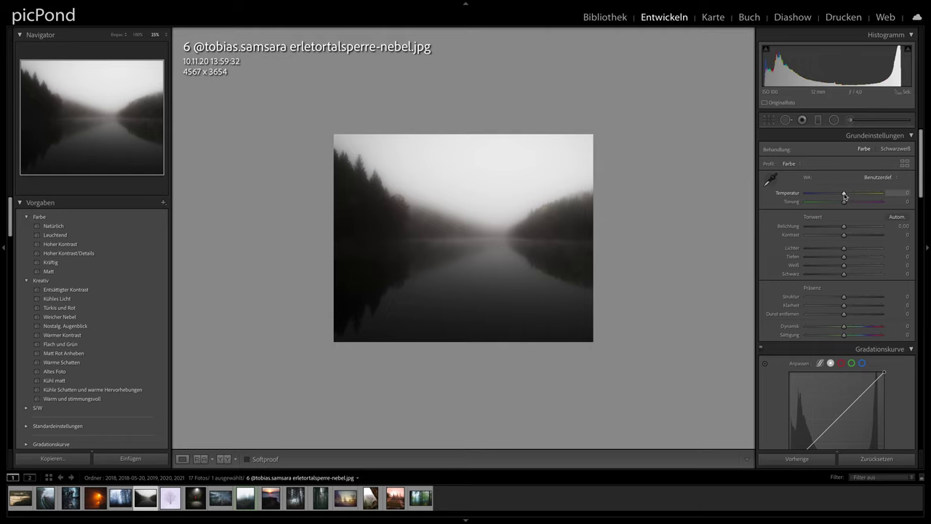
Cool the lake photo's Temperature to -5 after briefly trying a warmer sepia tone.
left_click_drag(843, 195, 840, 194)
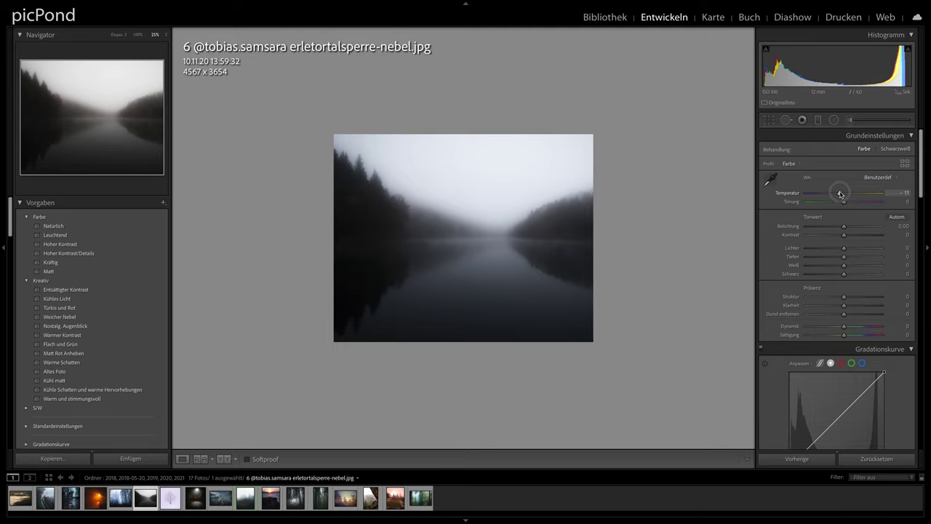
left_click_drag(840, 194, 852, 192)
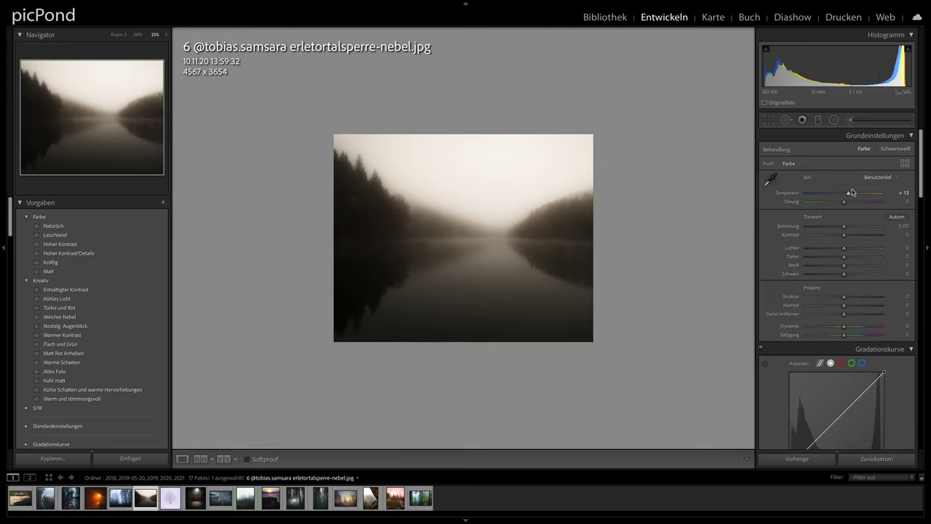
double_click(844, 193)
left_click_drag(844, 194, 841, 193)
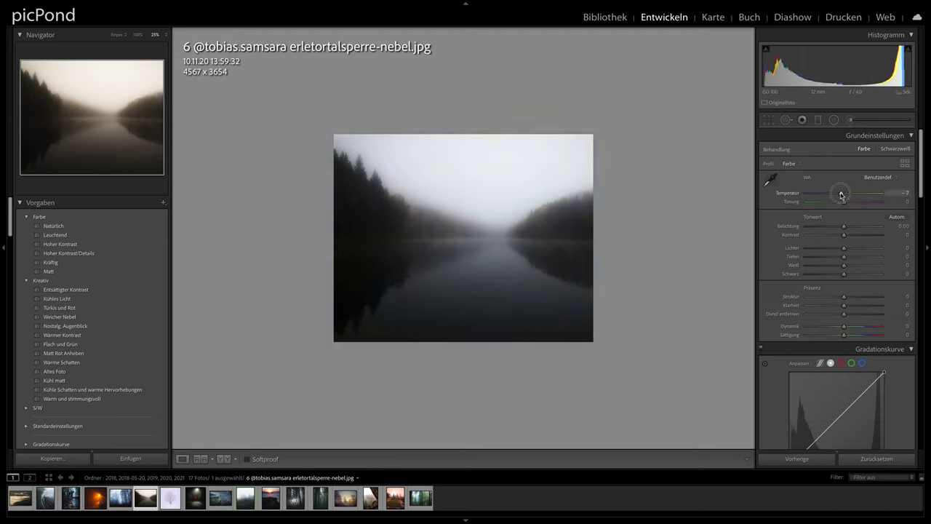
Raise Highlights to +12 and Whites to +10.
scroll(829, 211, "down", 2)
left_click_drag(841, 195, 849, 221)
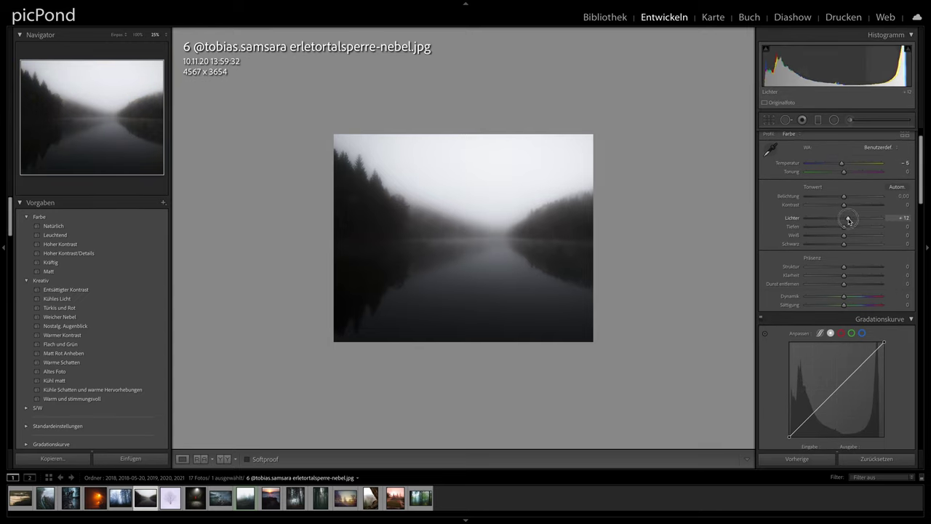
left_click_drag(843, 236, 847, 236)
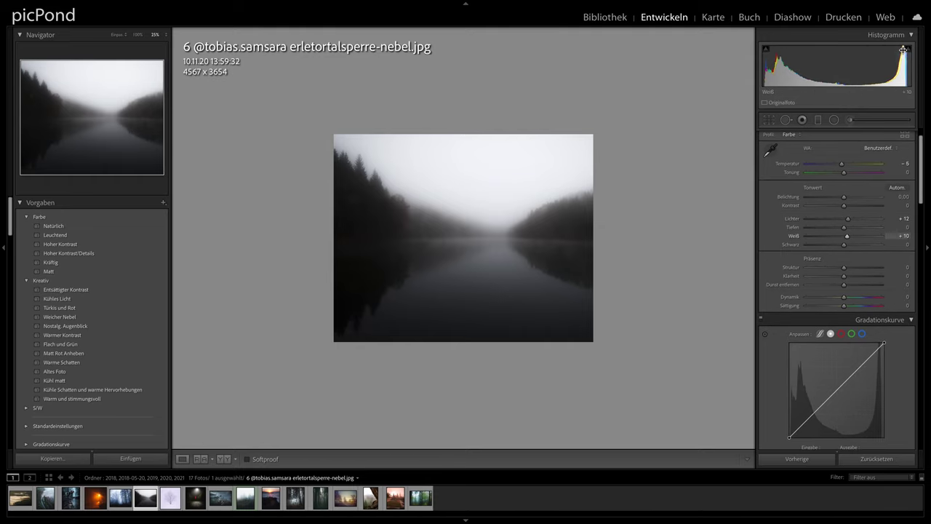
scroll(841, 271, "down", 3)
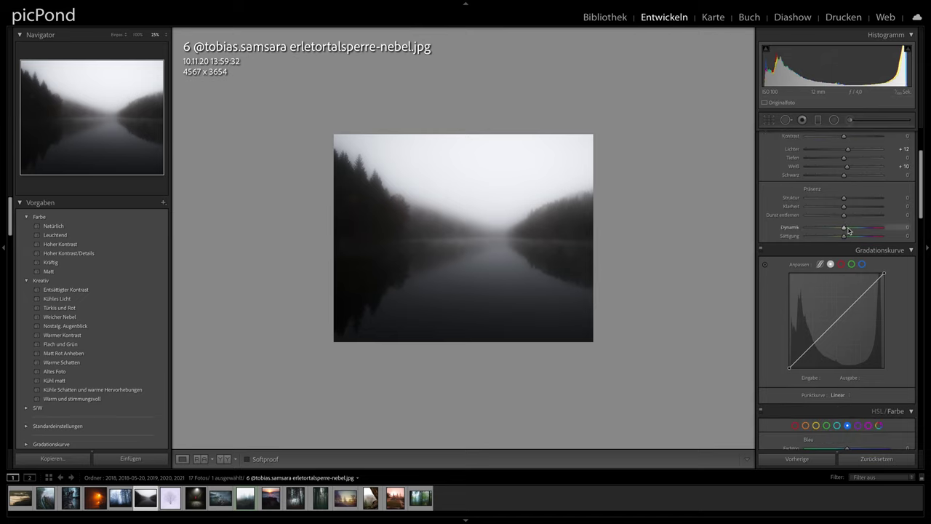
Set the lake photo's Vibrance to +17.
left_click_drag(854, 228, 853, 228)
left_click_drag(854, 233, 850, 229)
scroll(848, 235, "down", 2)
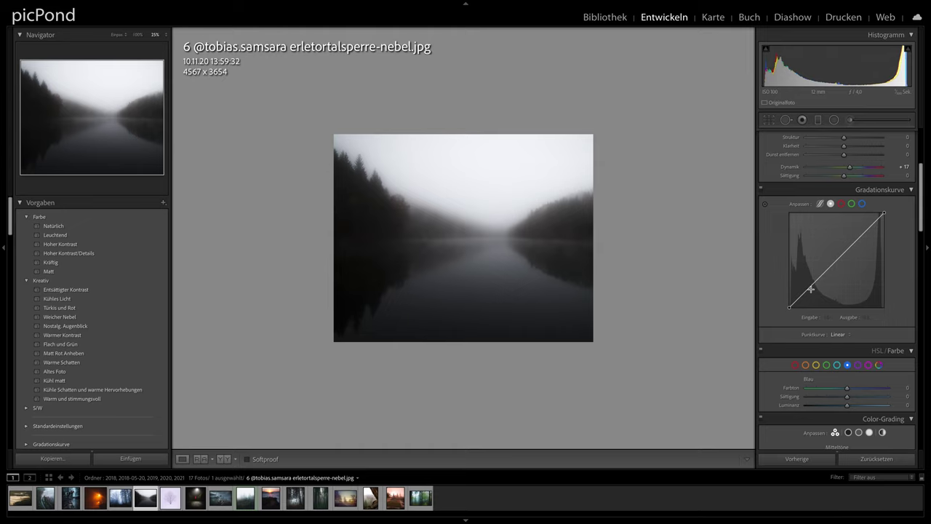
Bend the tone curve with points near 57/56 and 190/195, lifting the blacks.
left_click_drag(789, 307, 789, 301)
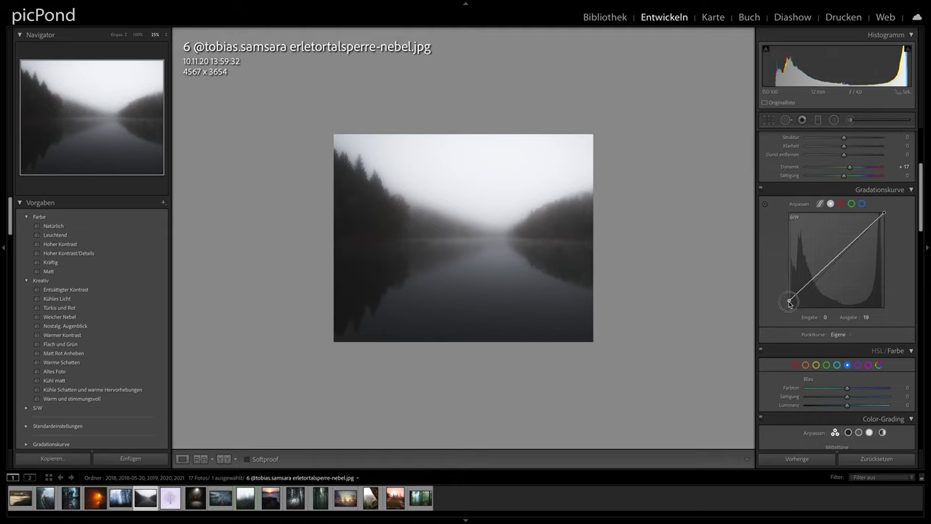
left_click_drag(790, 301, 811, 287)
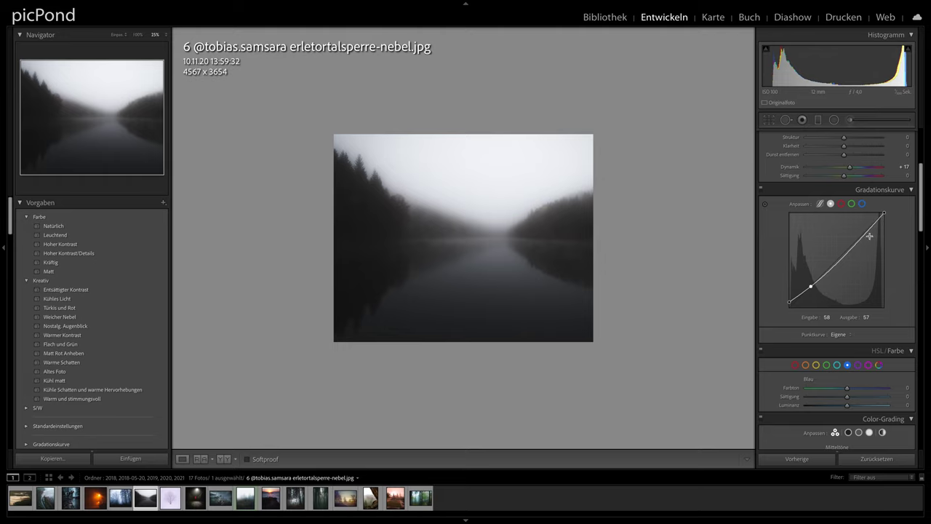
left_click_drag(860, 237, 860, 234)
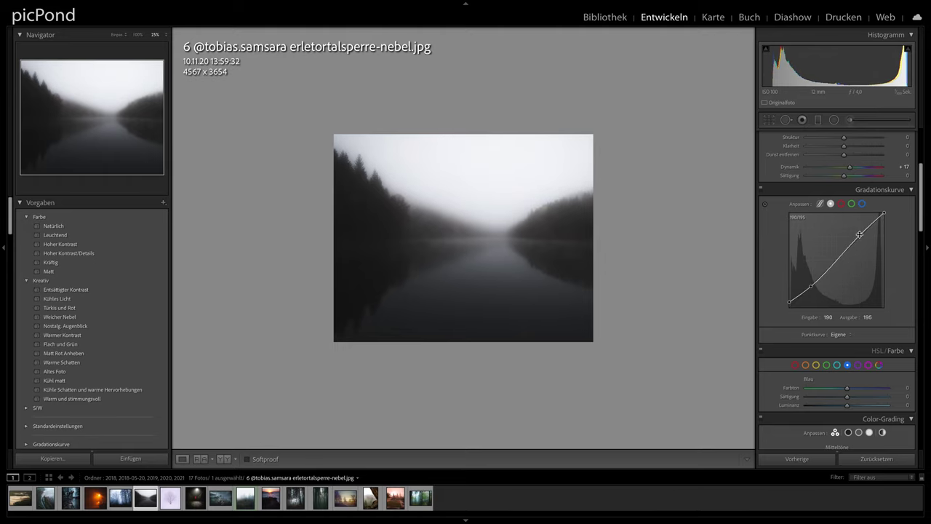
scroll(858, 238, "up", 5)
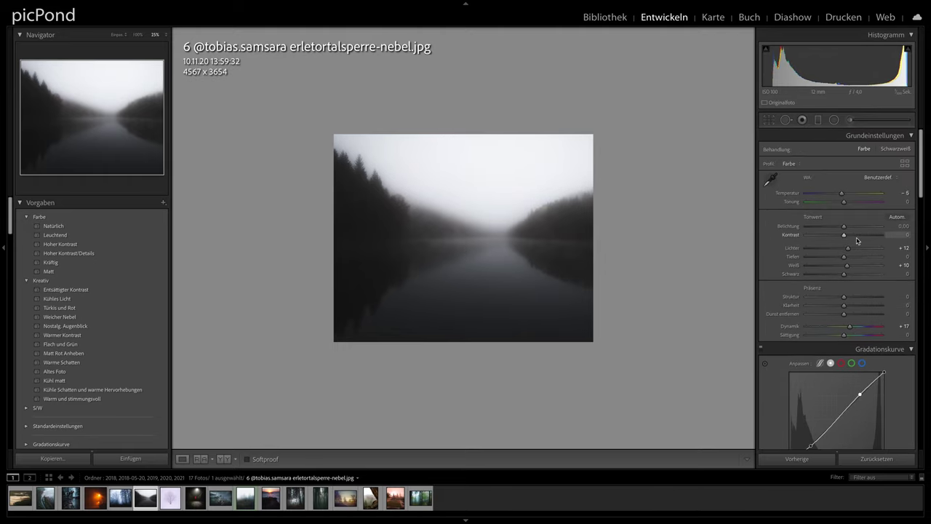
In Before/After view, paint a size-35 brush mask (highlights 17, whites 10) over the fog.
key("y")
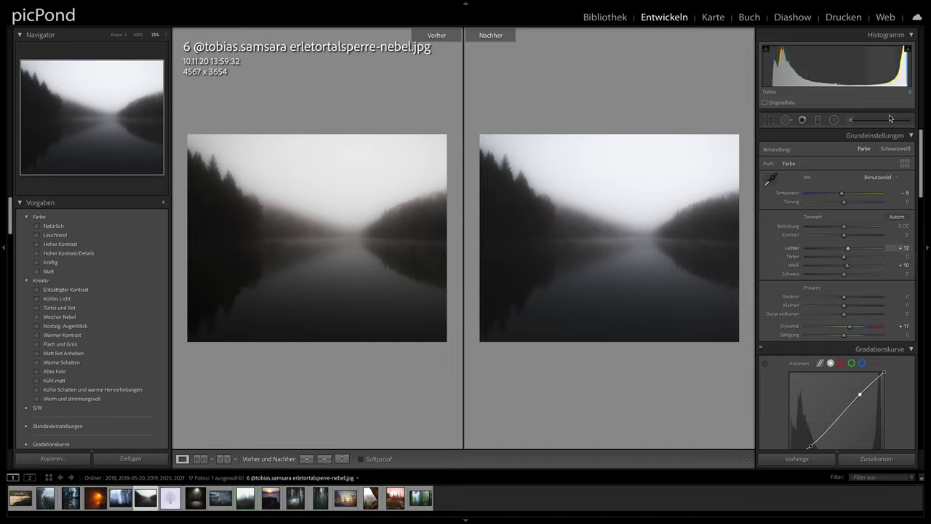
left_click(850, 121)
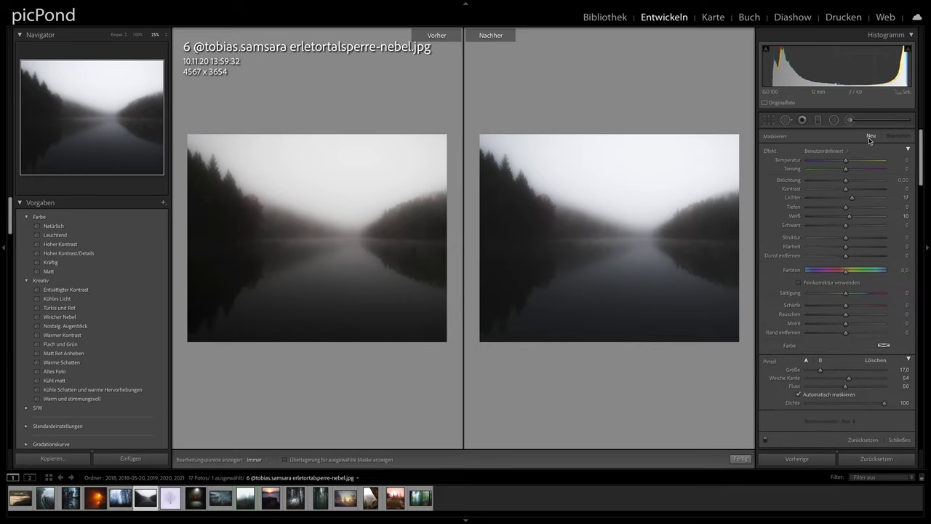
scroll(630, 218, "up", 2)
scroll(622, 222, "up", 3)
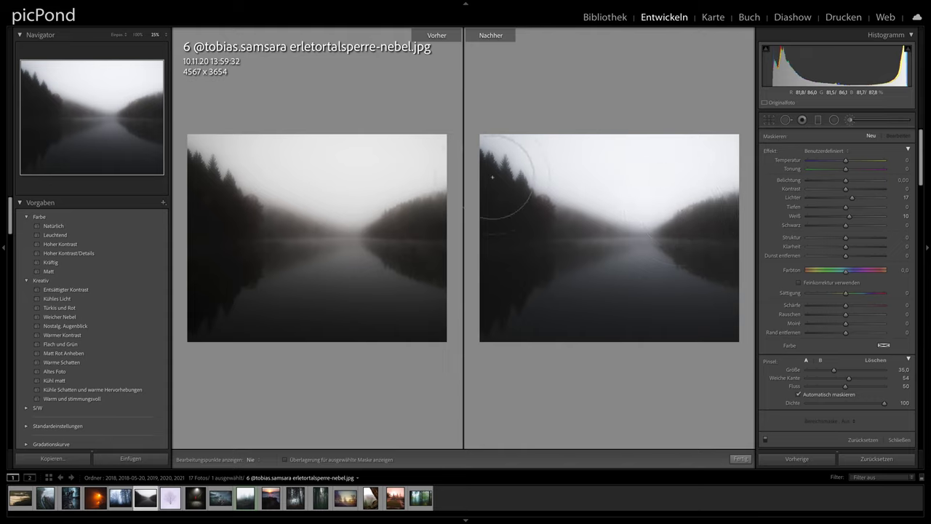
left_click_drag(615, 214, 740, 215)
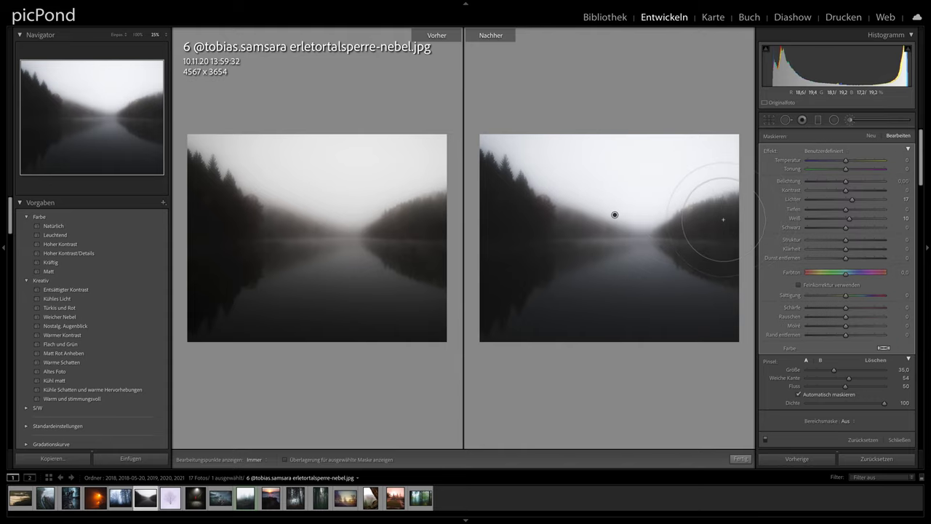
left_click(852, 120)
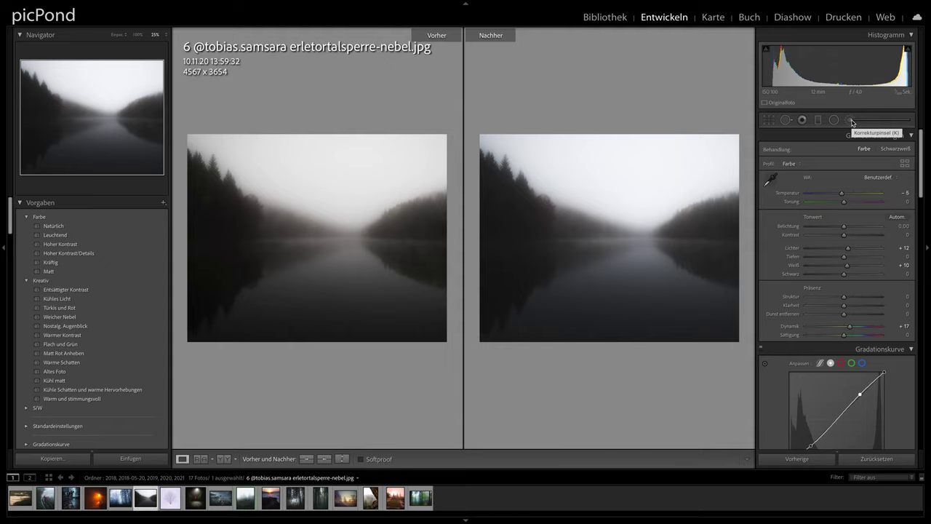
Exit Before/After, go to the snowy lone-tree photo, and zoom the view to 66%.
key("y")
key("Right")
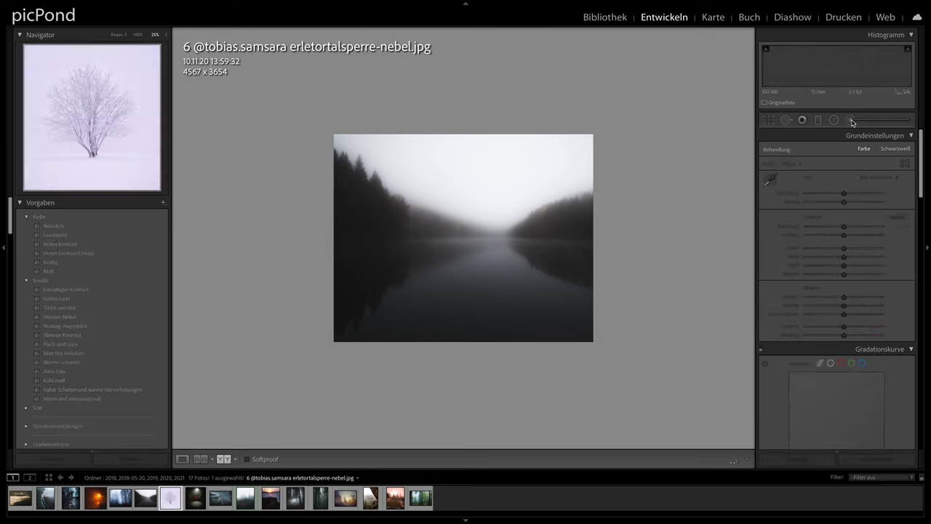
left_click(173, 32)
left_click(169, 45)
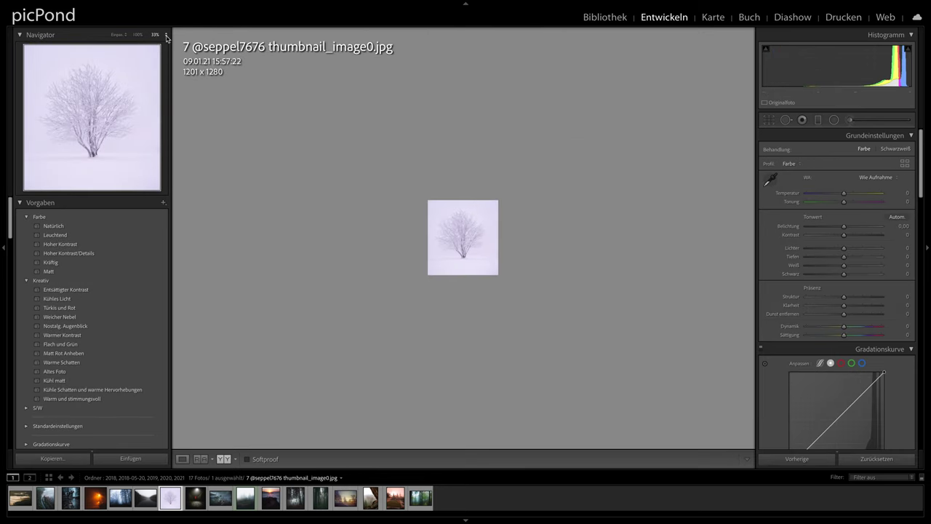
left_click(155, 34)
left_click(170, 53)
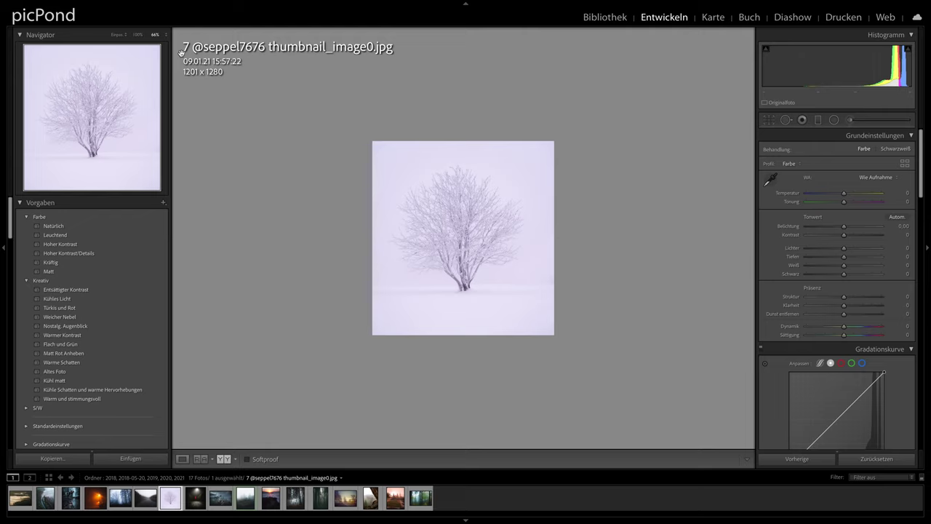
Try warmer and cooler white balance on the snowy tree photo, then reset Temperature to 0.
left_click(451, 236)
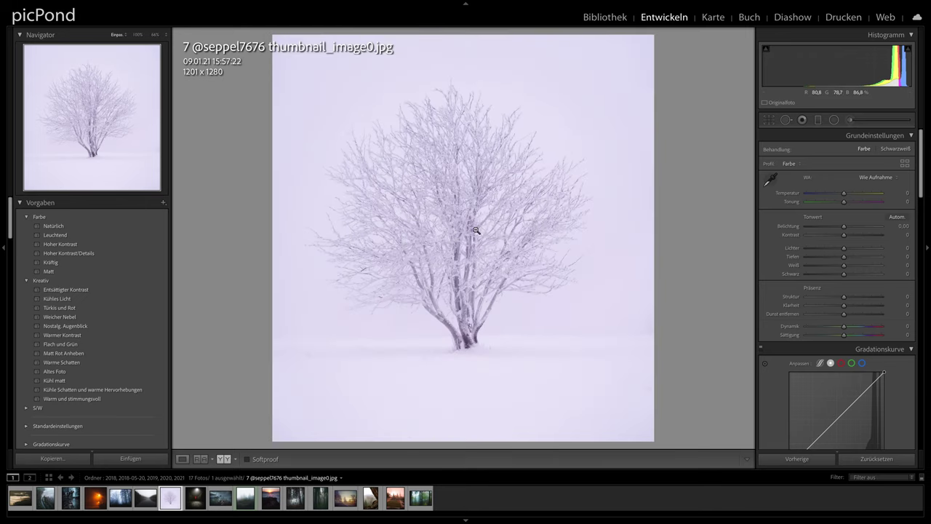
left_click_drag(844, 195, 849, 195)
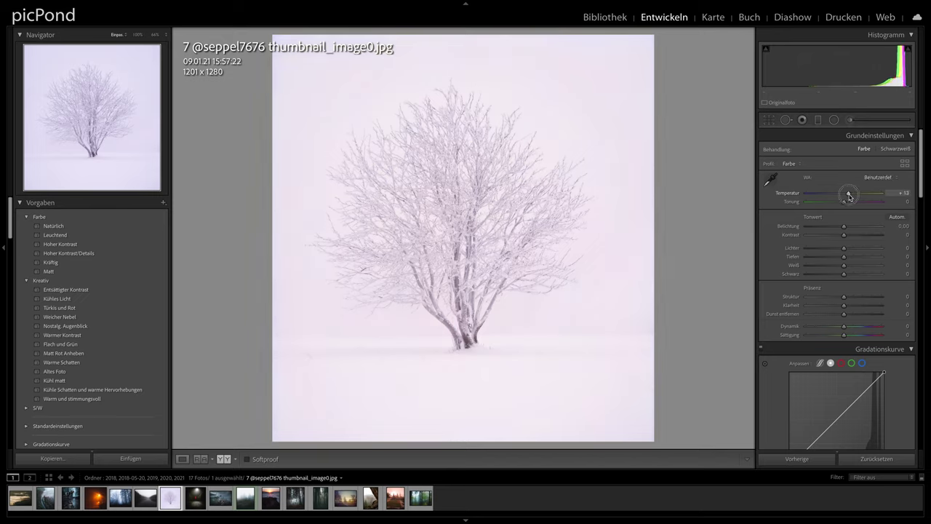
left_click_drag(849, 195, 840, 197)
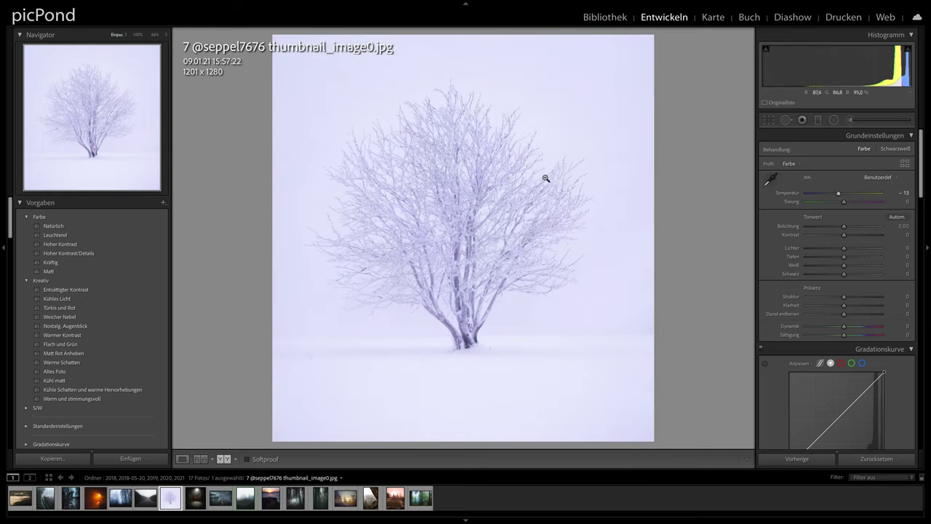
left_click(516, 185)
double_click(790, 193)
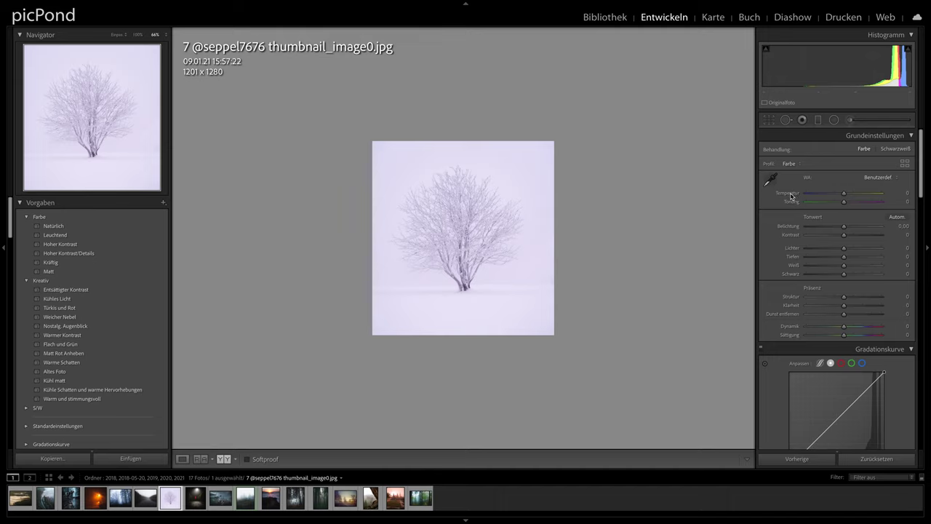
Lower Highlights to -52 and Whites to -7, viewing the photo fit to screen.
scroll(844, 233, "down", 1)
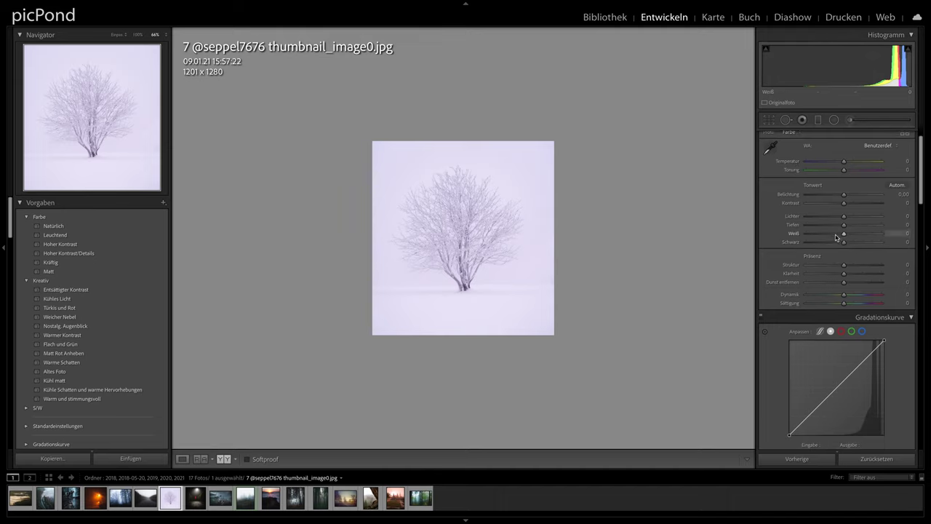
left_click_drag(844, 212, 826, 213)
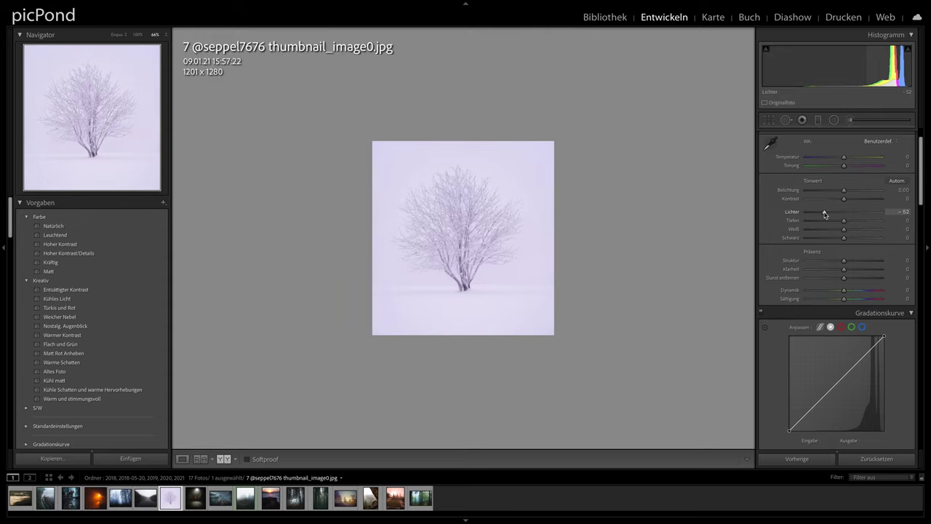
left_click_drag(838, 229, 835, 230)
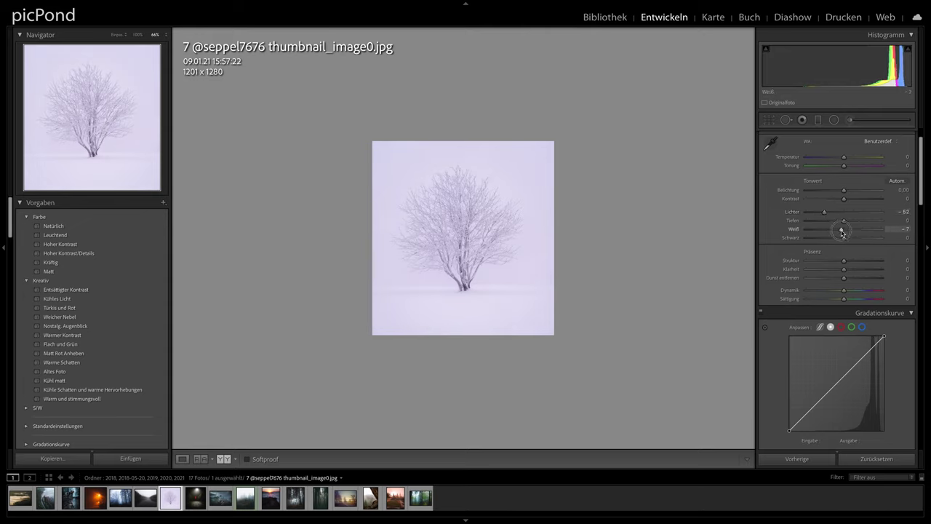
left_click(493, 243)
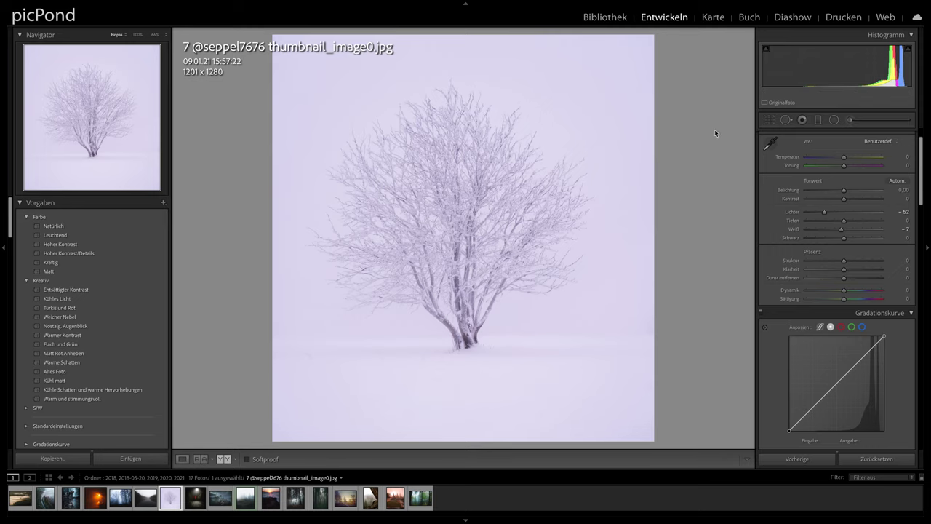
left_click(769, 120)
left_click(885, 156)
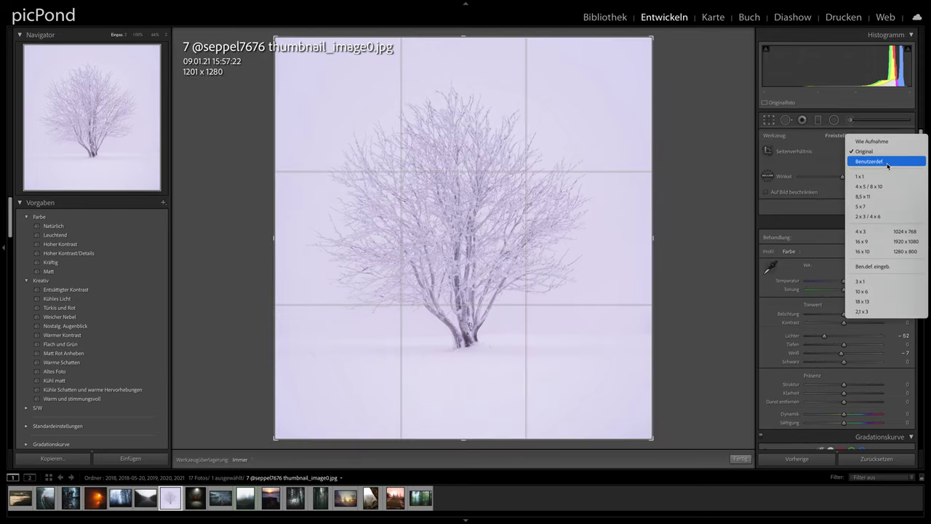
left_click(883, 182)
left_click_drag(417, 153, 441, 155)
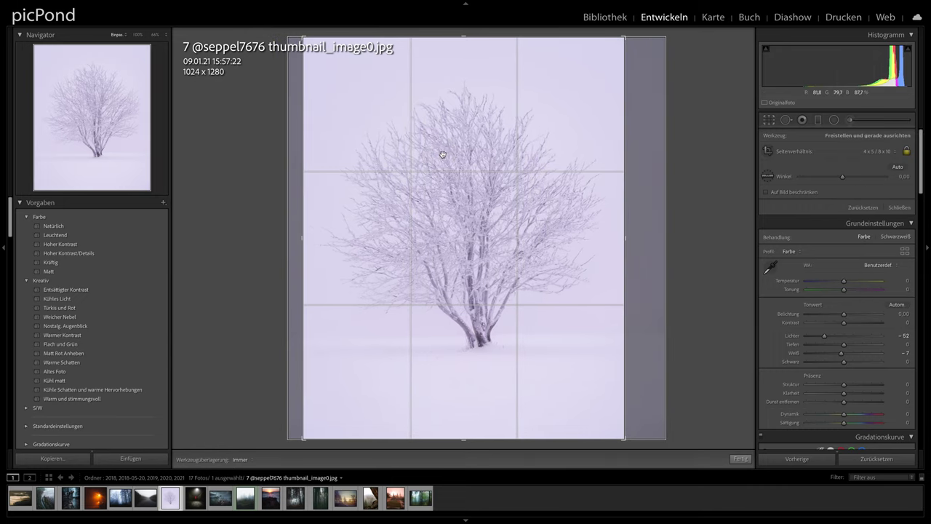
left_click_drag(442, 160, 438, 160)
left_click_drag(713, 170, 711, 173)
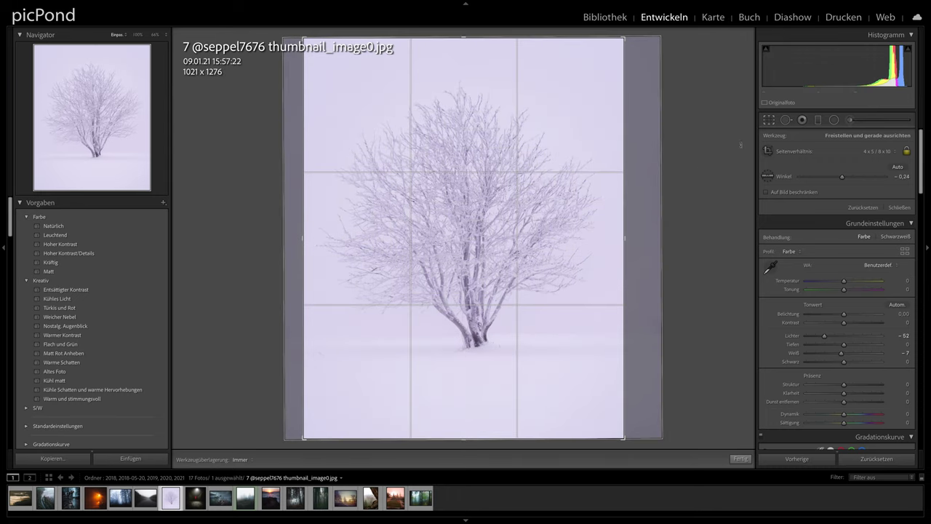
left_click(771, 120)
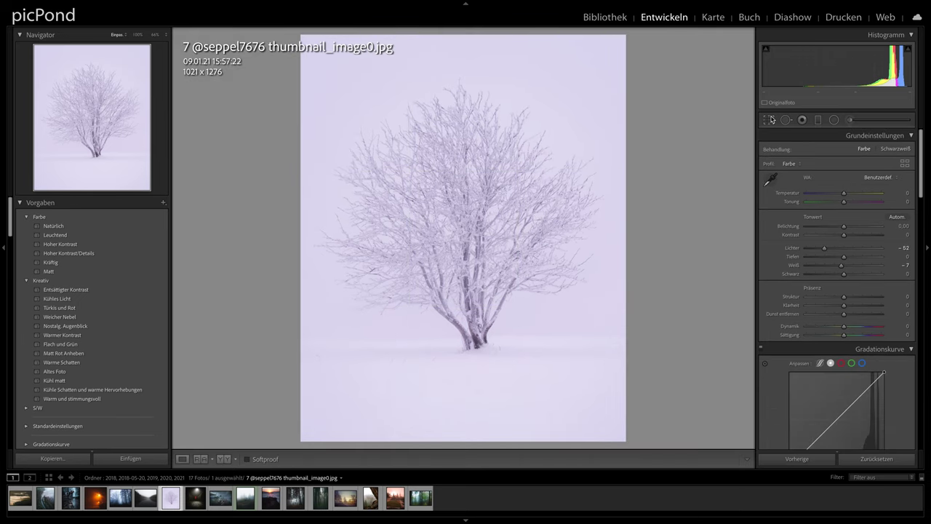
left_click(771, 121)
left_click_drag(703, 150, 703, 151)
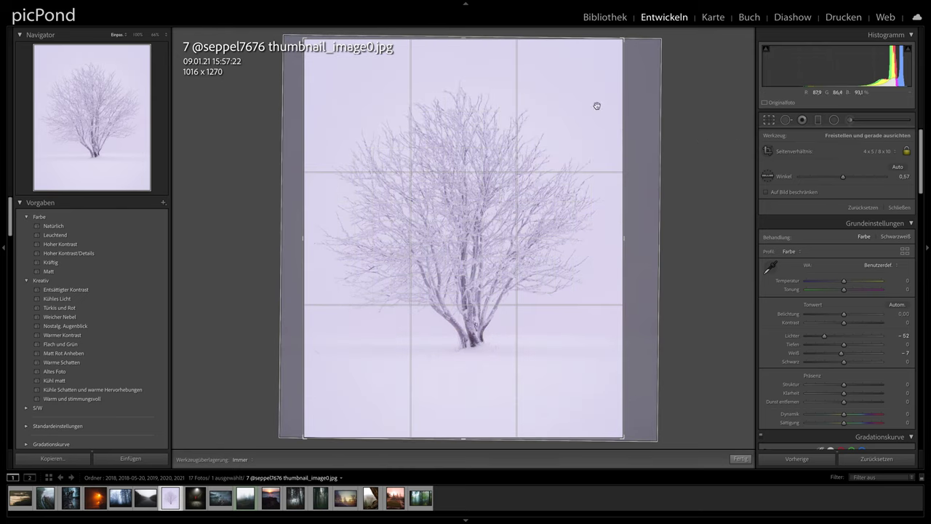
left_click_drag(617, 42, 638, 71)
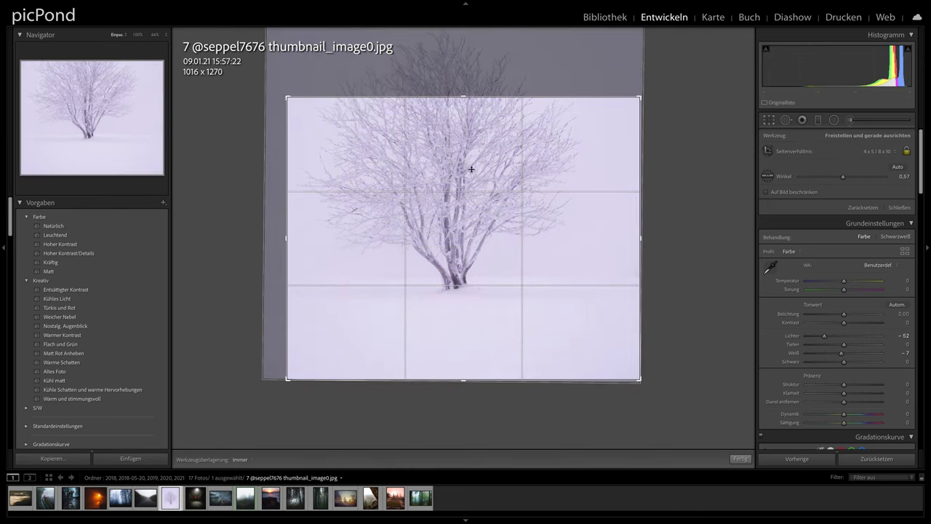
left_click_drag(474, 167, 487, 255)
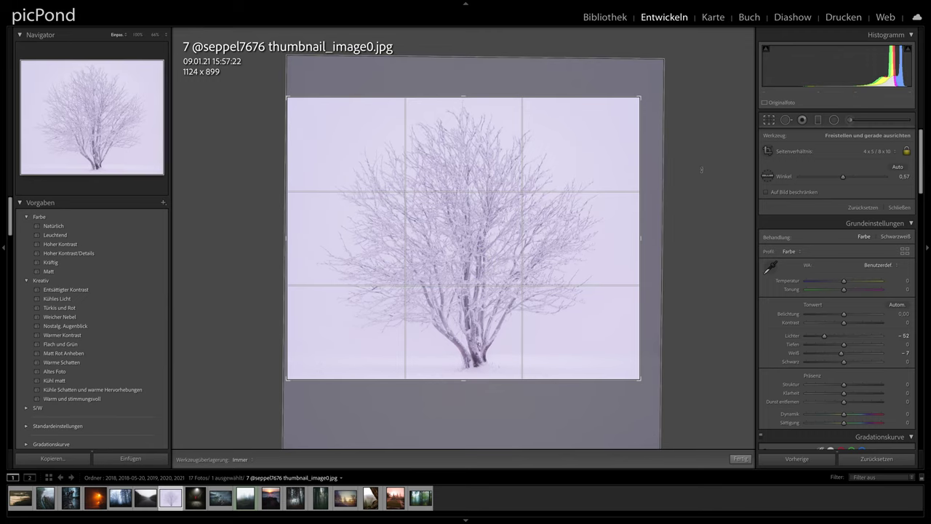
left_click_drag(639, 97, 527, 81)
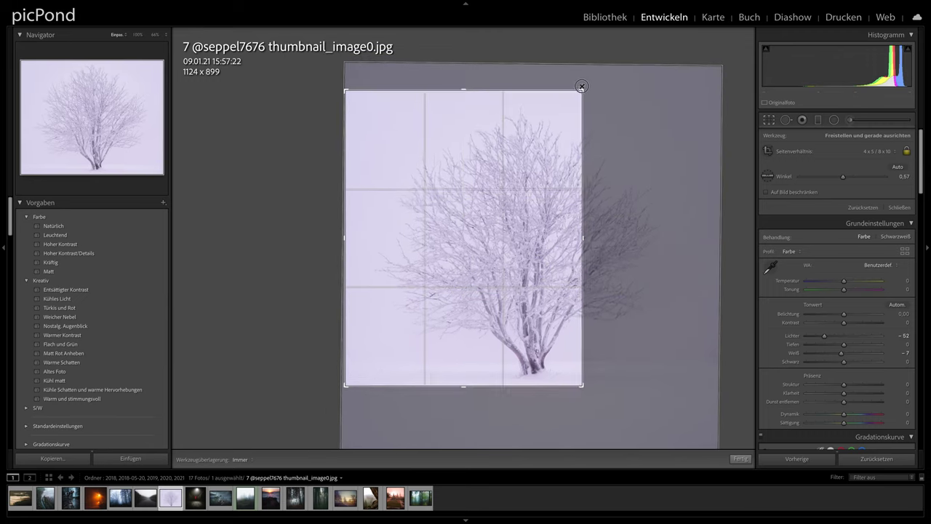
left_click_drag(580, 388, 623, 420)
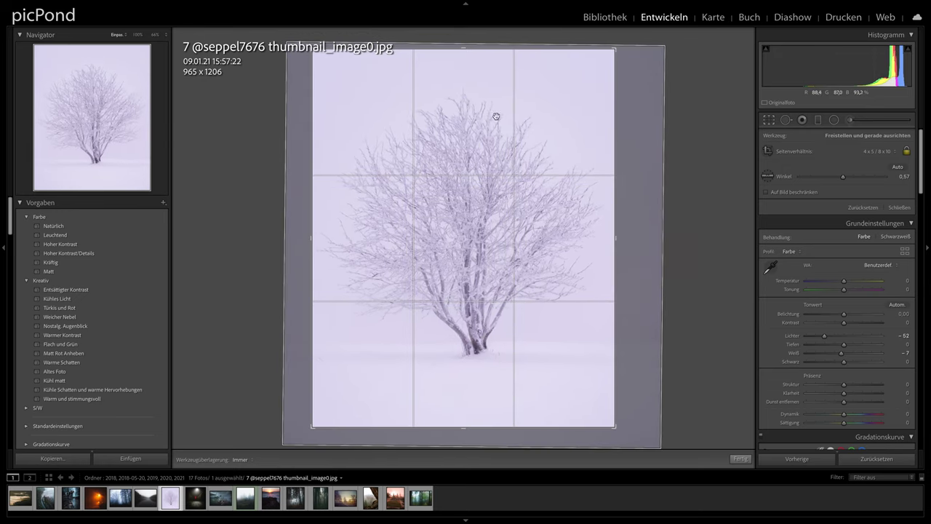
left_click_drag(615, 426, 623, 434)
left_click_drag(516, 369, 526, 374)
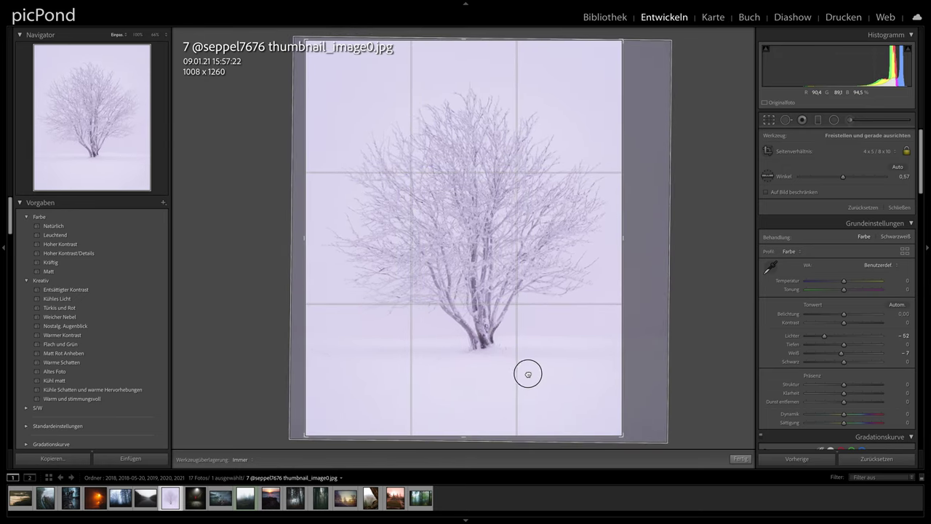
left_click_drag(691, 291, 697, 254)
left_click_drag(439, 225, 430, 224)
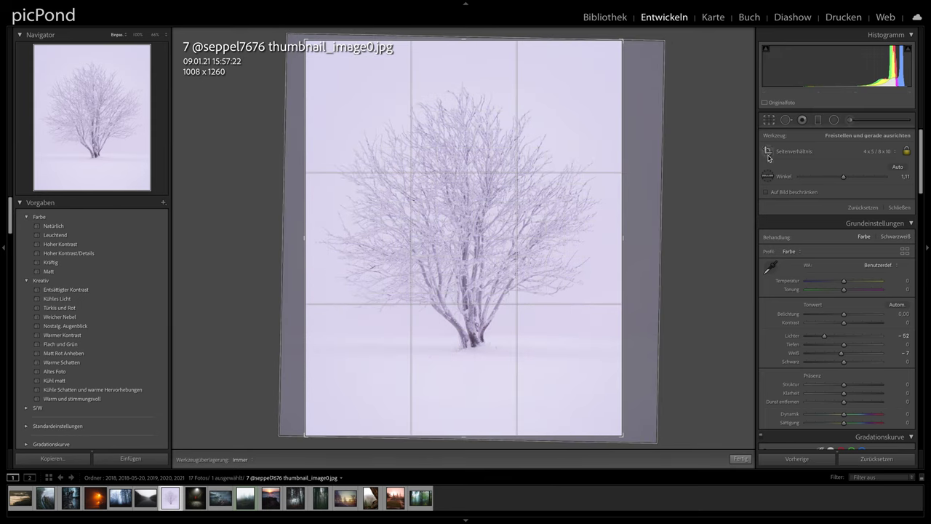
left_click(769, 121)
left_click(769, 121)
left_click(889, 151)
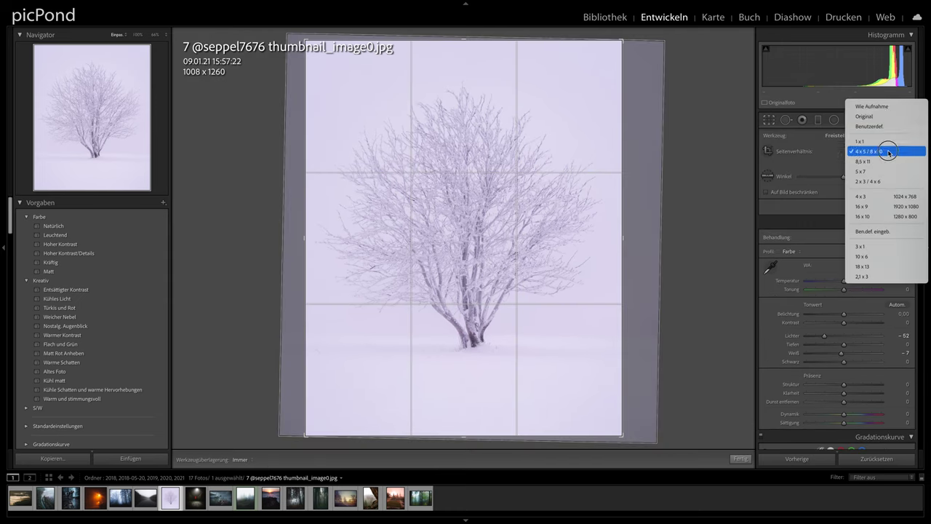
left_click(876, 106)
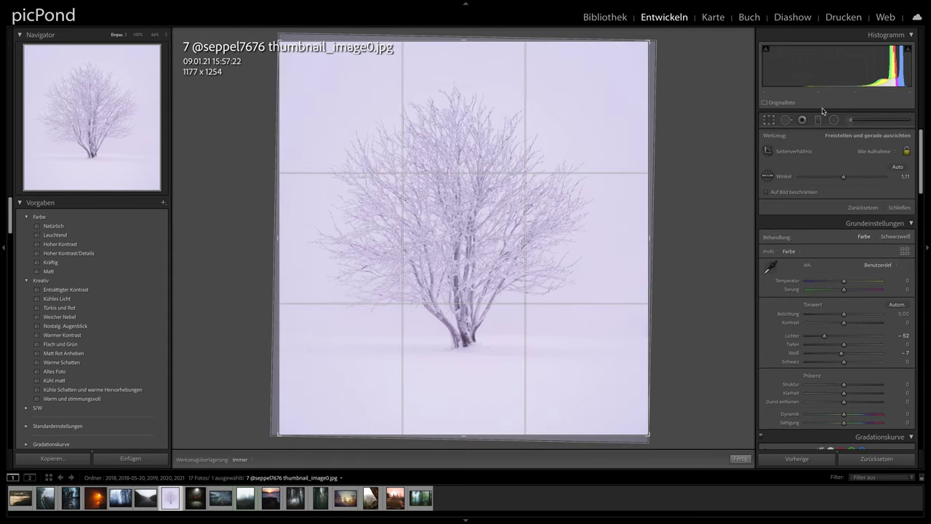
double_click(786, 177)
left_click(866, 151)
left_click(803, 120)
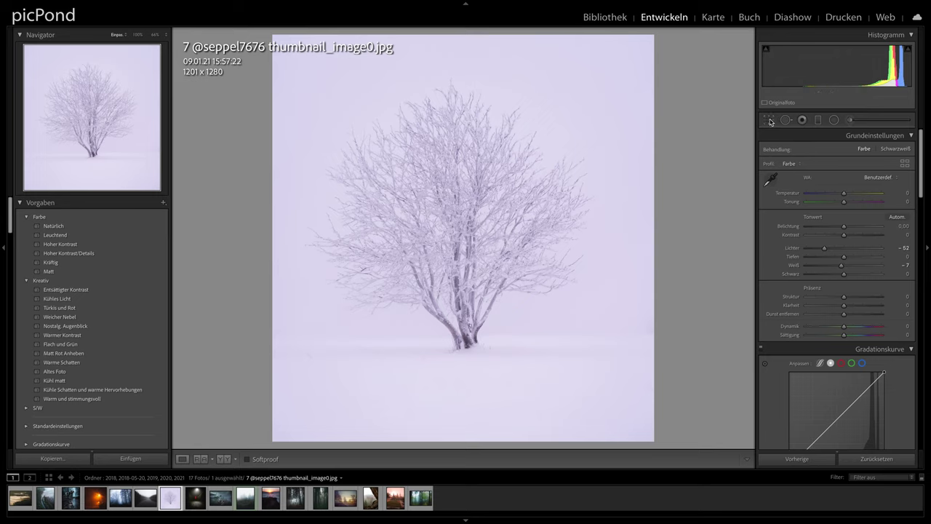
Lift the tone curve's black point and add curve points at 45/40 and 193/181.
scroll(827, 318, "down", 2)
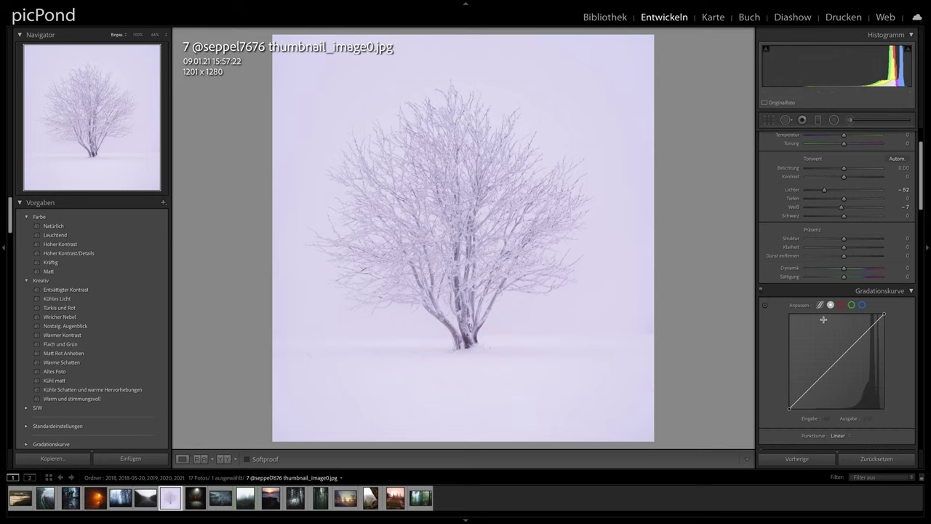
scroll(827, 318, "down", 3)
scroll(827, 318, "down", 1)
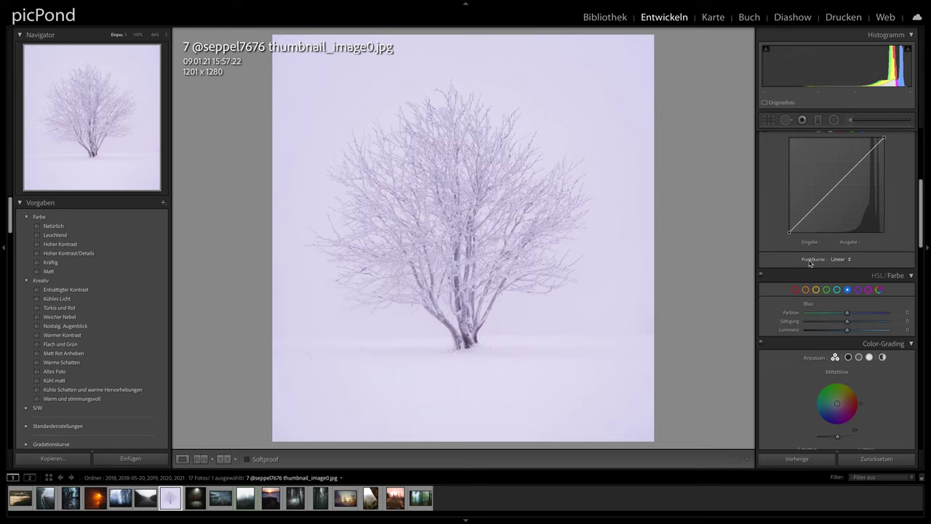
left_click_drag(789, 262, 806, 247)
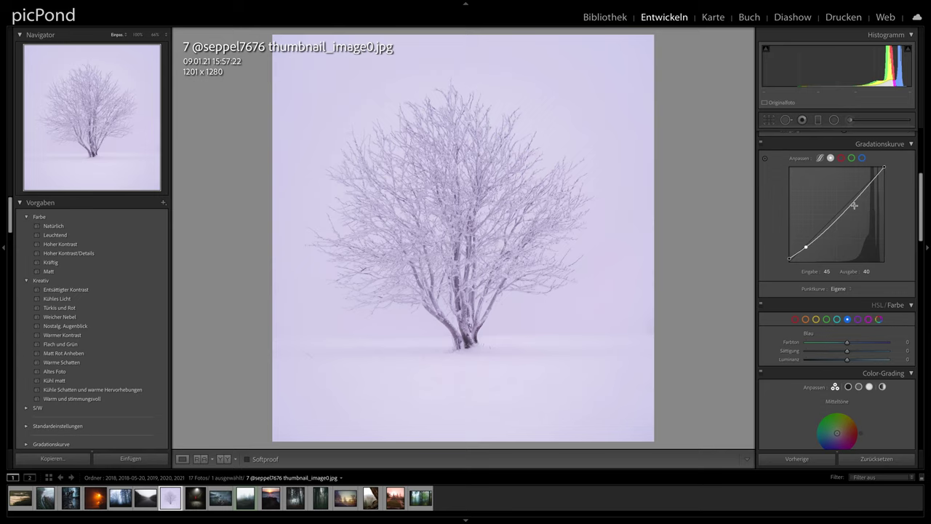
left_click_drag(860, 195, 861, 196)
scroll(802, 224, "up", 3)
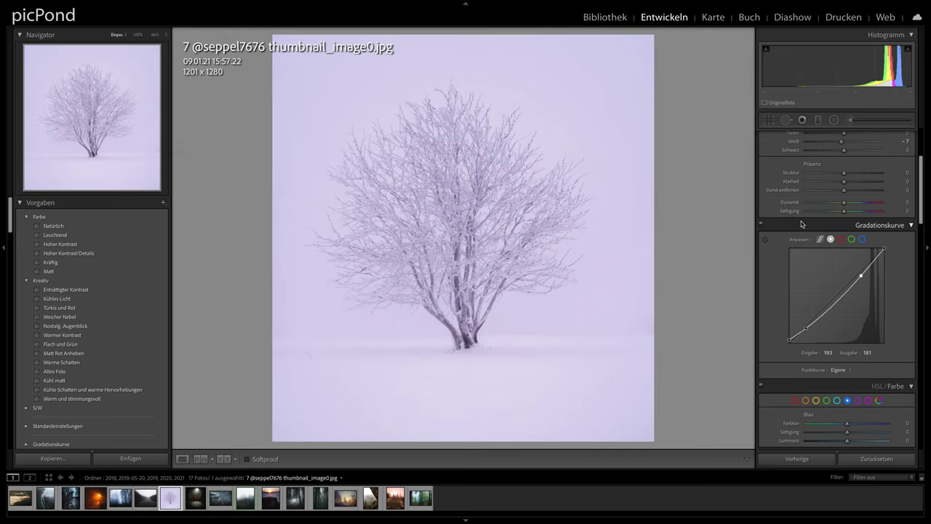
left_click(538, 181)
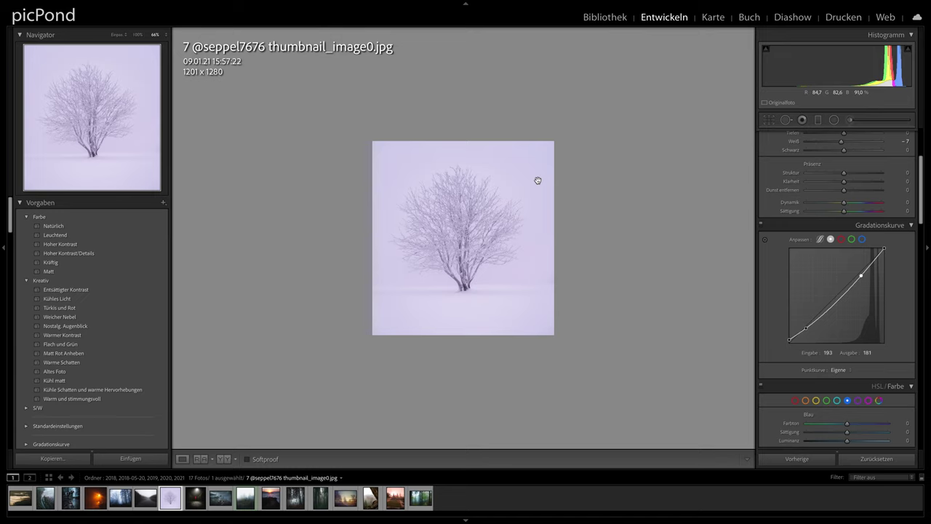
Advance to the misty night alley photo with the red-clad figure.
key("Right")
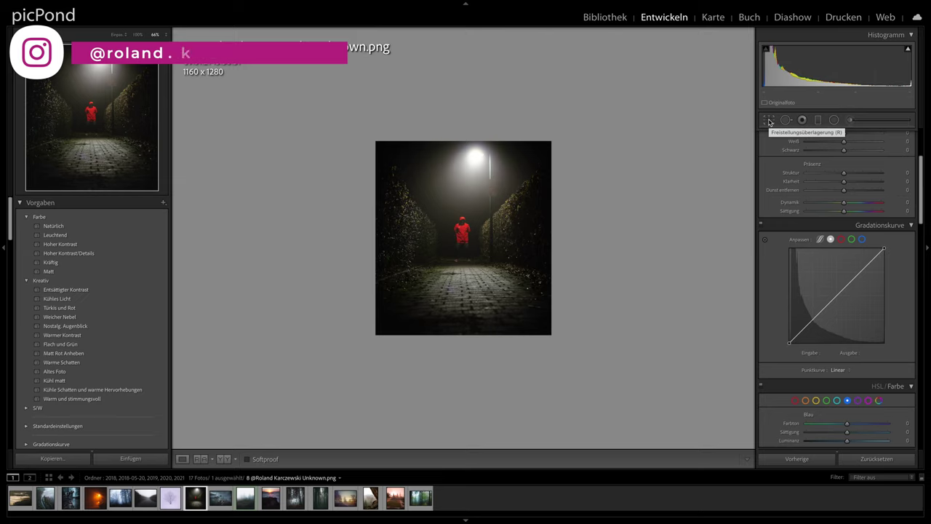
scroll(835, 181, "up", 5)
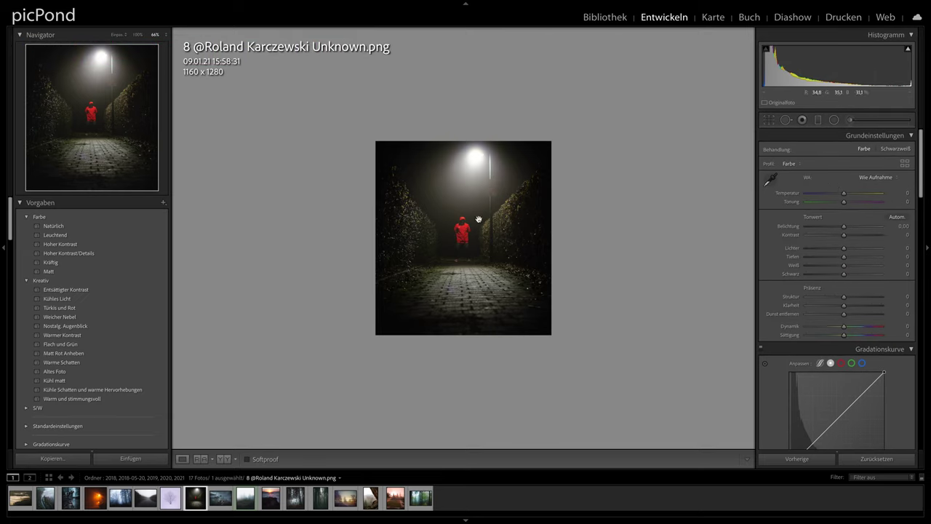
Crop the alley photo to 4 x 5 / 8 x 10, trimming the bottom and shifting it left.
left_click(768, 120)
left_click(886, 152)
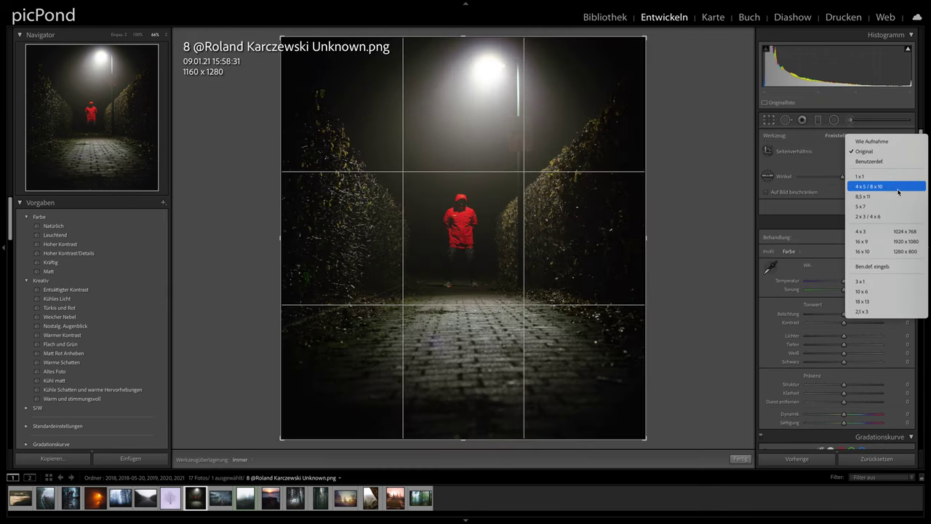
left_click(899, 191)
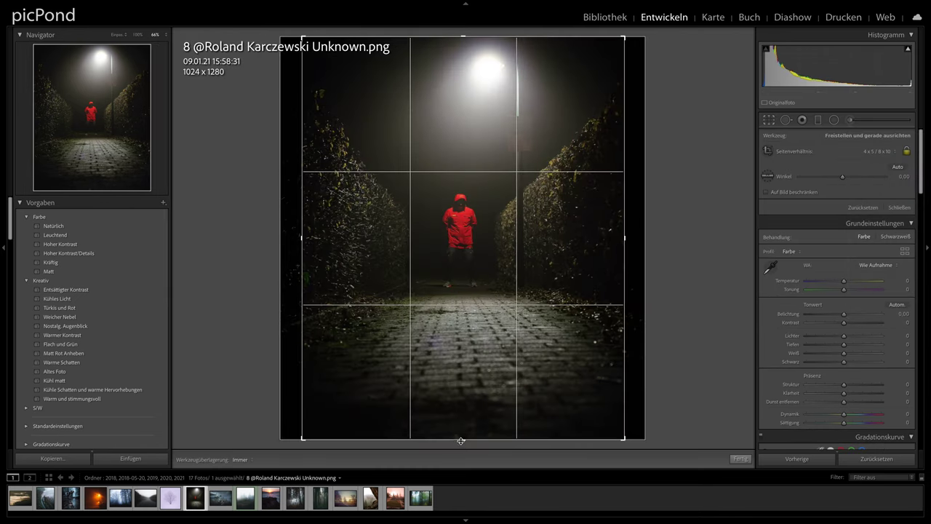
left_click_drag(461, 440, 465, 426)
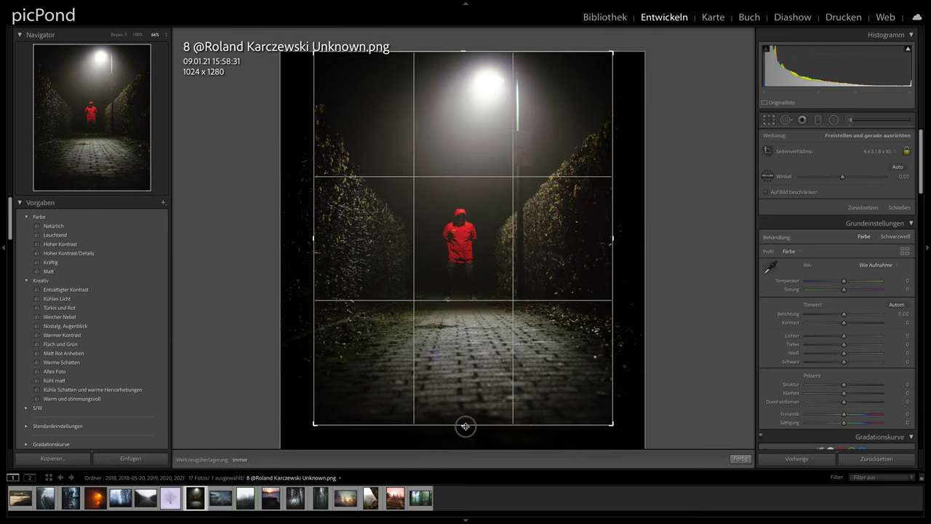
left_click(465, 425)
left_click_drag(467, 363, 464, 363)
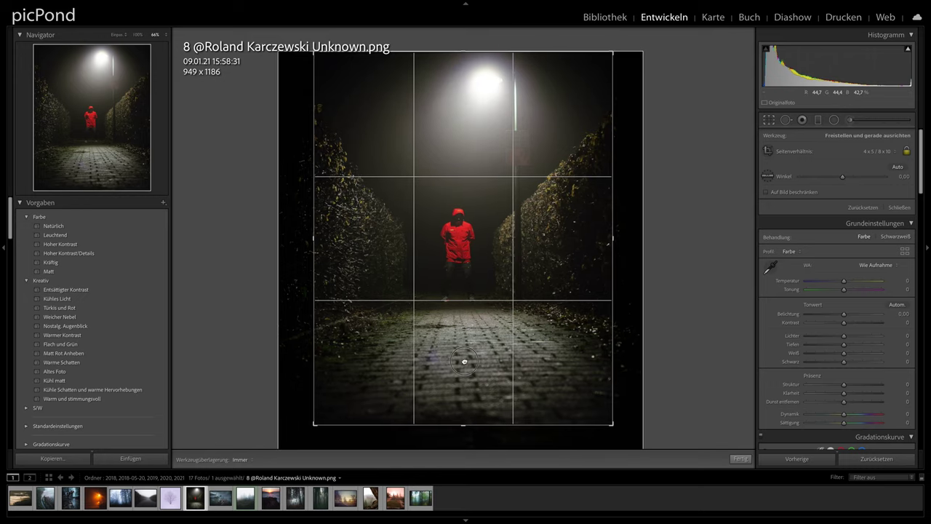
left_click(770, 121)
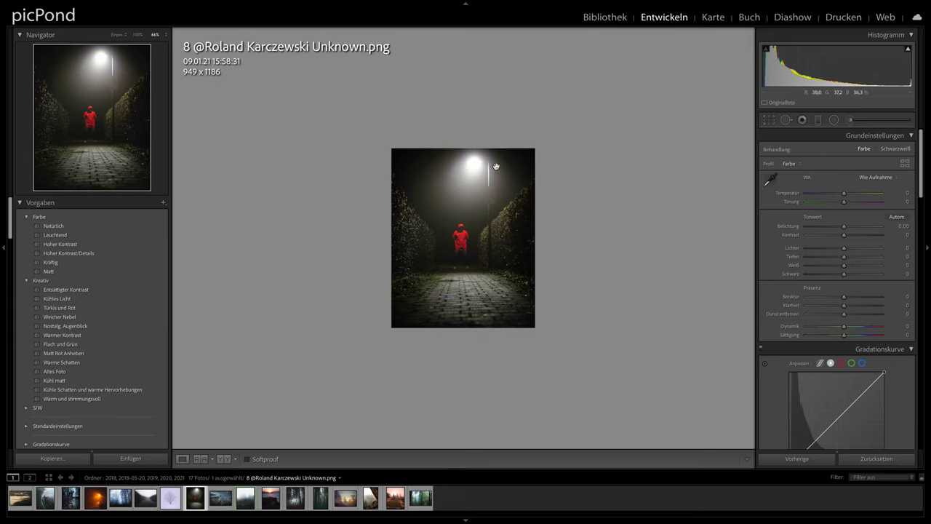
Refine the crop by tightening, then extending the bottom edge to 979 × 1224.
left_click(770, 121)
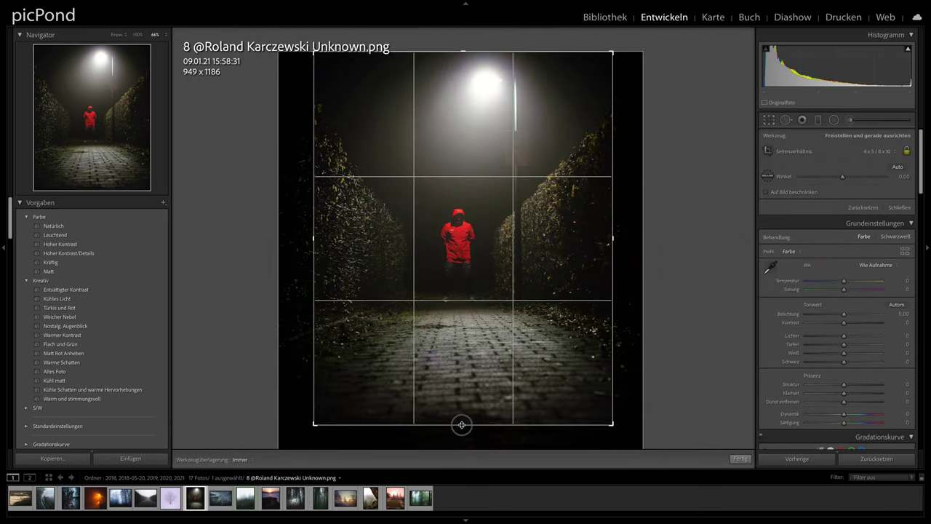
left_click_drag(461, 425, 467, 392)
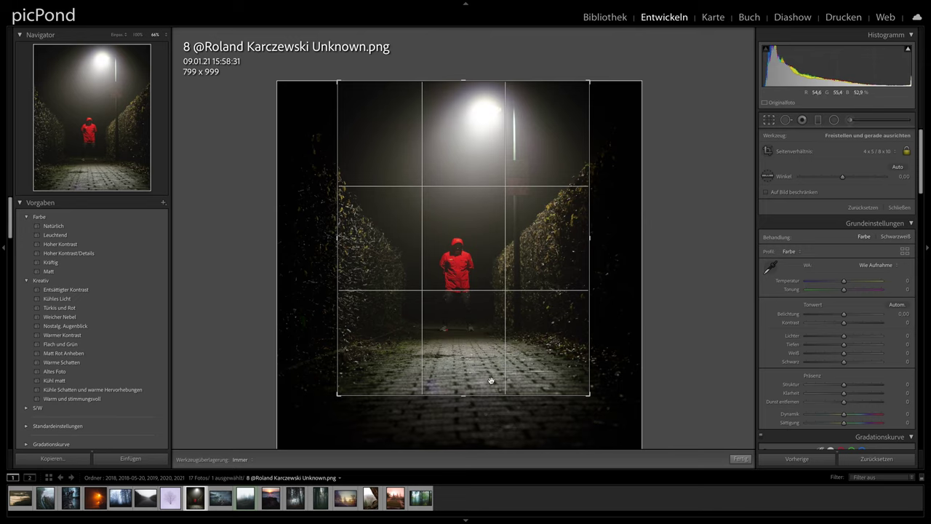
left_click_drag(463, 396, 465, 384)
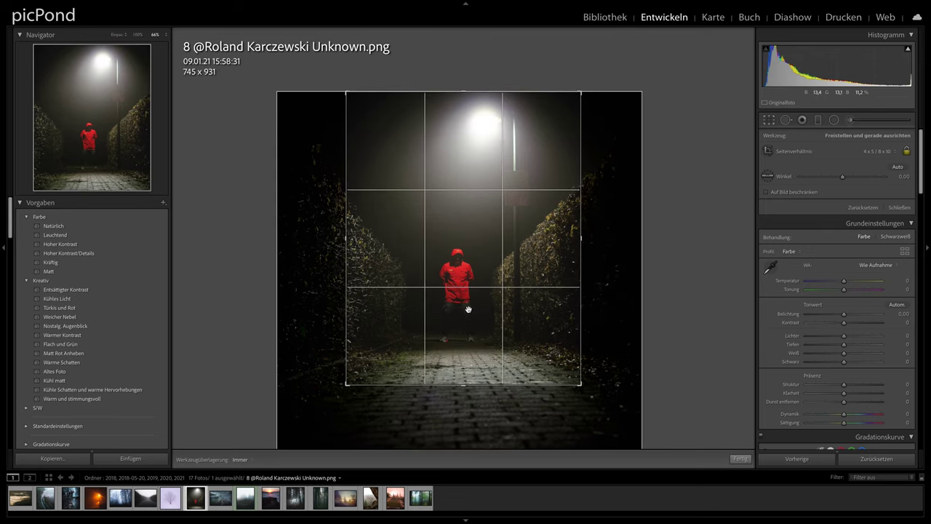
left_click(769, 118)
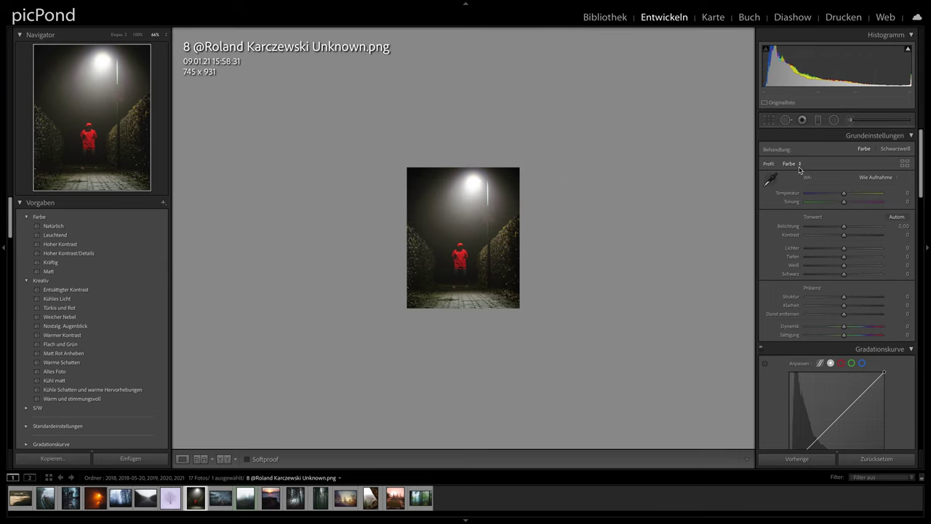
left_click(769, 120)
left_click_drag(464, 389, 464, 431)
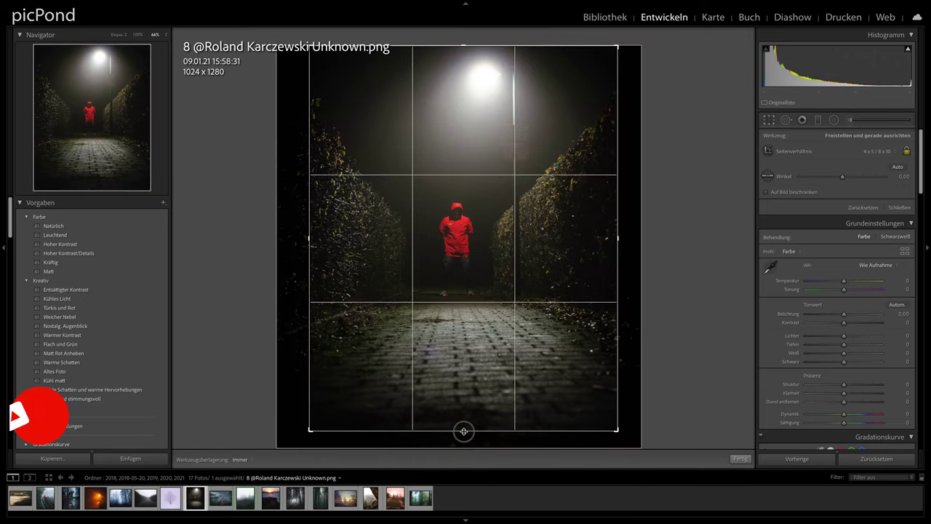
left_click(775, 124)
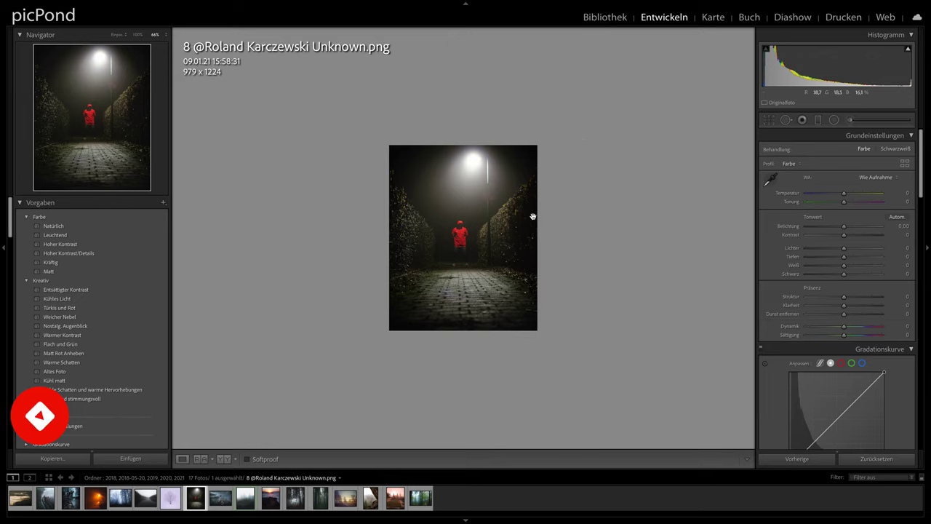
Set the alley photo's Highlights to +21 and Whites to +14.
mouse_move(829, 251)
left_mouse_down()
mouse_move(861, 253)
mouse_move(851, 251)
left_mouse_up()
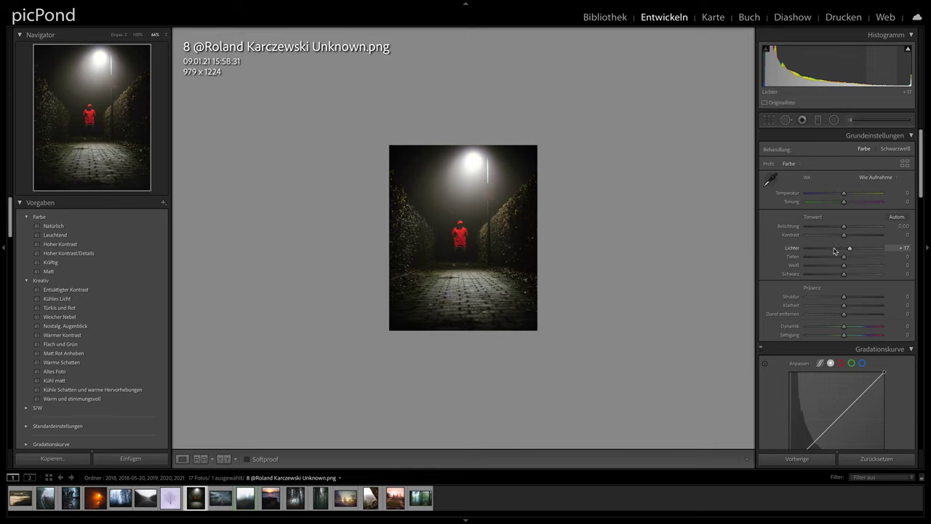
left_click(835, 251)
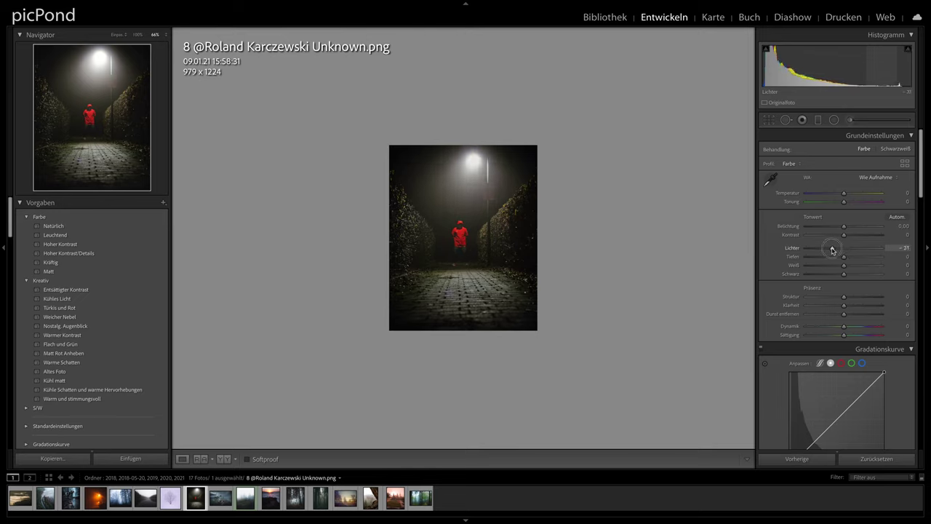
left_click_drag(832, 251, 840, 251)
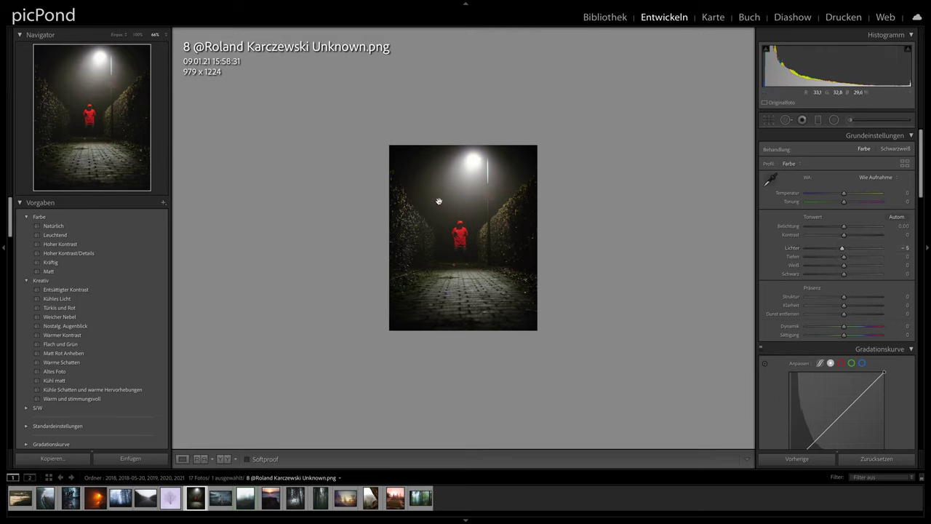
mouse_move(842, 249)
left_mouse_down()
mouse_move(854, 250)
mouse_move(848, 267)
left_mouse_up()
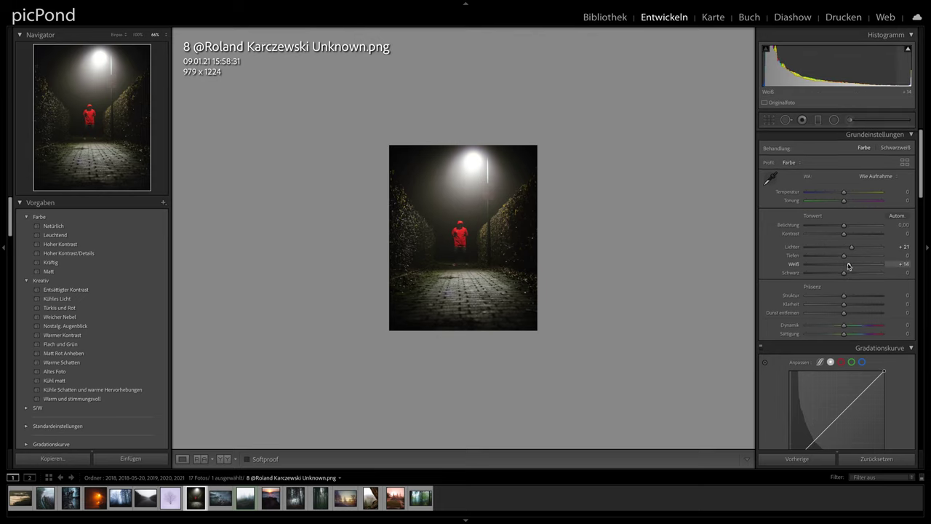
Nudge the tone curve's black point and warm Temperature to +11.
scroll(841, 265, "down", 5)
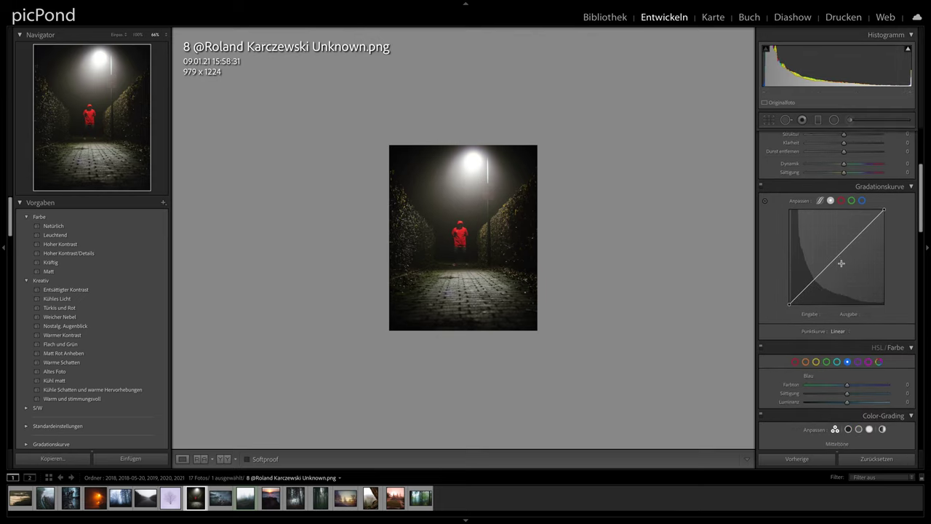
left_click_drag(789, 301, 790, 298)
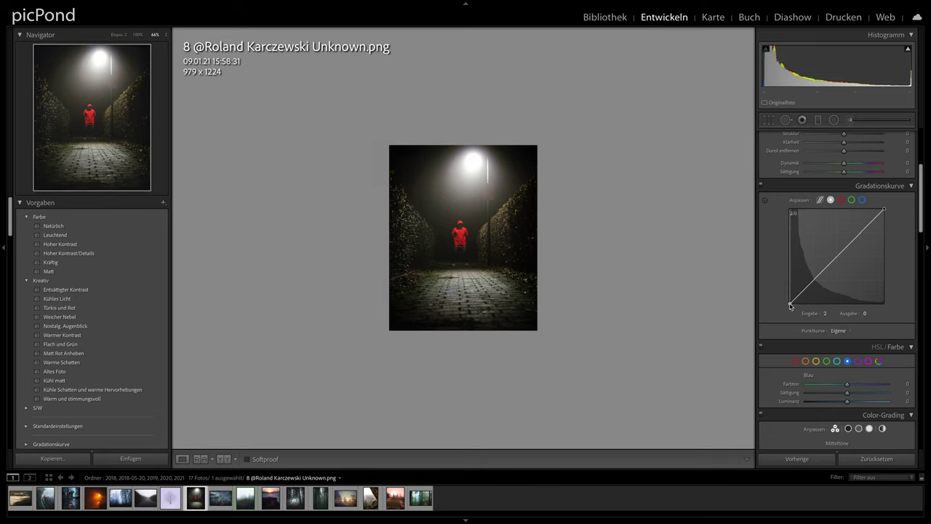
scroll(789, 302, "up", 5)
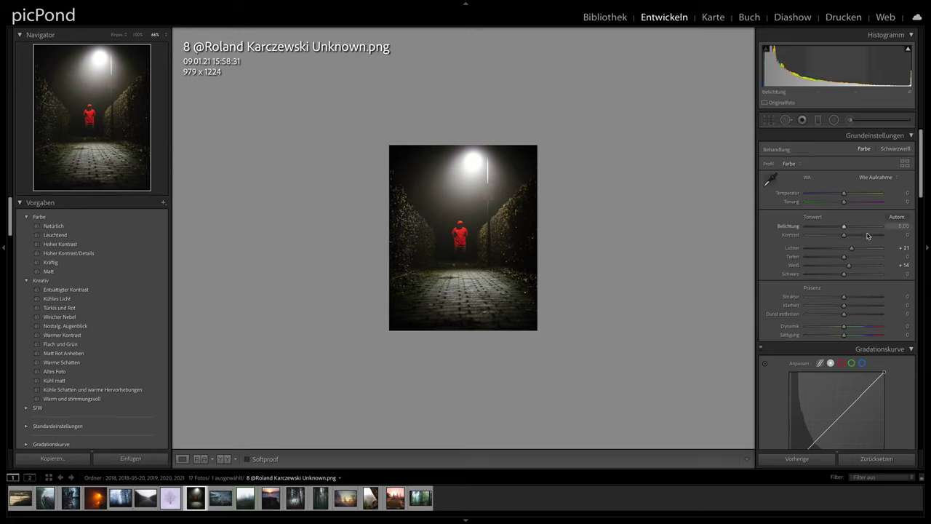
left_click_drag(843, 195, 849, 197)
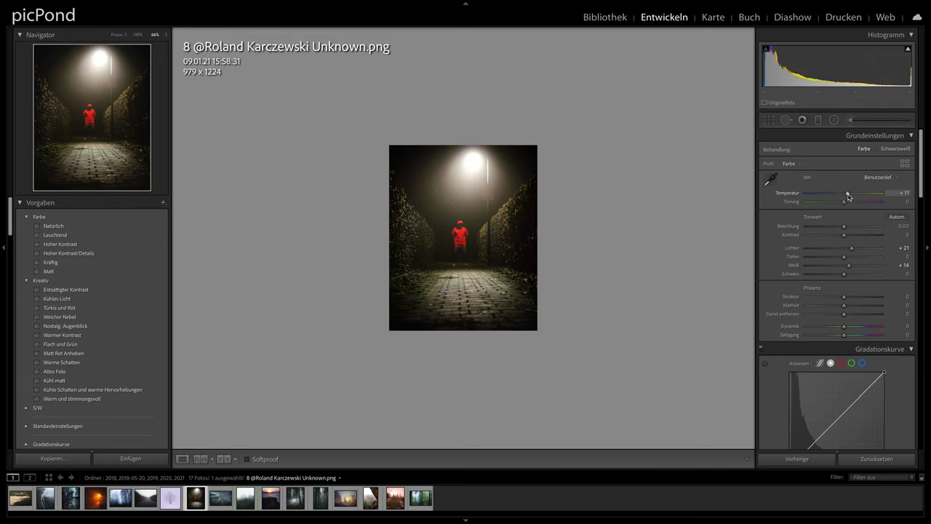
Cool the temperature, try Vibrance -12, then reset Vibrance and Saturation to 0.
left_click_drag(849, 197, 840, 196)
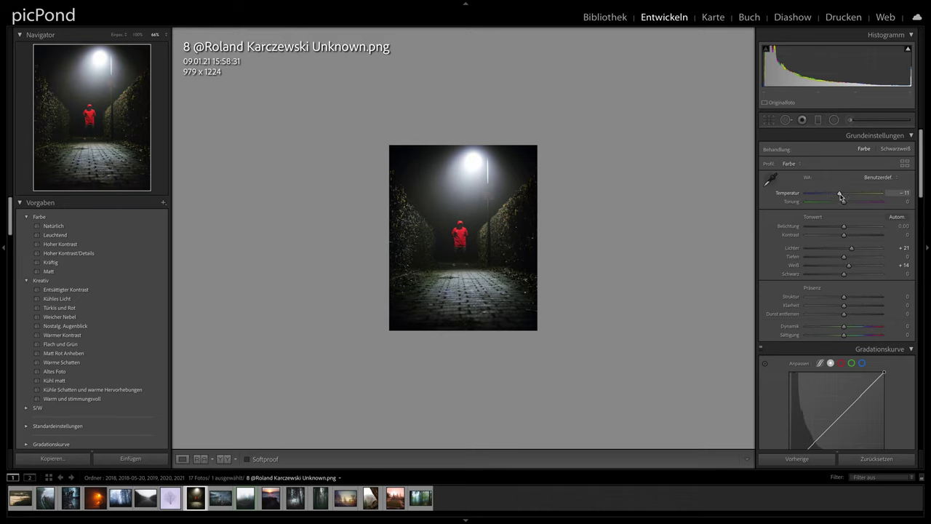
scroll(838, 241, "down", 3)
left_click_drag(836, 260, 825, 268)
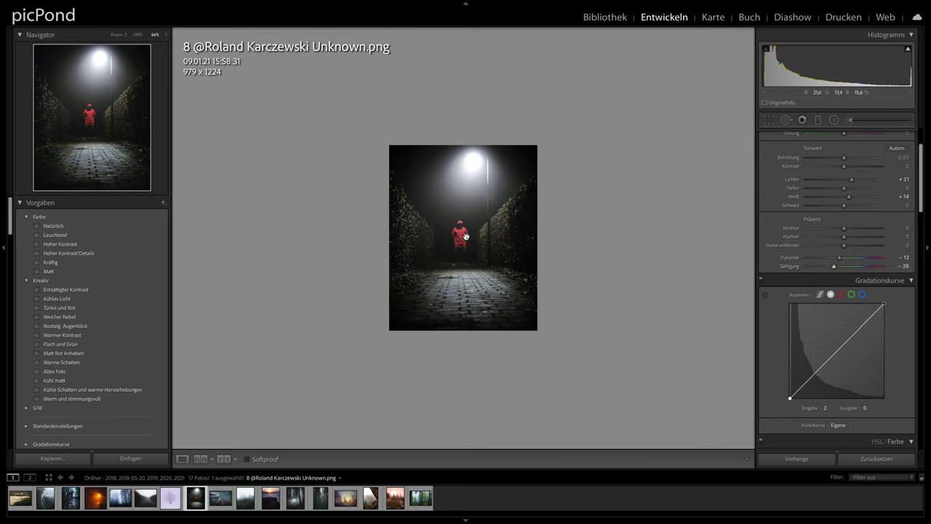
double_click(789, 264)
double_click(789, 259)
Settle Temperature at -2 and move on to the foggy rock photo.
scroll(852, 171, "up", 2)
scroll(851, 171, "down", 1)
left_click_drag(840, 194, 844, 195)
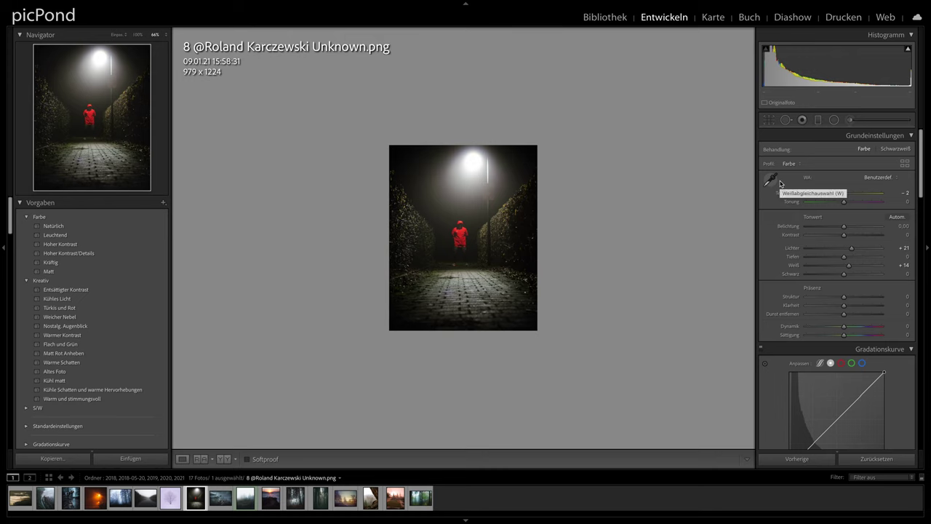
key("Right")
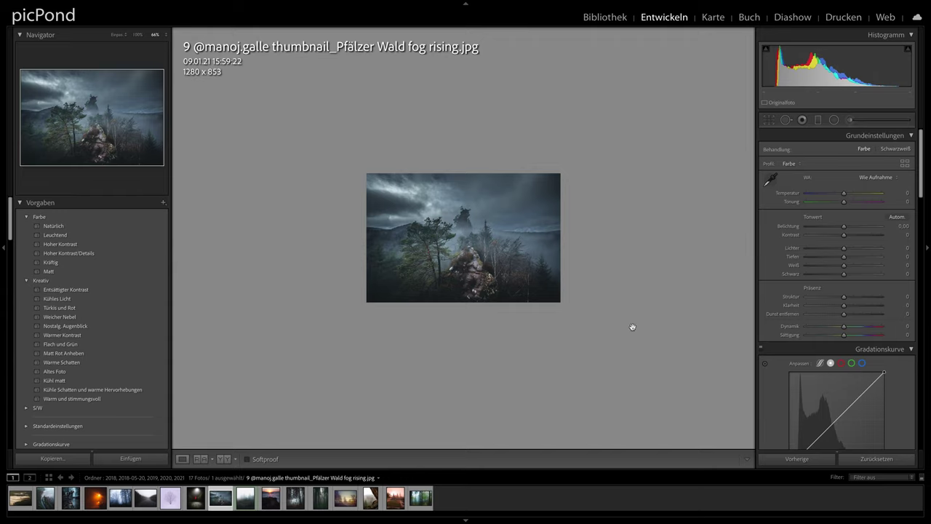
View the foggy rock photo at 100% and crop it to a landscape 4 x 5 / 8 x 10 frame.
left_click(166, 35)
left_click(171, 50)
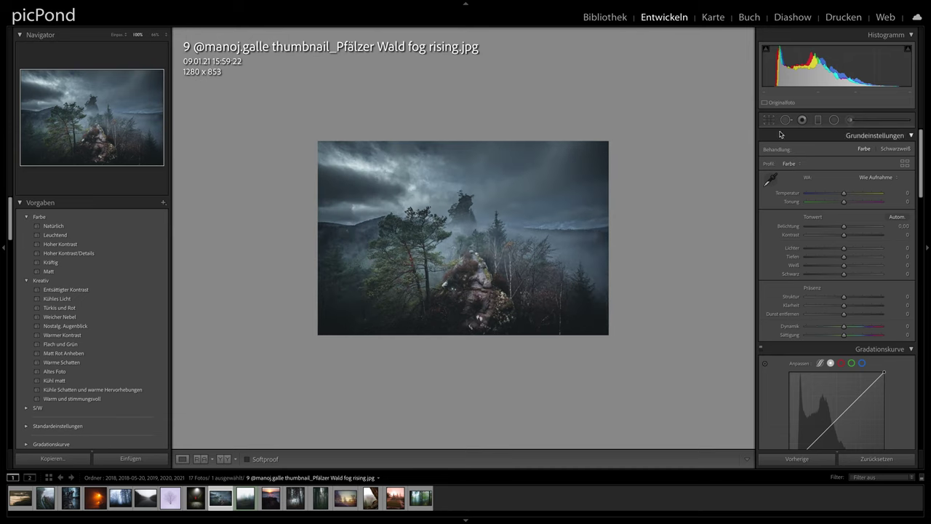
left_click(769, 120)
left_click(879, 154)
left_click(899, 190)
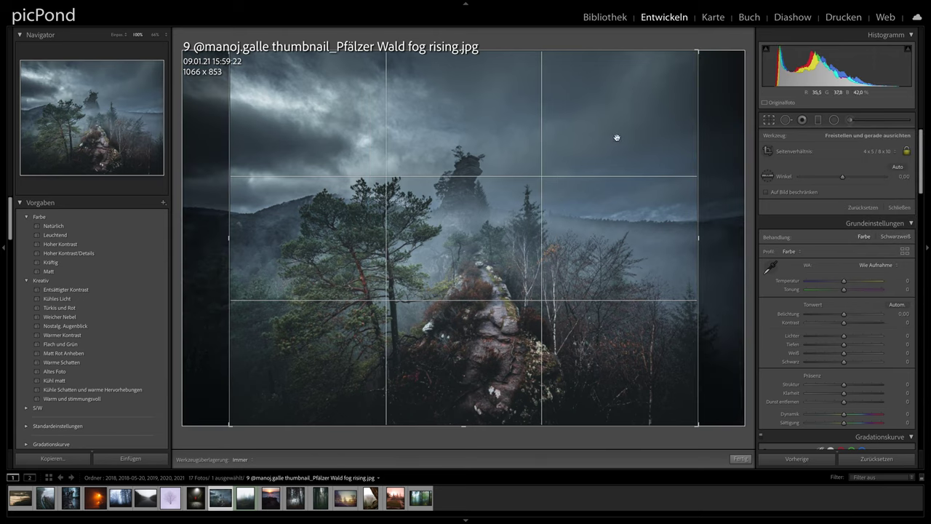
left_click_drag(697, 51, 441, 100)
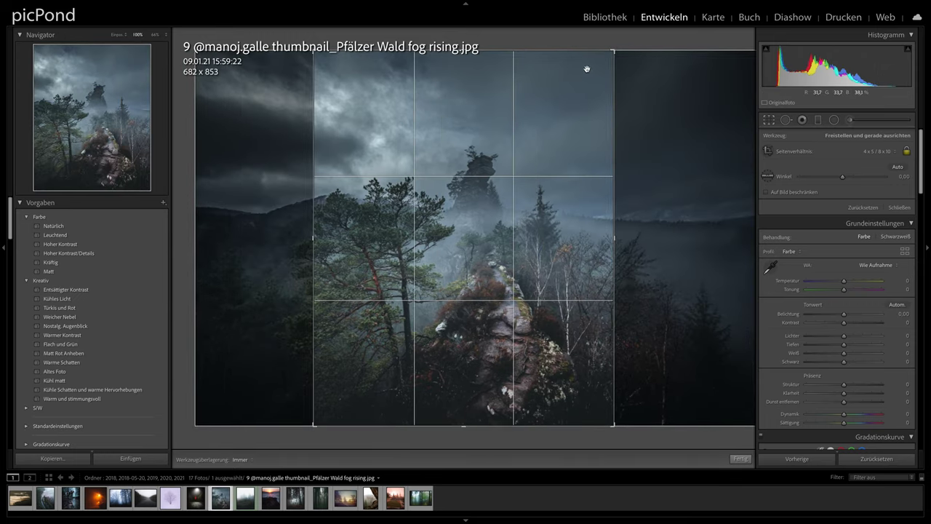
left_click_drag(615, 50, 798, 106)
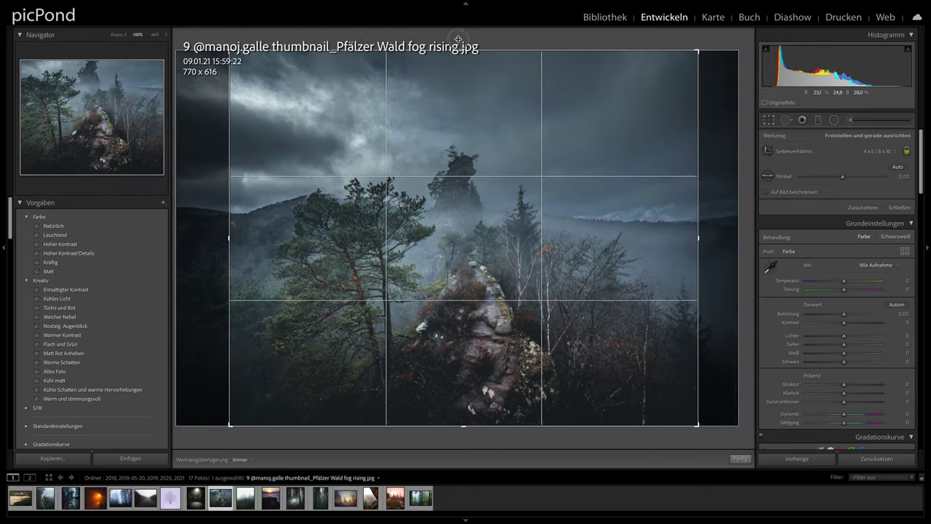
left_click(769, 121)
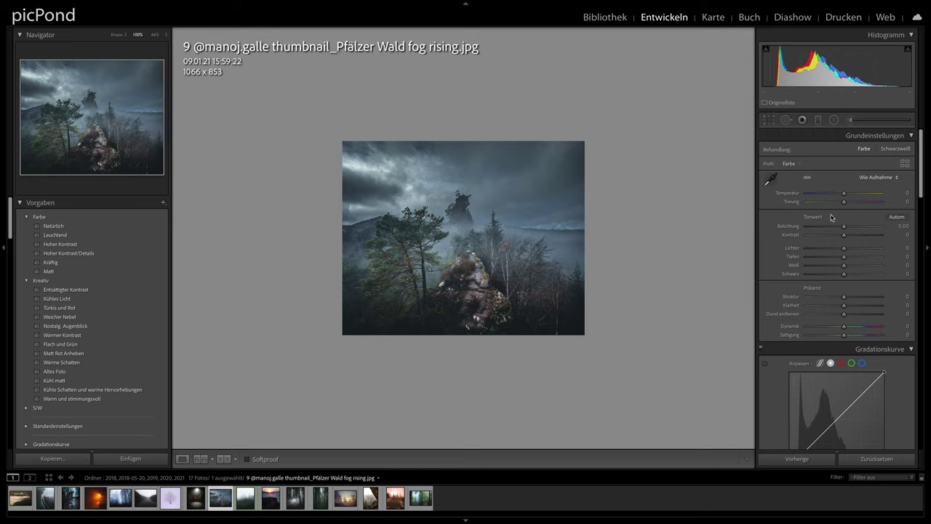
Try warmer and cooler values, reset, then set the foggy rock photo's Temperature to +6.
left_click_drag(845, 195, 846, 196)
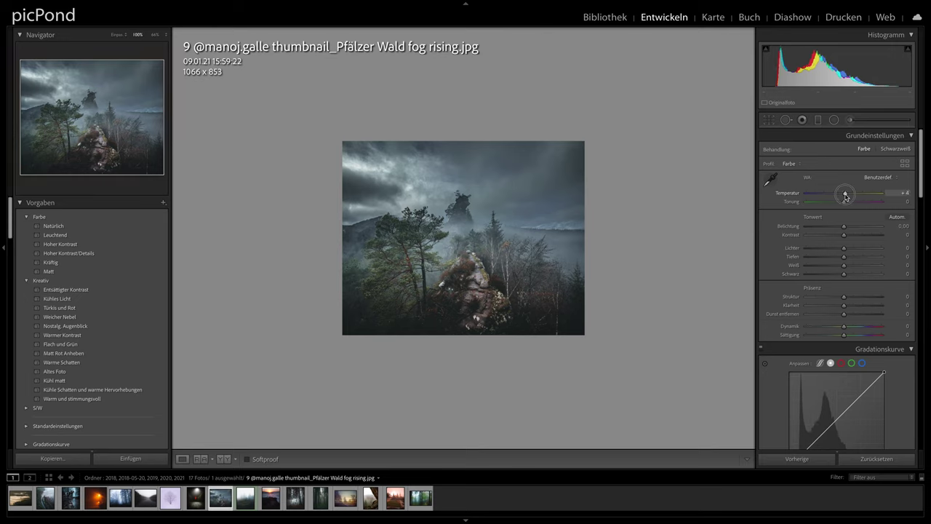
left_click_drag(846, 196, 839, 197)
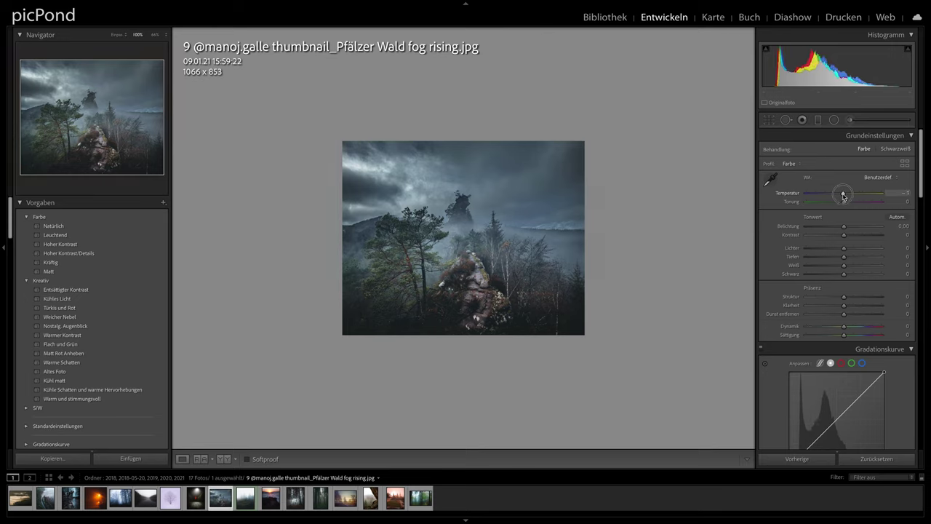
double_click(787, 195)
left_click(847, 195)
left_click_drag(847, 195, 846, 195)
left_click(849, 120)
Undo a stray brush stroke on the rock and close the Adjustment Brush.
scroll(449, 247, "down", 5)
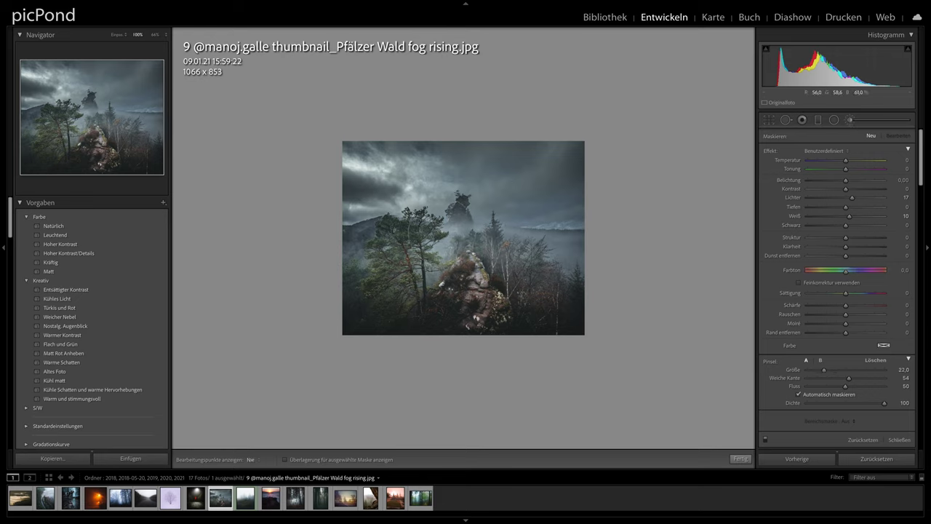
mouse_move(385, 251)
left_mouse_down()
mouse_move(369, 262)
mouse_move(575, 247)
left_mouse_up()
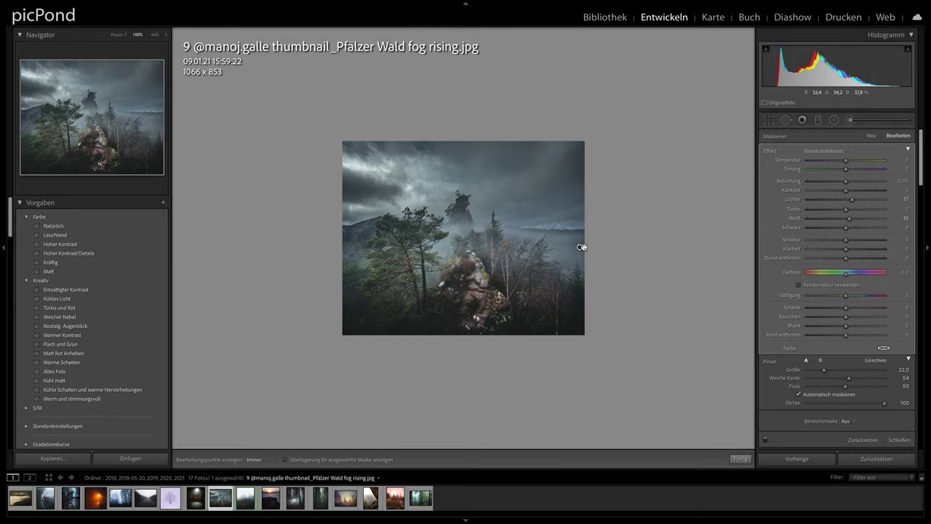
key("ctrl+z")
key("h")
key("k")
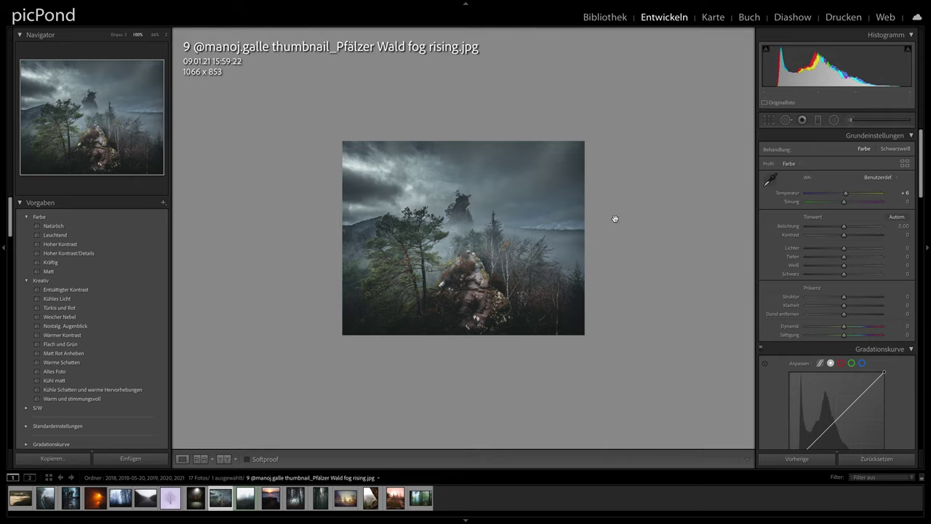
Reopen the brush, shrink it to size 12, select the rock adjustment, then close it.
left_click(851, 120)
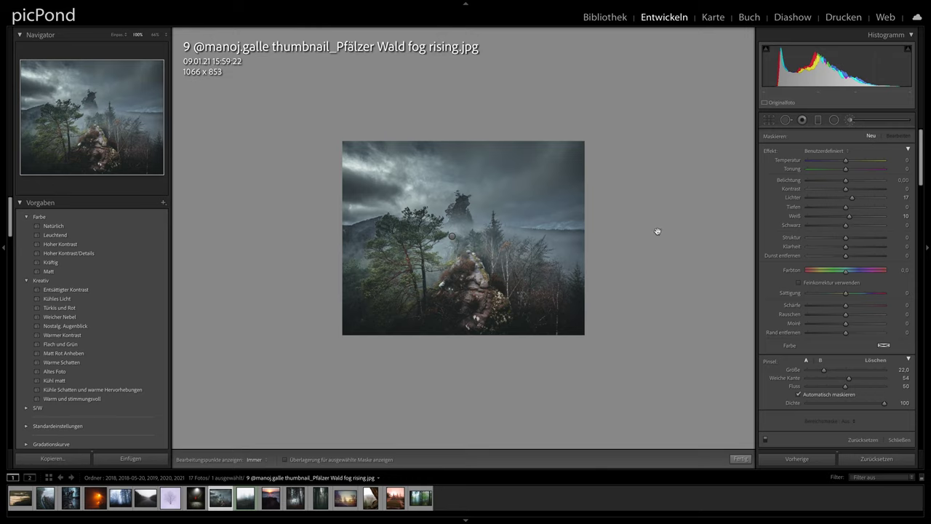
key("h")
key("bracketleft")
left_click(471, 291)
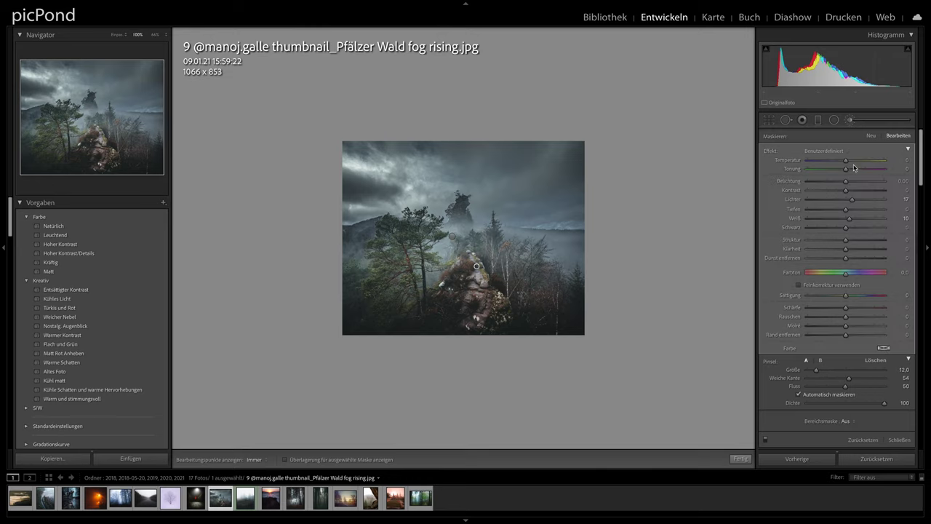
left_click(850, 120)
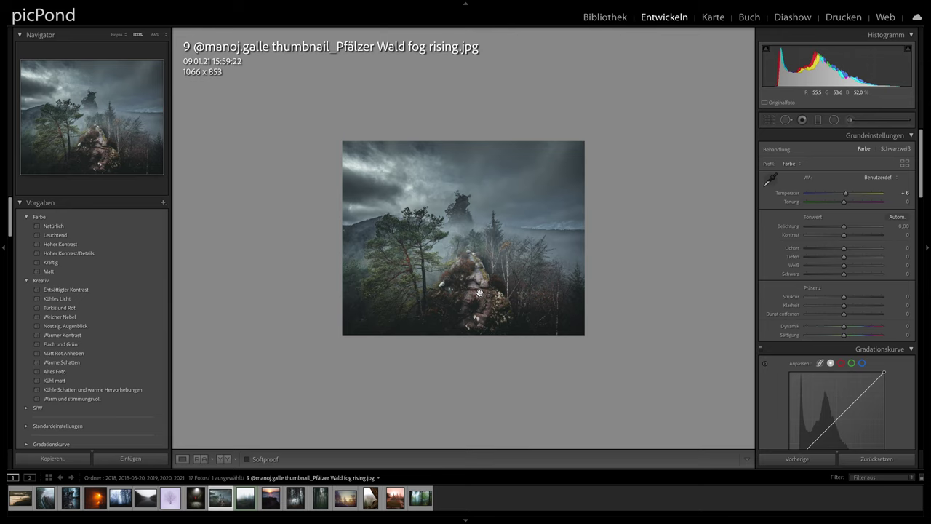
Zoom in to inspect the rock photo, zoom back out, and advance to the hunting-stand photo.
left_click(480, 292)
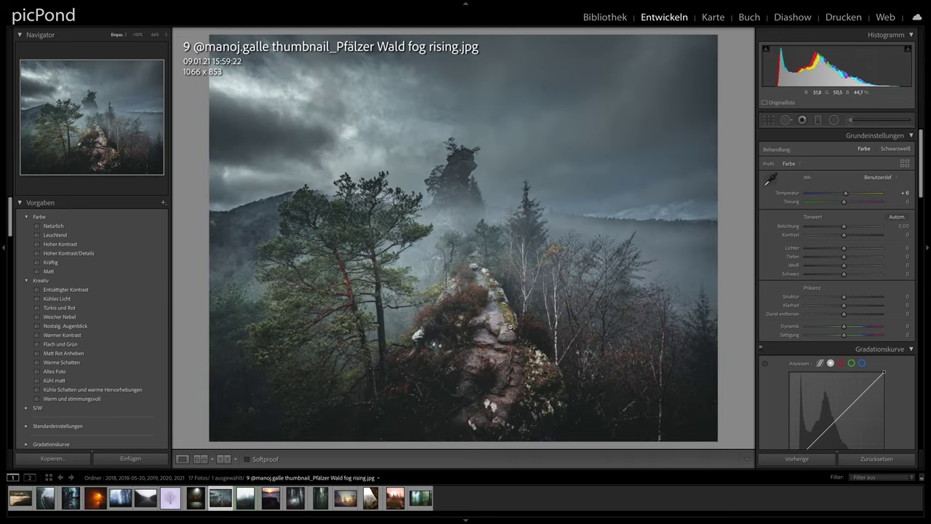
left_click(487, 307)
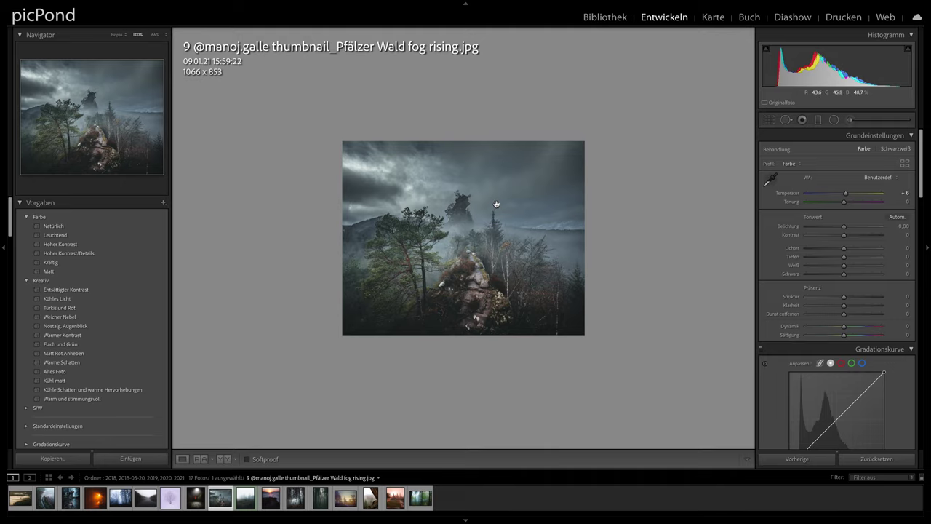
key("Right")
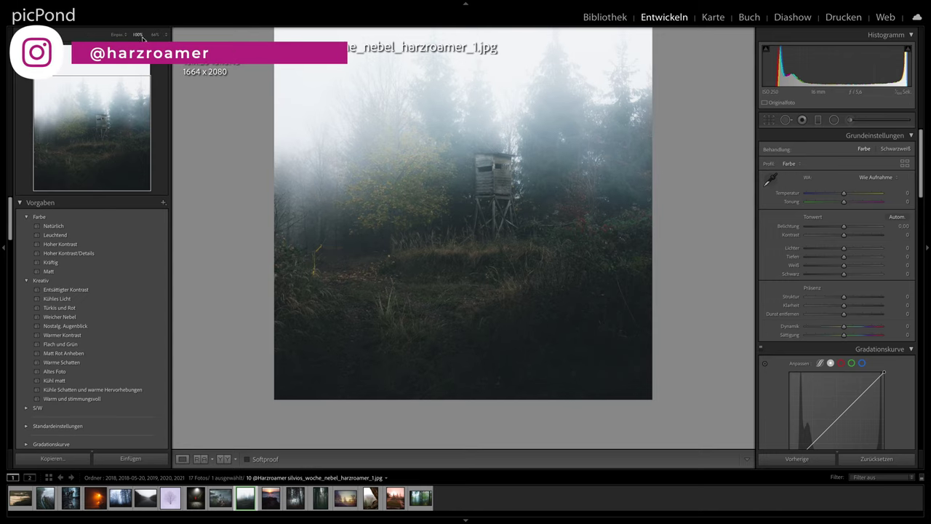
Set the Navigator zoom to 66% to show the whole hunting-stand photo.
left_click(168, 35)
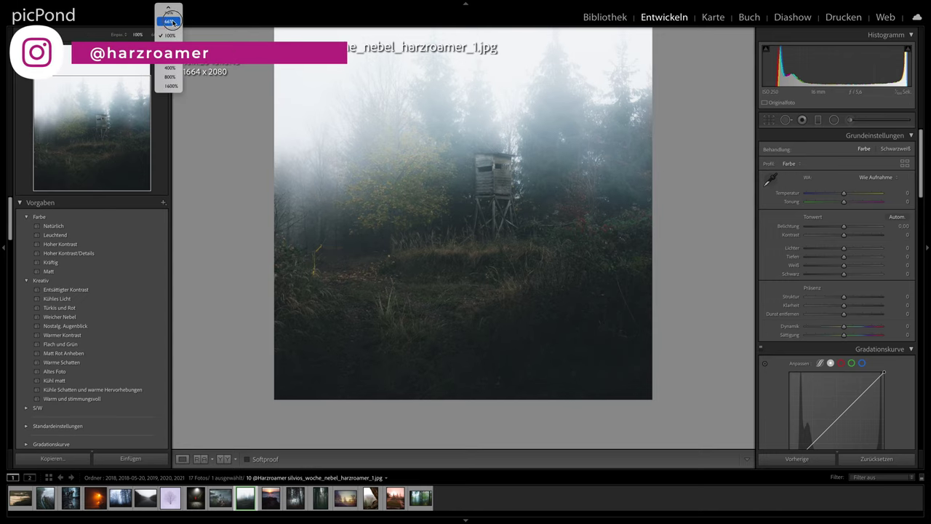
left_click(169, 21)
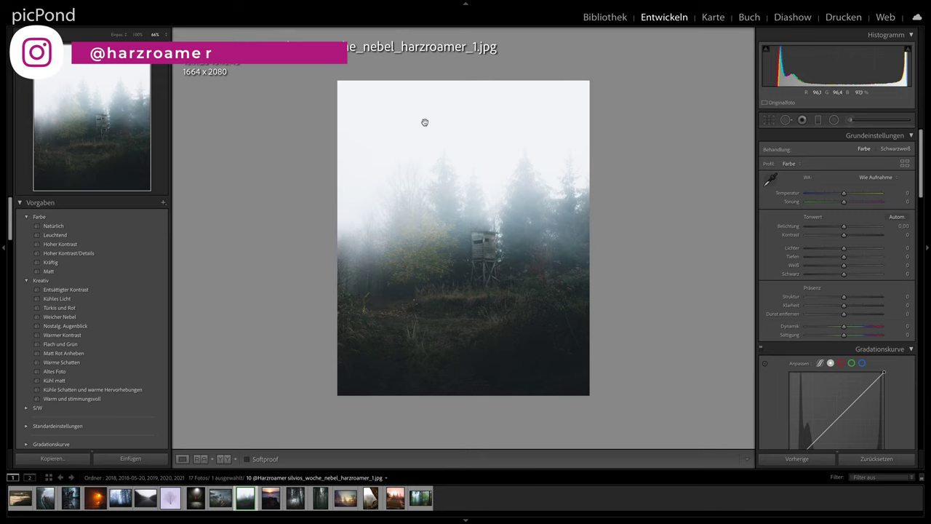
Crop the hunting-stand photo to a 4 x 5 / 8 x 10 portrait frame, trimming the bottom.
left_click(769, 120)
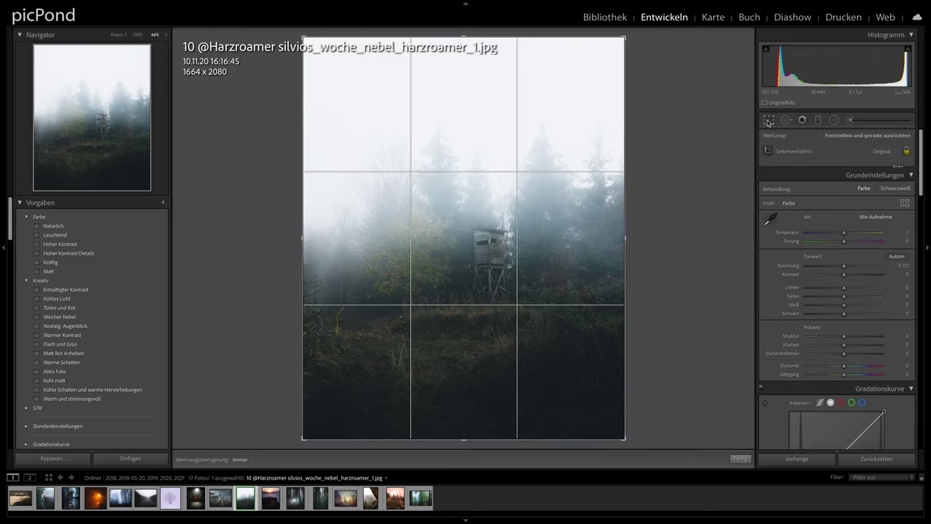
left_click(884, 151)
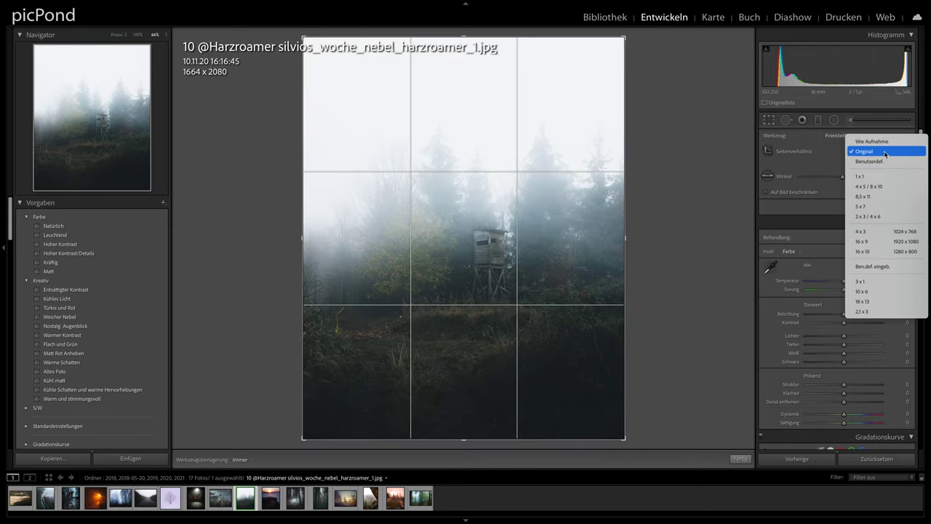
left_click(882, 187)
left_click_drag(464, 439, 466, 421)
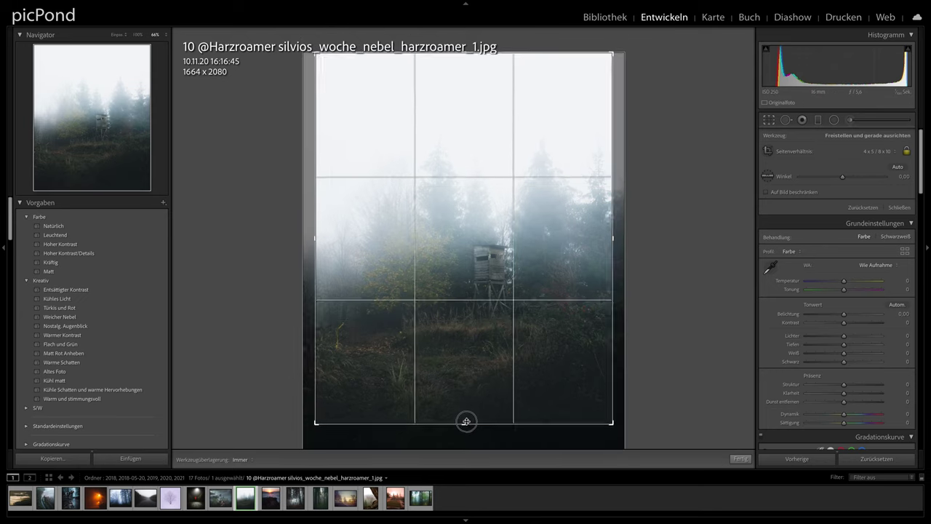
left_click_drag(486, 378, 535, 329)
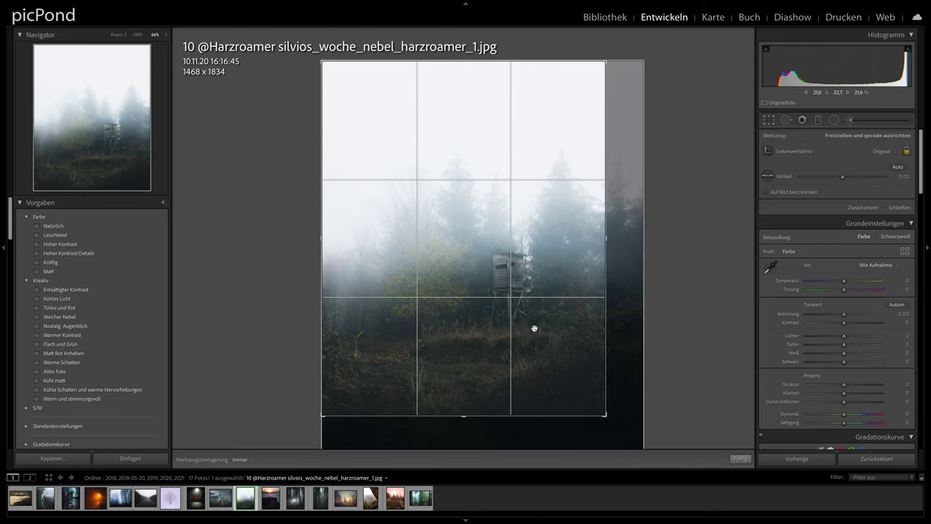
left_click_drag(461, 415, 461, 408)
left_click_drag(490, 330, 490, 329)
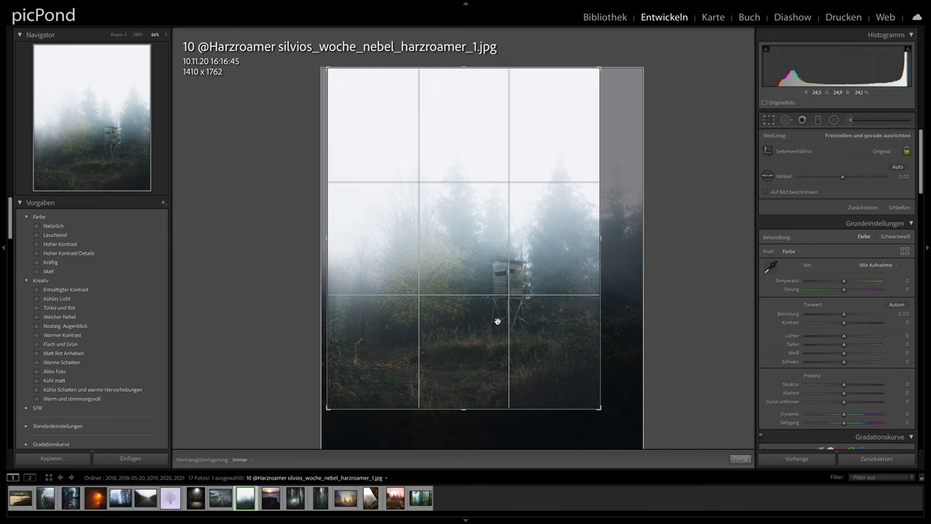
left_click(769, 121)
Flip the crop to landscape and reposition the photo, ending at 1633 x 1306.
left_click(769, 121)
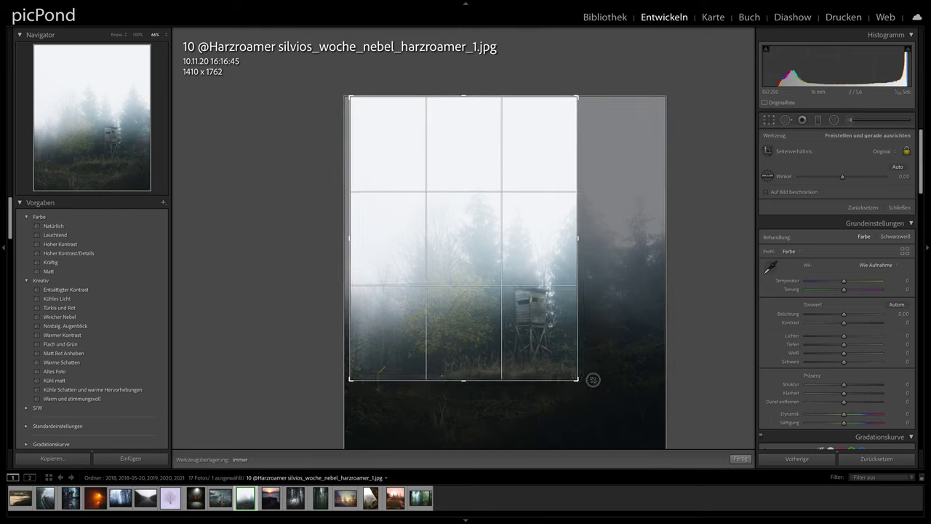
key("x")
left_click_drag(532, 191, 549, 170)
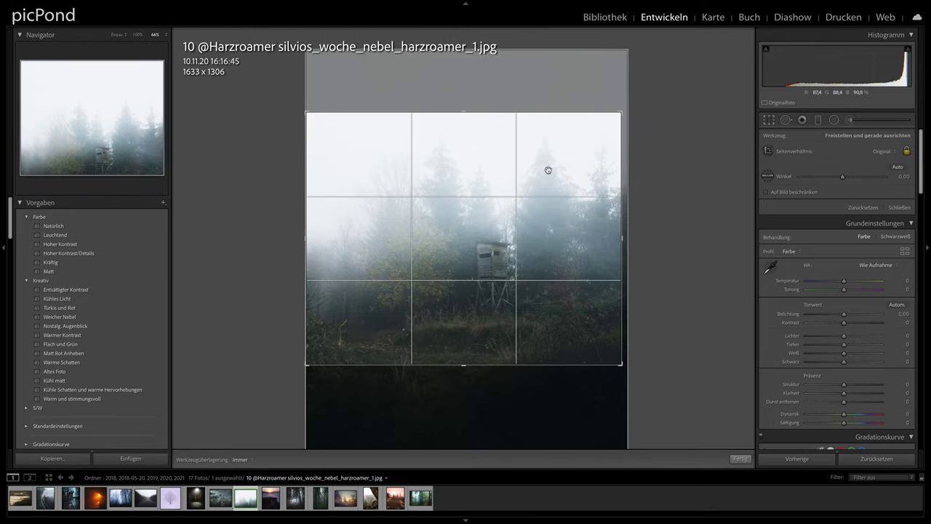
left_click(765, 121)
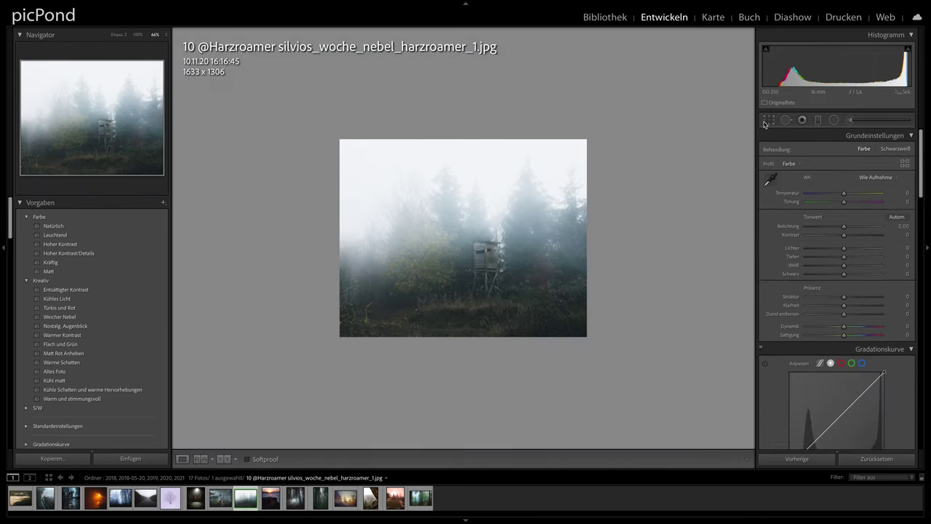
Reset Highlights to 0, brush a local adjustment across the forest, and set Temperature to −2.
mouse_move(833, 246)
left_mouse_down()
mouse_move(813, 250)
mouse_move(840, 249)
left_mouse_up()
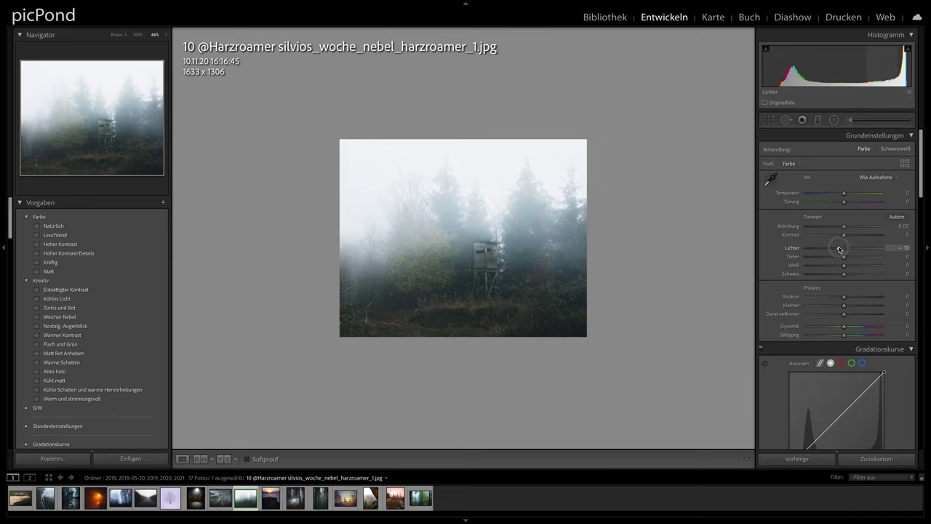
double_click(840, 249)
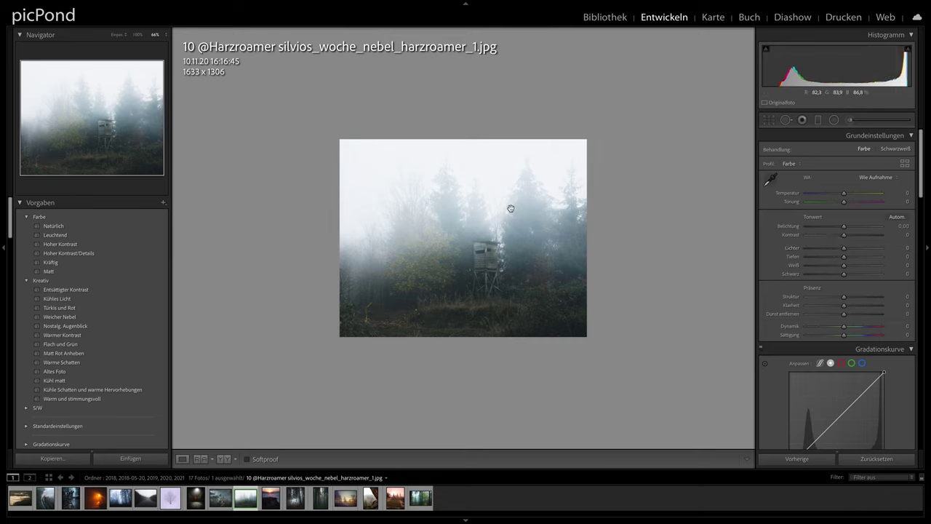
left_click(850, 121)
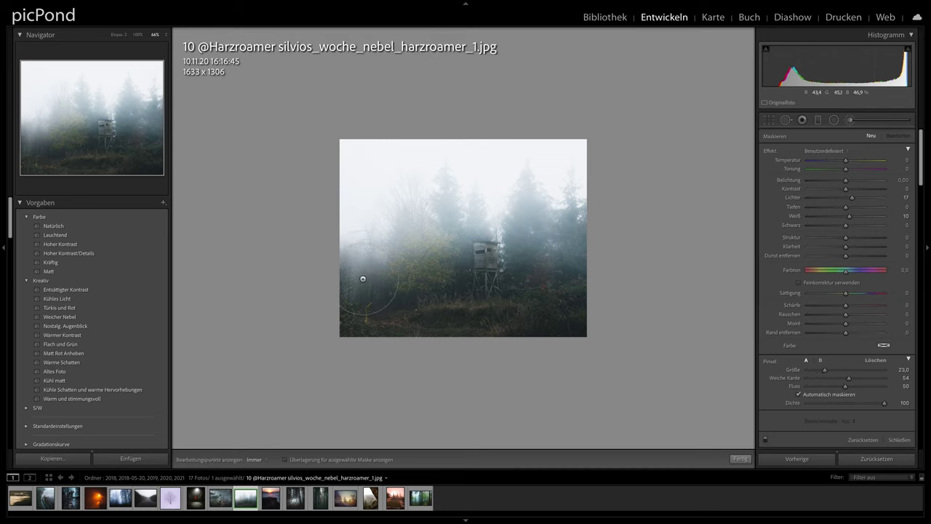
left_click_drag(376, 274, 515, 270)
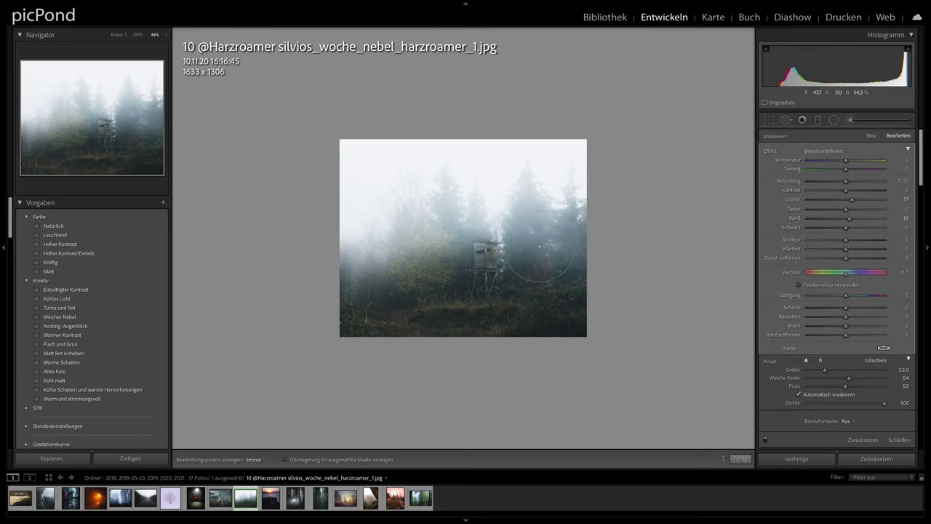
key("h")
left_click(849, 121)
left_click_drag(844, 195, 844, 196)
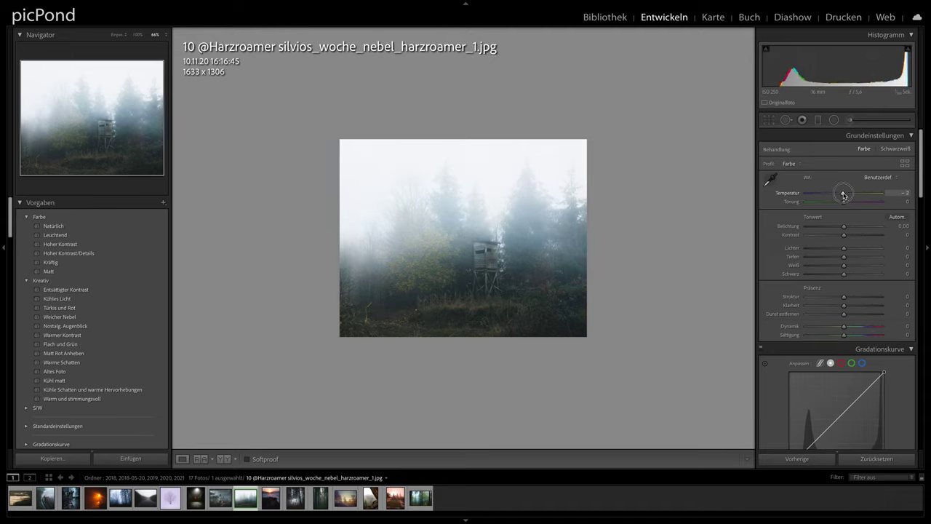
Set Vibrance to −3 and Saturation to +10 in the Basic panel.
scroll(845, 207, "down", 5)
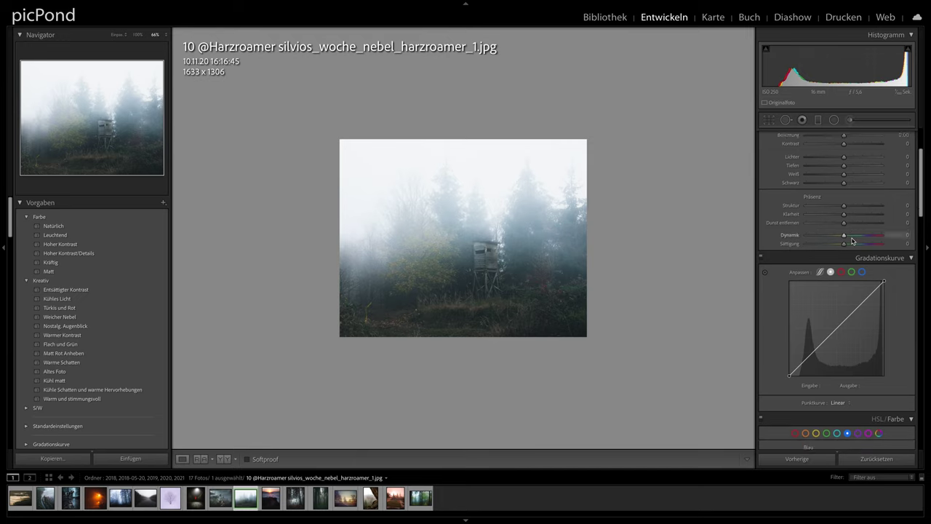
left_click_drag(844, 214, 842, 214)
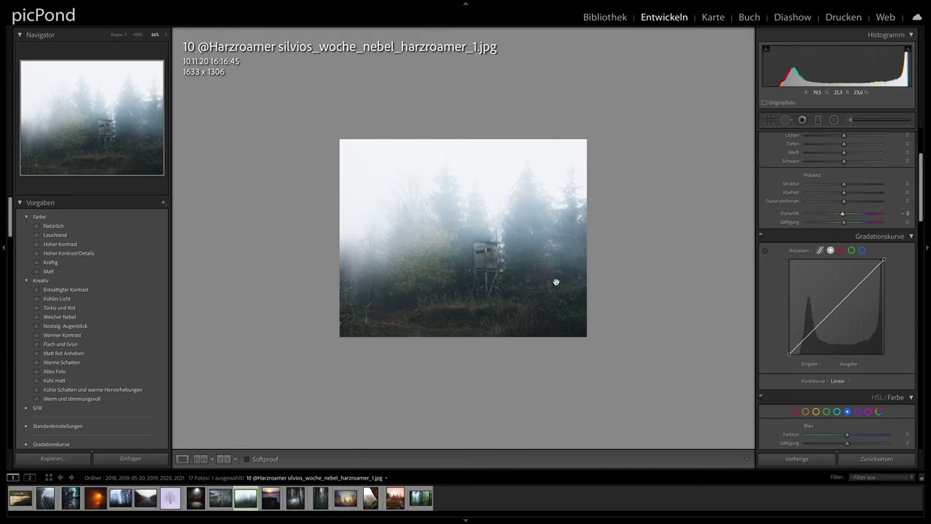
left_click_drag(844, 222, 847, 222)
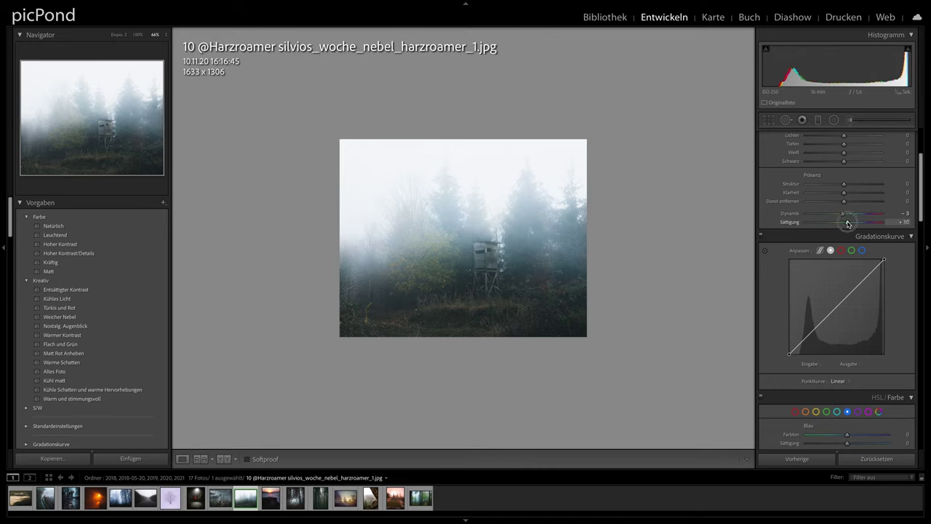
Lift the tone curve's black point to about output 6.
scroll(837, 247, "down", 2)
scroll(821, 275, "down", 2)
left_click_drag(790, 257, 788, 255)
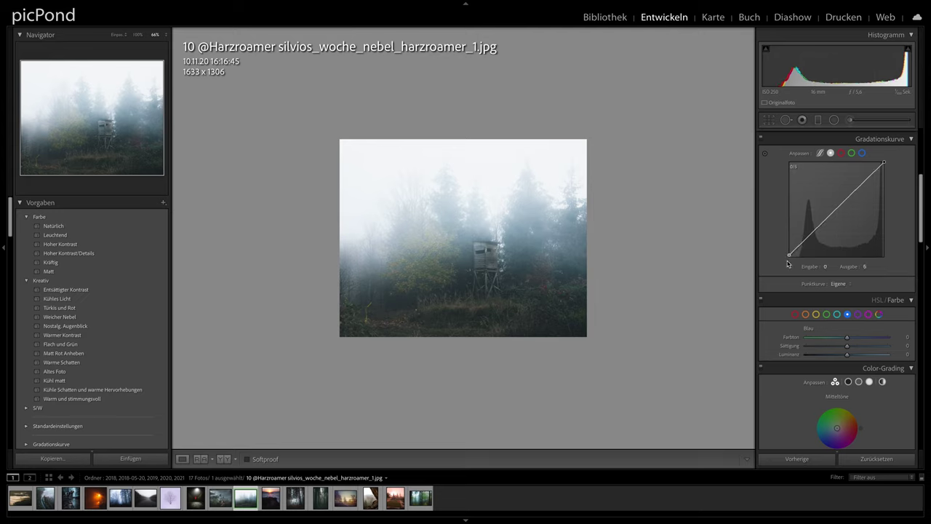
Add tone-curve points at 53→55 and 184→183 to ease the shadows.
left_click(809, 239)
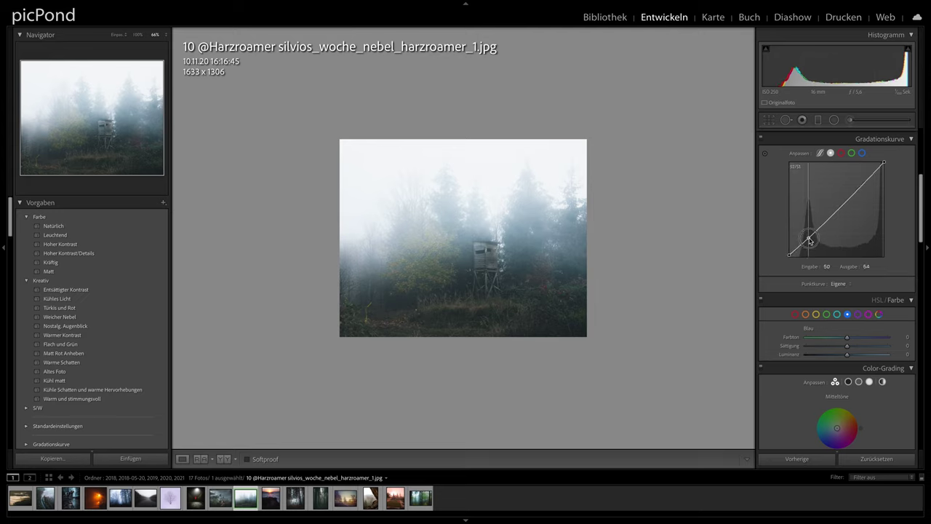
left_click(858, 190)
left_click_drag(858, 190, 857, 189)
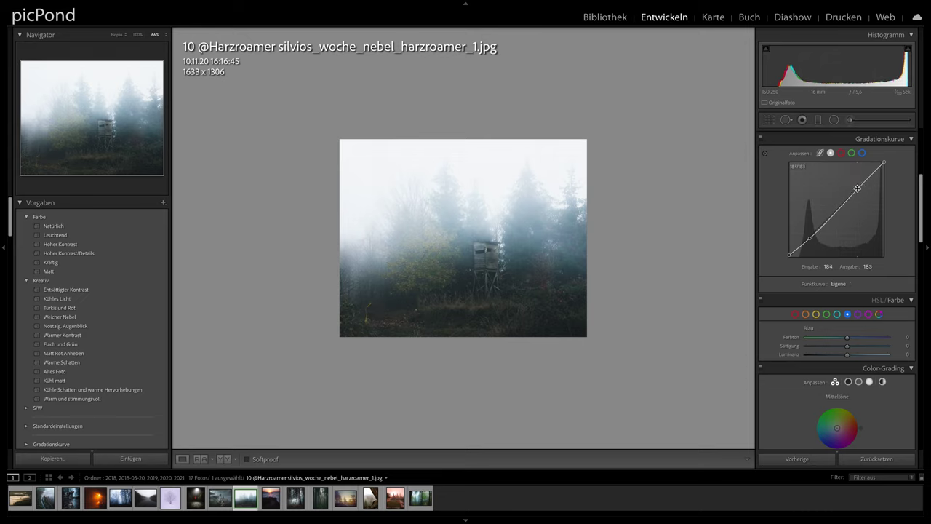
left_click_drag(811, 238, 809, 236)
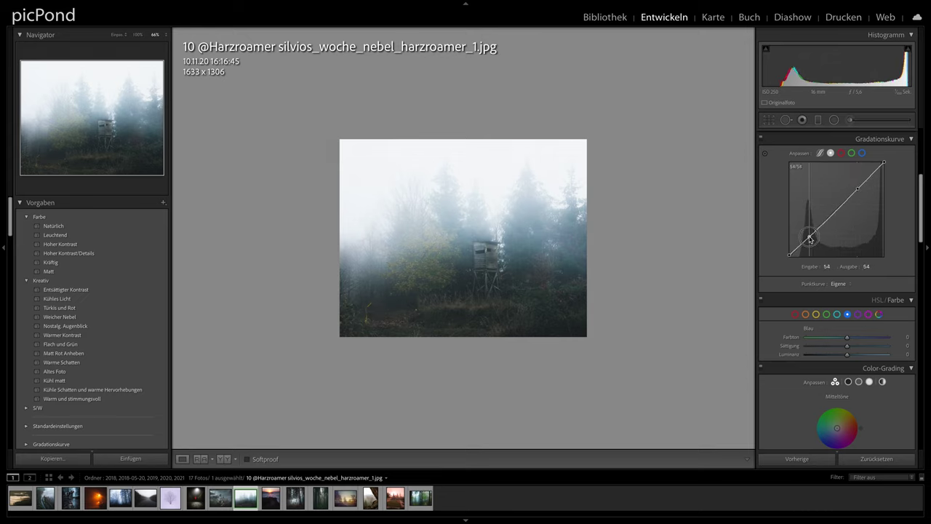
scroll(809, 236, "down", 1)
scroll(811, 233, "up", 1)
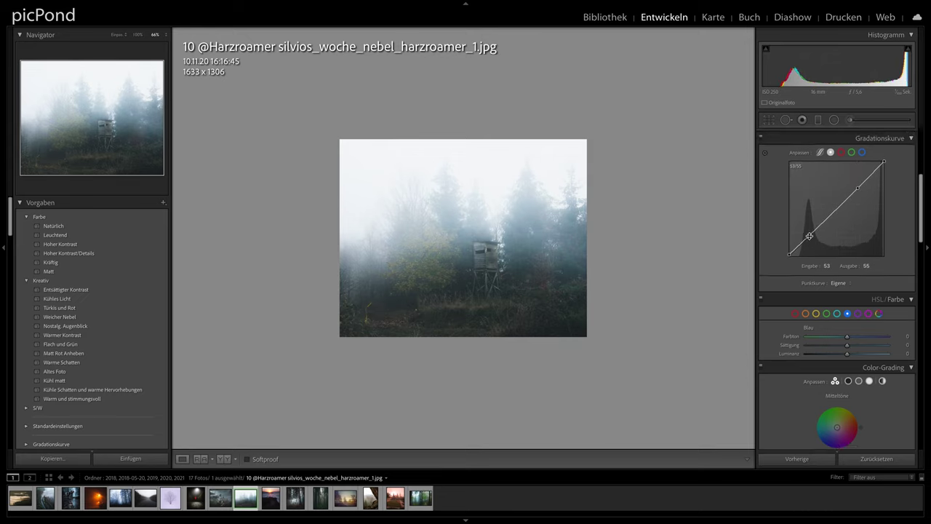
scroll(813, 231, "up", 5)
scroll(826, 221, "down", 1)
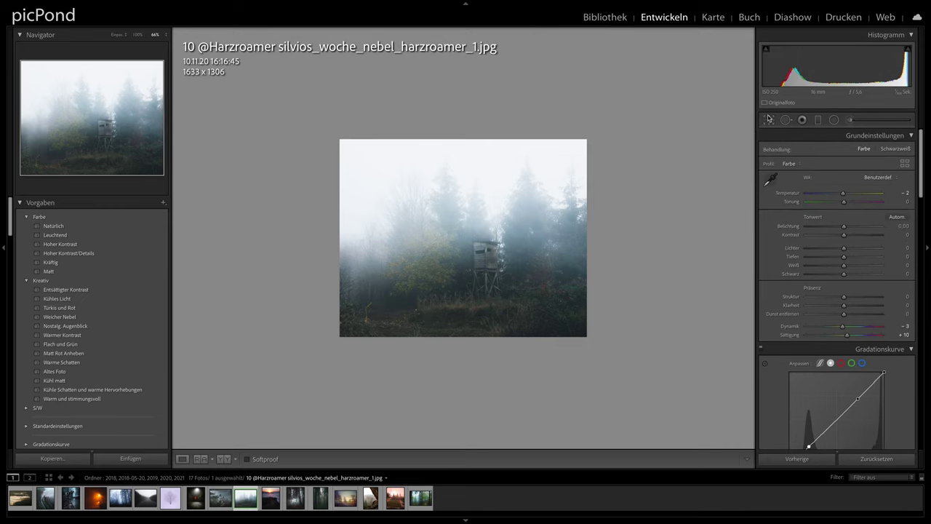
Compare before and after, then set the crop aspect ratio to Original.
key("y")
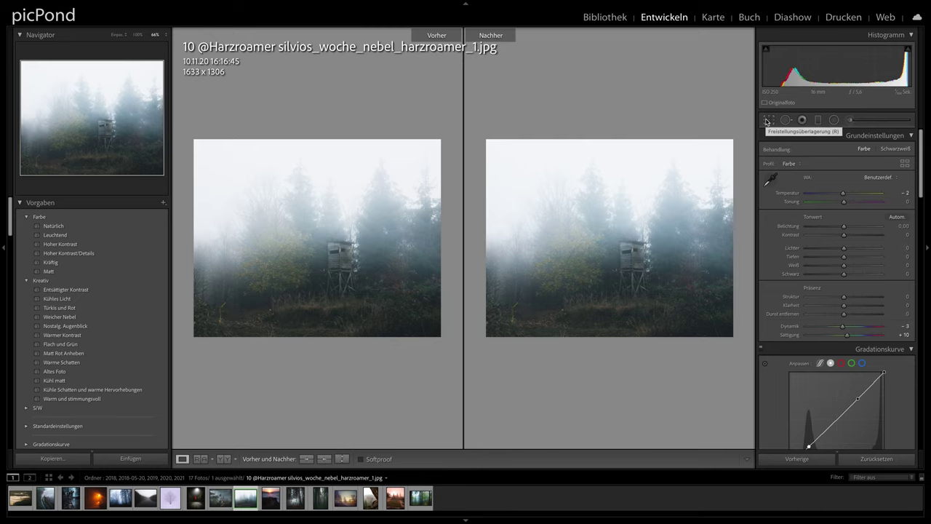
left_click(768, 120)
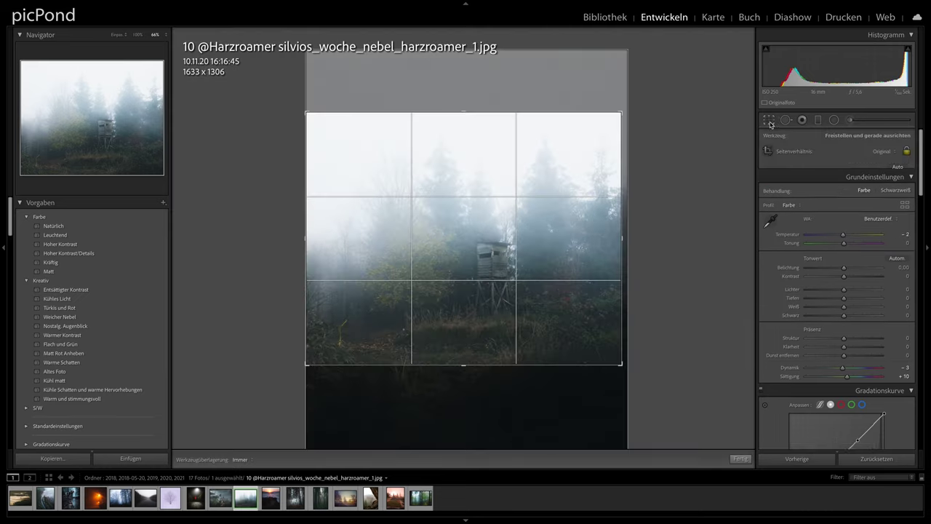
left_click(896, 151)
left_click(889, 152)
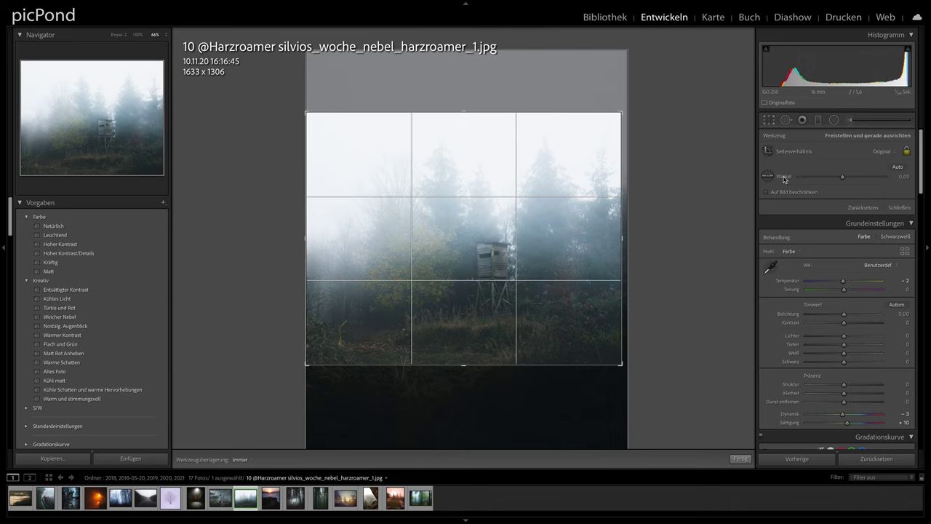
key("Return")
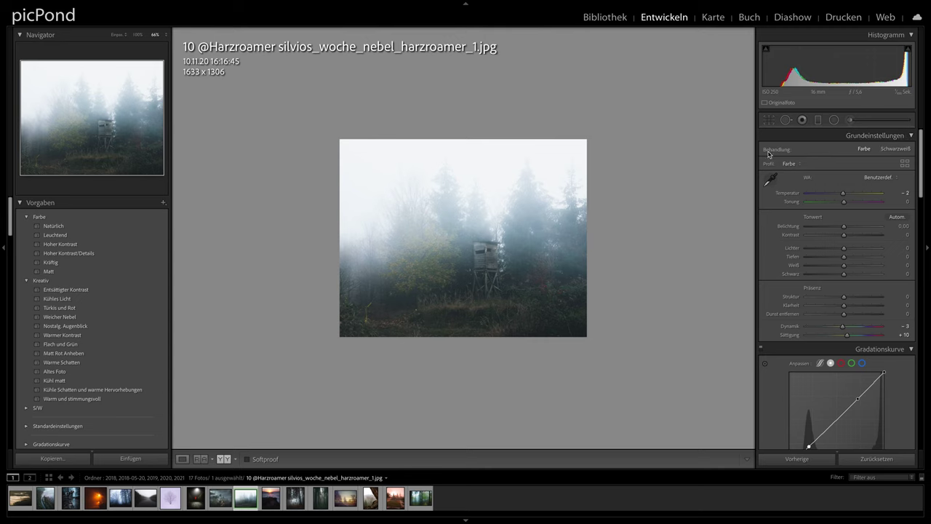
Reset the crop via As Shot to Original at 1664 x 2080, then go to the next photo.
left_click(770, 120)
left_click(882, 151)
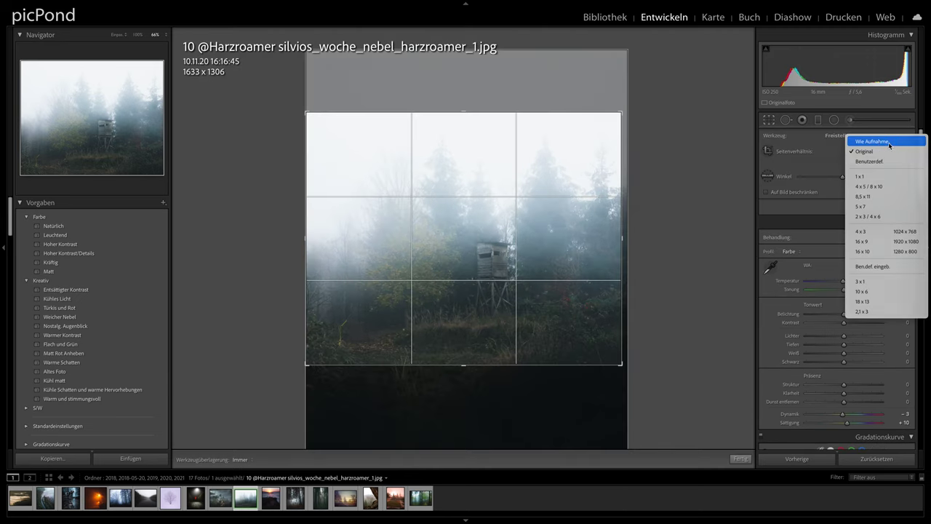
left_click(887, 143)
left_click(876, 151)
left_click(884, 154)
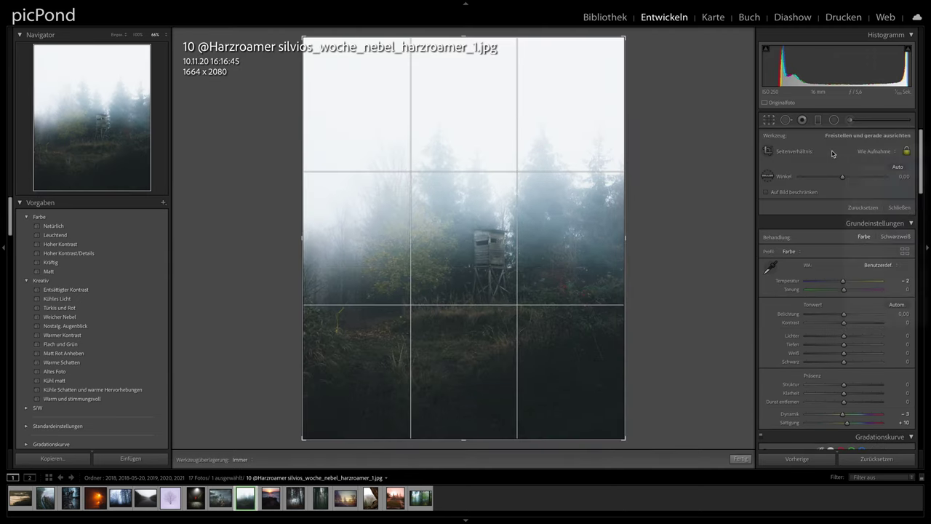
left_click(769, 121)
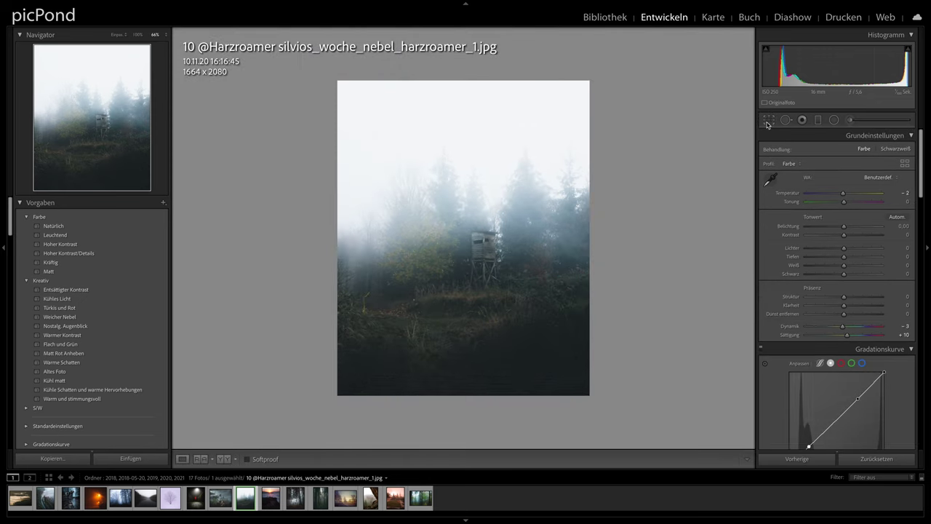
key("Right")
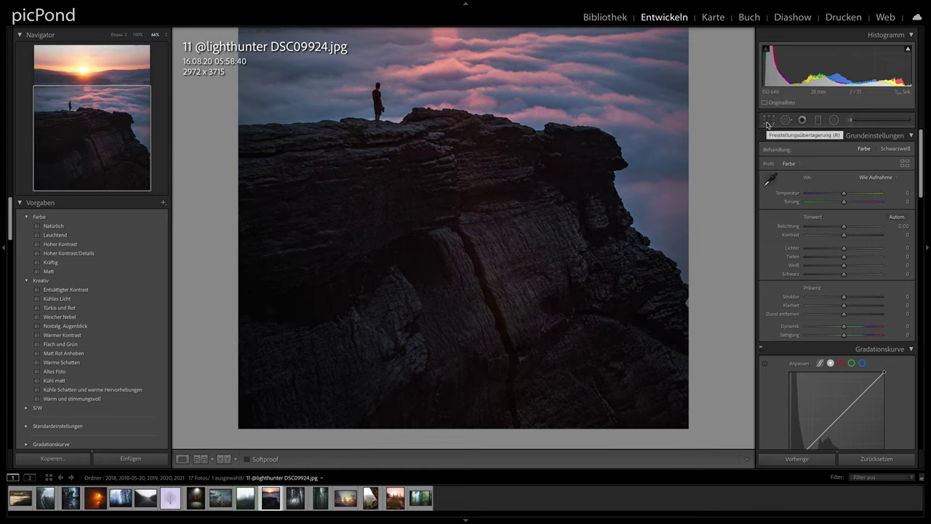
Set the Navigator zoom to 50%, then to 33% to show the whole photo.
left_click(155, 34)
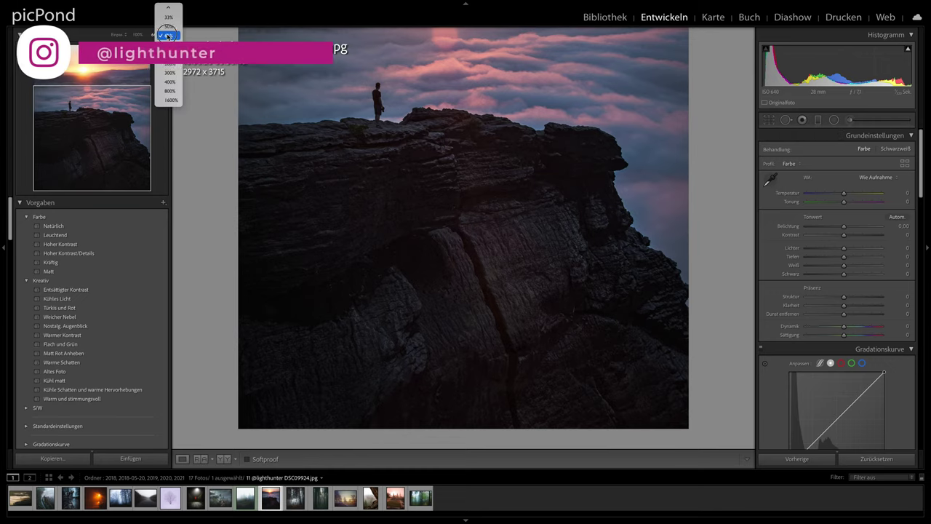
left_click(172, 27)
left_click(171, 33)
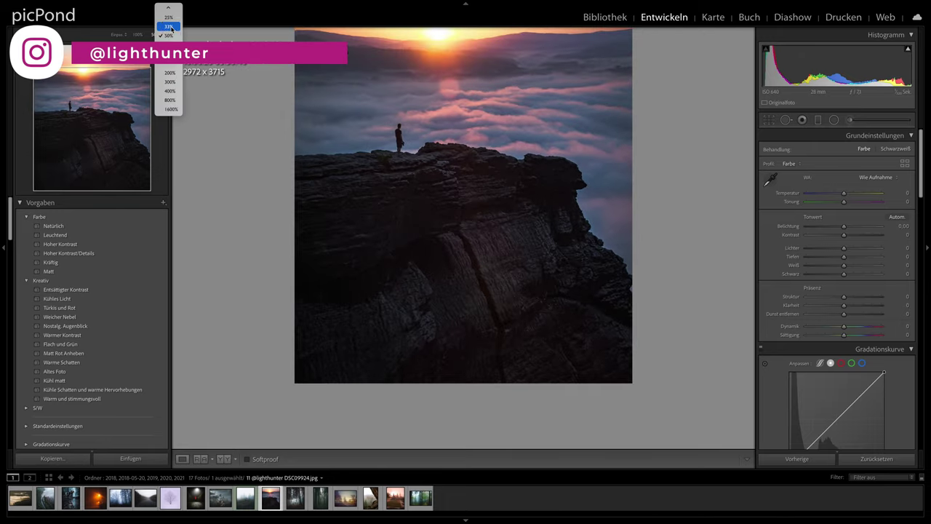
left_click(171, 28)
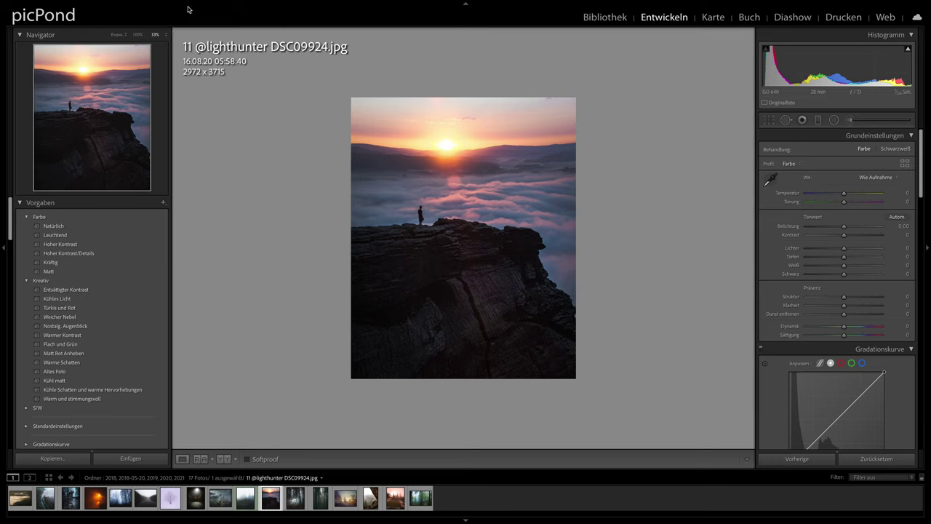
Crop the rock-and-sunrise photo to a 4 x 5 / 8 x 10 portrait frame.
left_click(769, 120)
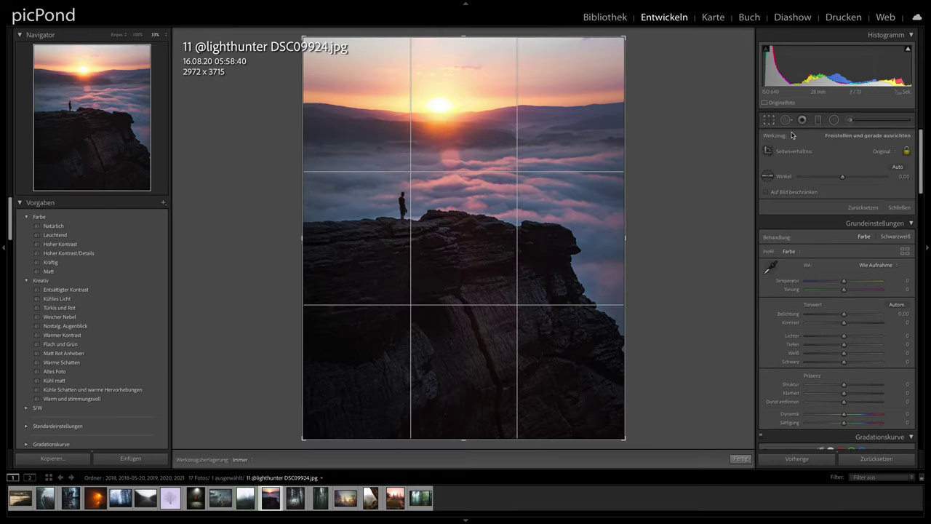
left_click(887, 152)
left_click(892, 186)
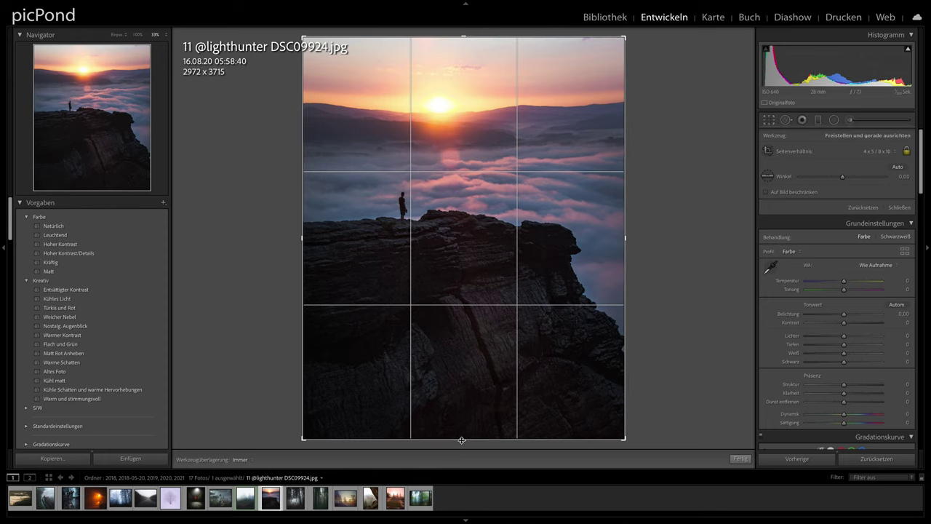
left_click_drag(461, 440, 462, 391)
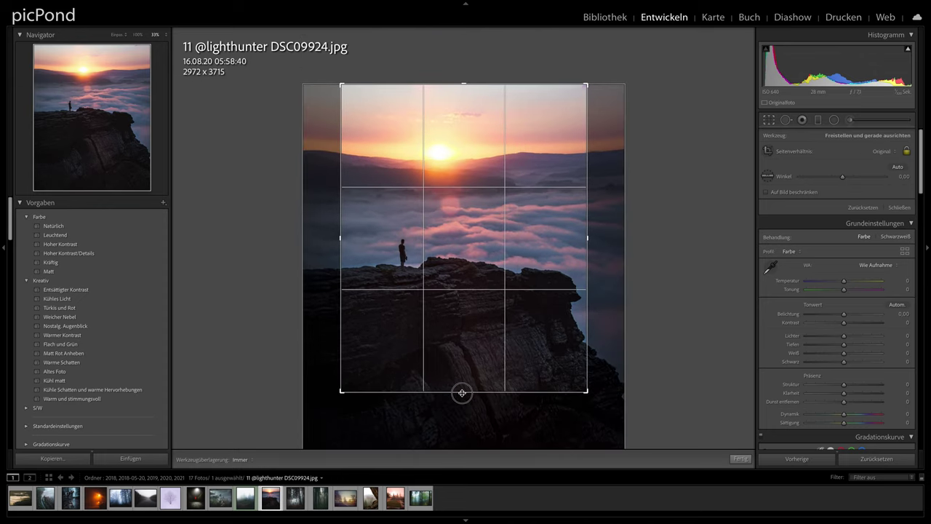
left_click_drag(466, 338, 455, 329)
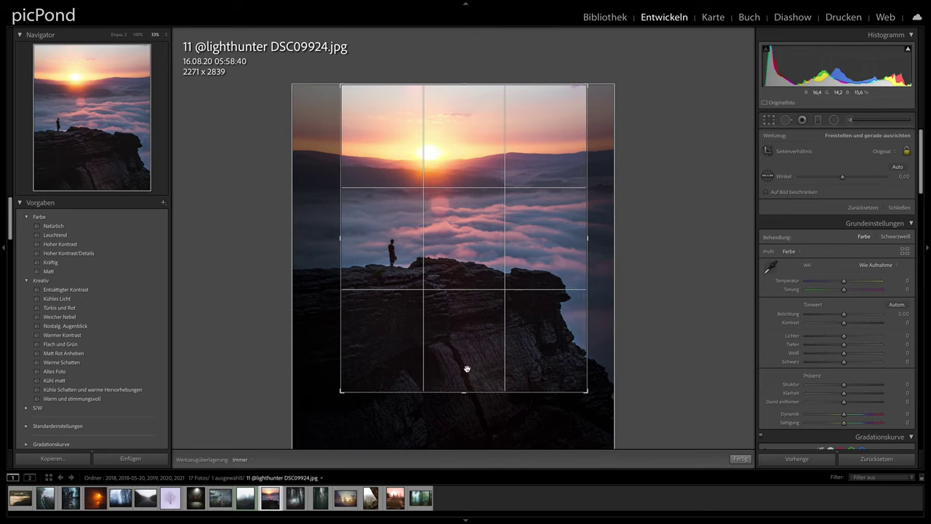
left_click_drag(464, 392, 464, 384)
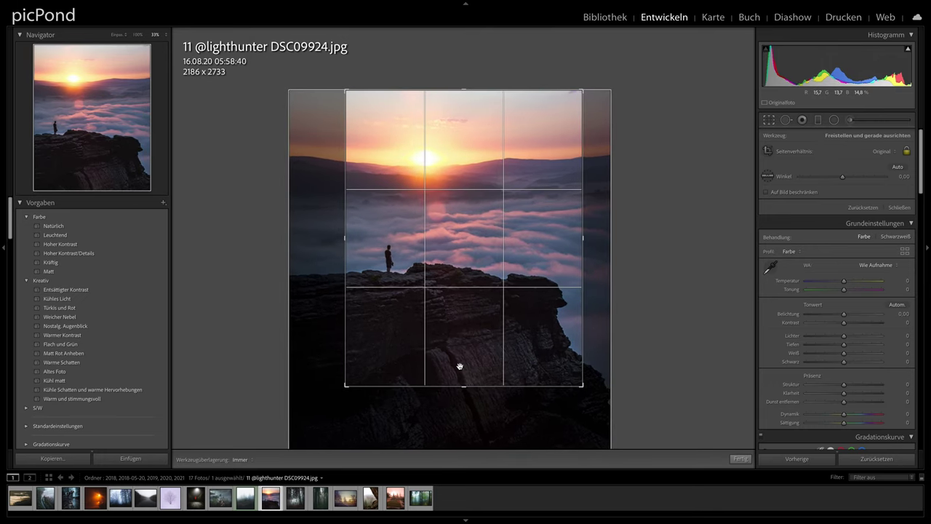
left_click_drag(460, 366, 462, 388)
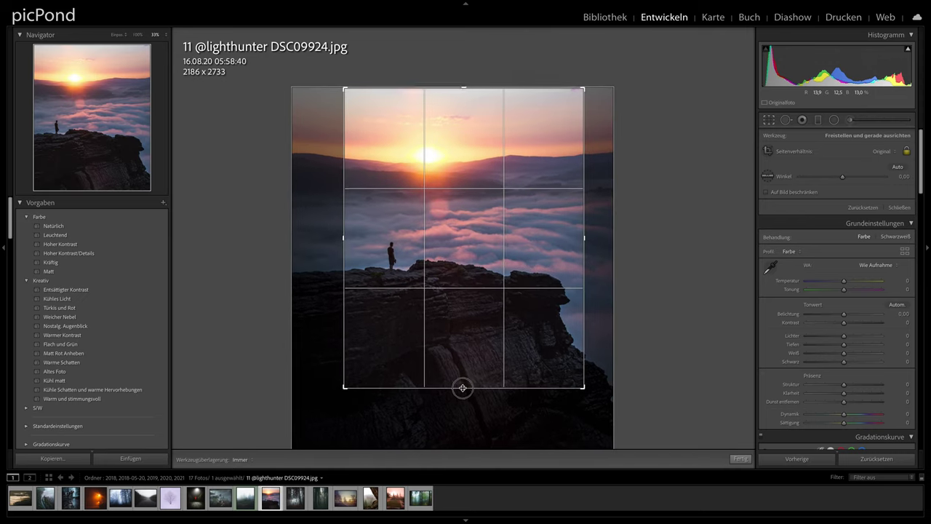
left_click(769, 122)
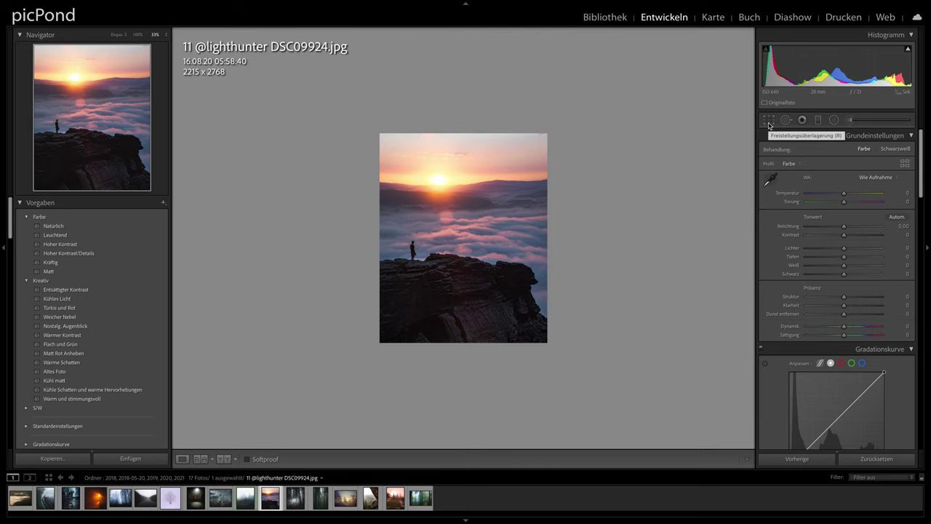
Try a landscape crop enlarged around the sun.
left_click(769, 121)
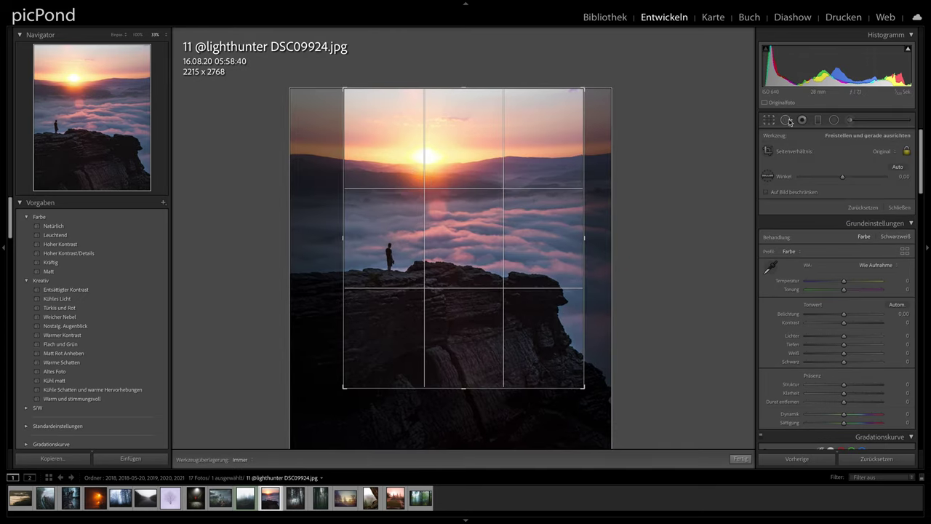
left_click(769, 121)
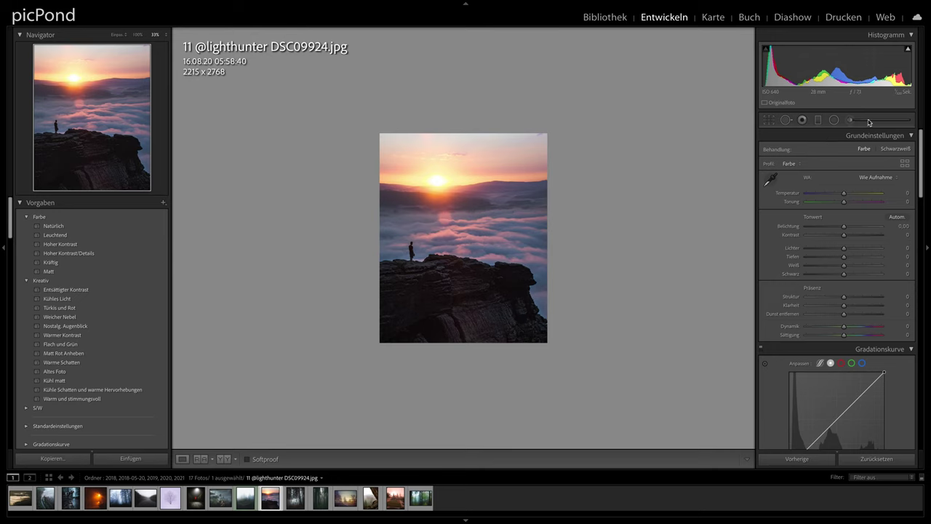
left_click(769, 120)
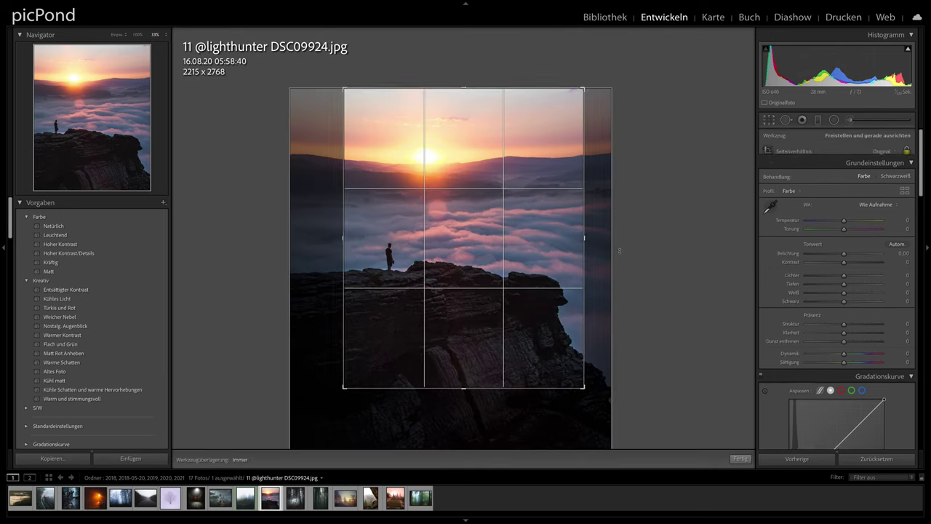
left_click_drag(544, 334, 588, 349)
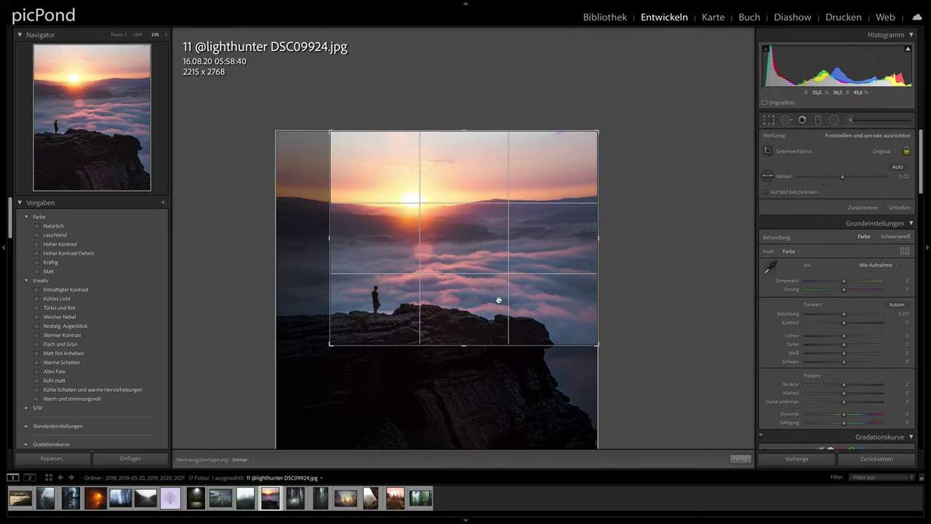
mouse_move(310, 356)
left_mouse_down()
mouse_move(299, 363)
mouse_move(314, 358)
left_mouse_up()
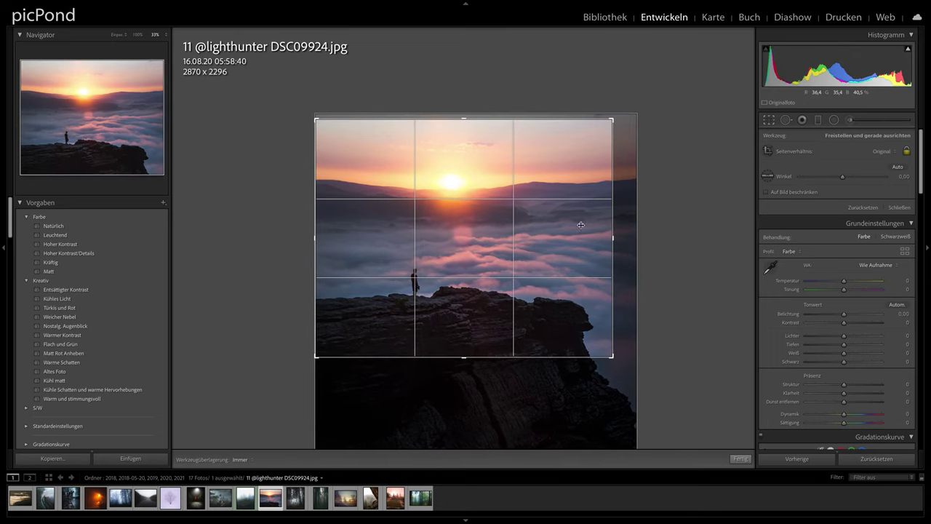
left_click(769, 120)
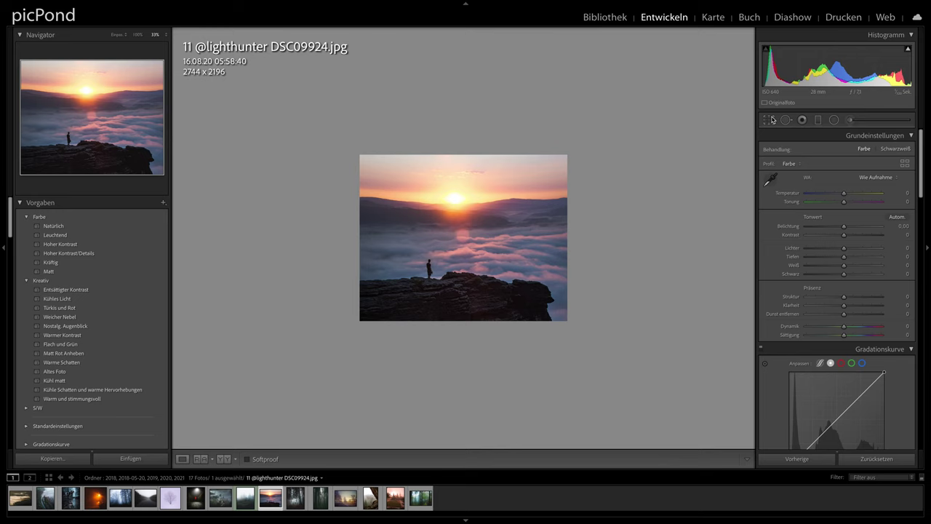
Return to a tall 2398 x 2998 portrait crop with the photo shifted left.
left_click(769, 120)
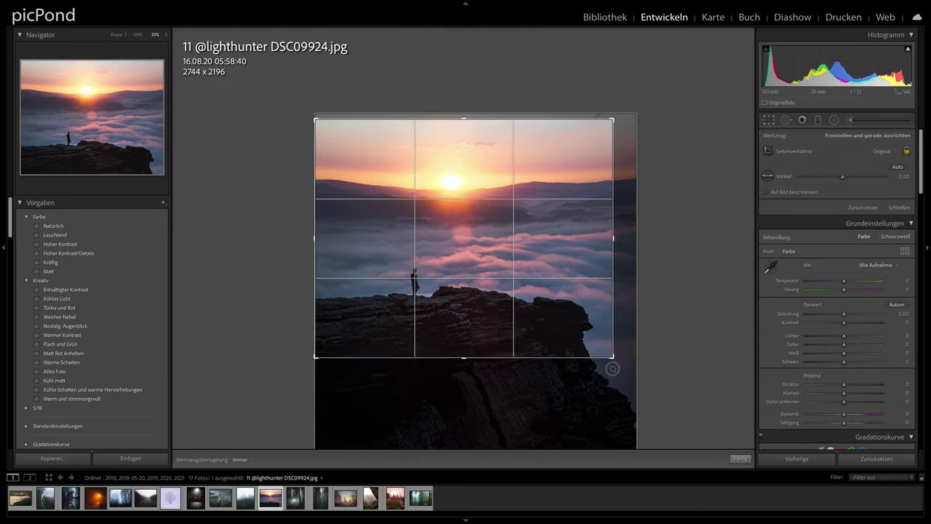
left_click_drag(612, 368, 613, 423)
left_click_drag(535, 306, 482, 302)
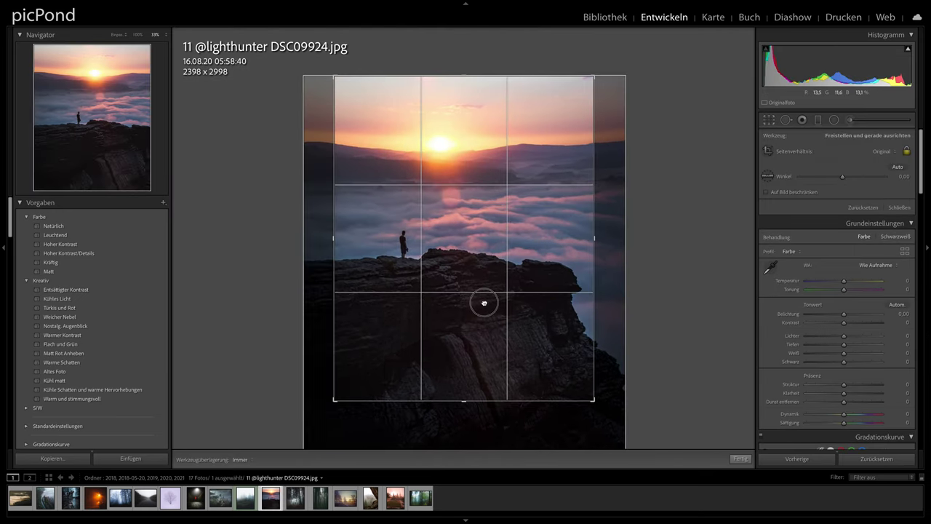
left_click(771, 121)
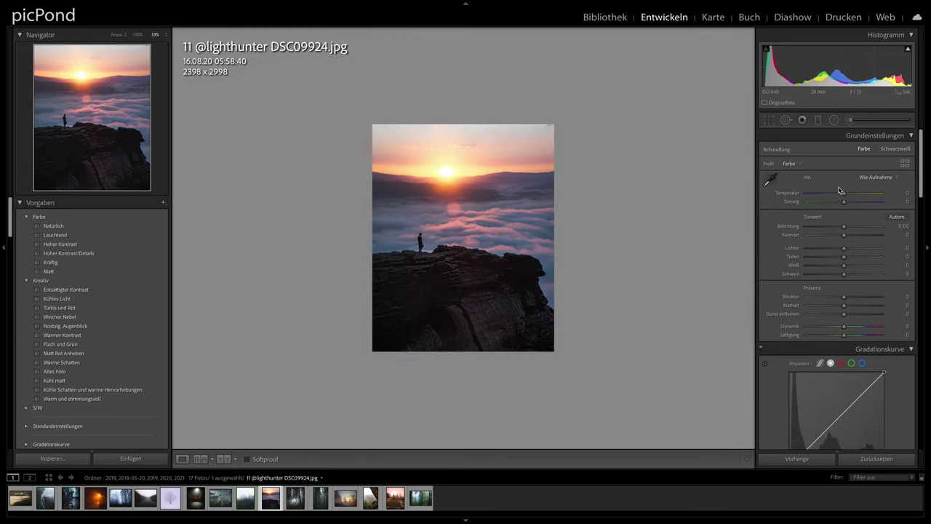
Set Temperature to +2 and brush the cloud sea with local Exposure 0.16.
left_click_drag(844, 194, 846, 195)
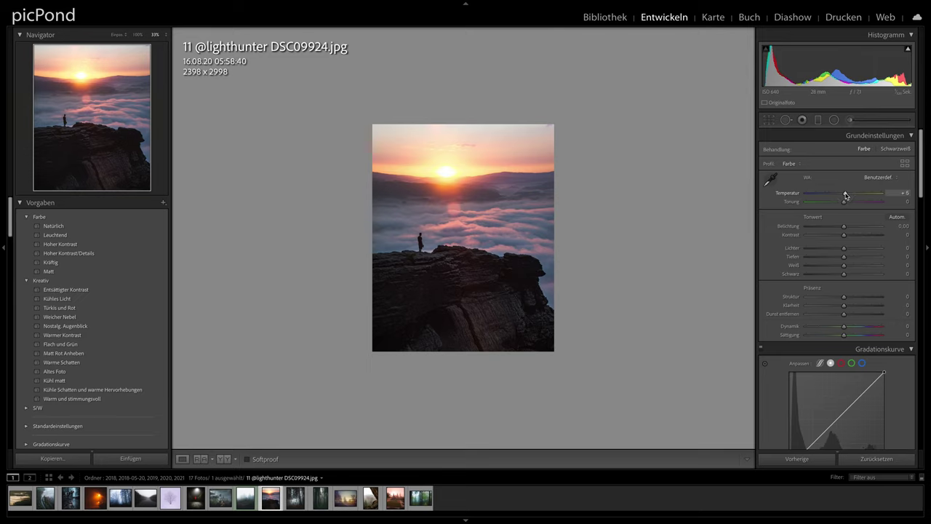
left_click_drag(846, 195, 845, 195)
left_click(852, 120)
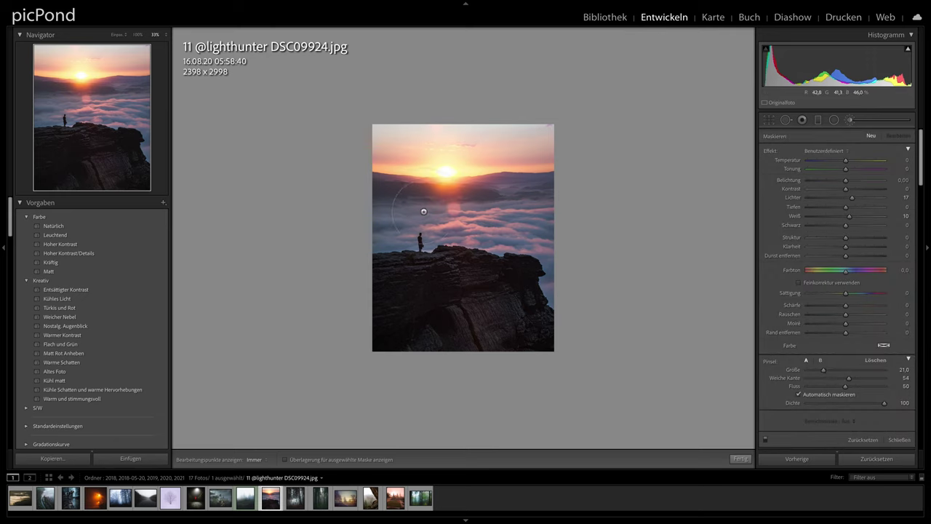
key("h")
left_click(549, 223)
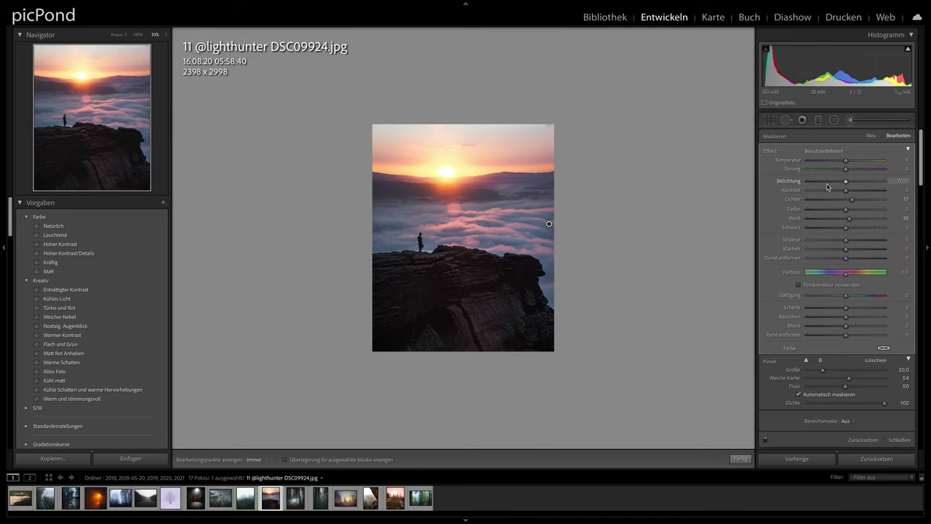
left_click_drag(847, 183, 848, 183)
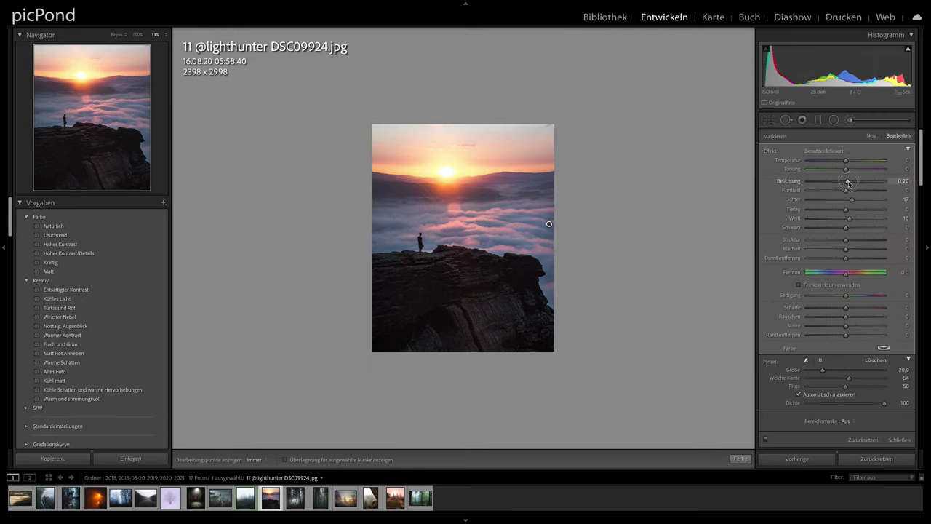
scroll(549, 224, "down", 2)
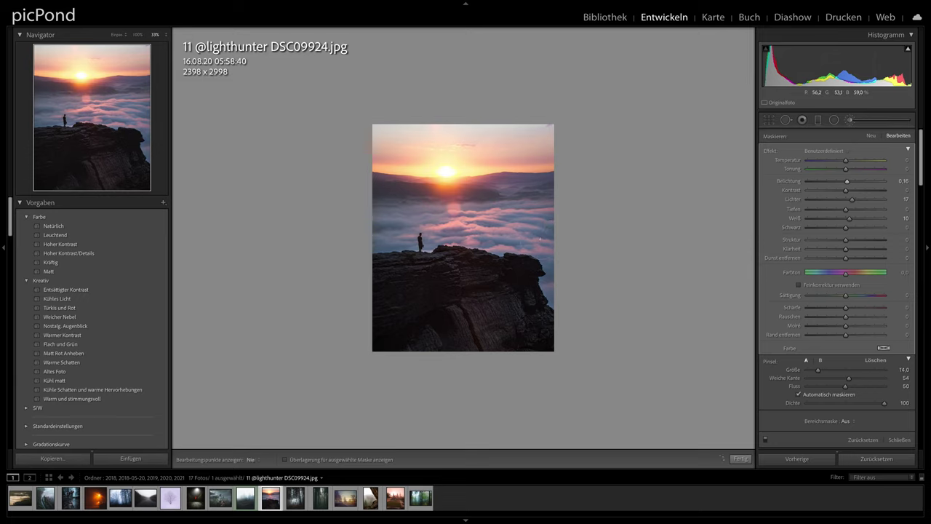
left_click(850, 122)
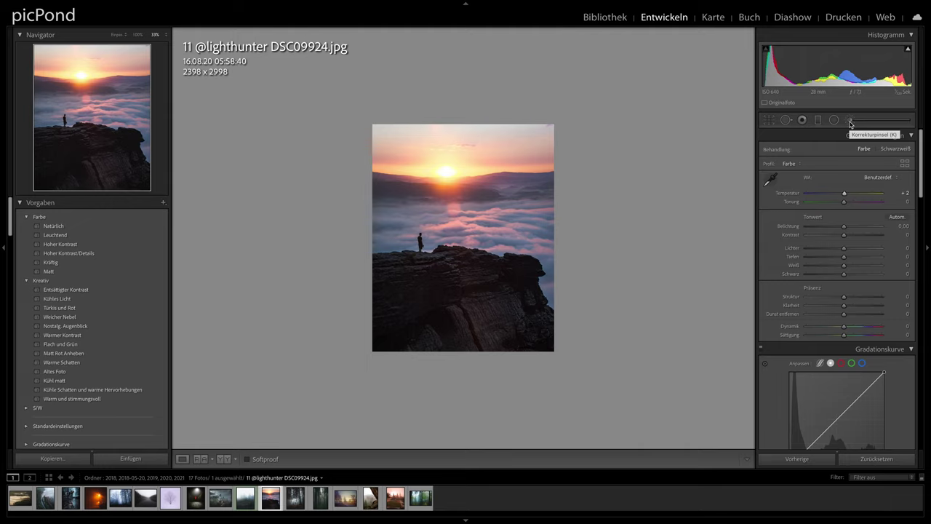
Lift the tone curve's black point and add shadow and highlight points.
scroll(865, 265, "down", 4)
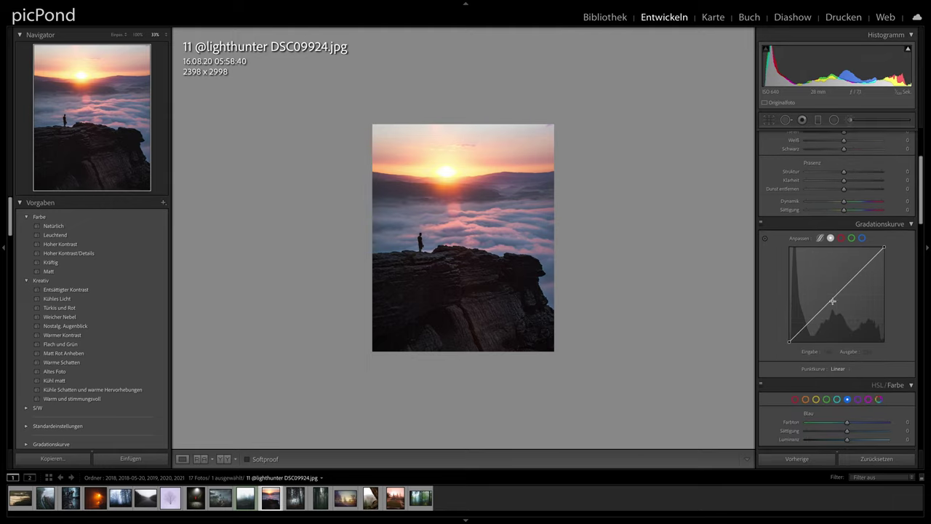
left_click_drag(790, 344, 790, 336)
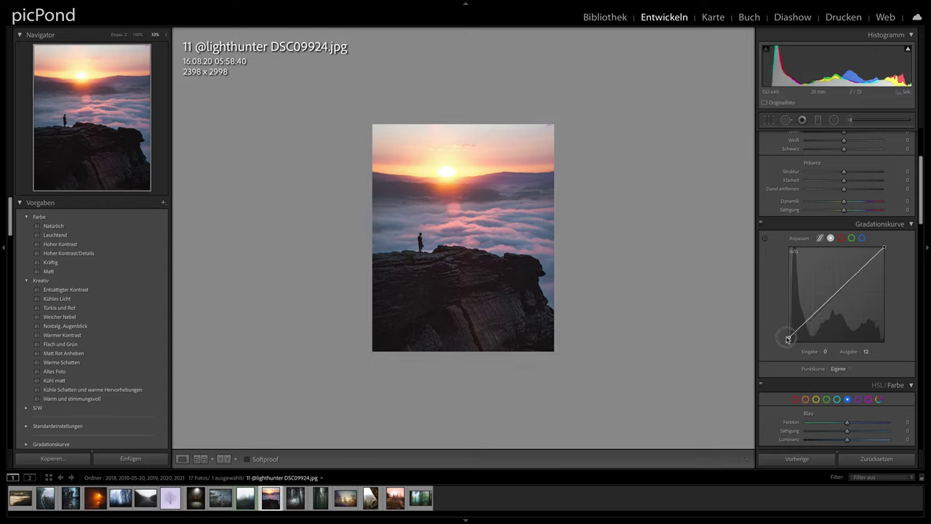
left_click(801, 327)
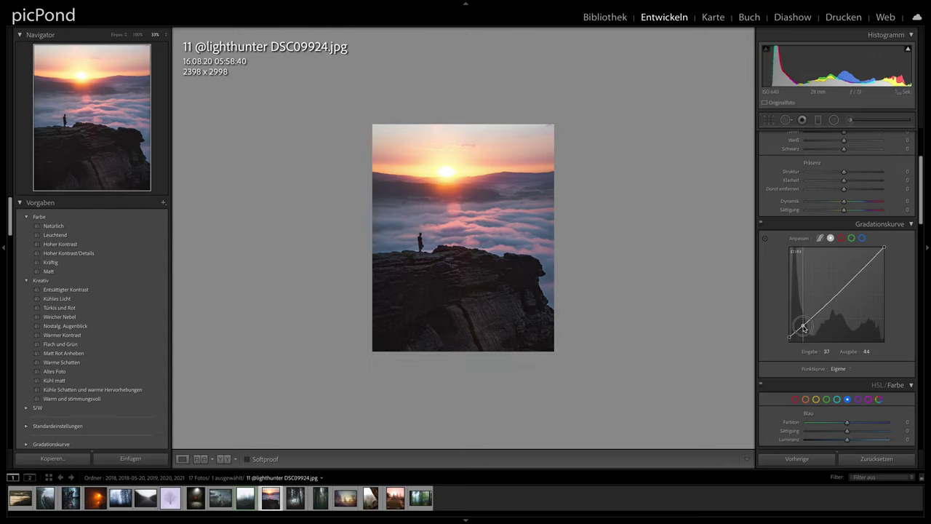
left_click(857, 275)
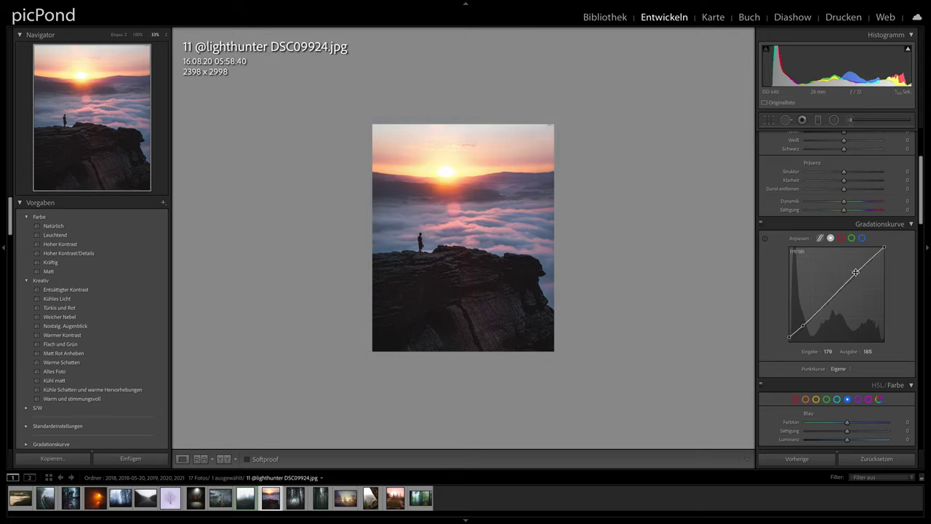
Add light film grain with Amount 7 in the Effects panel.
scroll(818, 327, "down", 5)
scroll(820, 328, "down", 5)
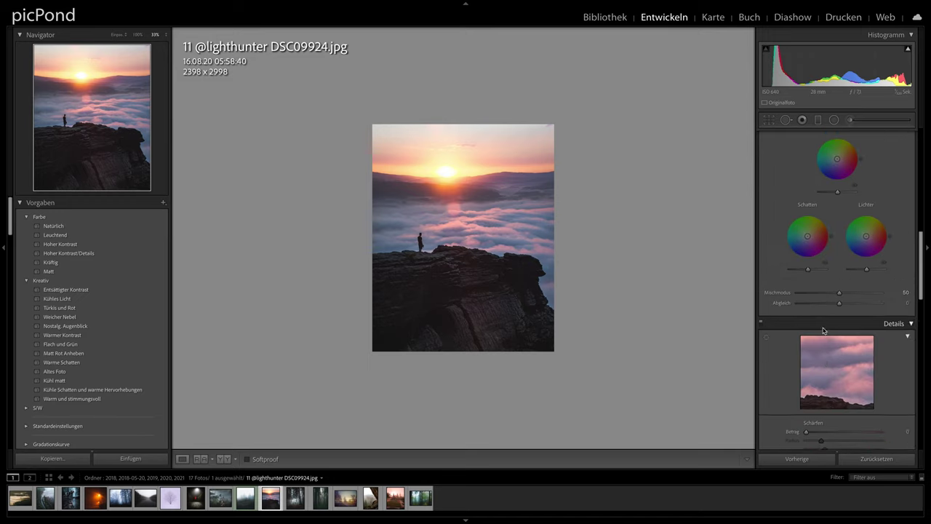
scroll(821, 329, "down", 5)
scroll(823, 331, "down", 3)
scroll(823, 331, "down", 2)
scroll(822, 330, "down", 5)
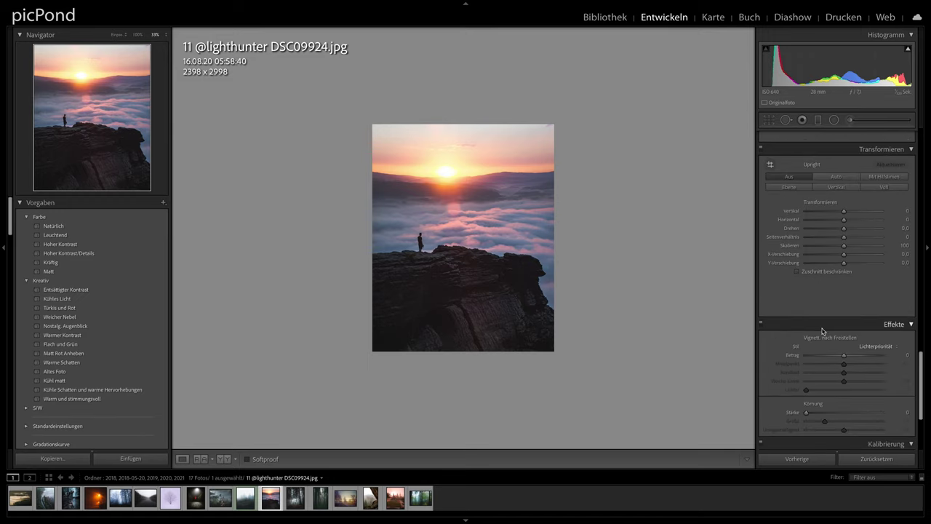
scroll(822, 330, "up", 3)
scroll(821, 329, "up", 2)
scroll(822, 329, "down", 2)
scroll(815, 342, "down", 2)
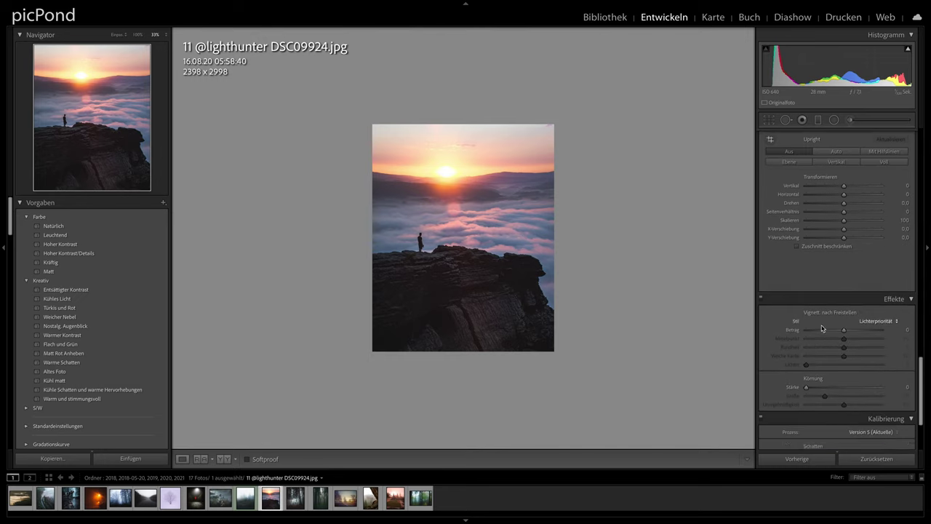
scroll(807, 364, "down", 1)
left_click_drag(806, 374, 812, 375)
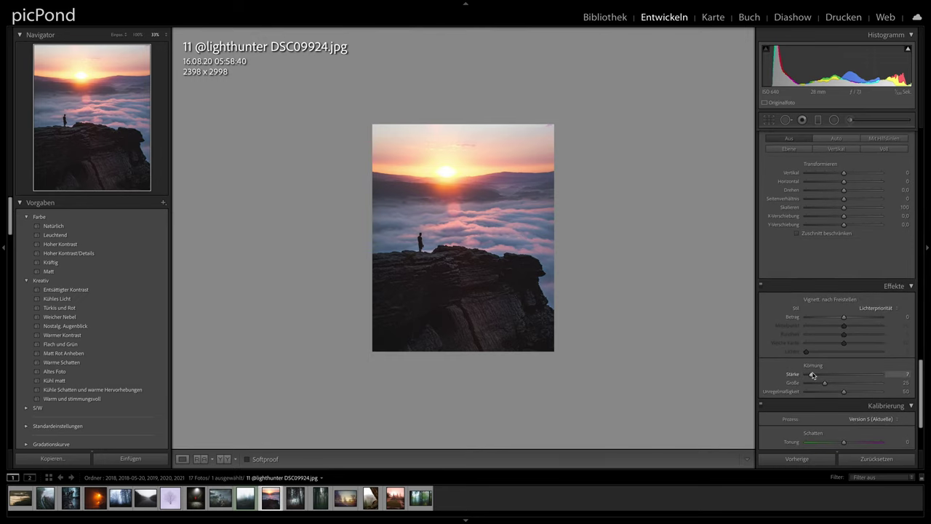
Compare before and after, then move on to the misty forest photo.
key("y")
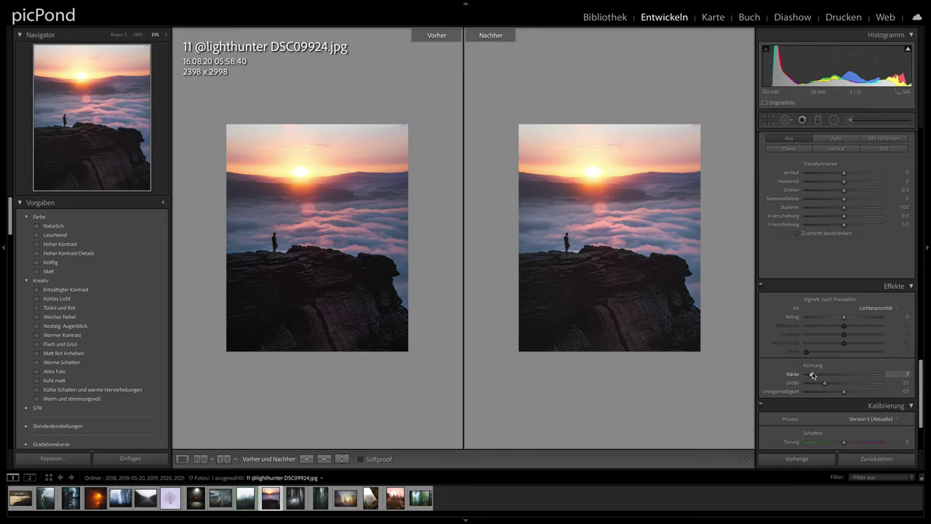
key("y")
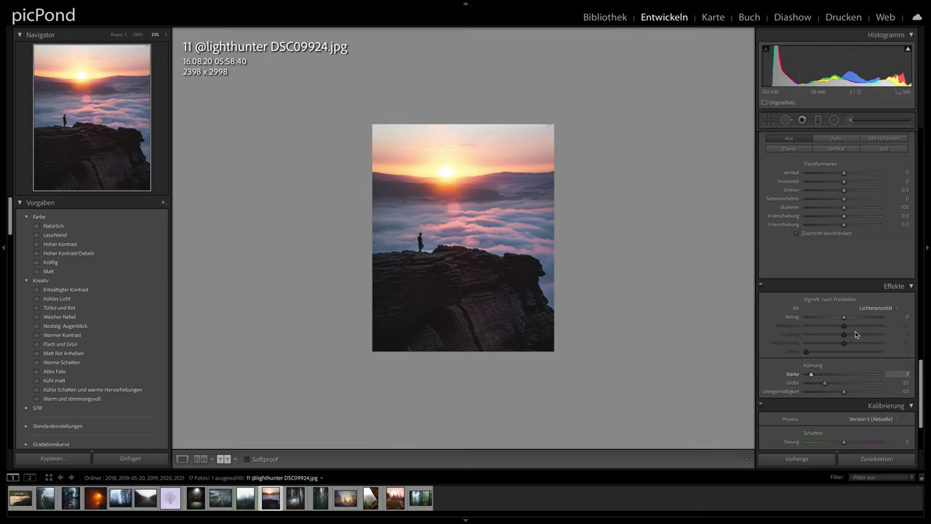
key("Right")
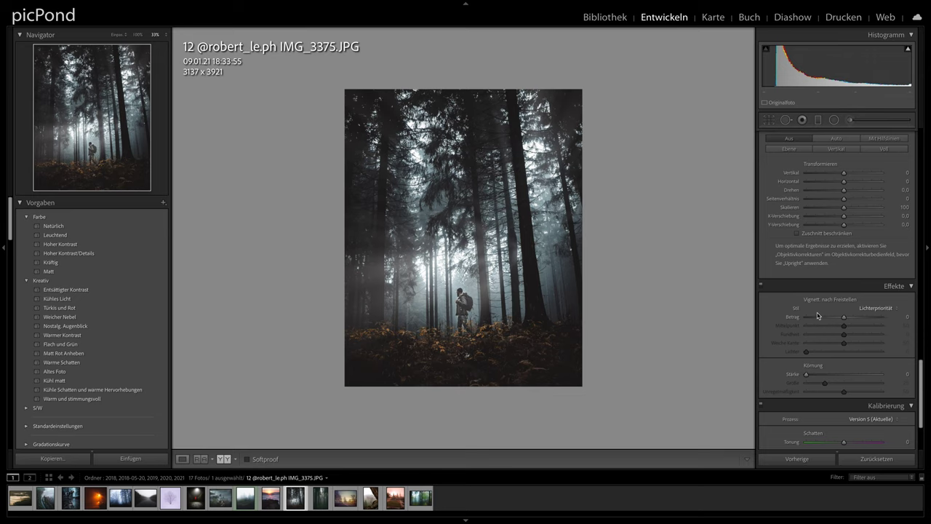
Set the forest photo's crop to 4 x 5 / 8 x 10 and reposition the image.
scroll(840, 273, "up", 5)
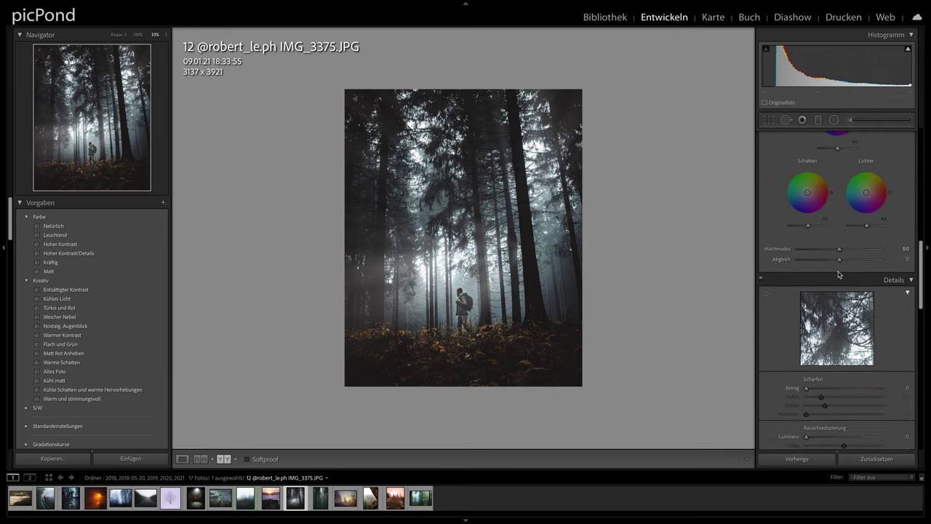
scroll(840, 273, "up", 5)
scroll(839, 274, "up", 5)
scroll(837, 274, "up", 3)
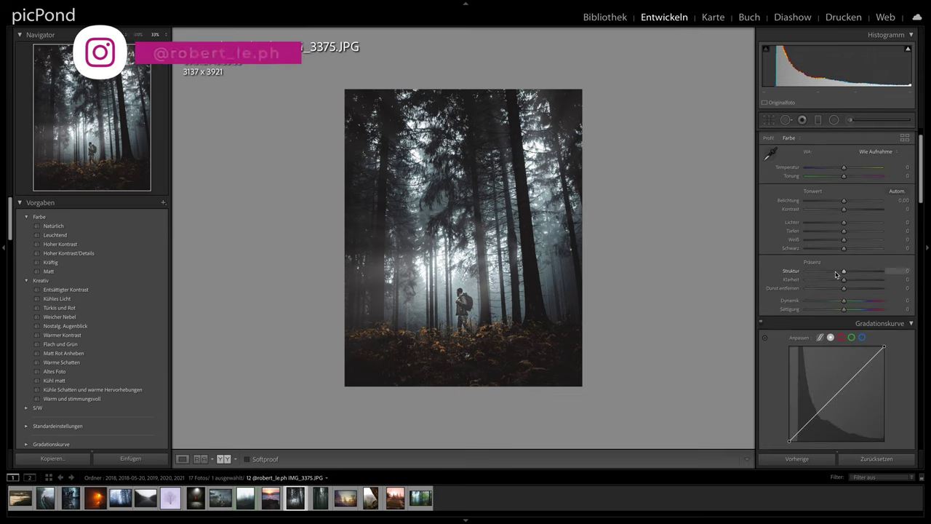
scroll(837, 274, "up", 1)
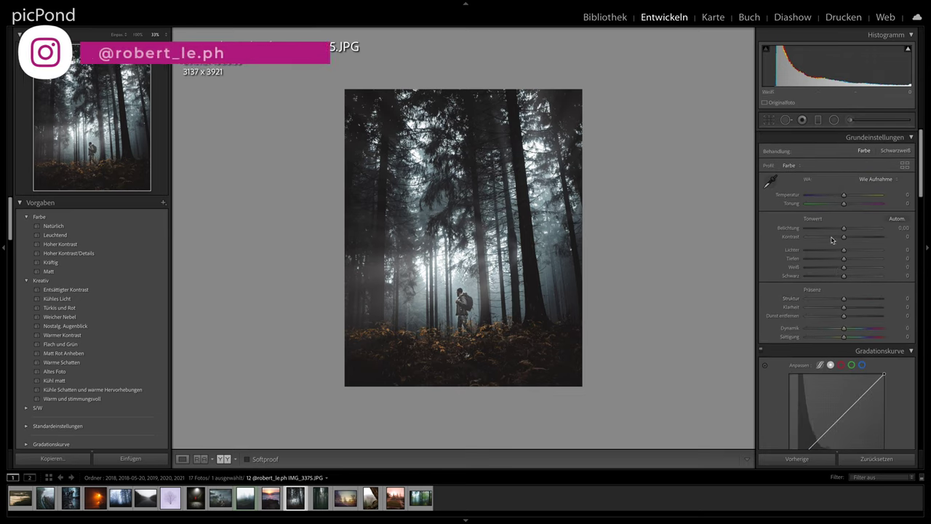
left_click(770, 120)
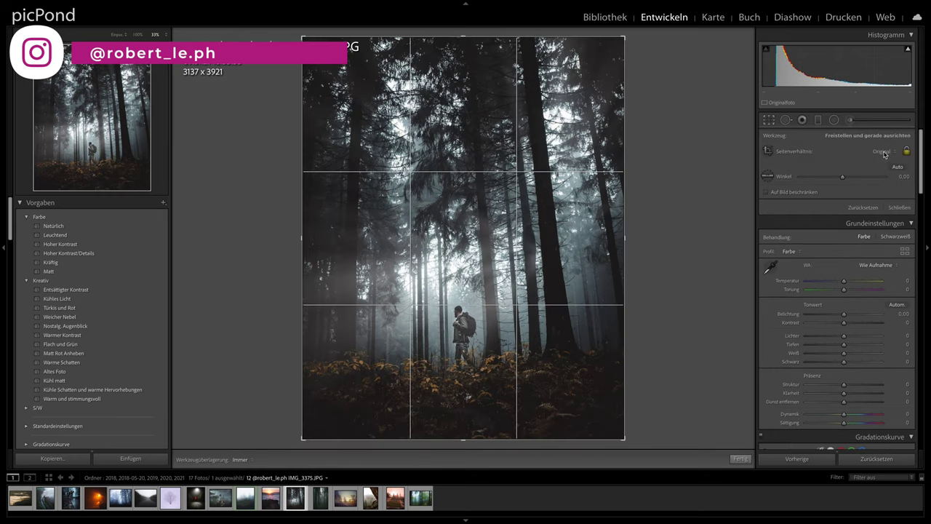
left_click(883, 152)
left_click(869, 182)
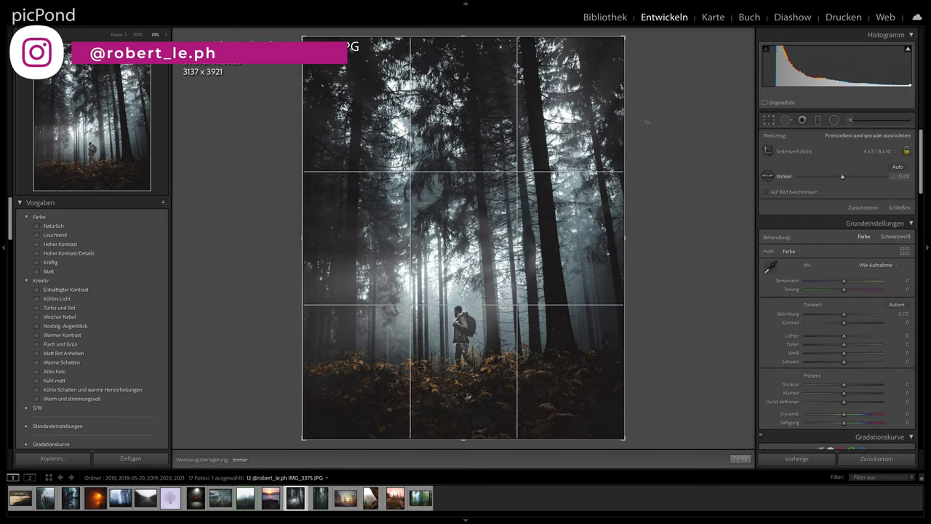
left_click_drag(464, 35, 473, 71)
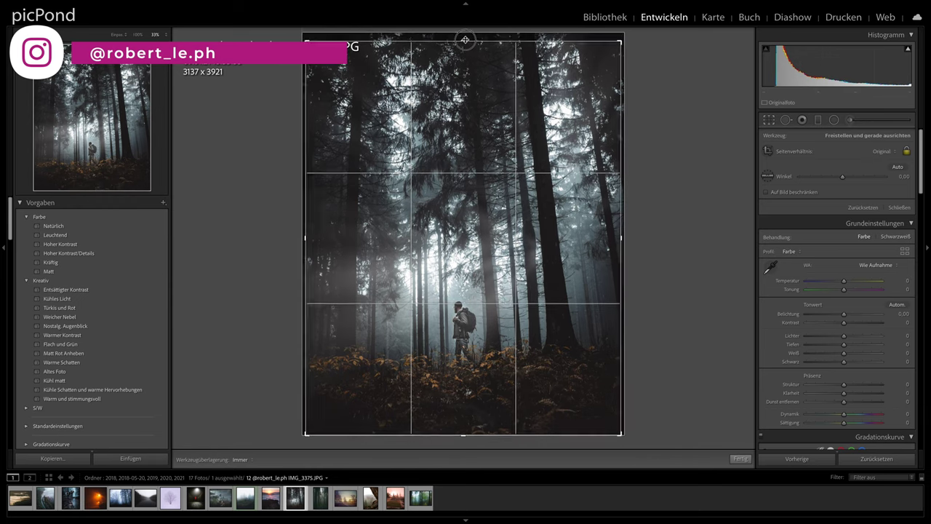
mouse_move(463, 130)
left_mouse_down()
mouse_move(458, 149)
mouse_move(468, 114)
mouse_move(459, 111)
mouse_move(463, 149)
mouse_move(478, 148)
left_mouse_up()
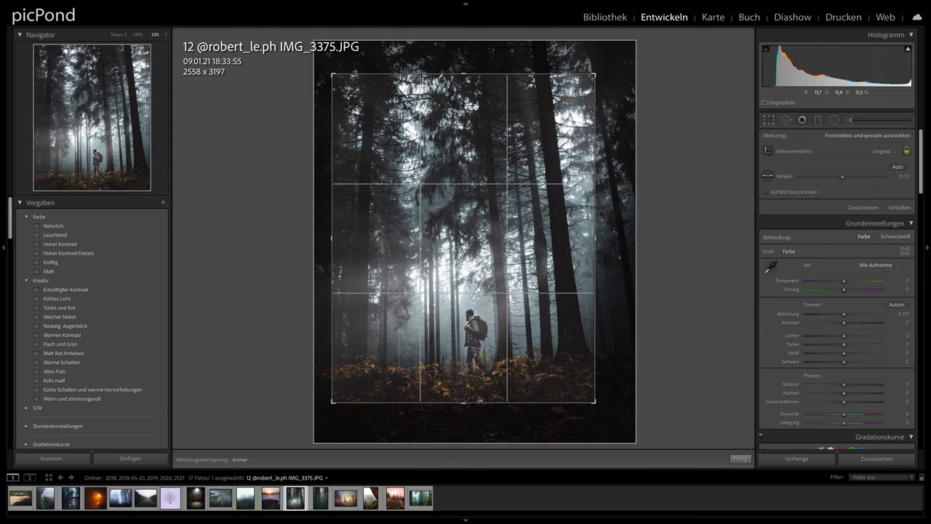
Frame the crop around the hiker at 2282 x 2853, tilted to 4.88°.
left_click_drag(463, 74, 465, 58)
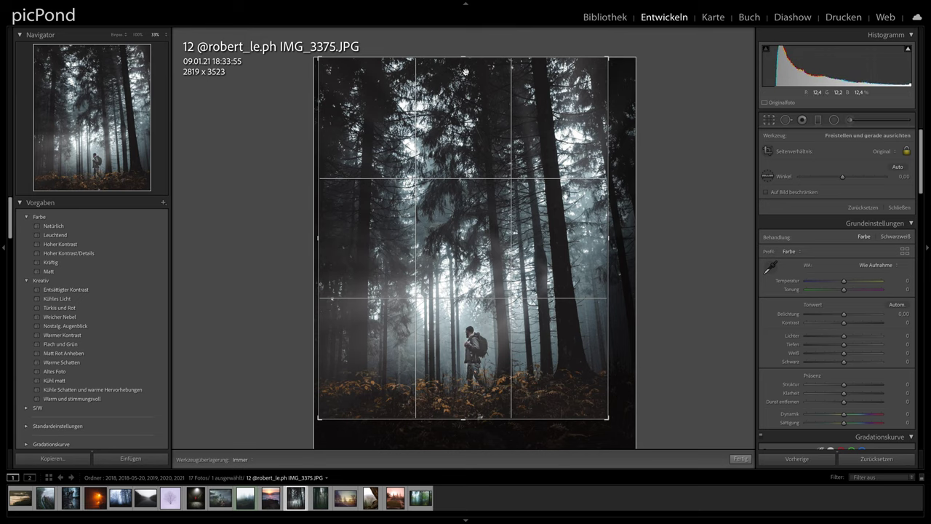
mouse_move(607, 58)
left_mouse_down()
mouse_move(582, 61)
mouse_move(601, 51)
mouse_move(573, 99)
left_mouse_up()
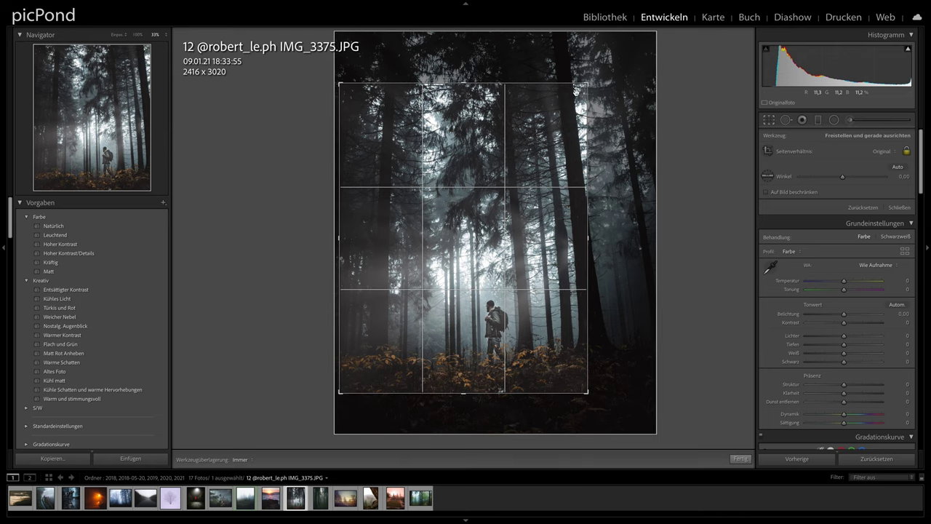
left_click_drag(587, 85, 623, 42)
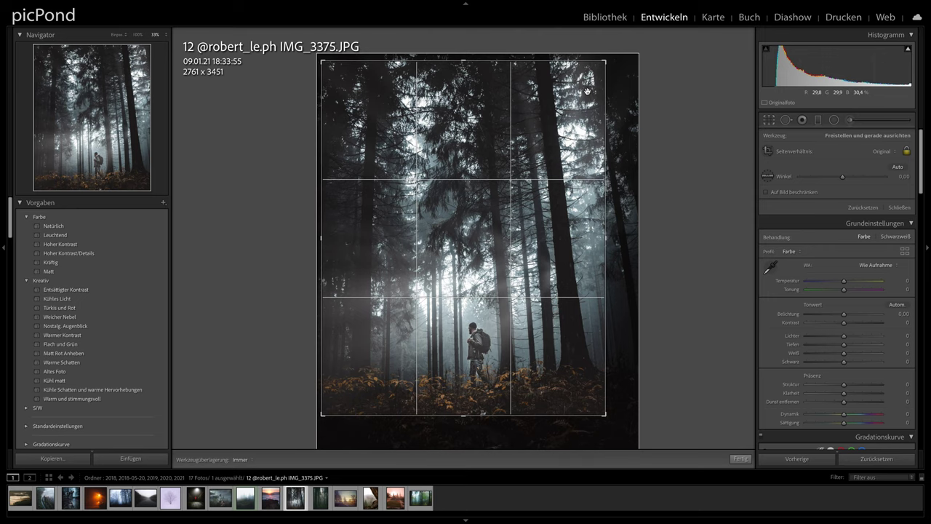
left_click_drag(579, 80, 579, 85)
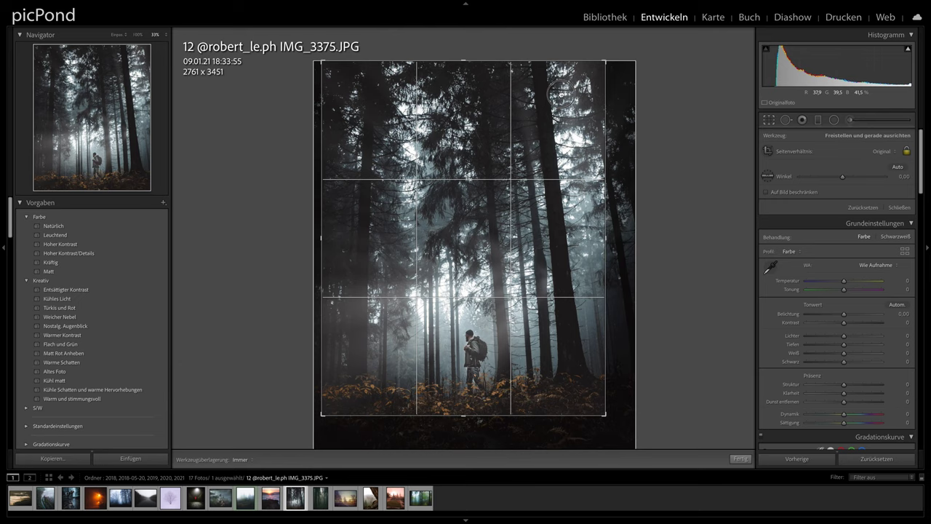
mouse_move(617, 412)
left_mouse_down()
mouse_move(610, 422)
mouse_move(557, 353)
left_mouse_up()
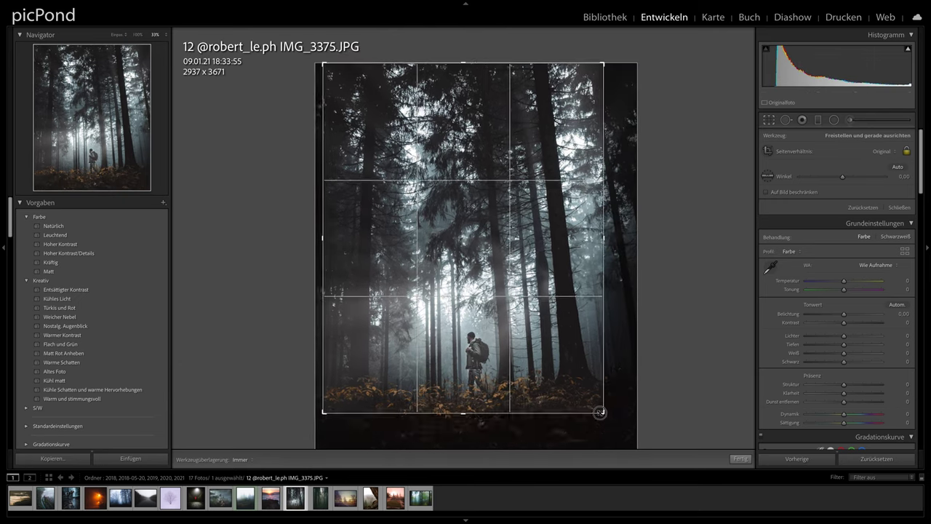
left_click_drag(697, 183, 703, 208)
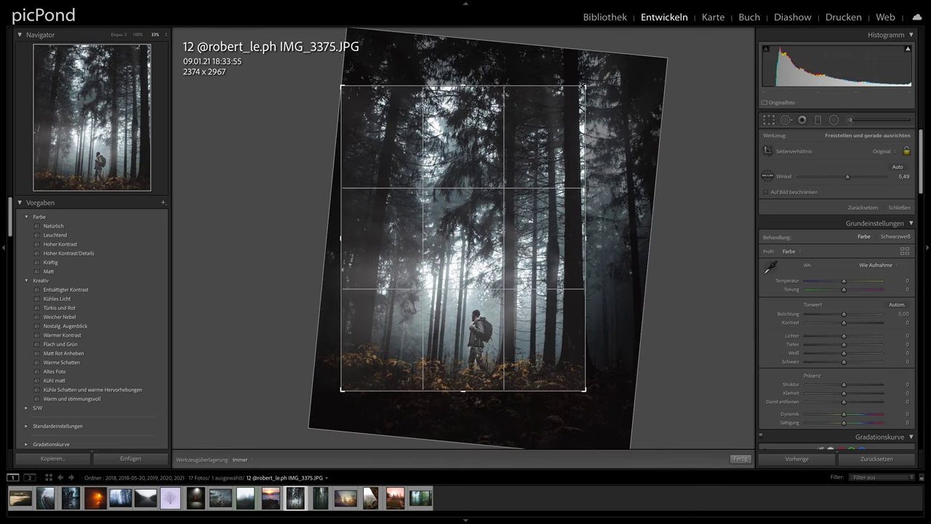
left_click_drag(579, 89, 572, 100)
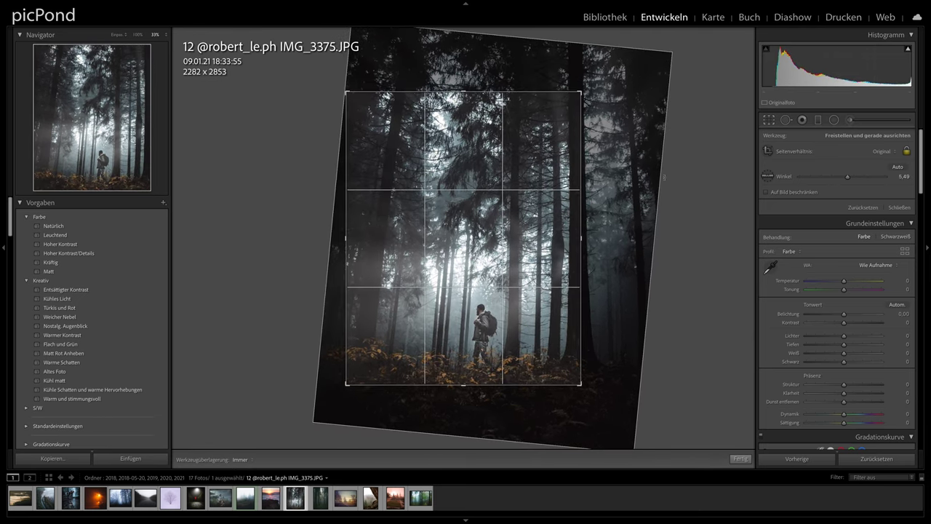
left_click_drag(689, 198, 686, 194)
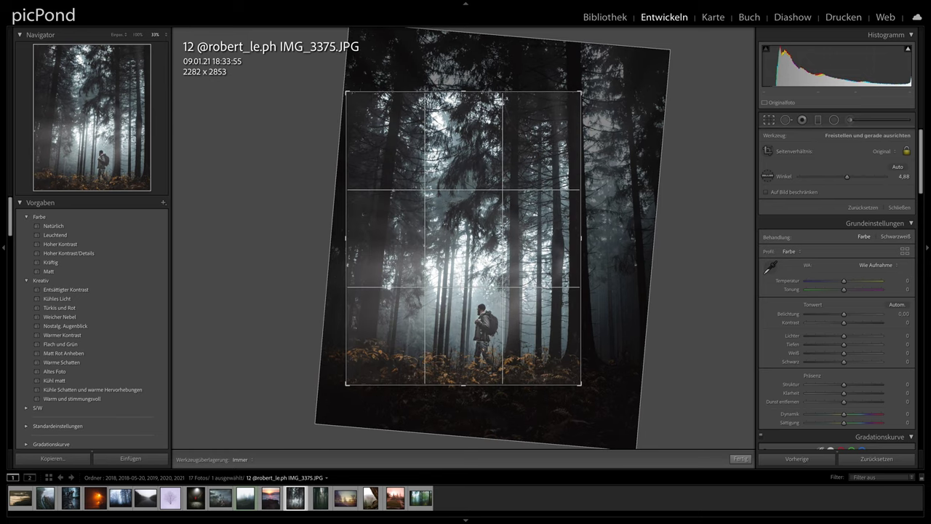
Reset the hiker photo's tilt to zero and widen the crop to a 3120 x 2496 landscape frame.
left_click(767, 121)
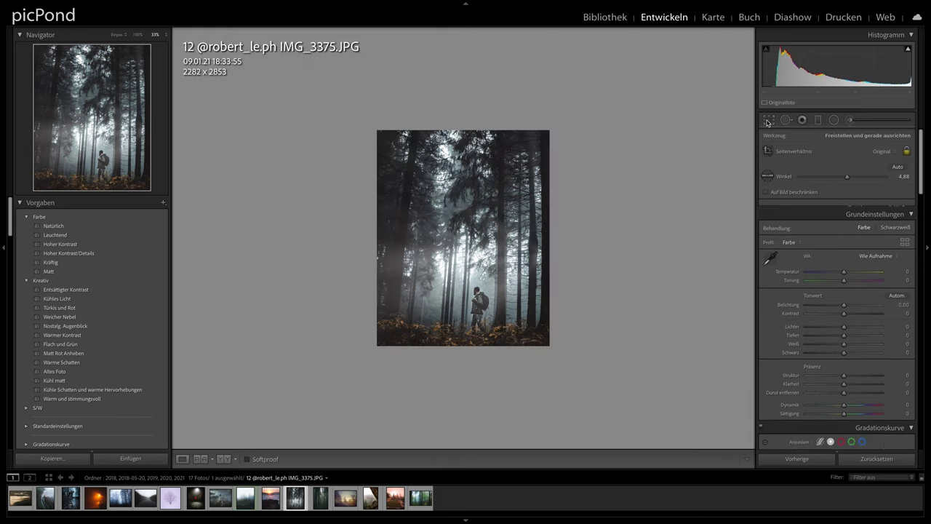
left_click(767, 121)
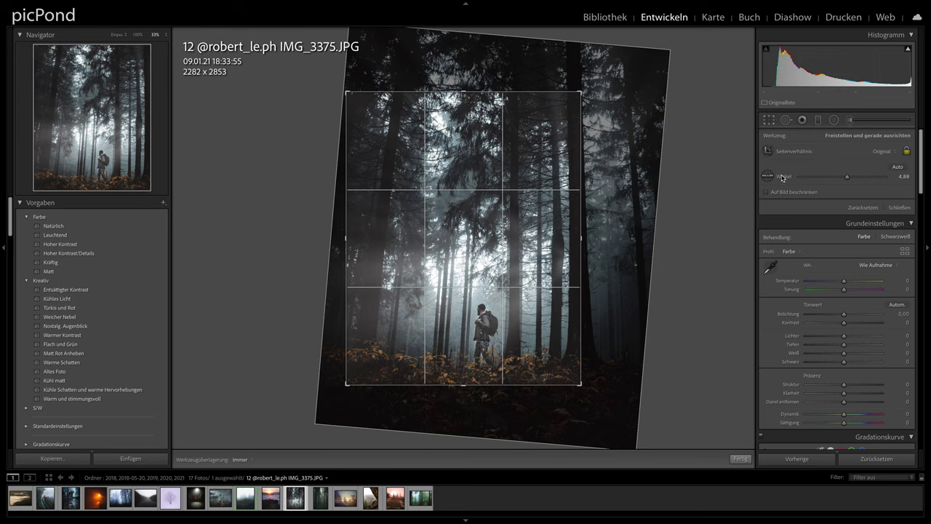
double_click(780, 179)
mouse_move(580, 92)
left_mouse_down()
mouse_move(598, 69)
mouse_move(583, 137)
mouse_move(462, 100)
mouse_move(467, 116)
left_mouse_up()
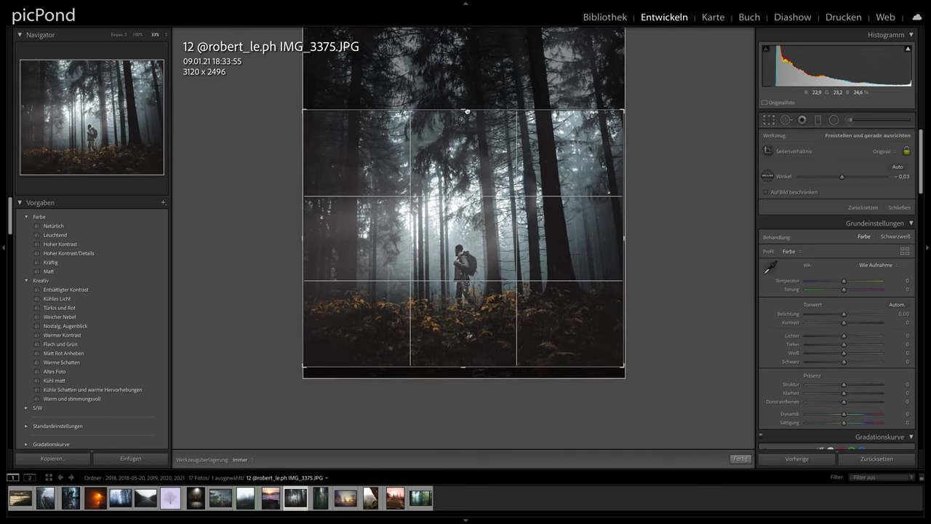
left_click(769, 120)
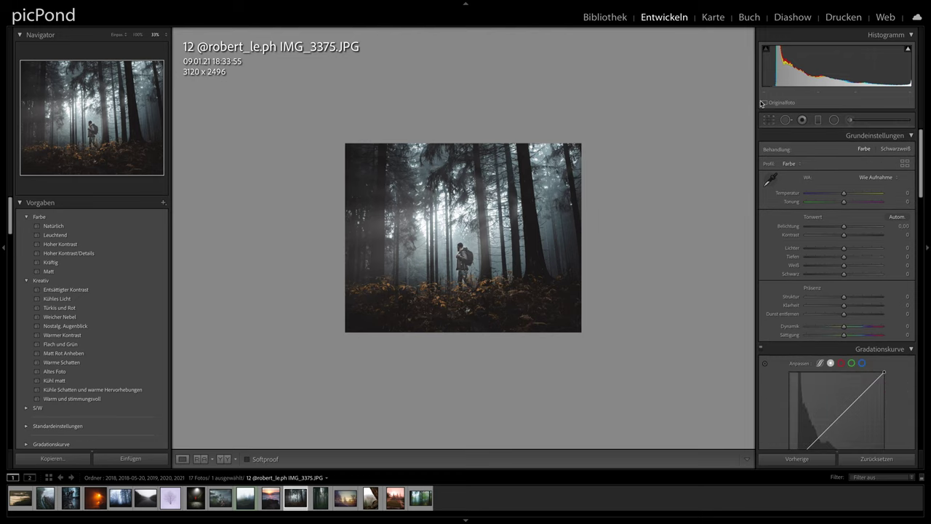
left_click(768, 120)
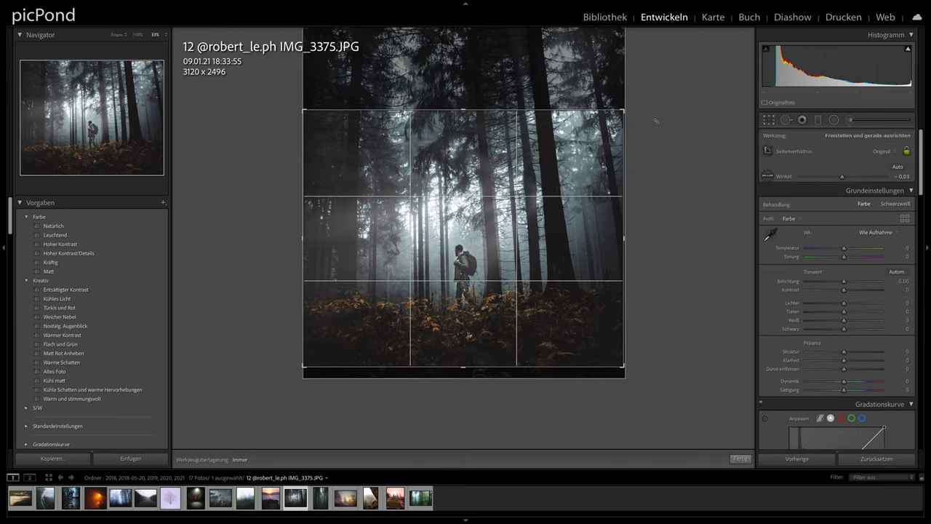
Cool the hiker photo's Temperatur to about -5.
left_click(768, 120)
left_click(767, 121)
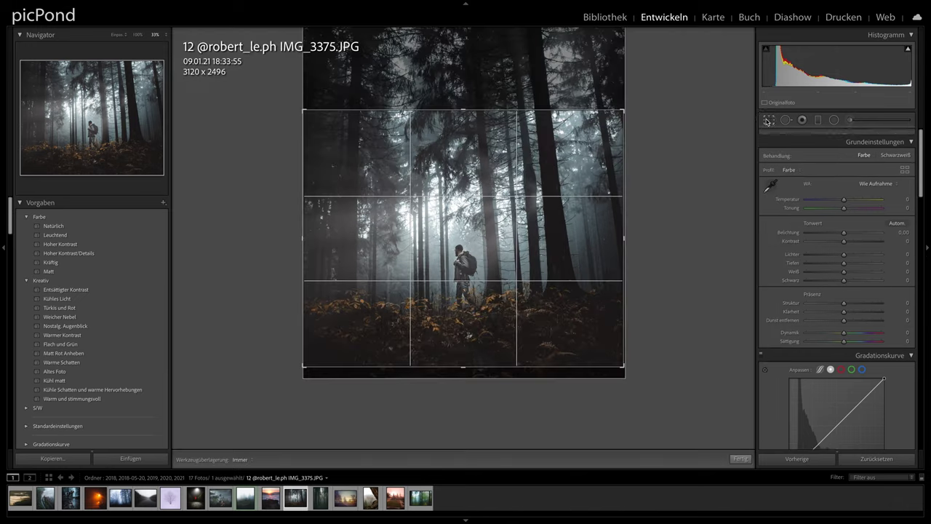
left_click(844, 283)
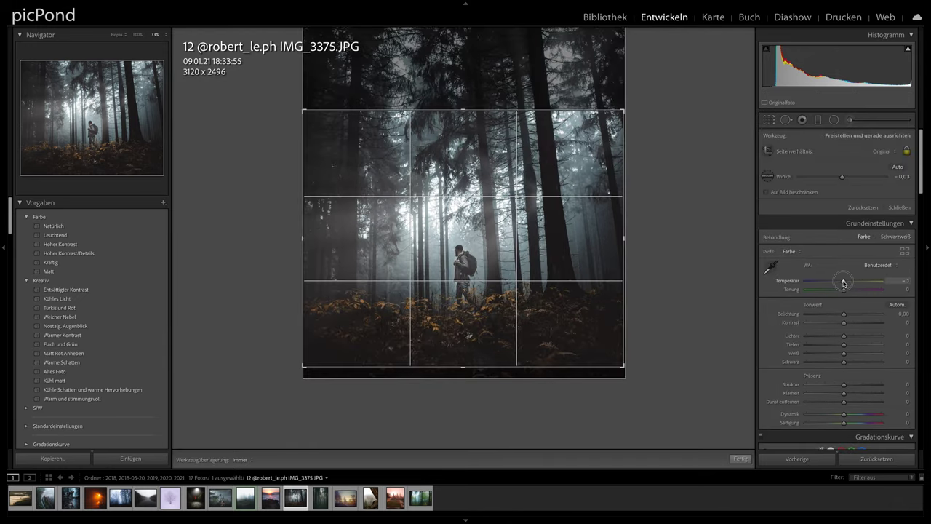
left_click_drag(841, 282, 842, 284)
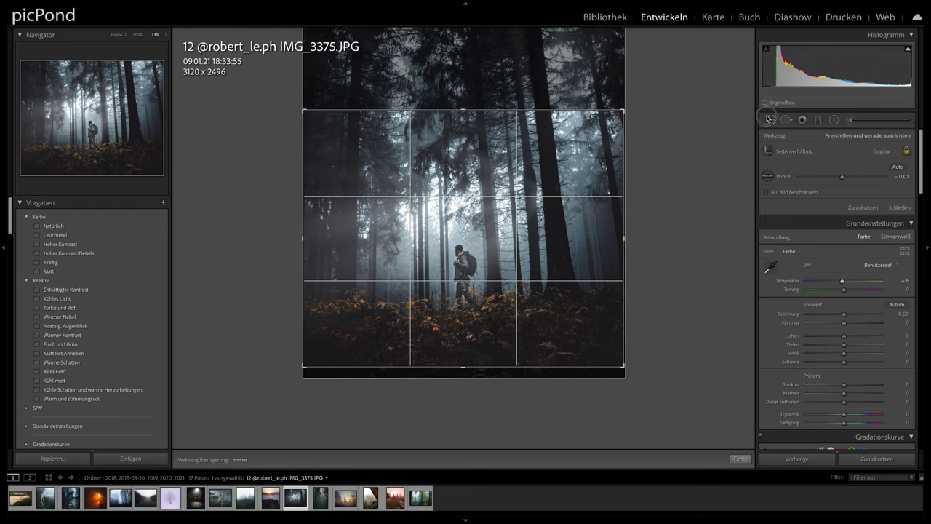
left_click(769, 120)
Raise Dynamik to +12 and Sättigung to +8 in the Basic panel.
scroll(830, 285, "down", 2)
left_click_drag(843, 233, 848, 237)
left_click_drag(843, 241, 847, 244)
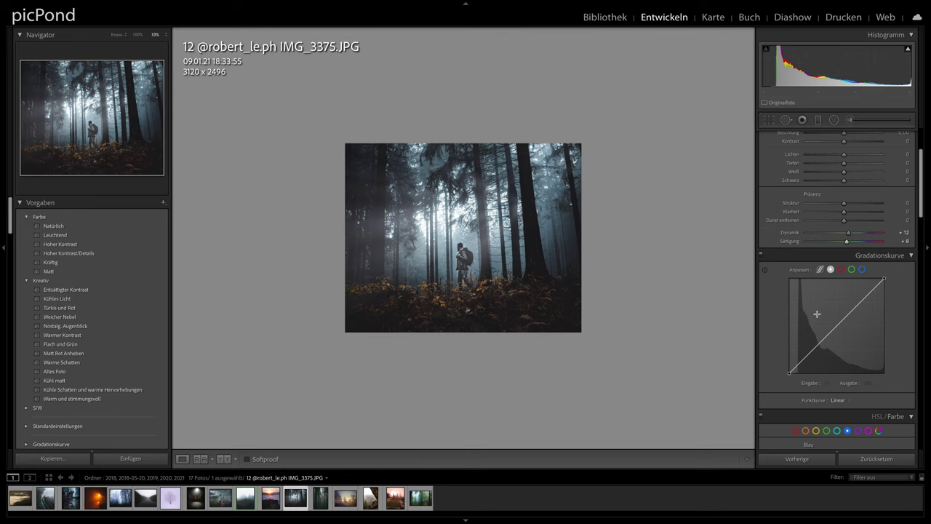
left_click(769, 120)
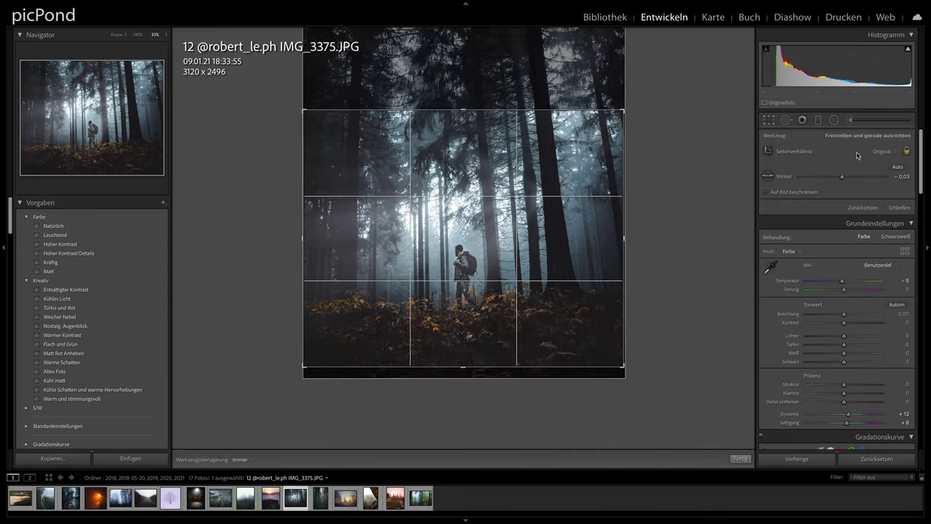
Set the hiker crop to Original proportions for a 3135 x 3918 portrait, then open photo 13.
left_click(882, 152)
left_click(880, 150)
left_click(881, 153)
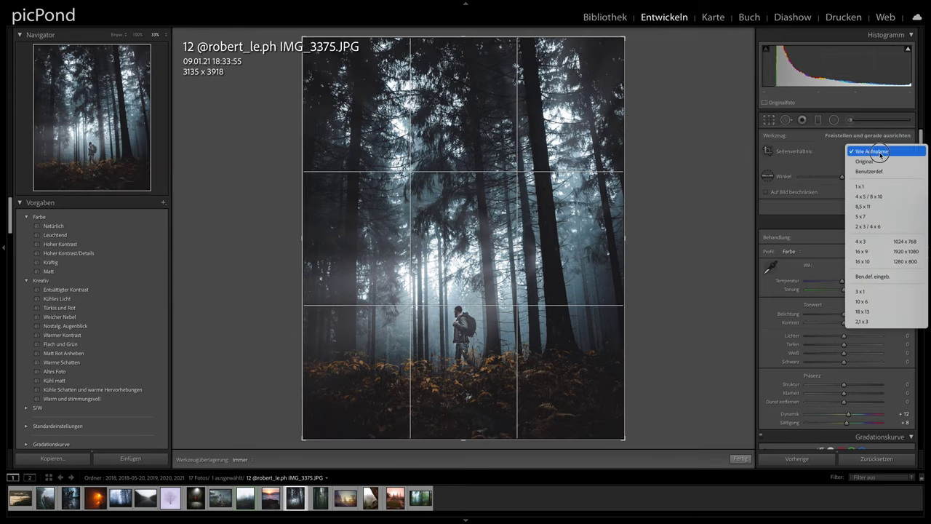
left_click(866, 162)
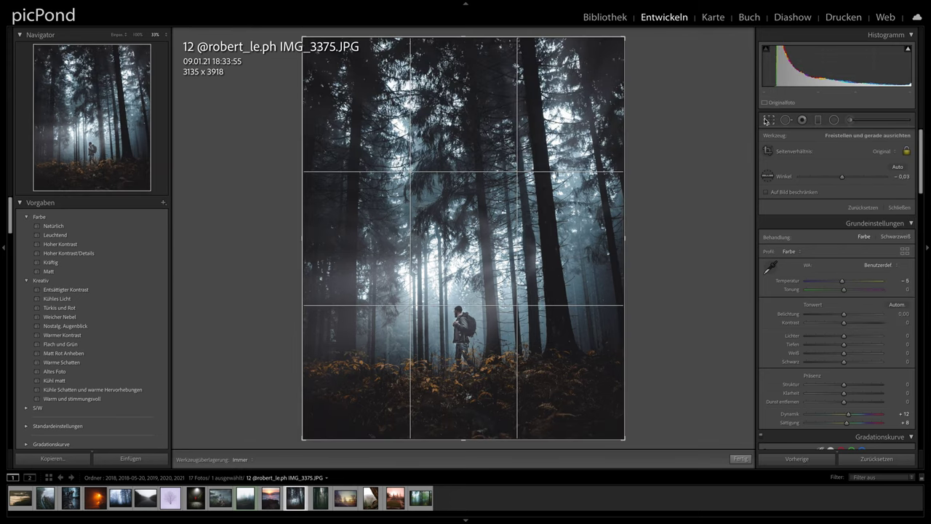
left_click(767, 120)
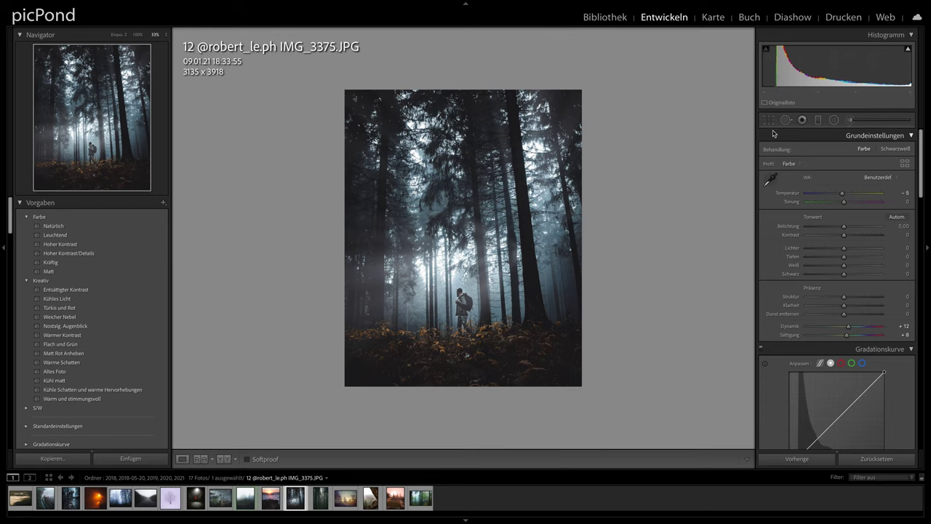
left_click(320, 497)
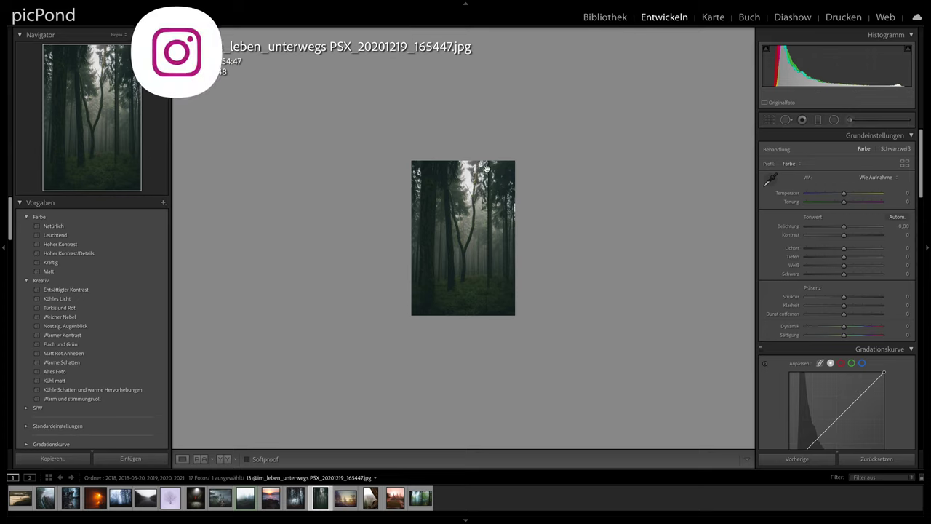
Try raising Belichtung to +0.40 on the foggy forest photo, then reset it to zero.
left_click_drag(838, 230, 846, 227)
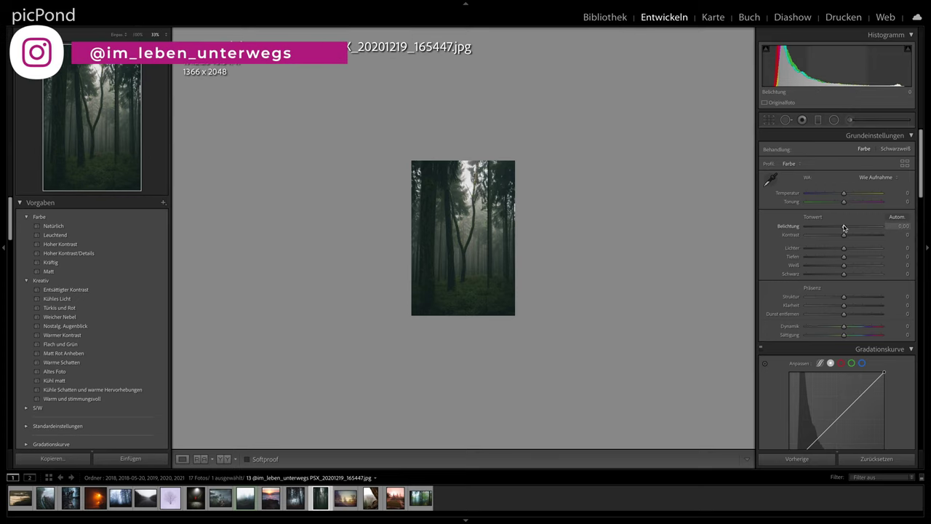
left_click_drag(846, 229, 845, 229)
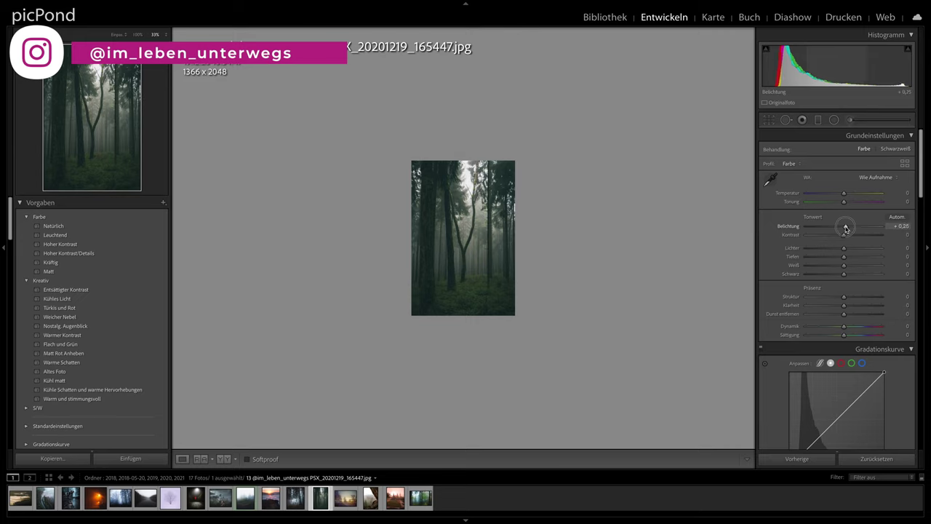
double_click(792, 229)
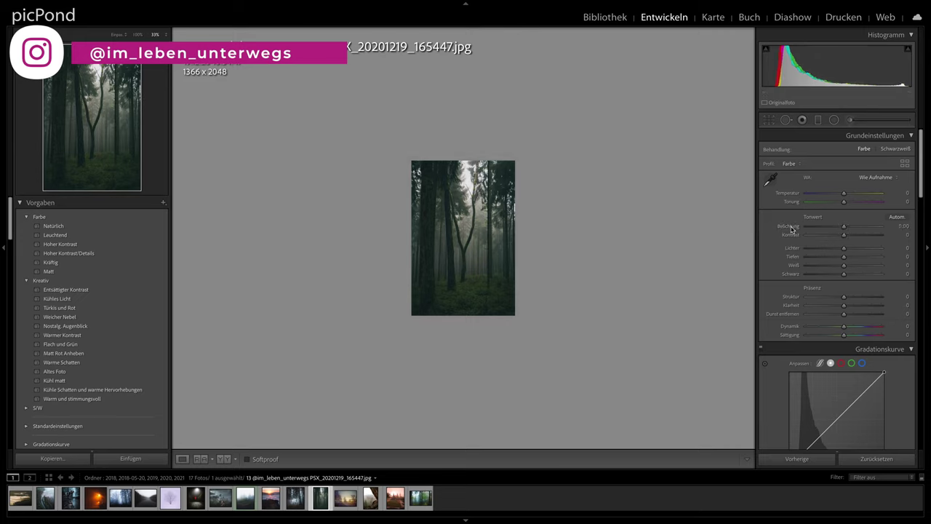
Brush a local adjustment with Lichter 17 and Weiß 10 over the misty top area.
left_click(850, 119)
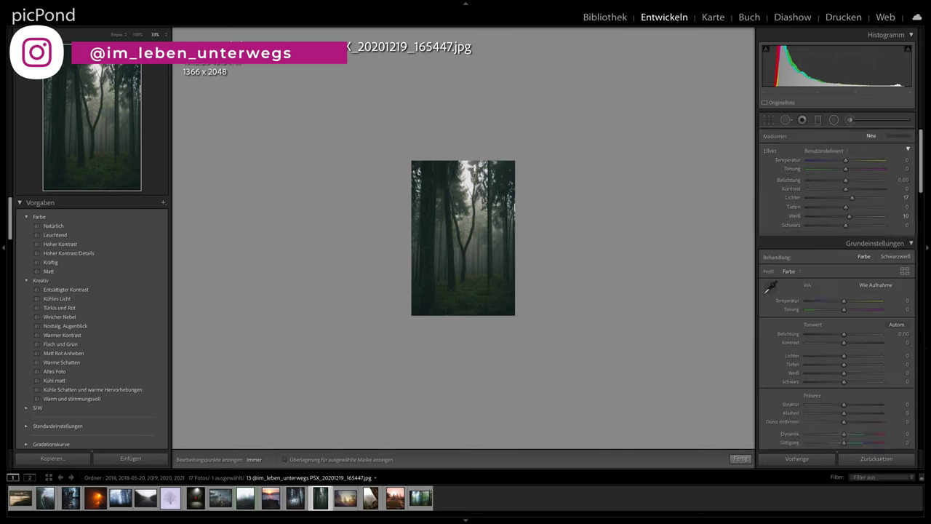
key("h")
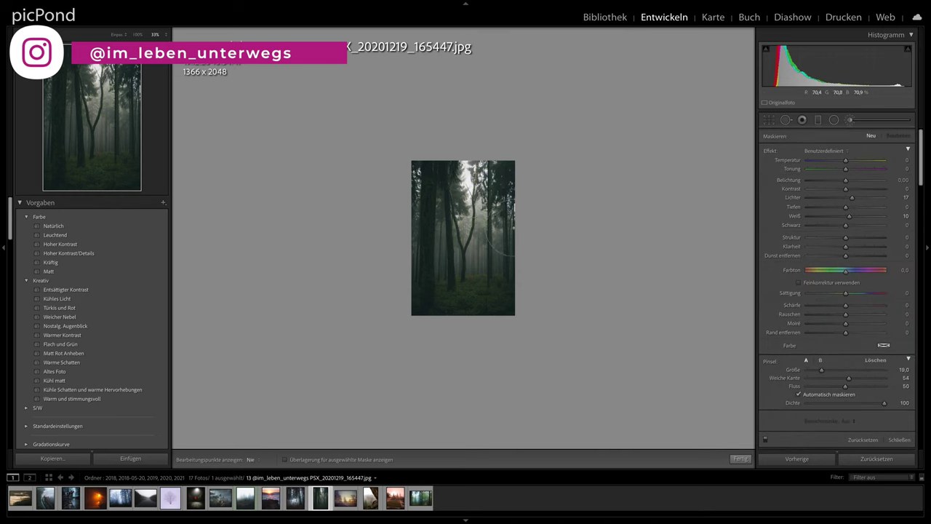
left_click(473, 178)
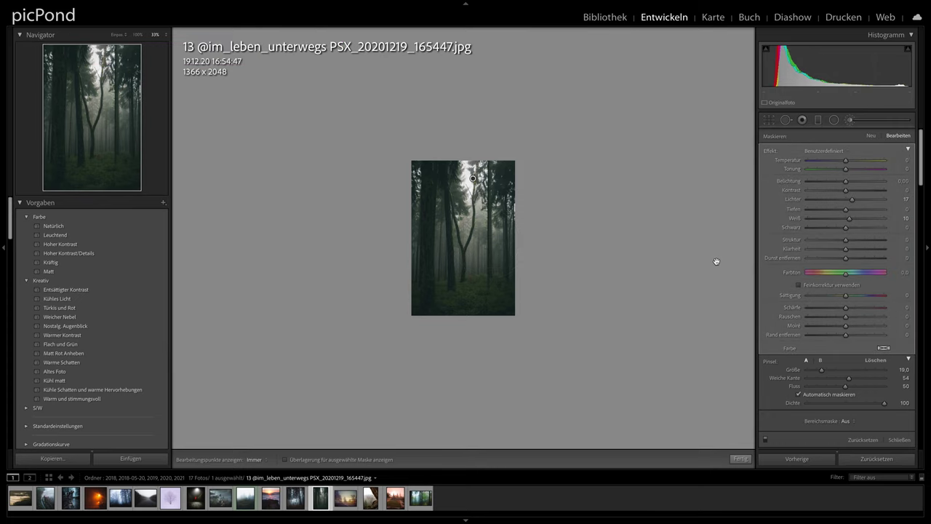
Crop the foggy forest photo to 4 x 5, straightened to -0.72, giving 1339 x 1674.
left_click(769, 120)
left_click(889, 151)
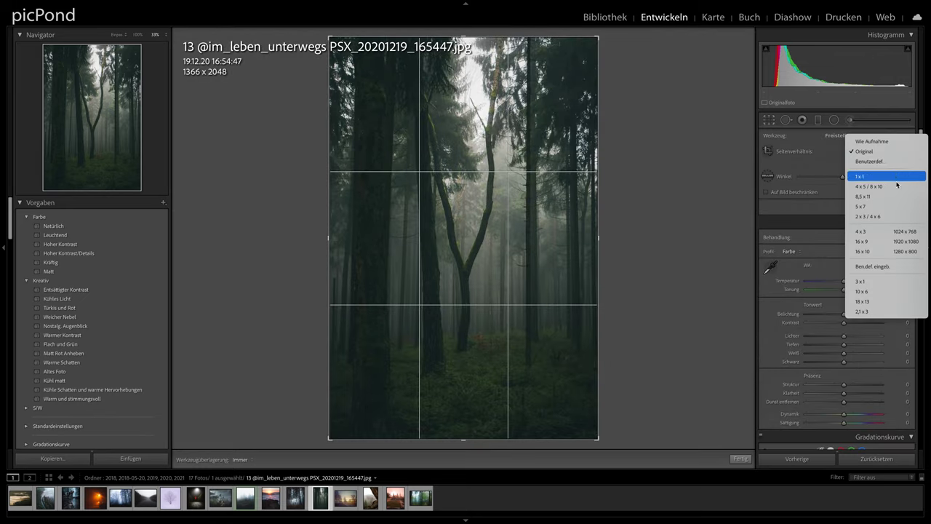
left_click(873, 186)
left_click_drag(657, 197, 668, 179)
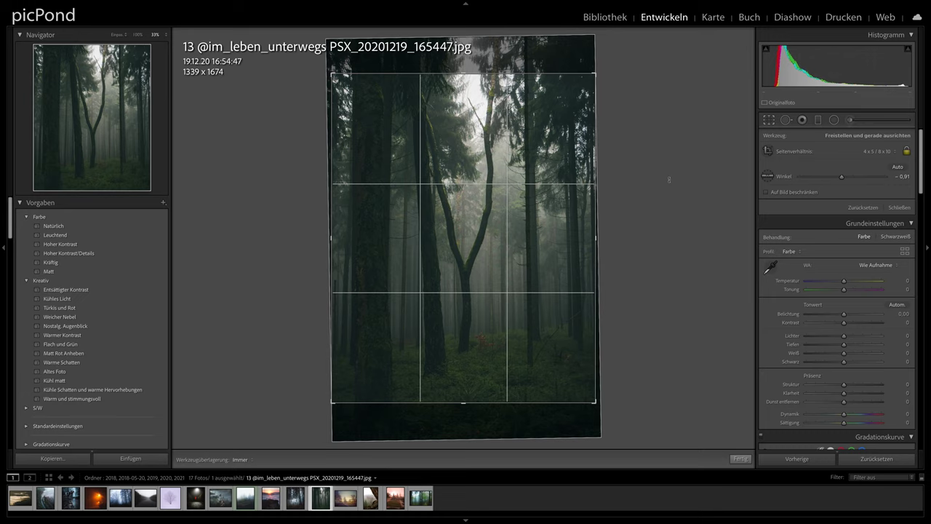
left_click_drag(669, 179, 669, 181)
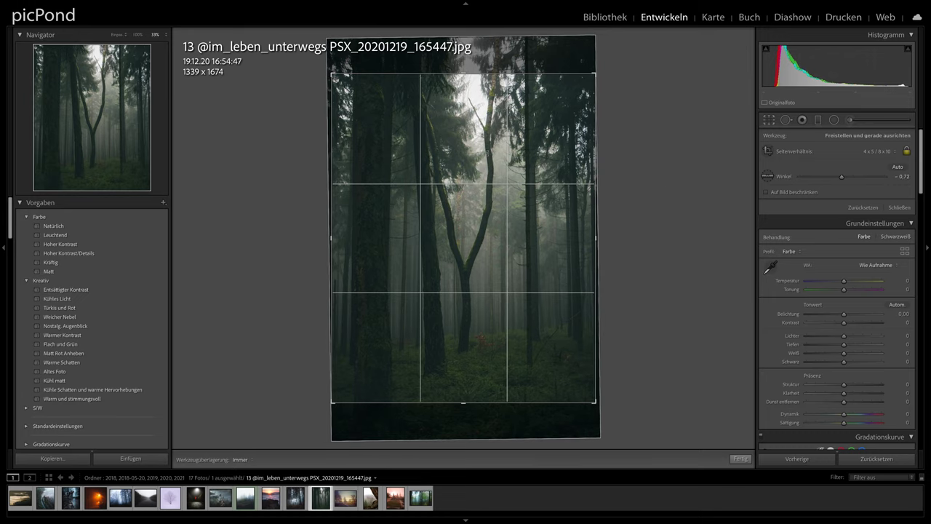
mouse_move(480, 153)
left_mouse_down()
mouse_move(480, 129)
mouse_move(477, 142)
left_mouse_up()
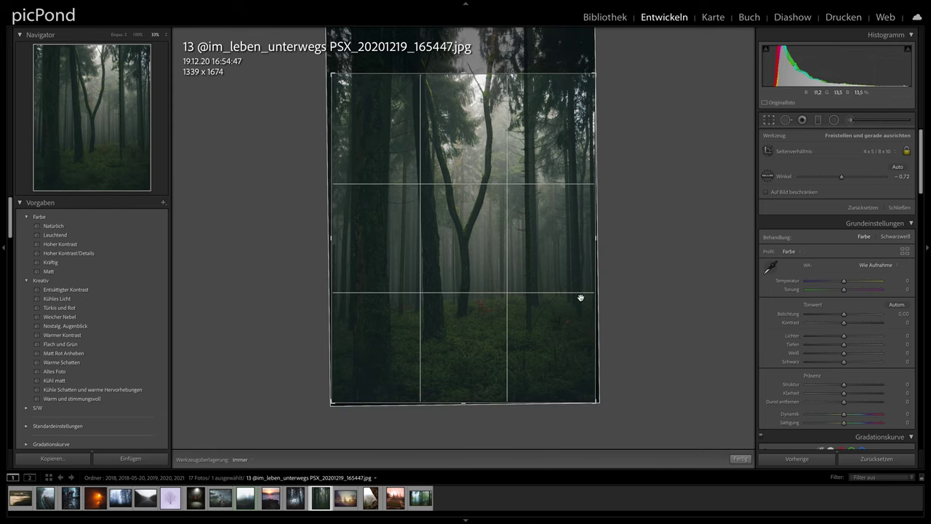
Move the photo lower inside the 4 x 5 crop so more treetops show, and apply it.
left_click(769, 121)
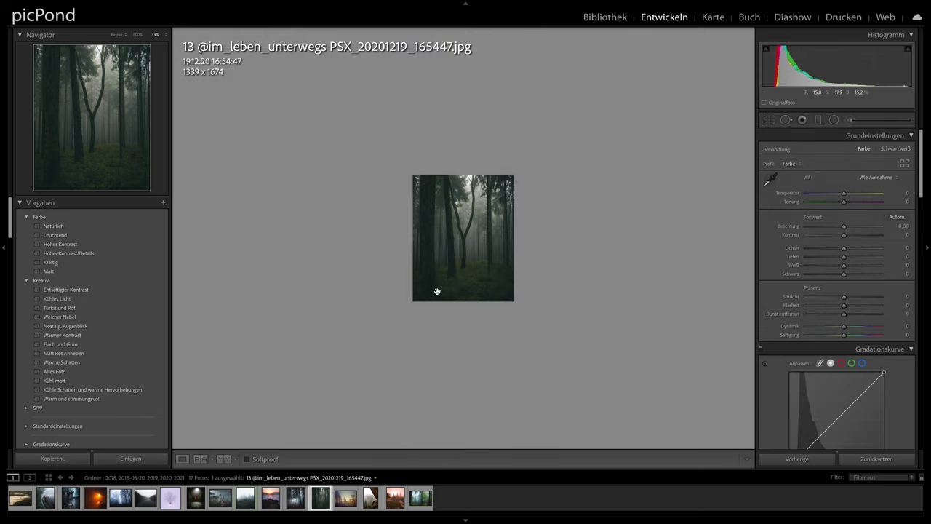
left_click(491, 252)
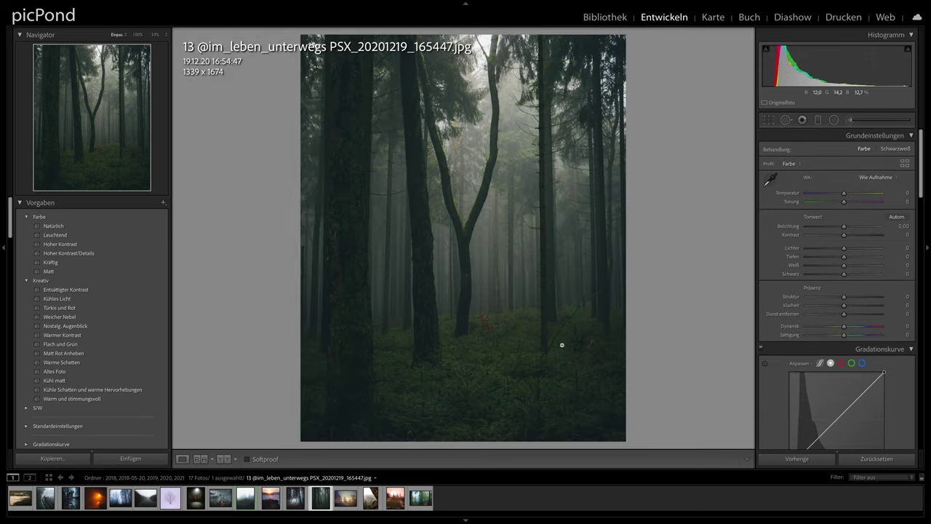
left_click(767, 125)
mouse_move(458, 188)
left_mouse_down()
mouse_move(458, 235)
mouse_move(467, 205)
left_mouse_up()
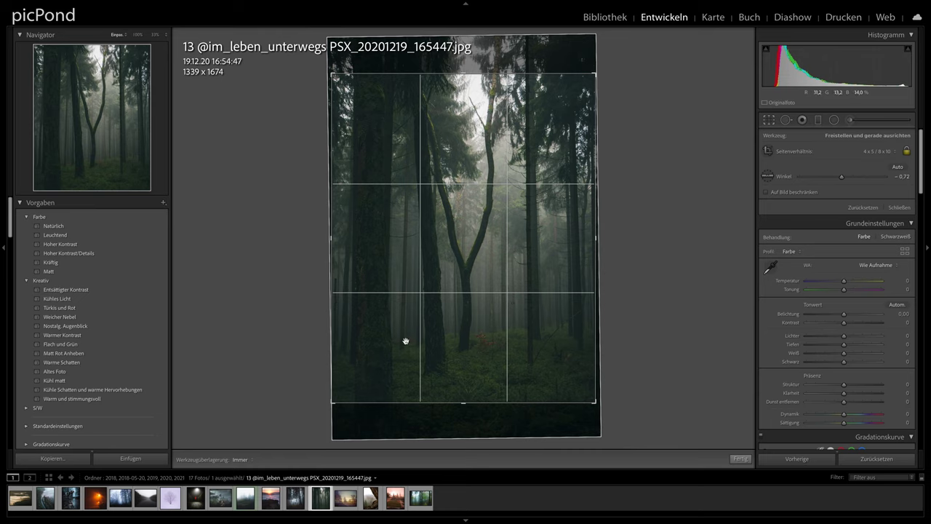
left_click_drag(496, 99, 492, 115)
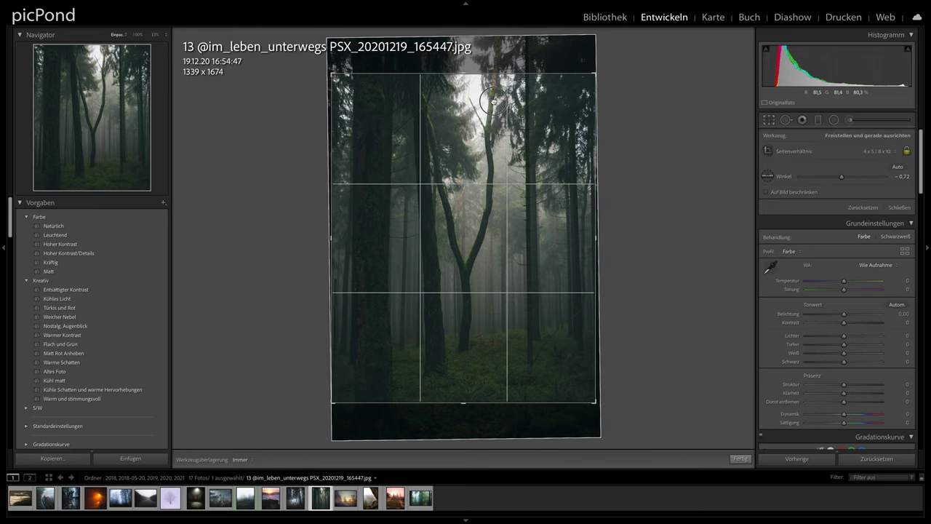
left_click(771, 122)
Set the Navigator zoom to 50%.
left_click(443, 133)
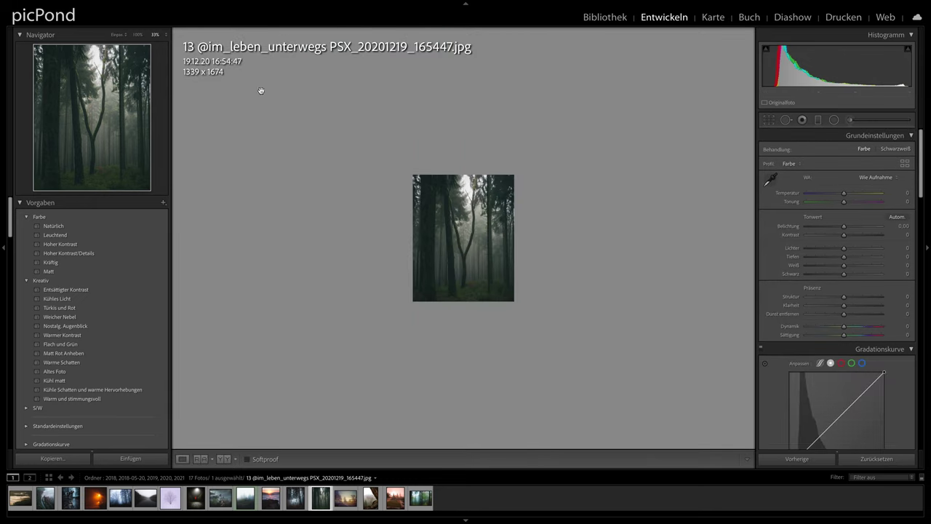
left_click(166, 35)
left_click(167, 42)
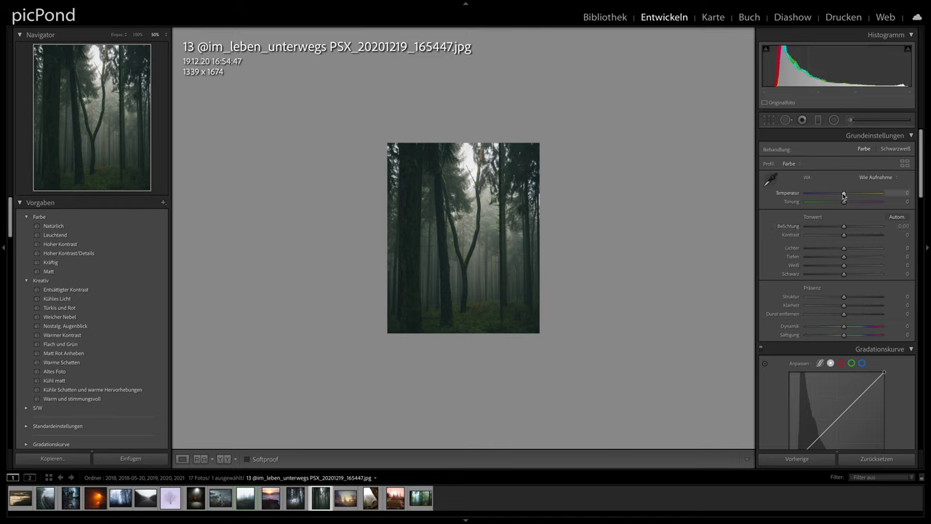
Warm Temperatur to +4 and brush-brighten the misty treetops at the top centre.
left_click_drag(843, 195, 845, 195)
left_click(849, 120)
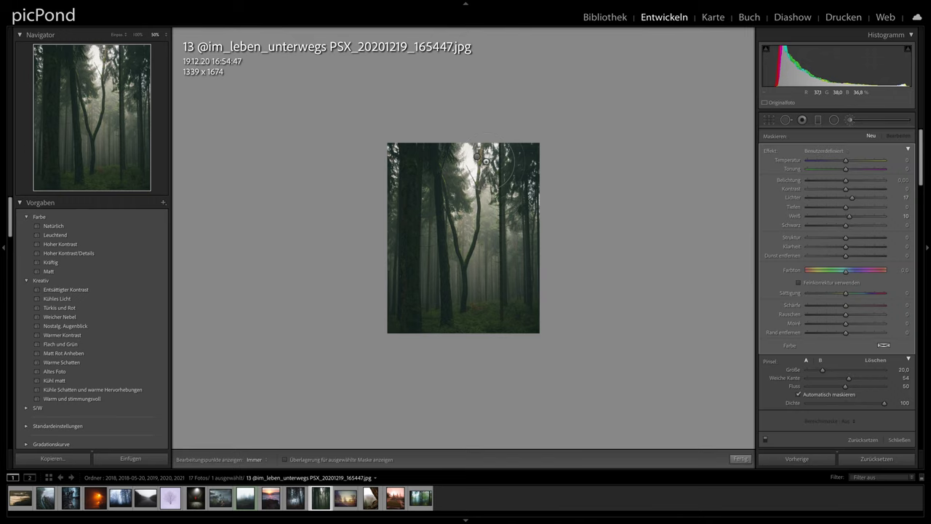
left_click_drag(462, 165, 477, 156)
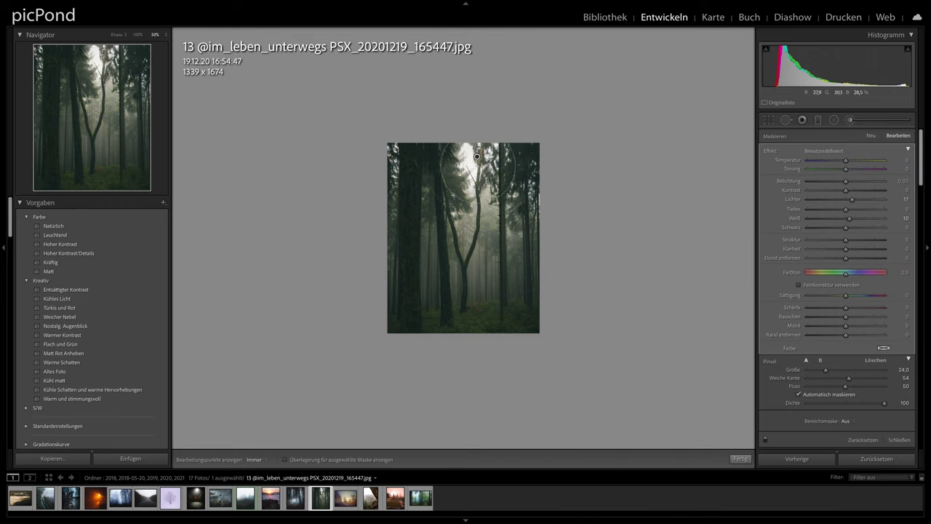
left_click(851, 121)
scroll(857, 200, "down", 3)
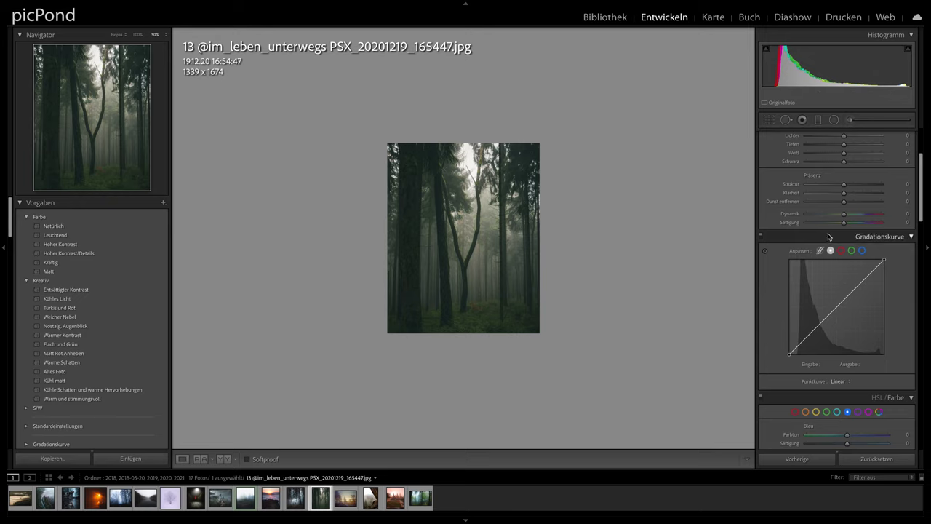
Try shifting the forest photo's Tönung toward magenta, then reset it to 0.
scroll(840, 218, "up", 3)
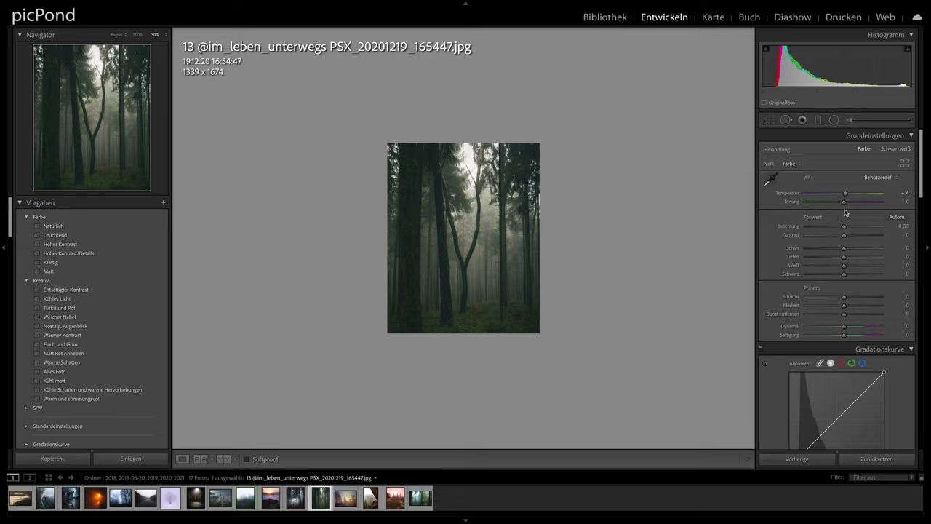
left_click_drag(844, 204, 843, 205)
left_click(848, 205)
left_click_drag(848, 204, 849, 204)
double_click(793, 204)
View the before/after comparison, then return to single view and advance to photo 14.
key("y")
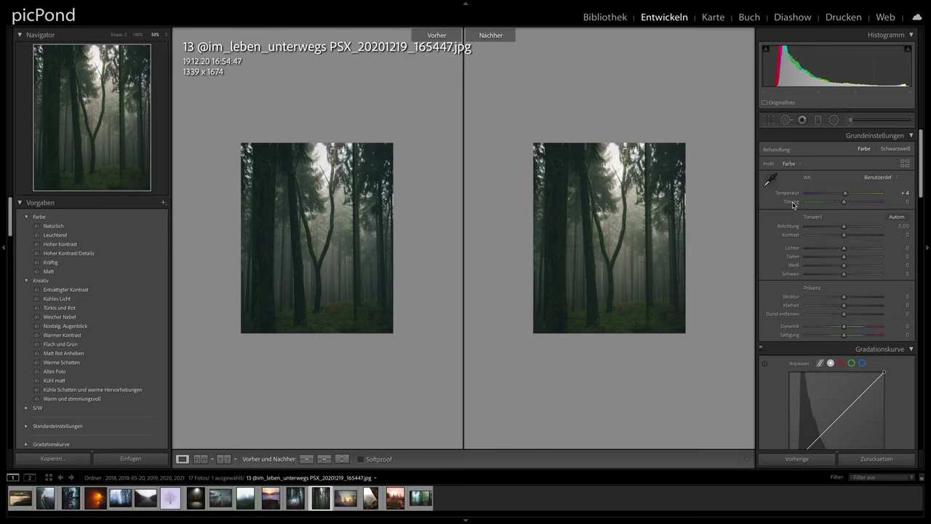
left_click(845, 195)
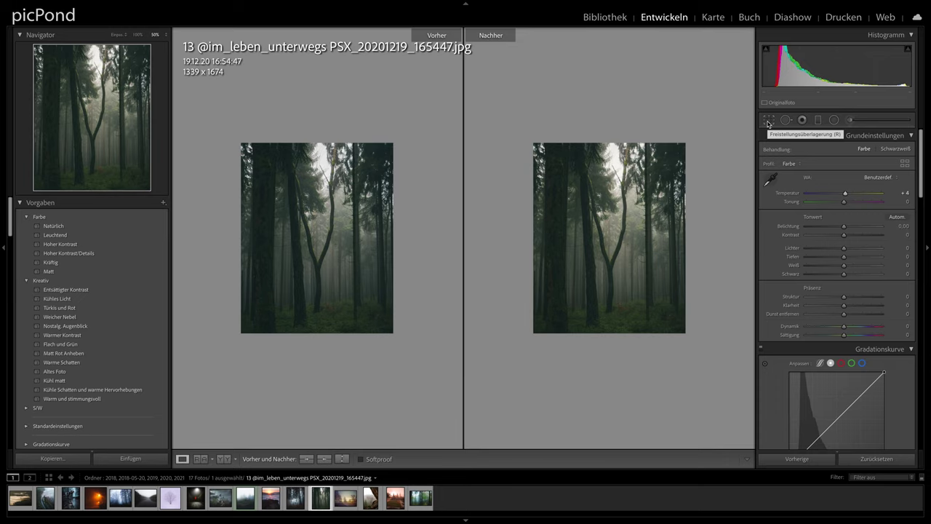
key("y")
key("Right")
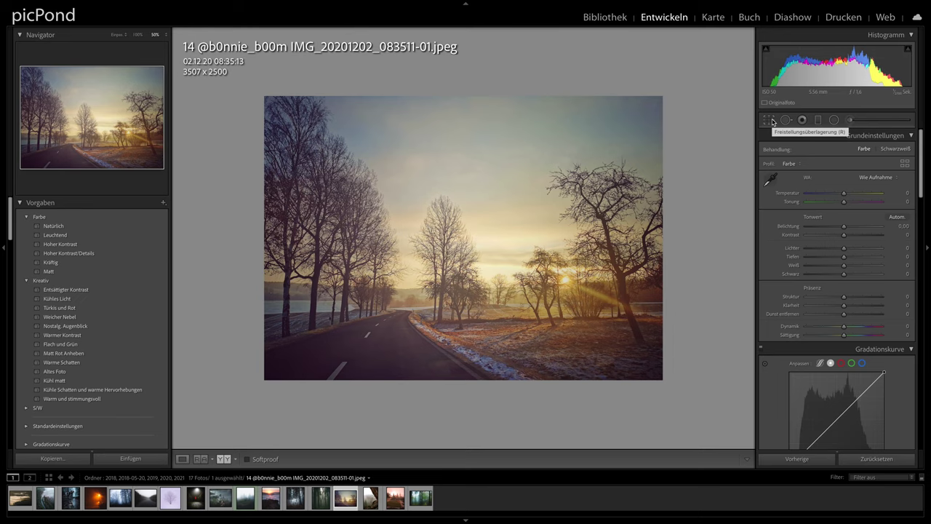
Start the Crop Overlay on the sunrise road photo, with Original proportions and 0.00 angle.
left_click(769, 120)
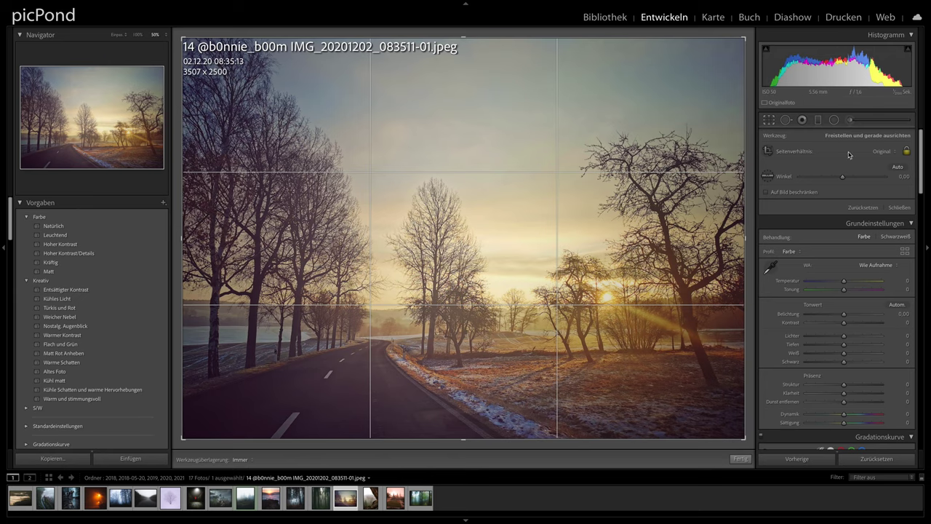
Lock the road photo's crop to 4 x 5 / 8 x 10 and frame it in portrait at 1916 × 2395 on the road.
left_click(884, 151)
left_click(889, 186)
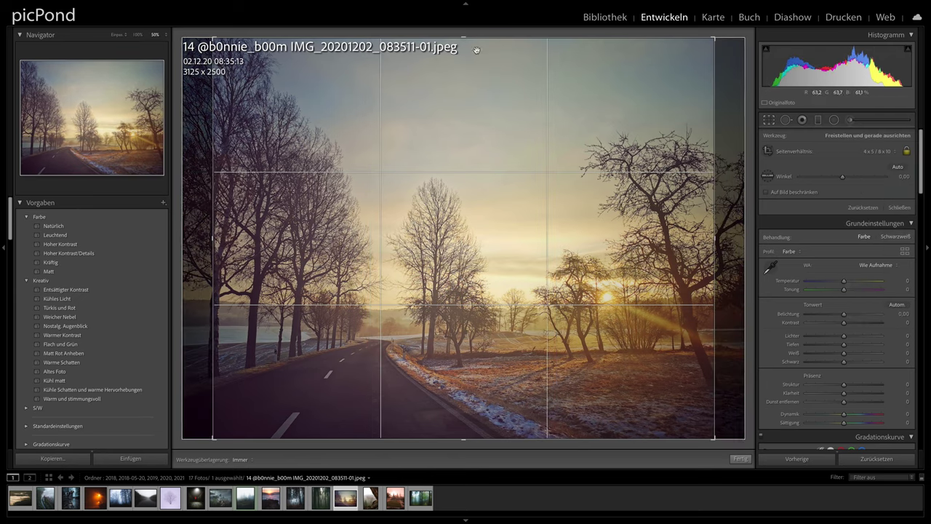
left_click_drag(463, 37, 463, 50)
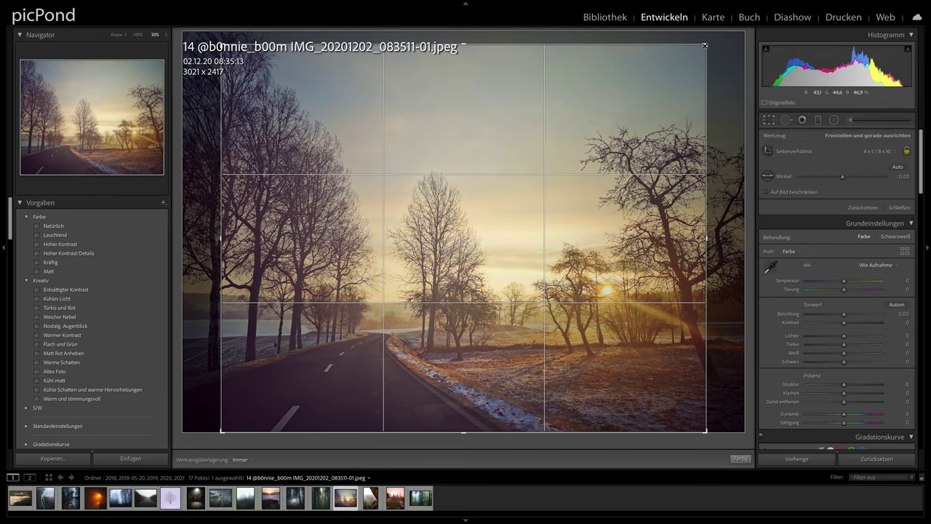
left_click_drag(704, 46, 627, 53)
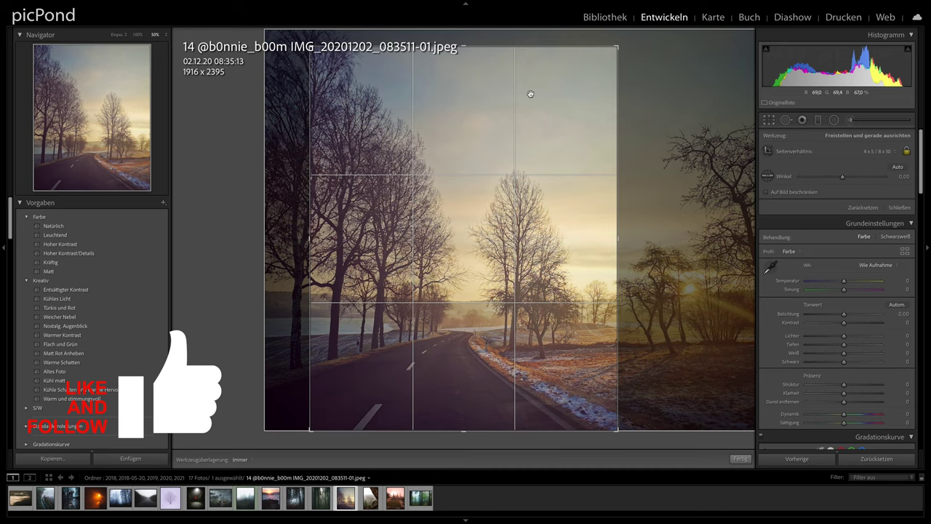
left_click_drag(531, 94, 249, 92)
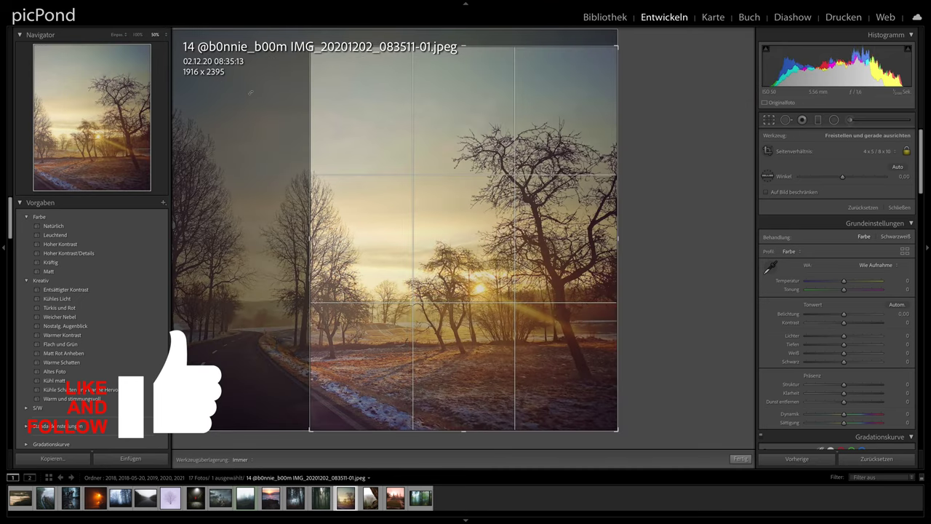
mouse_move(341, 88)
left_mouse_down()
mouse_move(588, 78)
mouse_move(577, 77)
left_mouse_up()
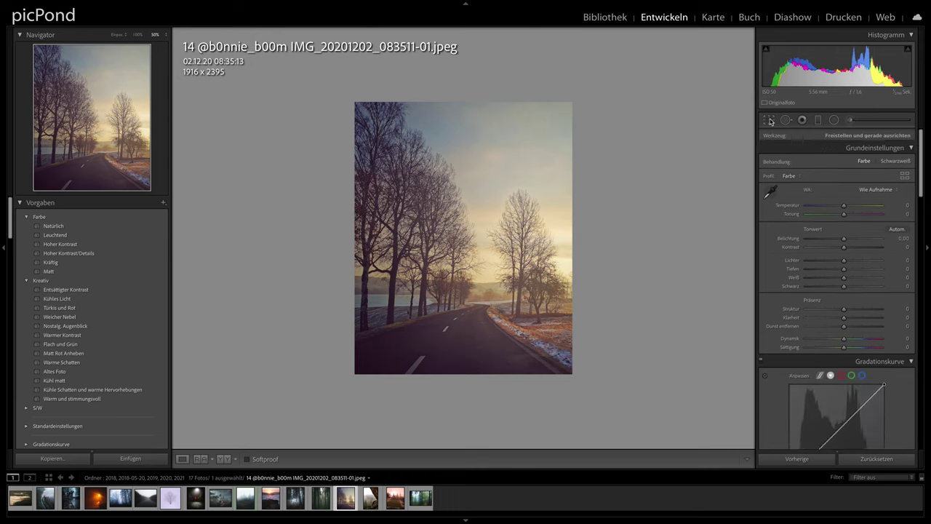
Apply the portrait crop, then undo a stray brush adjustment placed on the right-hand trees.
left_click(771, 120)
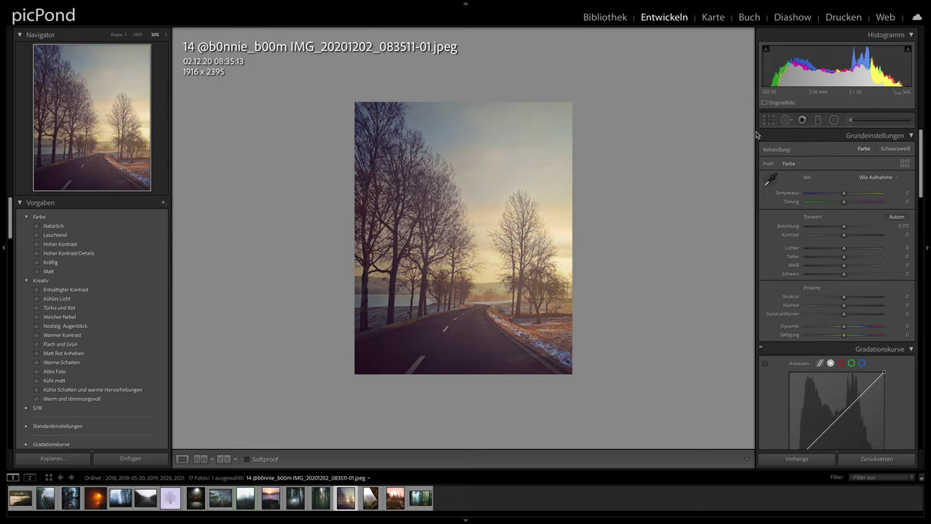
left_click(850, 119)
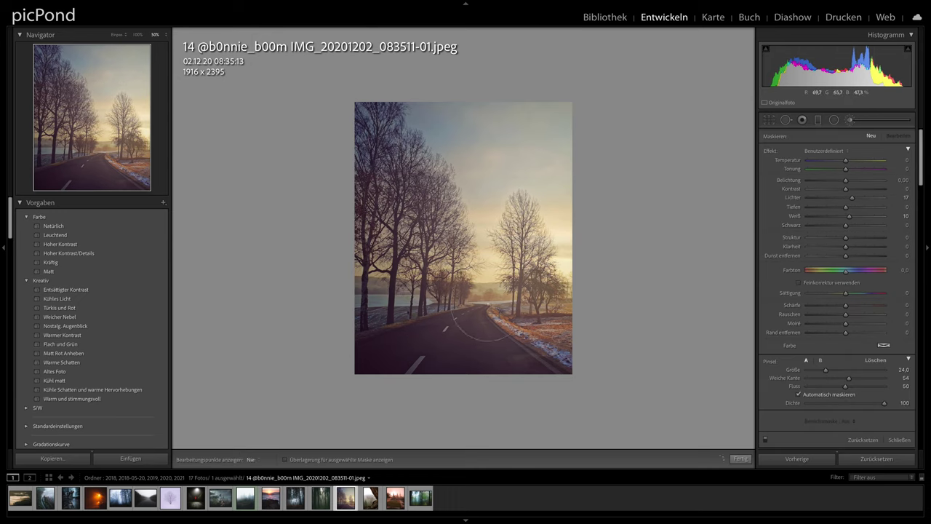
left_click(562, 278)
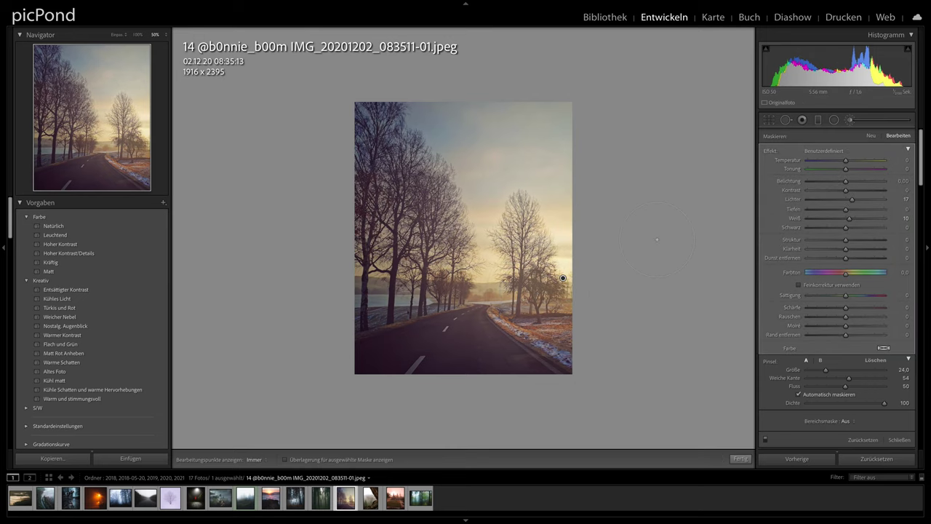
key("ctrl+z")
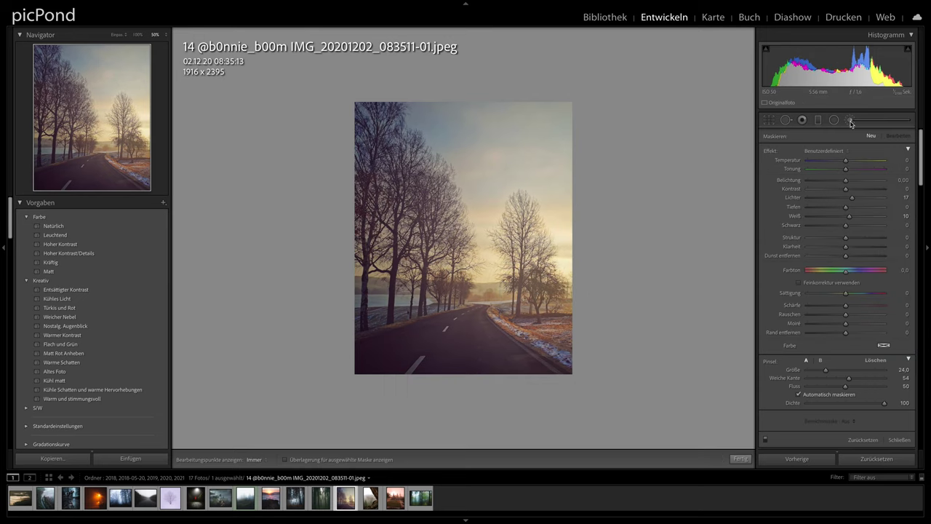
Flip the crop to a landscape 4 x 5 frame enlarged to 3125 × 2500 and apply it.
left_click(769, 120)
mouse_move(624, 50)
left_mouse_down()
mouse_move(700, 56)
mouse_move(611, 120)
left_mouse_up()
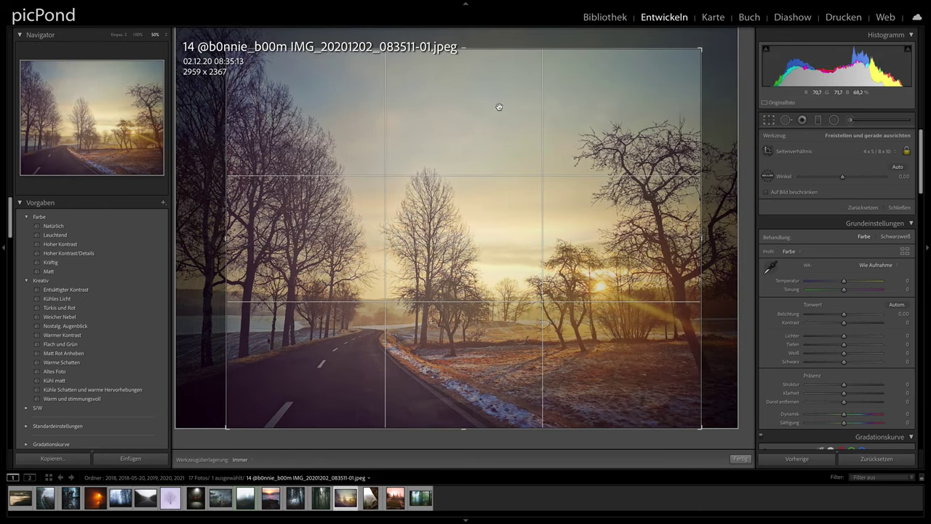
left_click_drag(499, 107, 464, 77)
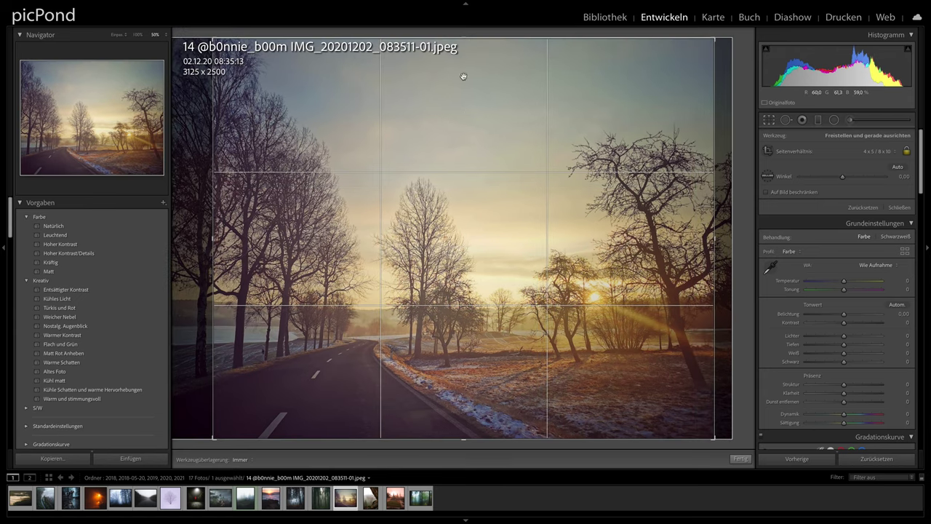
left_click(769, 120)
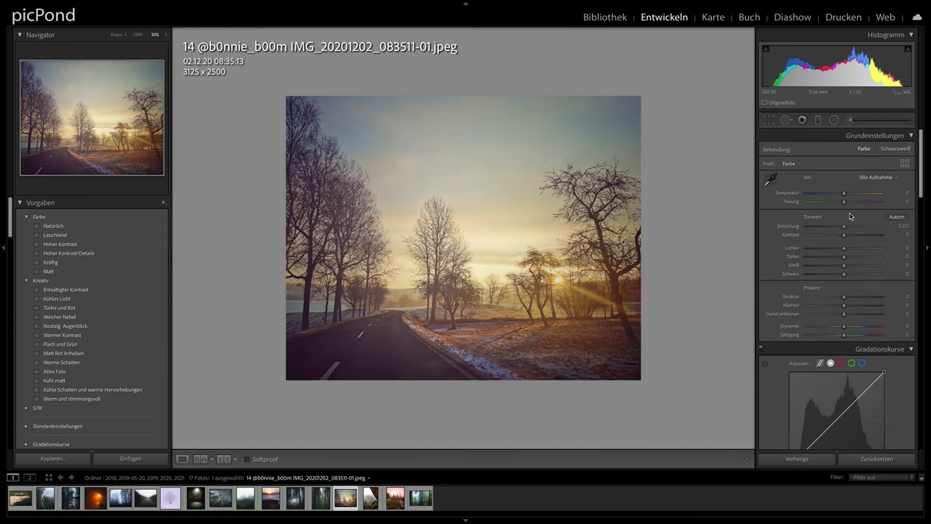
Set the road photo's temperature to -2.
left_click_drag(845, 196, 846, 197)
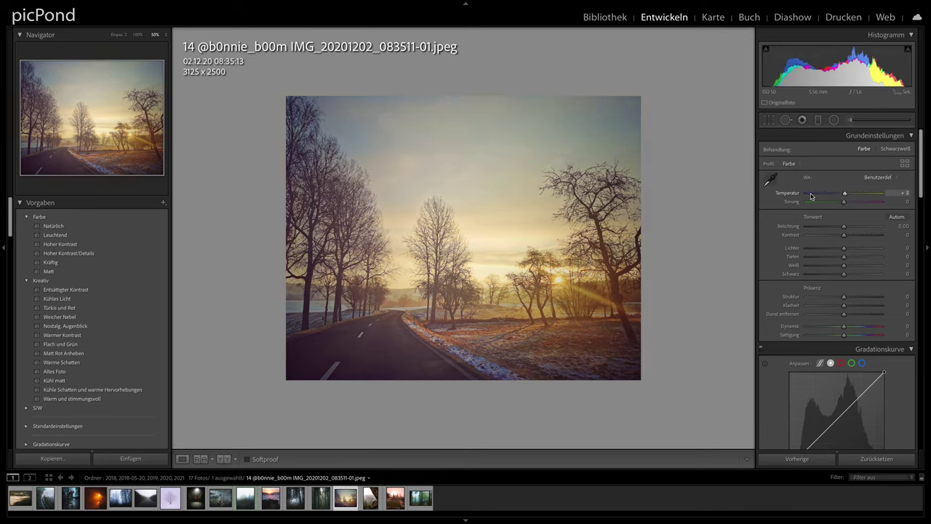
double_click(788, 193)
left_click_drag(845, 196, 844, 197)
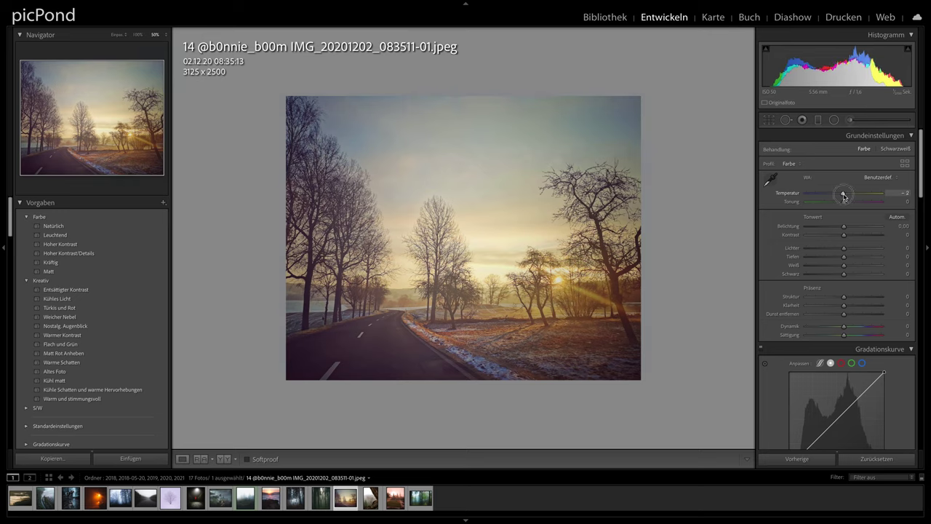
scroll(844, 218, "down", 1)
Raise highlights to +12, whites to +5 and vibrance to +3, then review the panels.
left_click_drag(844, 236, 846, 238)
scroll(846, 237, "down", 1)
scroll(845, 239, "down", 2)
scroll(846, 240, "up", 1)
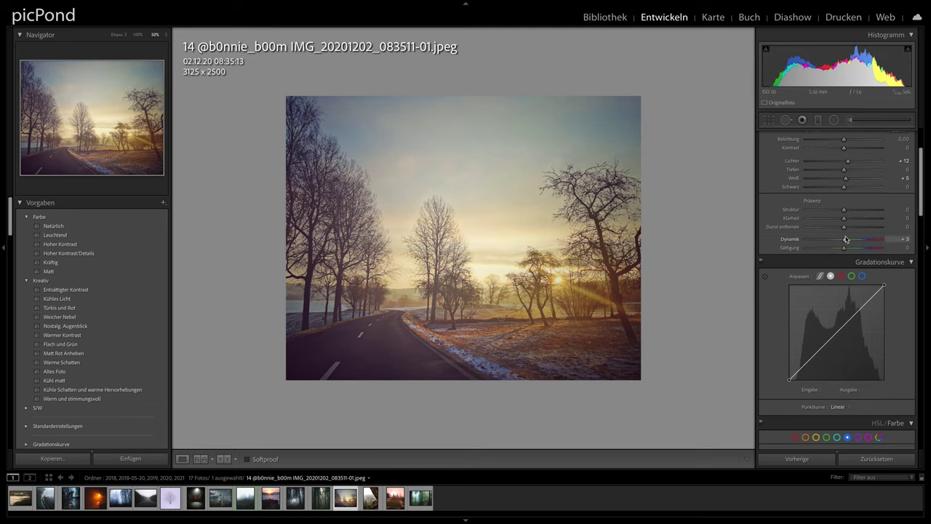
scroll(842, 247, "down", 2)
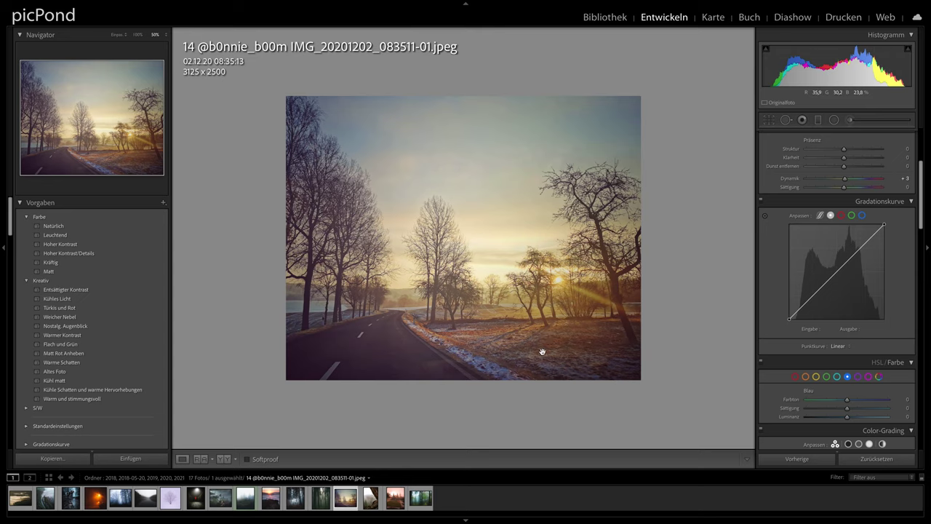
scroll(801, 322, "down", 5)
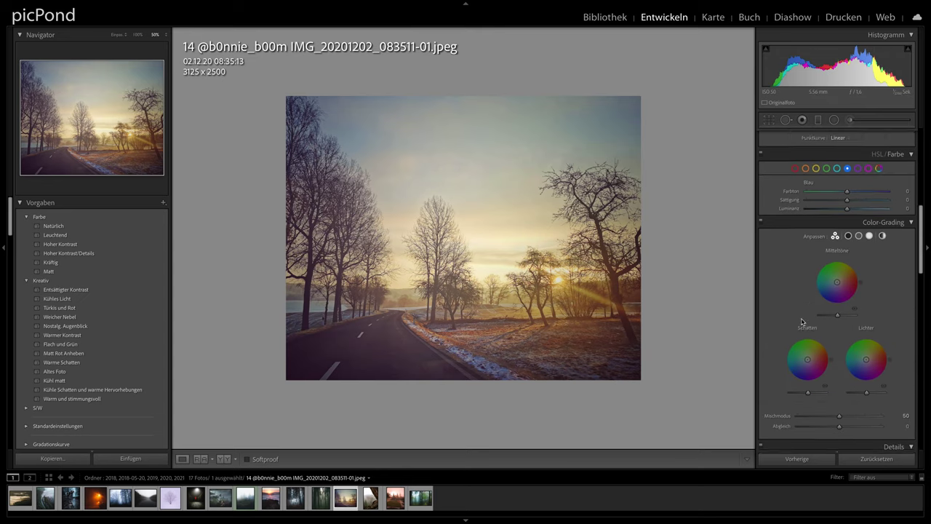
scroll(802, 322, "down", 3)
scroll(802, 321, "down", 2)
scroll(800, 323, "down", 3)
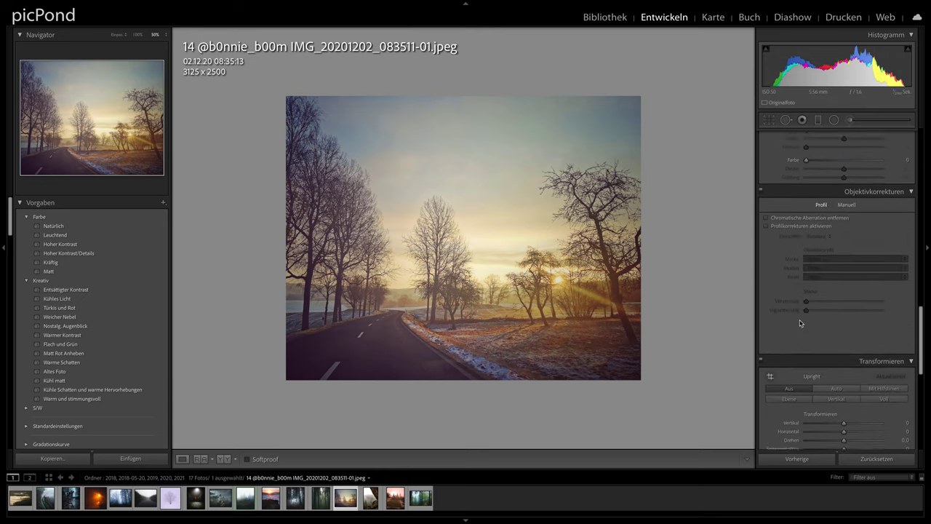
scroll(800, 323, "down", 3)
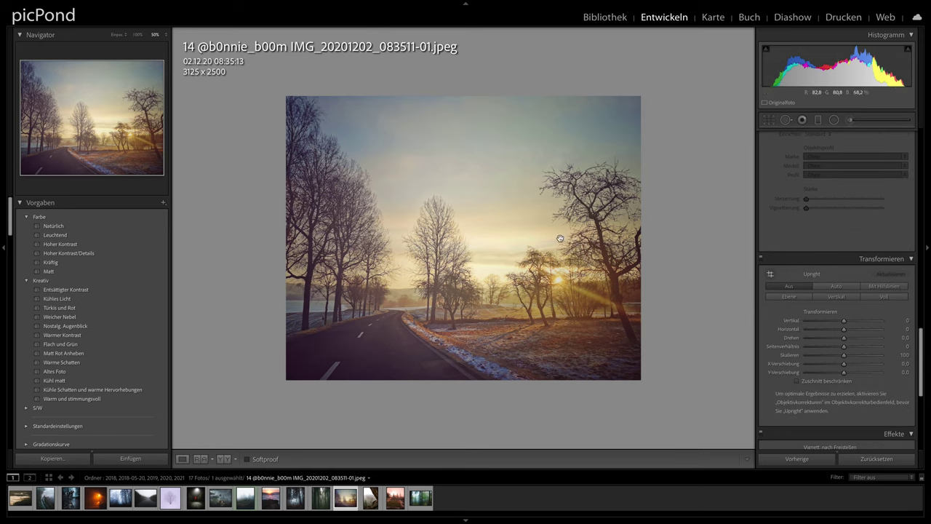
scroll(837, 276, "up", 3)
scroll(844, 262, "up", 4)
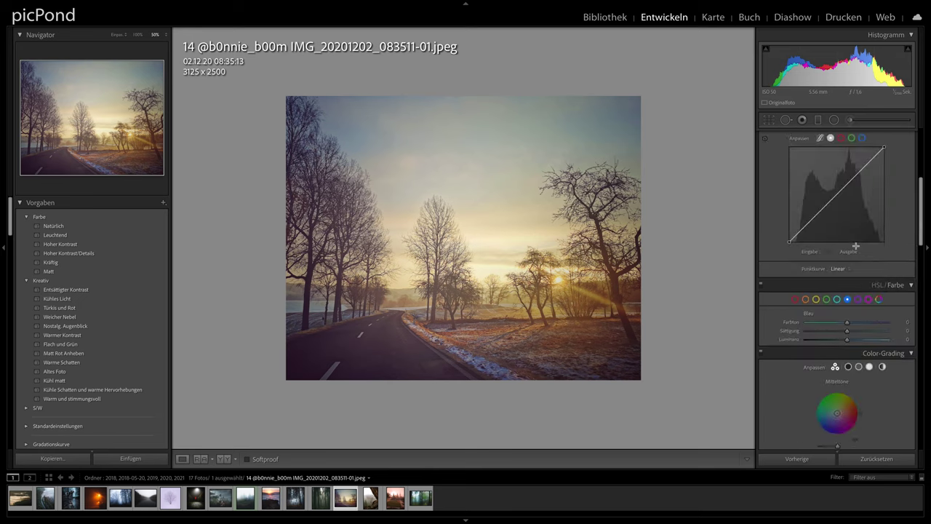
scroll(852, 251, "up", 3)
scroll(857, 244, "up", 2)
scroll(857, 244, "up", 2)
scroll(857, 244, "up", 2)
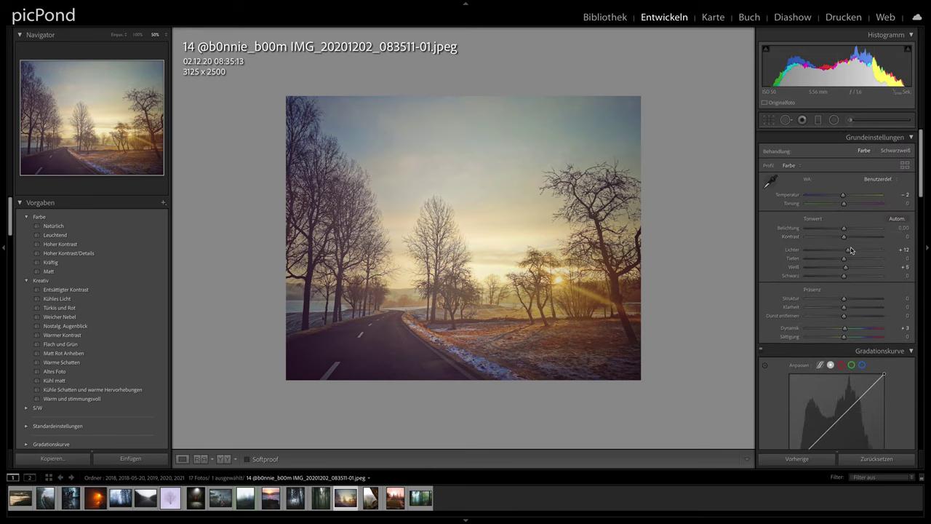
Brush a local adjustment onto the road with pins hidden, then advance to the foggy rock photo.
left_click(852, 121)
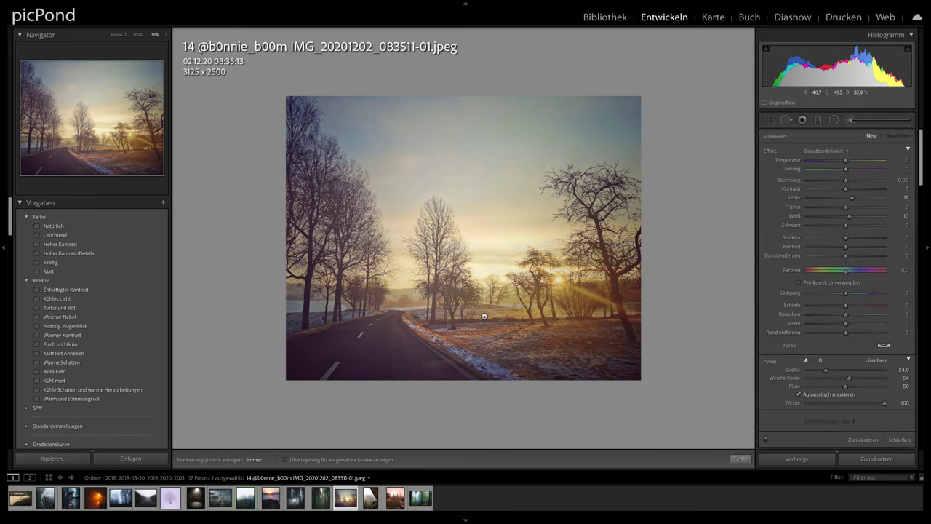
left_click_drag(422, 312, 384, 327)
key("h")
key("h")
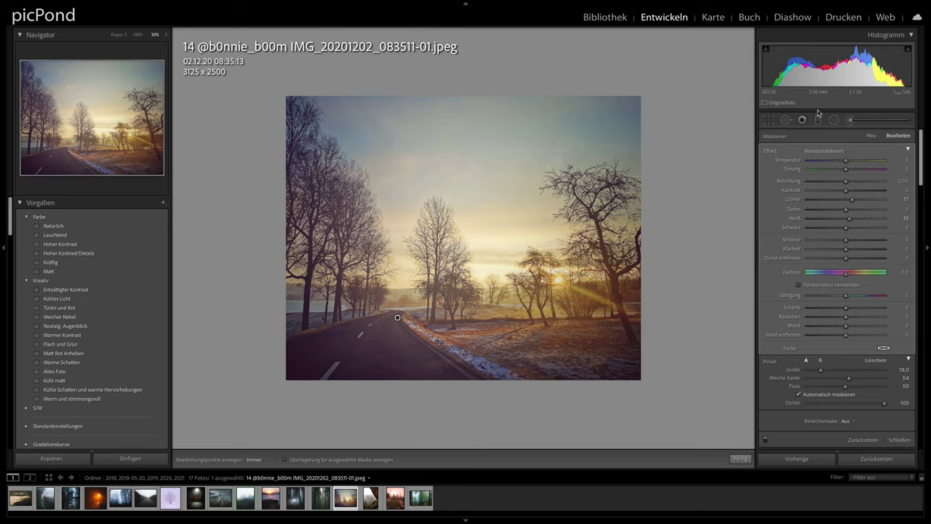
left_click(849, 120)
key("Right")
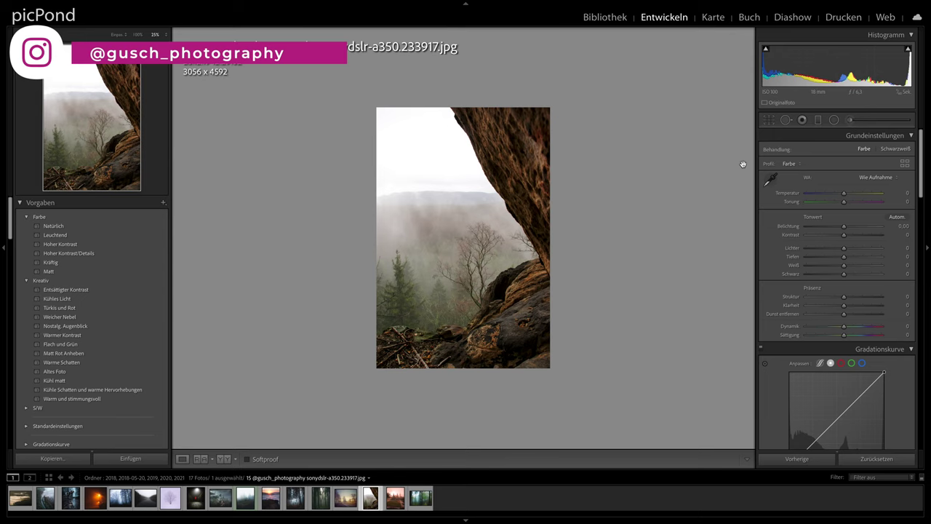
Crop the rock photo to a 4 x 5 portrait of 3040 × 3799, shifting the image up in the frame.
key("r")
left_click(894, 153)
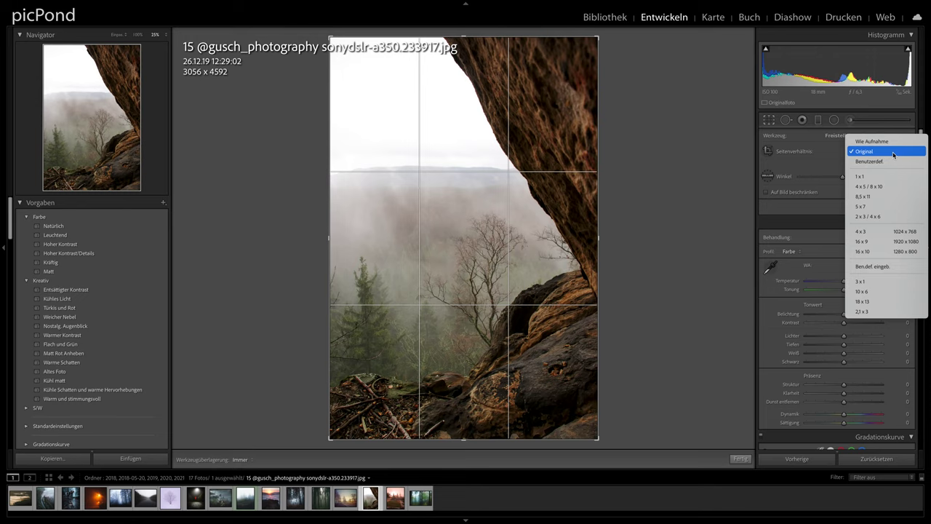
left_click(893, 186)
mouse_move(466, 87)
left_mouse_down()
mouse_move(466, 102)
mouse_move(472, 98)
left_mouse_up()
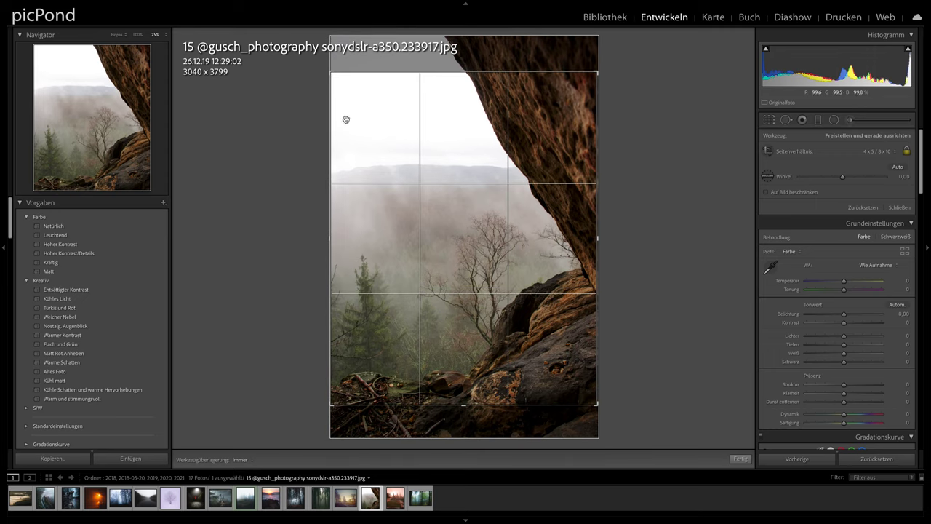
left_click_drag(401, 129, 374, 173)
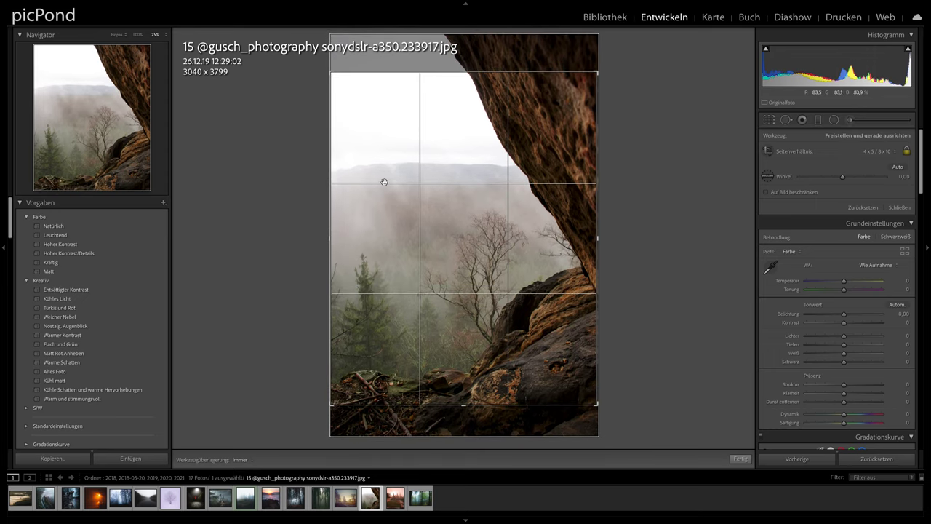
left_click_drag(509, 184, 439, 183)
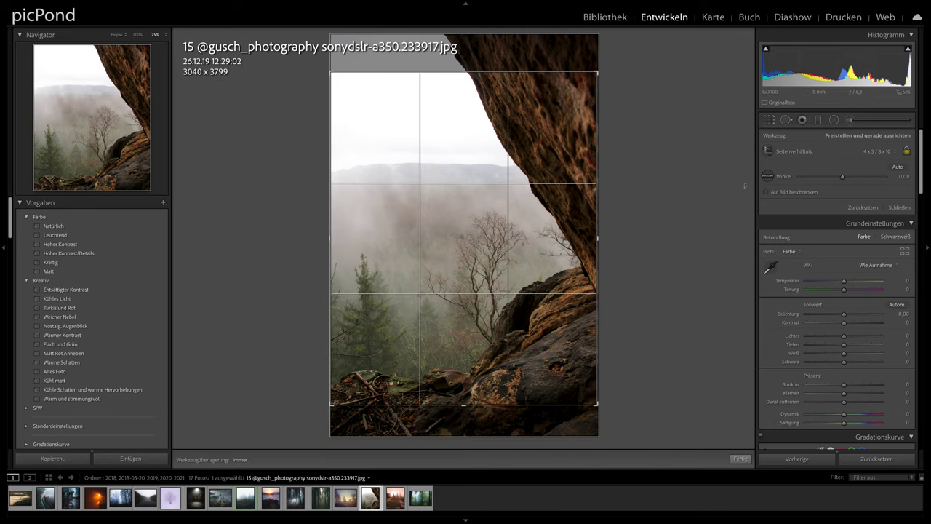
left_click(768, 121)
left_click(767, 121)
left_click_drag(482, 206, 482, 191)
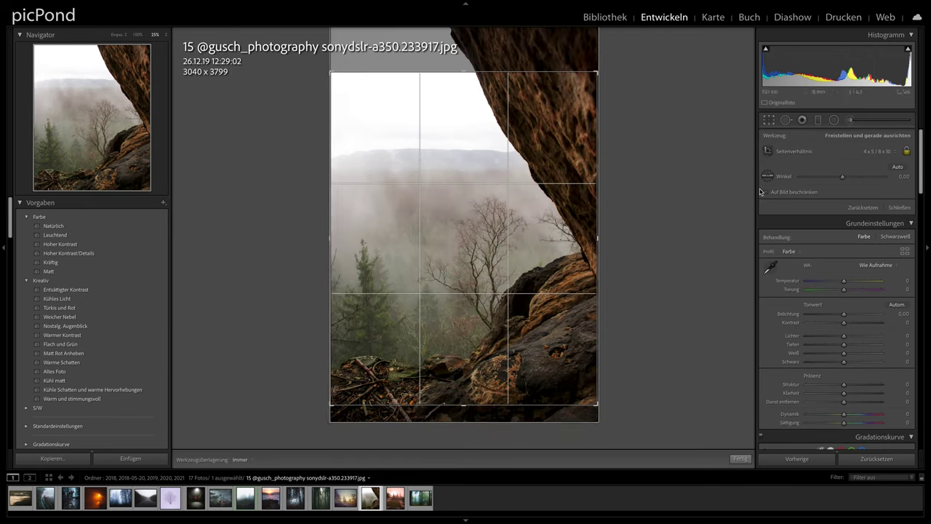
left_click(770, 120)
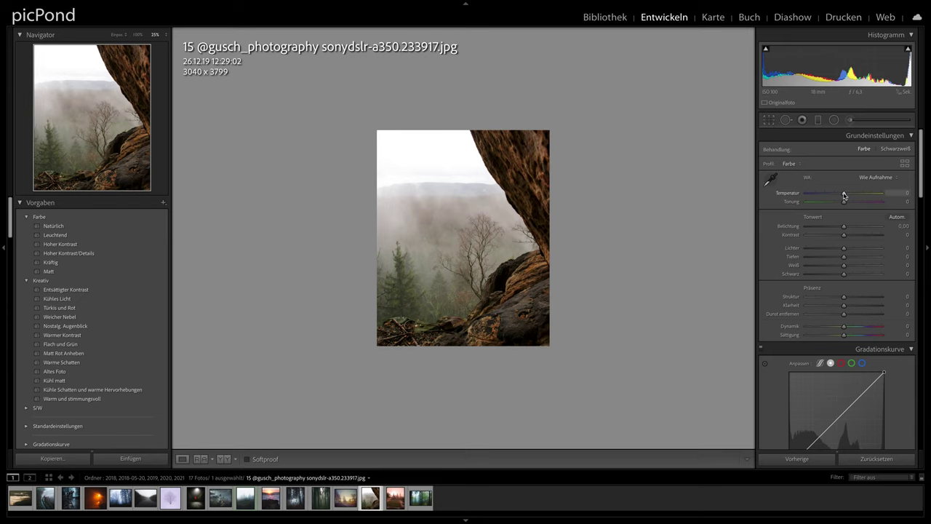
Set the rock photo's temperature to -6 and vibrance to +8.
left_click_drag(844, 195, 847, 196)
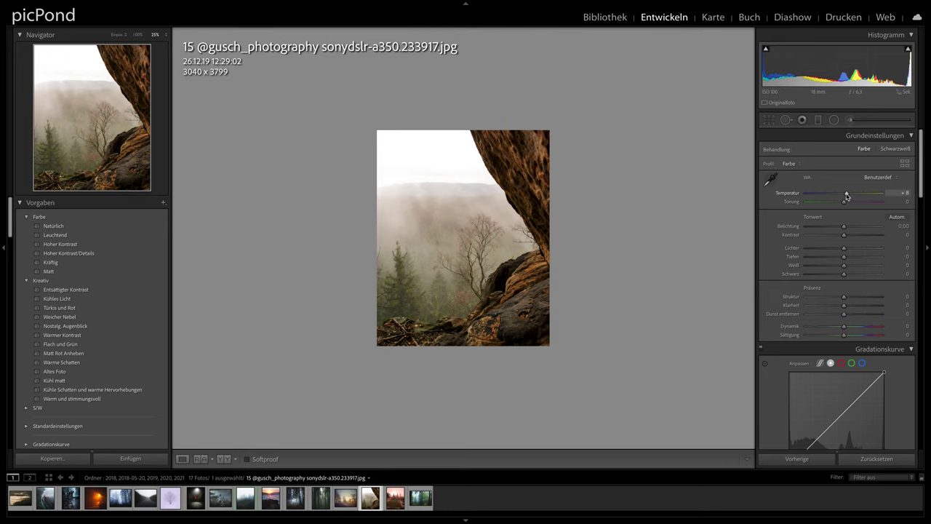
left_click_drag(847, 195, 842, 195)
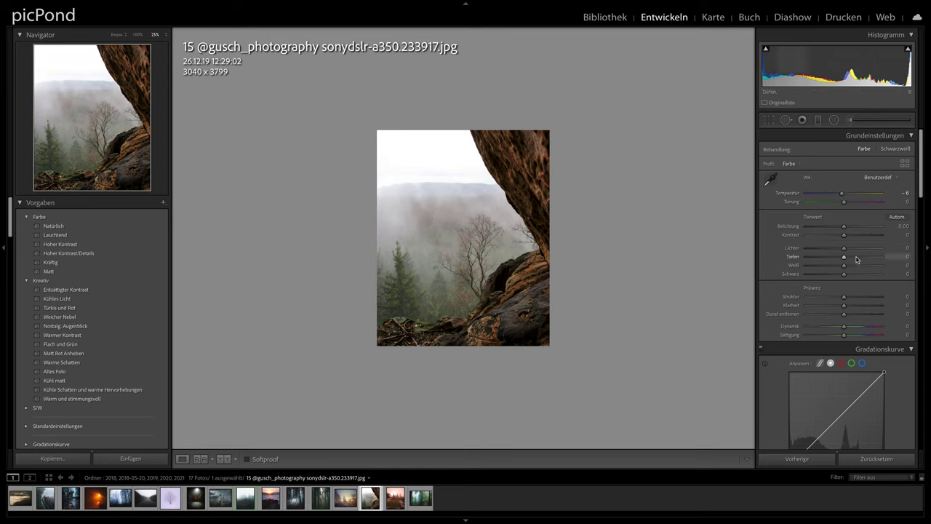
scroll(845, 247, "down", 2)
scroll(846, 246, "down", 1)
left_click_drag(844, 230, 847, 233)
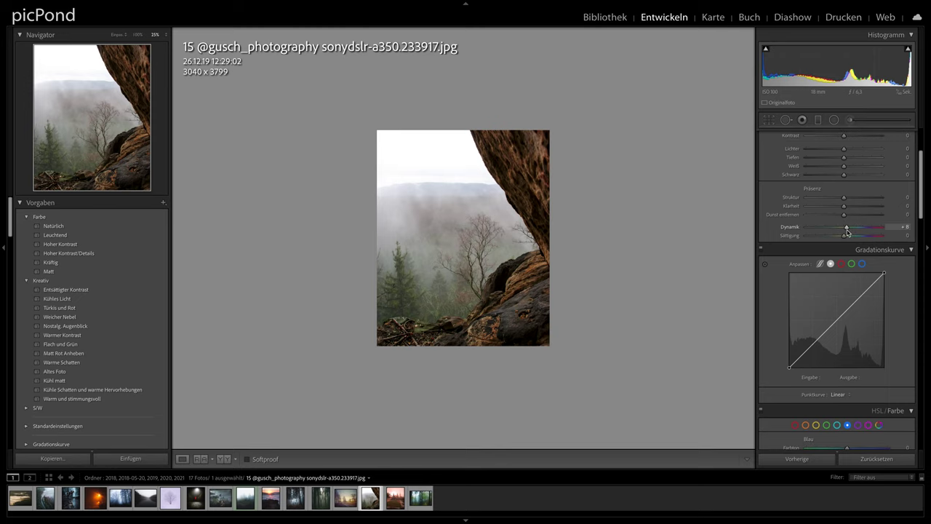
Shape the tone curve with a lifted black point and an added highlight point.
scroll(807, 251, "down", 2)
scroll(782, 260, "down", 1)
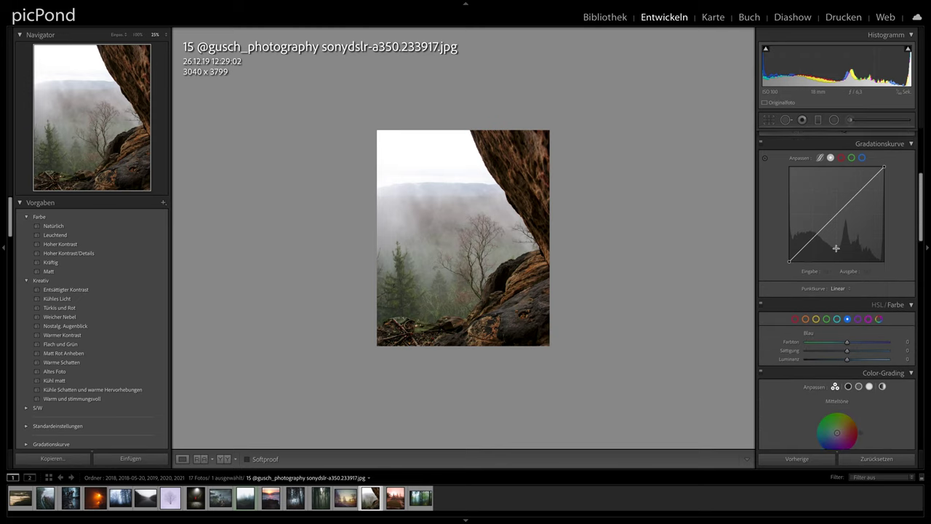
left_click_drag(790, 257, 811, 233)
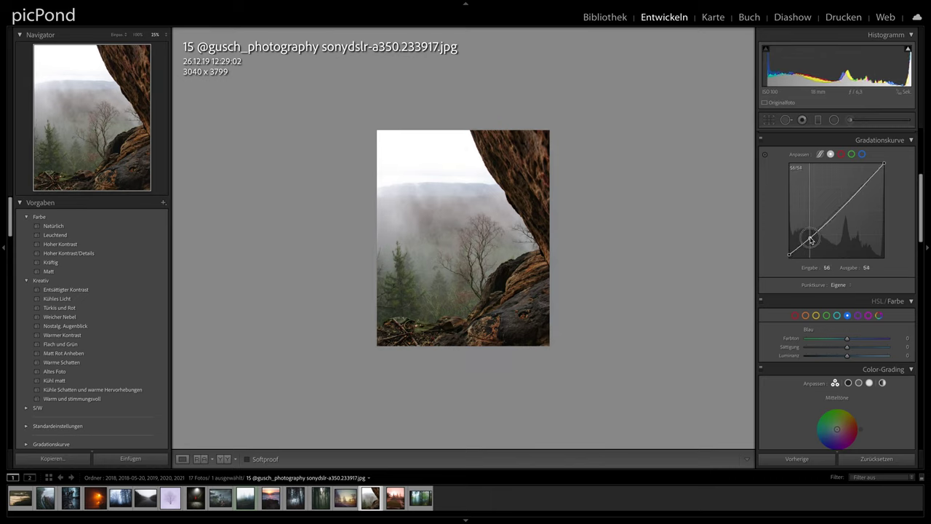
left_click_drag(857, 191, 857, 191)
scroll(837, 219, "up", 5)
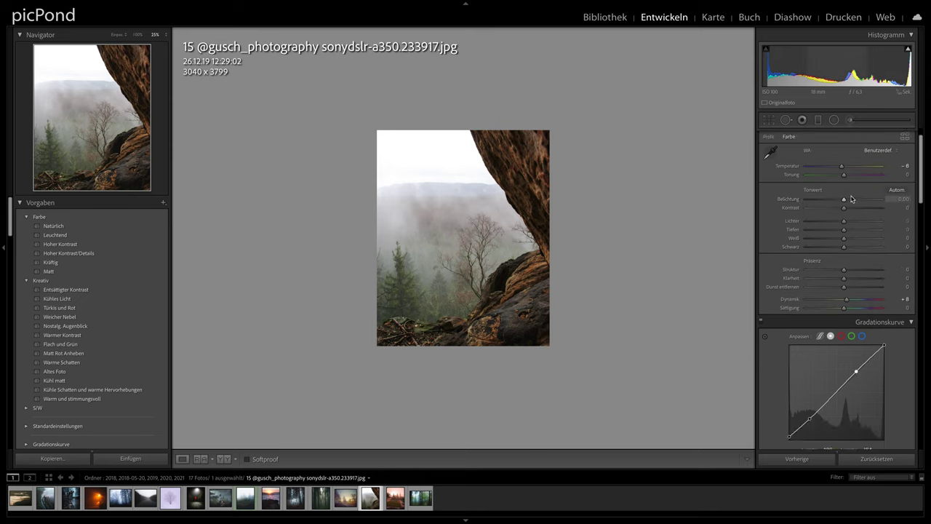
Brighten the misty sky with an Adjustment Brush stroke, pins hidden.
key("k")
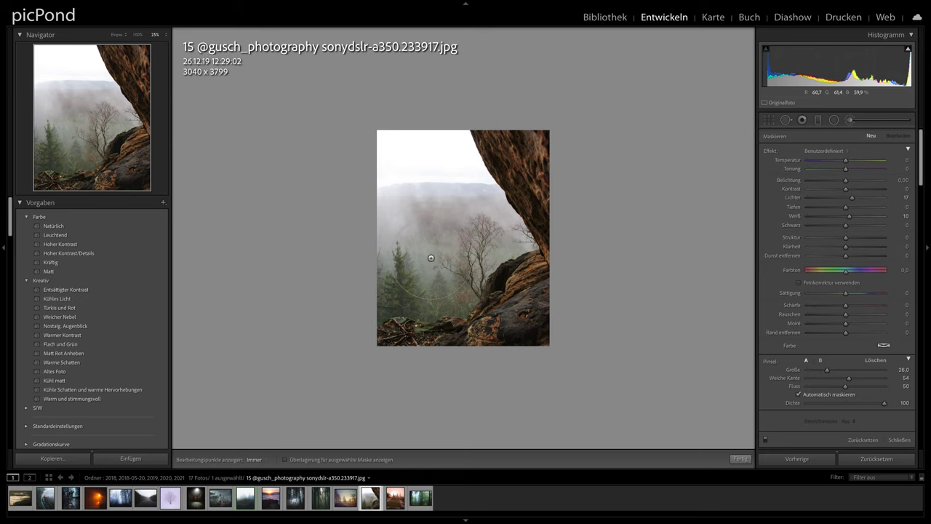
key("h")
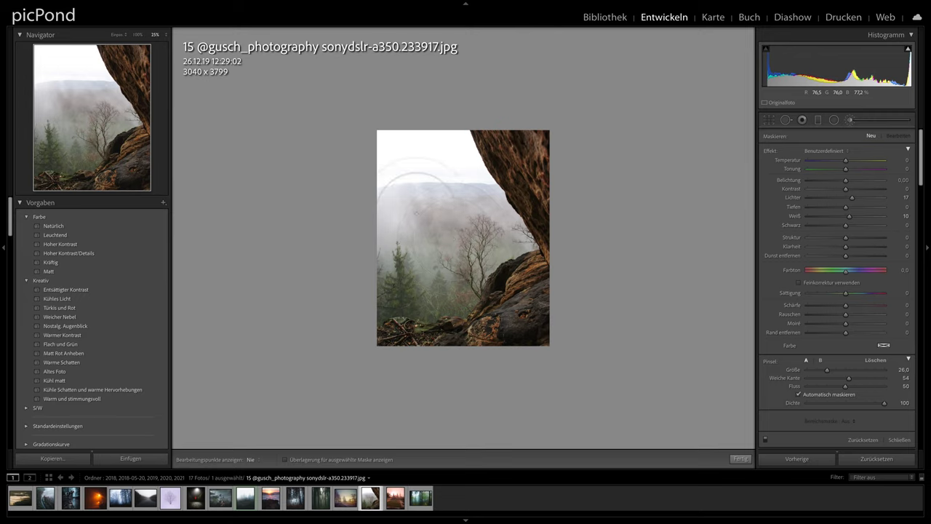
left_click_drag(414, 187, 479, 190)
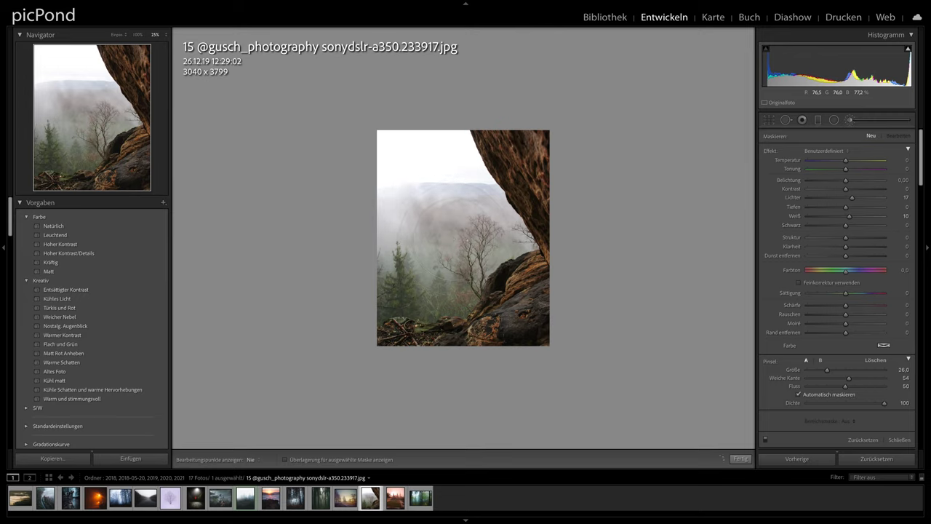
left_click(851, 121)
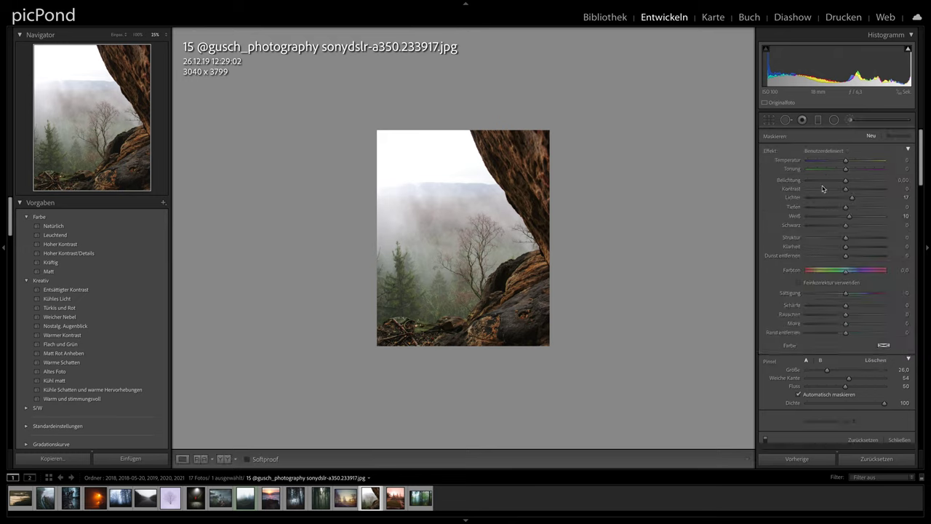
Add a subtle dark post-crop vignette with Amount around -5 in Effects.
scroll(811, 270, "down", 5)
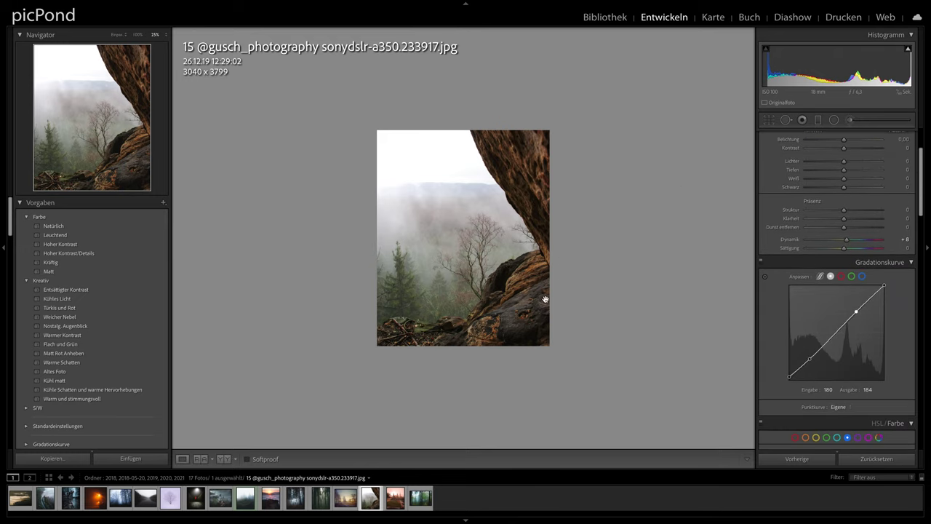
scroll(860, 282, "down", 5)
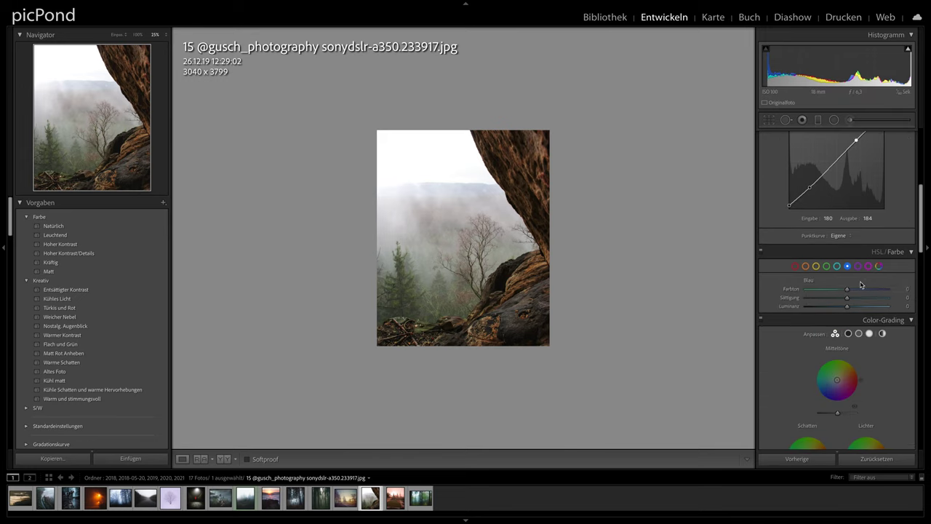
scroll(860, 281, "down", 5)
scroll(860, 282, "down", 3)
scroll(860, 282, "down", 3)
scroll(860, 283, "down", 2)
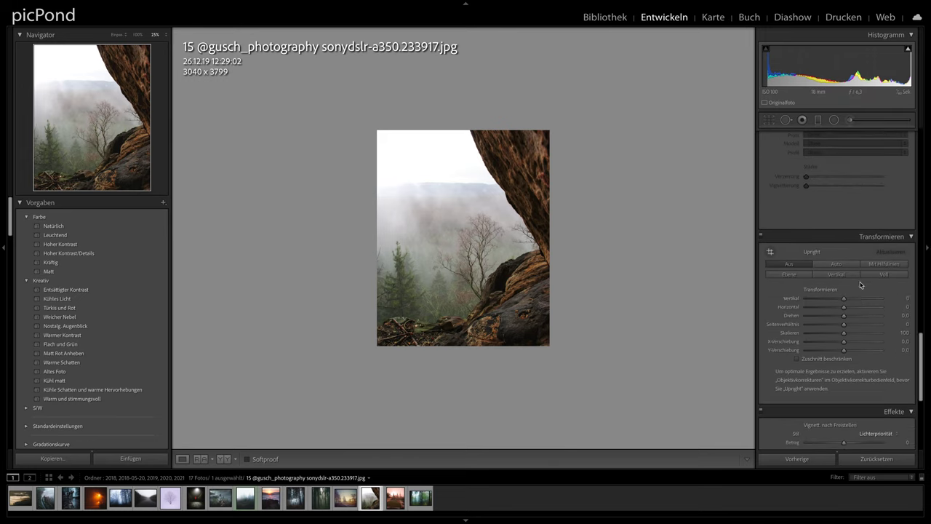
scroll(860, 283, "down", 2)
scroll(860, 284, "down", 2)
scroll(860, 283, "down", 3)
scroll(860, 284, "down", 1)
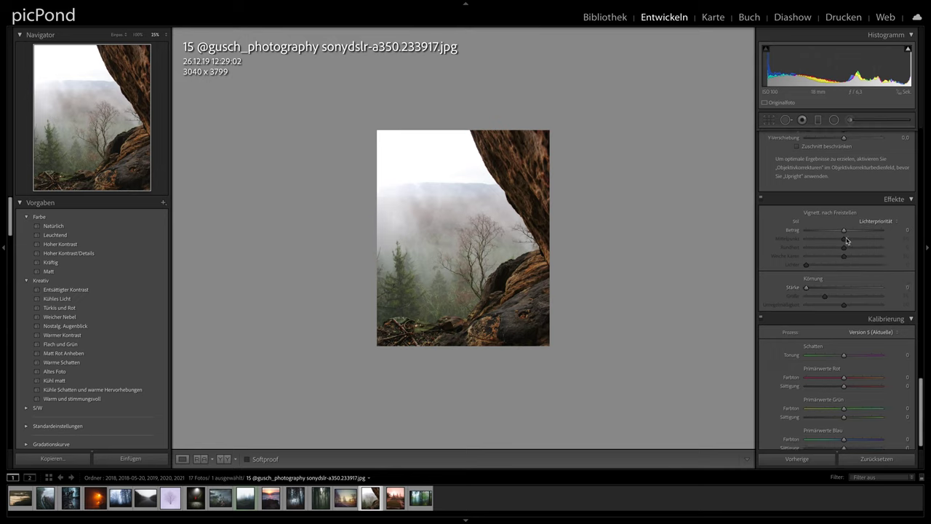
left_click_drag(846, 232, 841, 232)
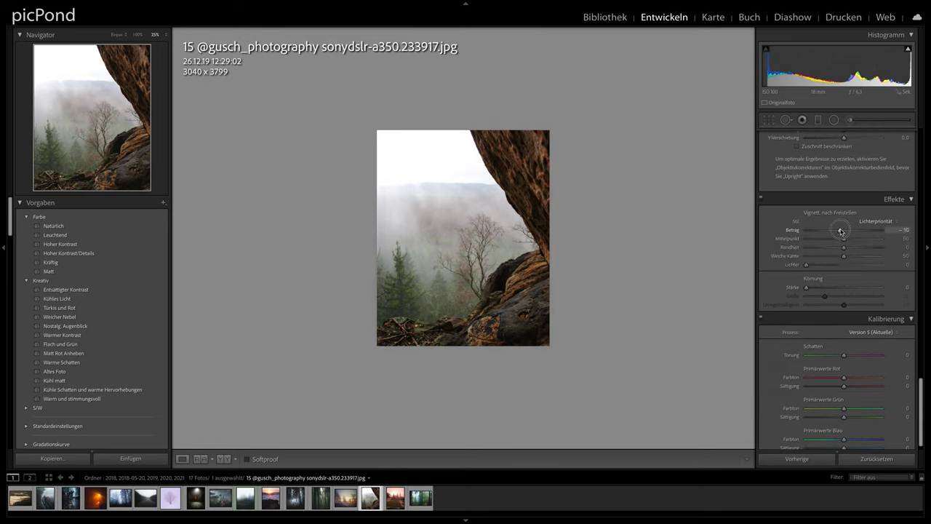
mouse_move(842, 231)
left_mouse_down()
mouse_move(822, 231)
mouse_move(844, 232)
left_mouse_up()
Compare the rock photo before and after its edits, then move on to the pink-lit town gate photo.
key("y")
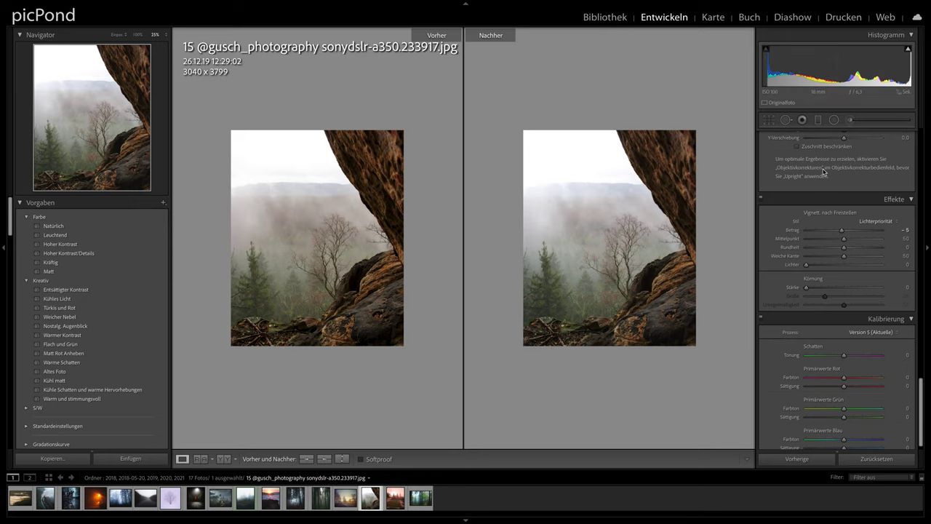
scroll(826, 171, "up", 15)
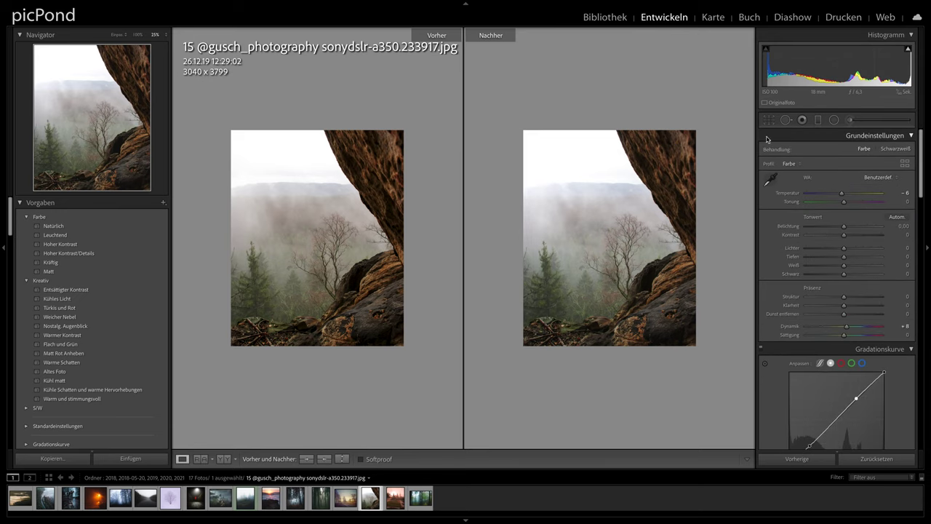
key("y")
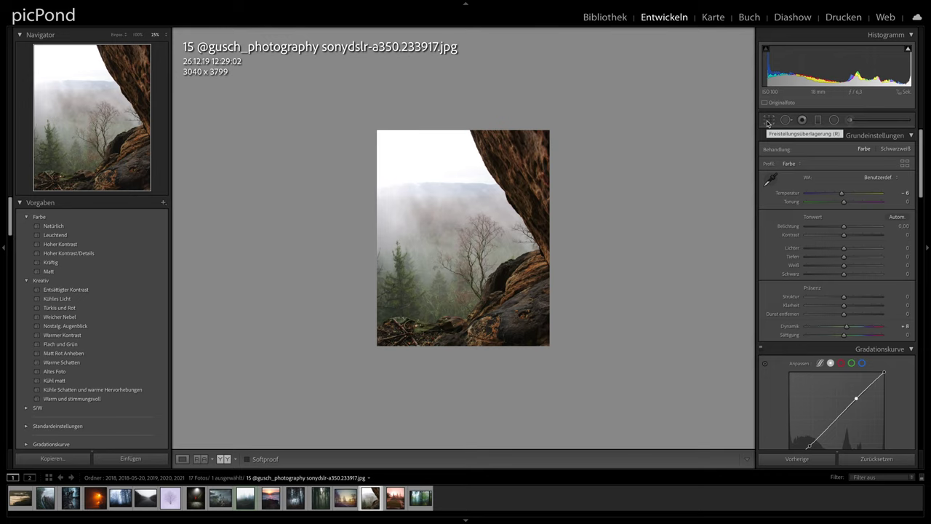
key("Right")
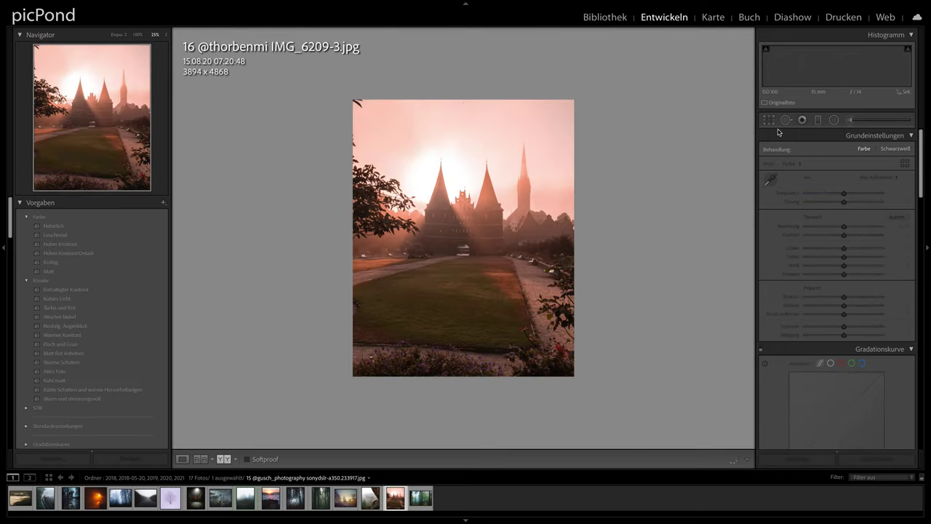
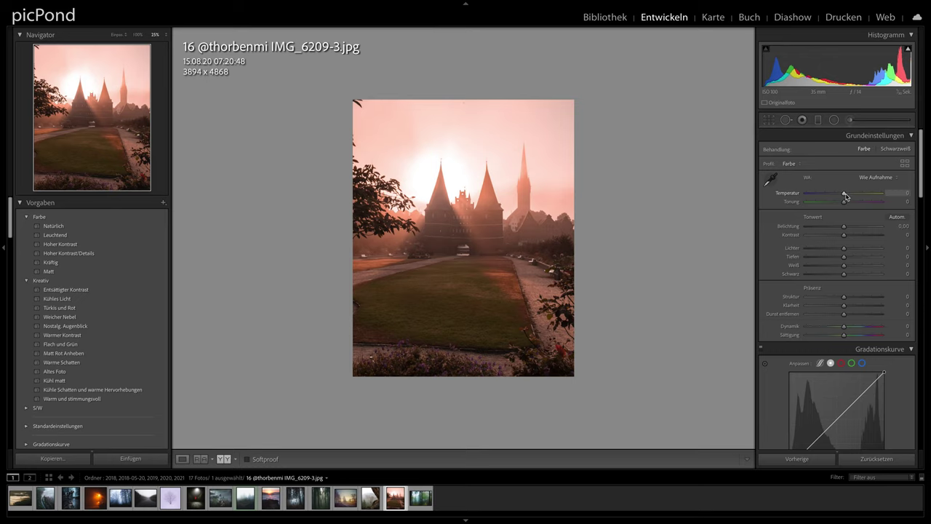
Set the white-balance Tint to −14 toward green, with Temperature reset to 0.
left_click_drag(844, 195, 841, 195)
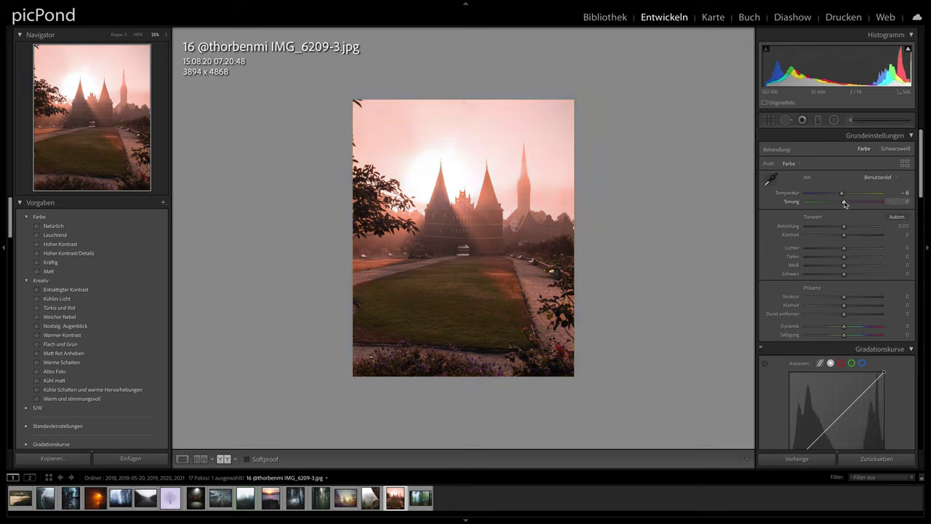
left_click_drag(844, 203, 838, 201)
double_click(842, 194)
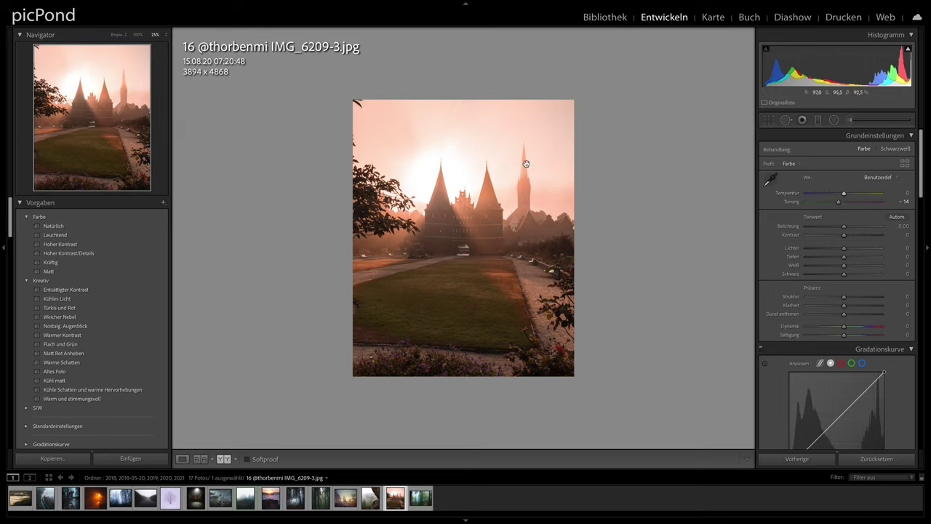
Crop to a 4 x 5 portrait straightened by −0.82° (3826 x 4783) and apply it.
left_click(786, 121)
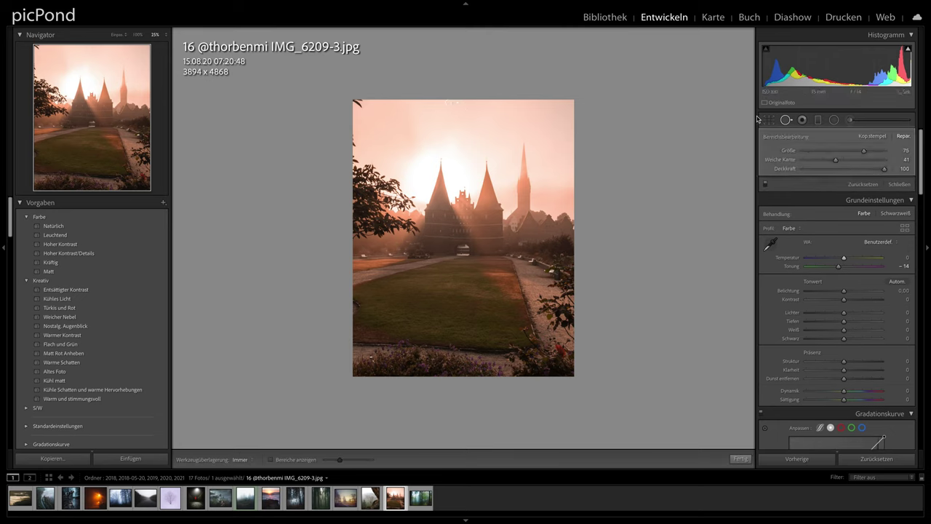
left_click(786, 120)
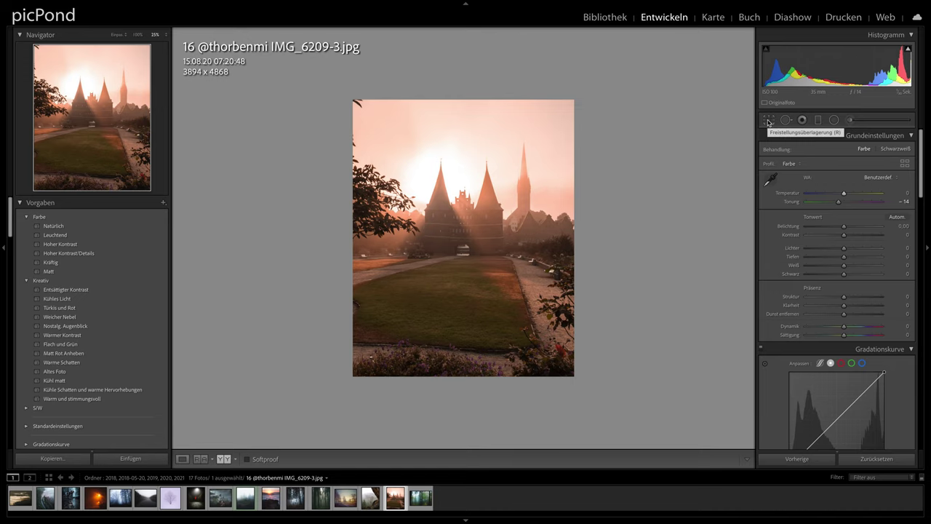
left_click(768, 121)
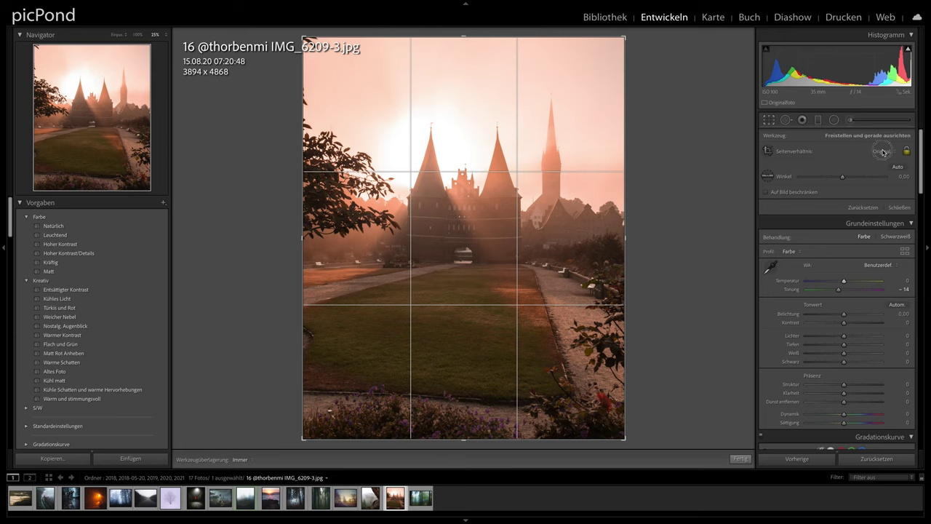
left_click(882, 152)
left_click(877, 187)
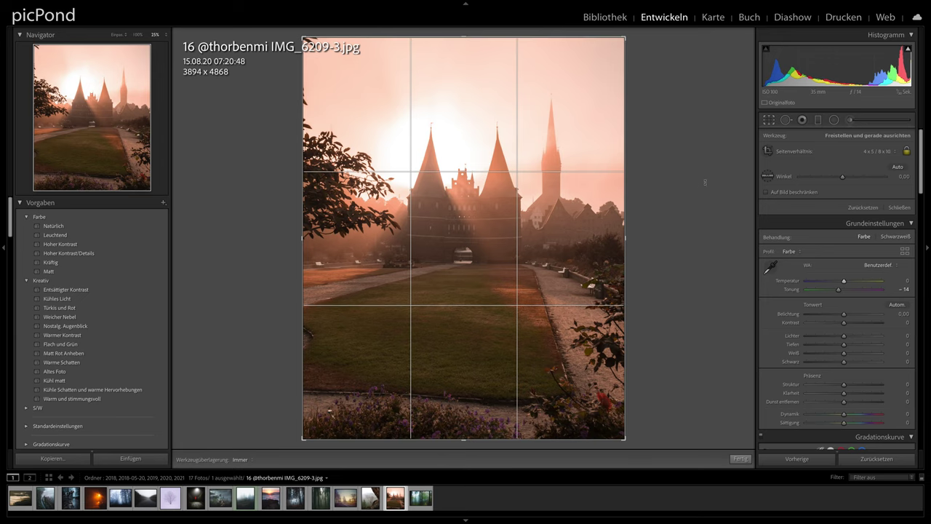
left_click_drag(697, 183, 695, 177)
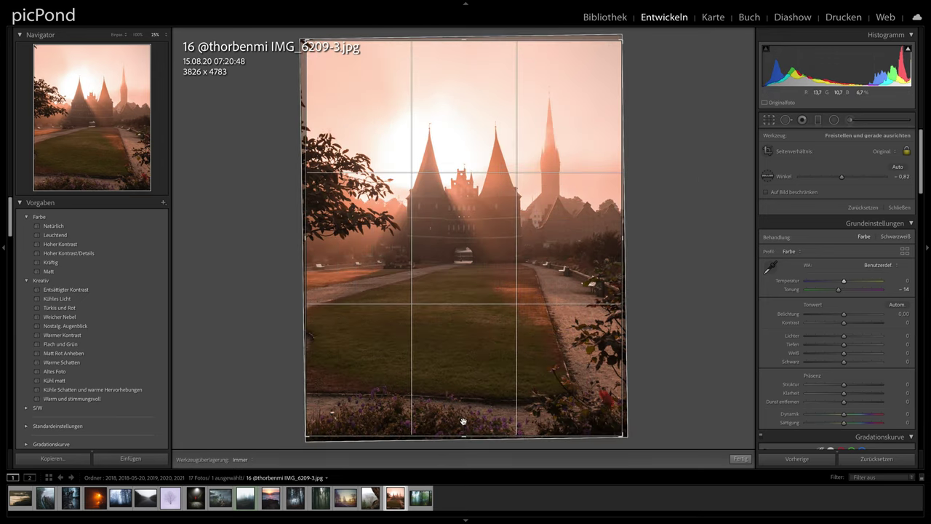
left_click_drag(468, 400, 449, 386)
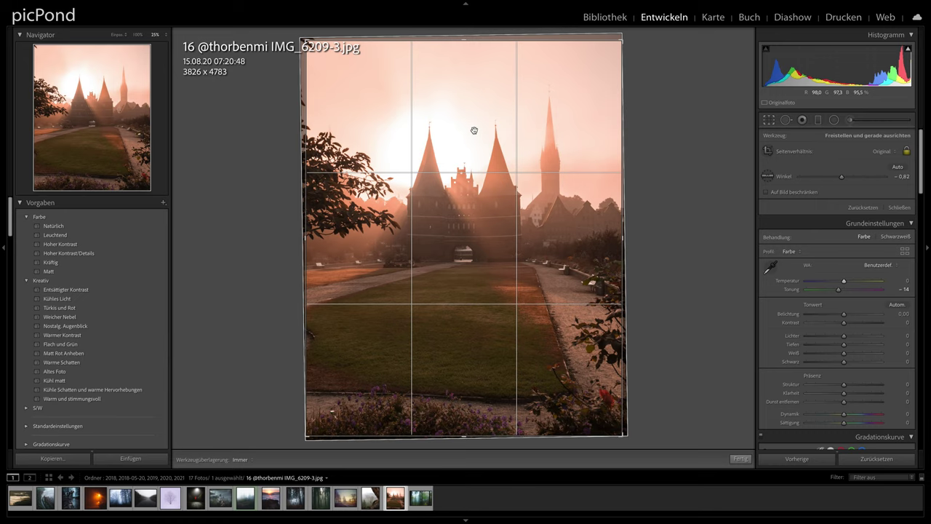
left_click(770, 120)
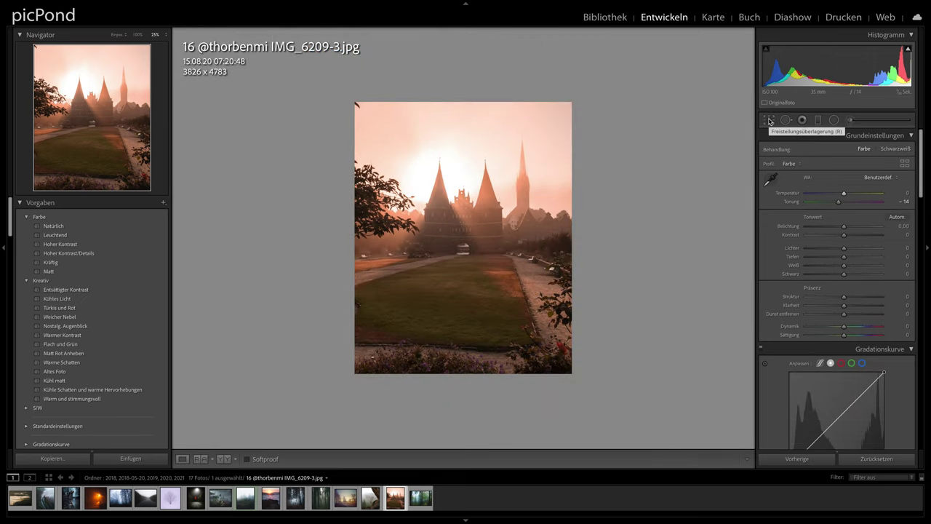
Resize the portrait crop frame to 3790 x 4737, set its angle to −0.40°, and apply it.
left_click(770, 121)
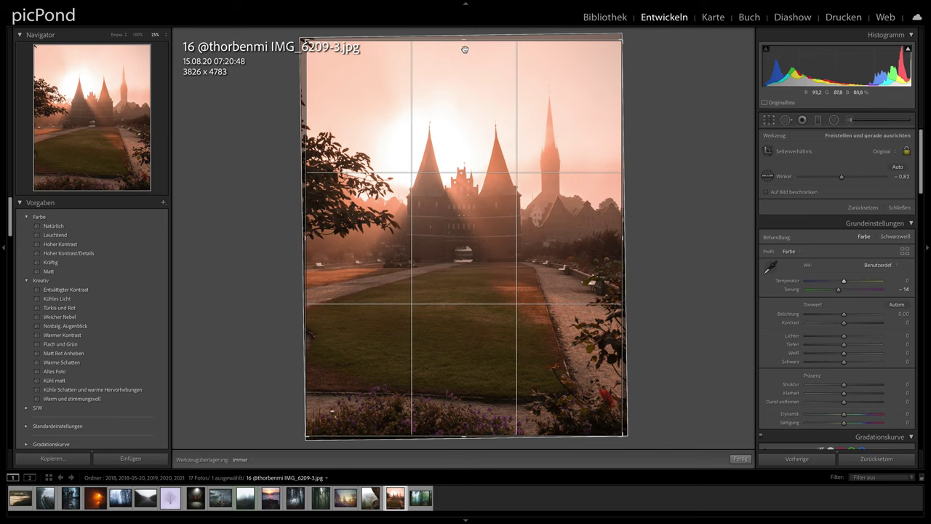
left_click_drag(464, 41, 464, 46)
left_click(768, 120)
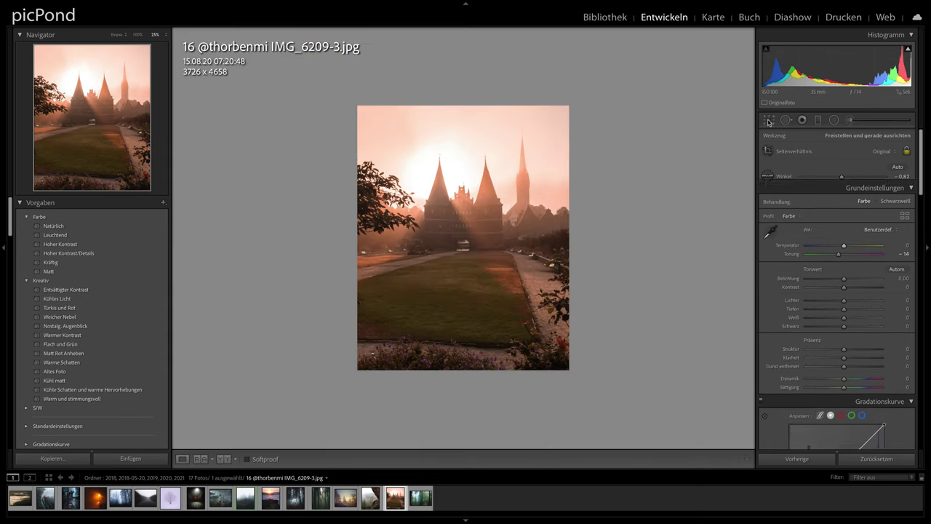
left_click(768, 121)
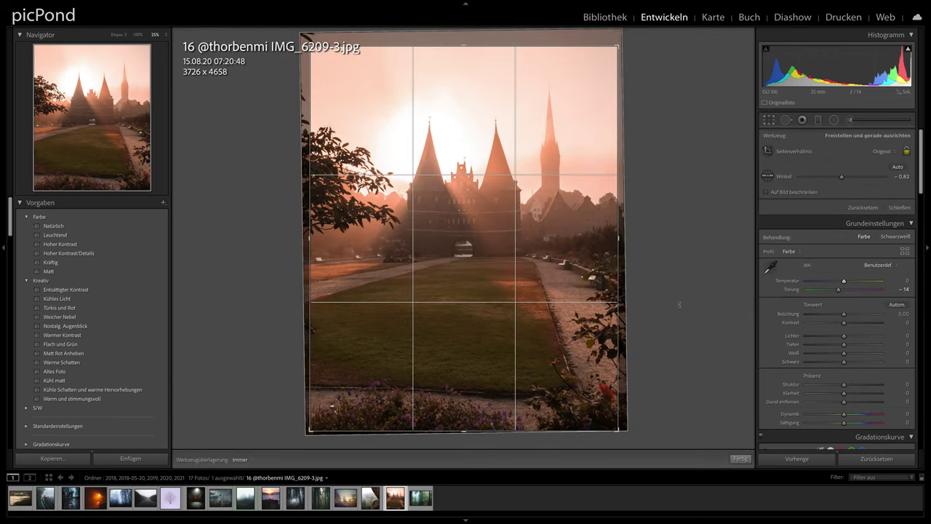
left_click_drag(617, 430, 619, 360)
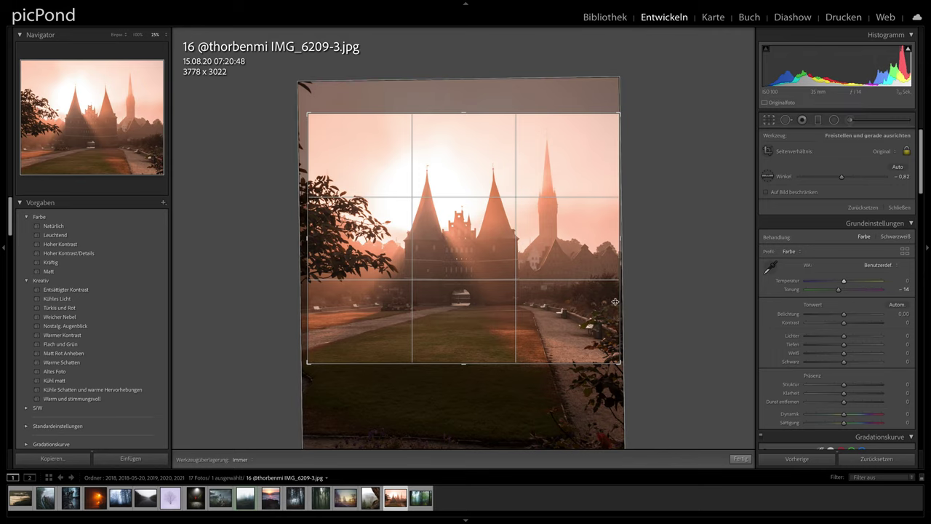
mouse_move(621, 362)
left_mouse_down()
mouse_move(589, 342)
mouse_move(590, 416)
left_mouse_up()
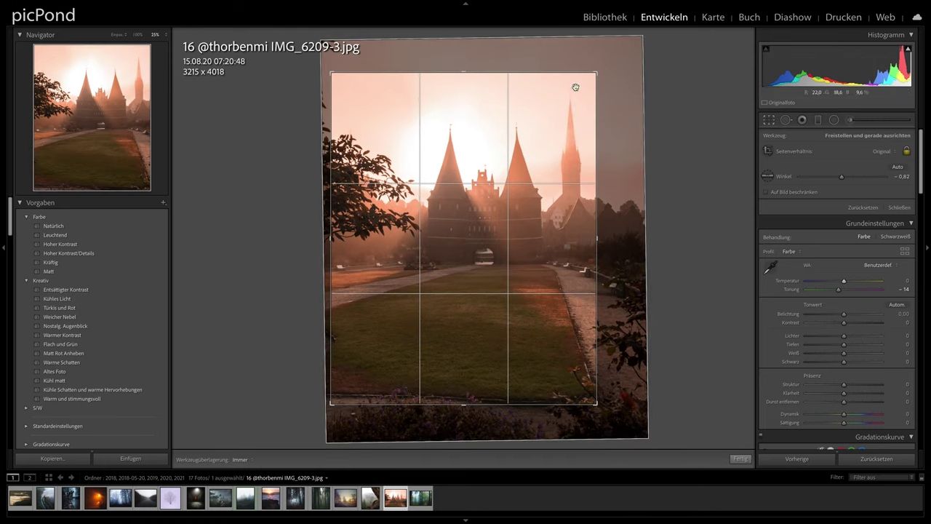
left_click_drag(587, 84, 505, 109)
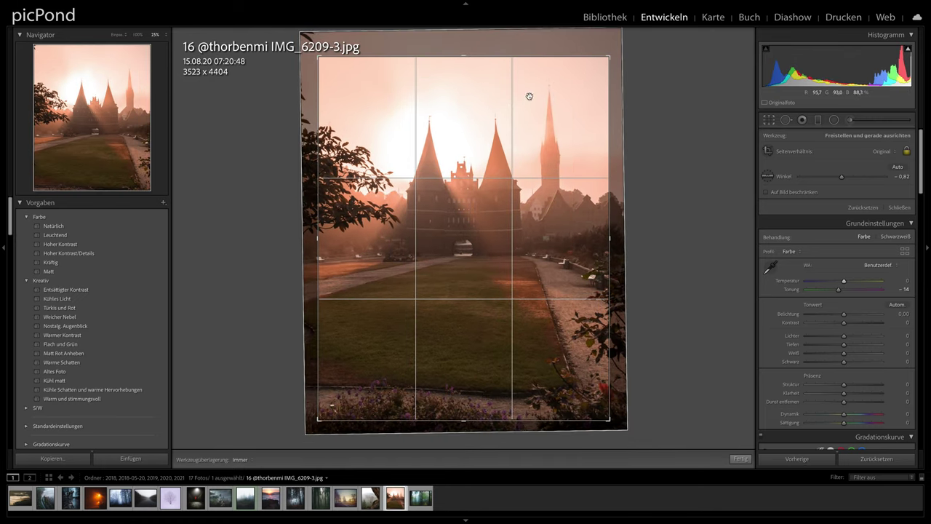
left_click_drag(466, 441, 466, 455)
left_click_drag(720, 231, 718, 224)
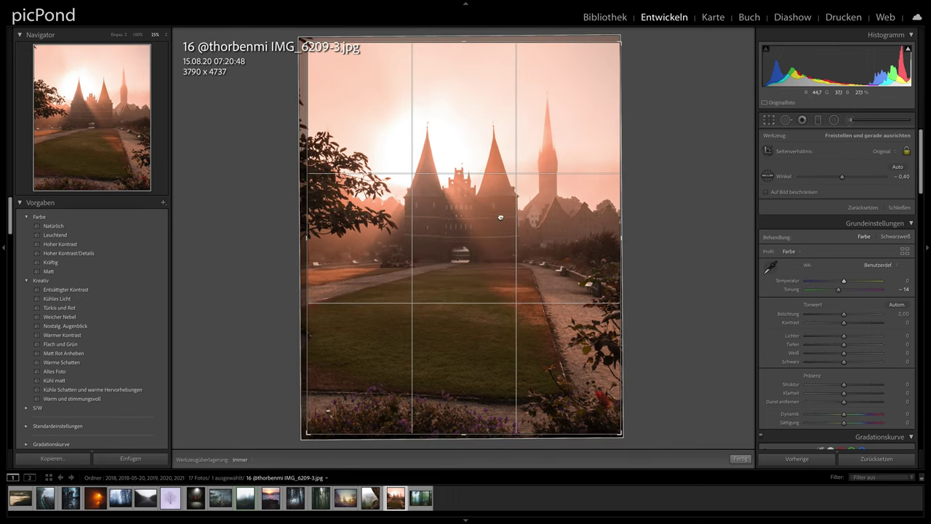
left_click(770, 120)
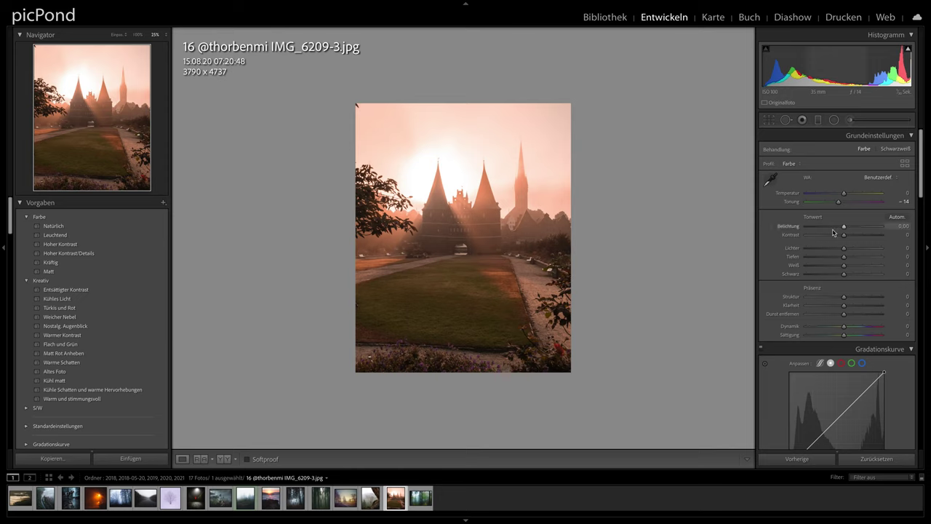
Raise Highlights to +14 and Whites to +6, and brush-brighten the sky around the towers.
mouse_move(844, 248)
left_mouse_down()
mouse_move(834, 249)
mouse_move(853, 251)
left_mouse_up()
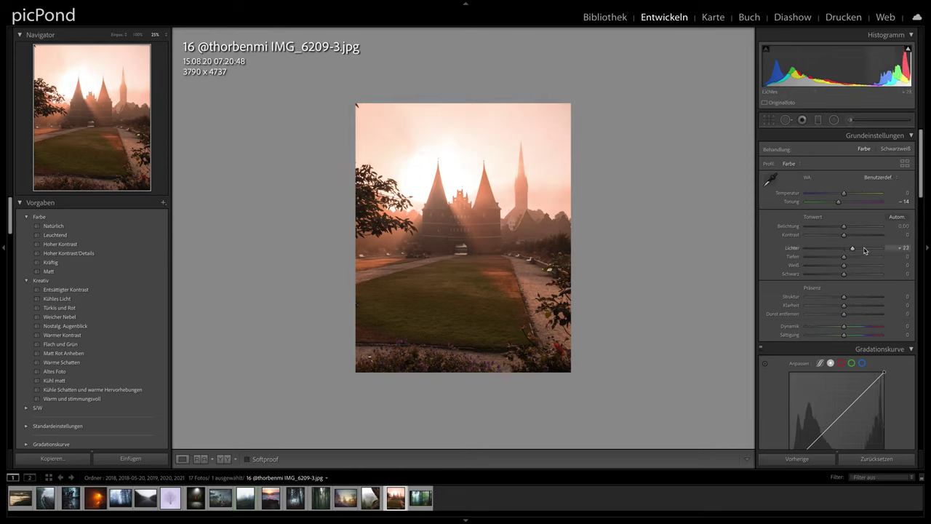
mouse_move(864, 250)
left_mouse_down()
mouse_move(846, 265)
mouse_move(850, 252)
left_mouse_up()
left_click(849, 120)
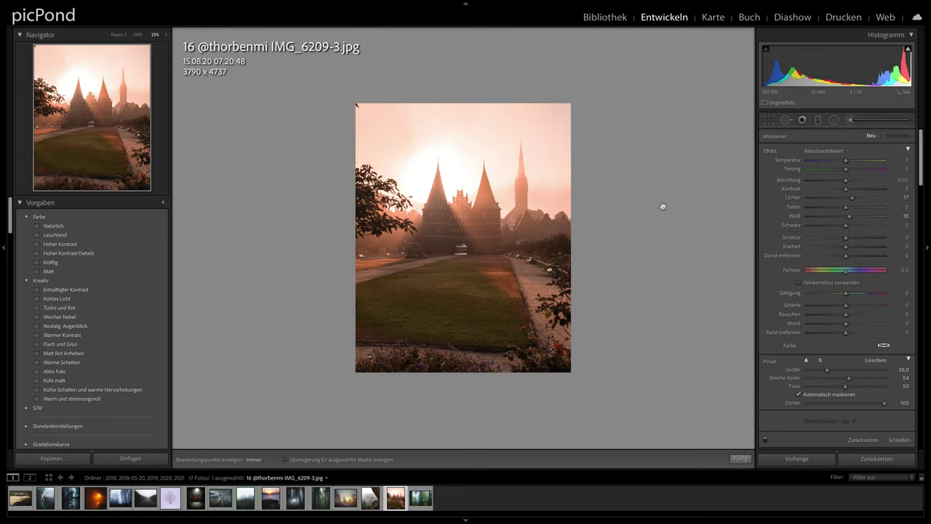
scroll(446, 178, "down", 2)
left_click_drag(446, 185, 509, 188)
left_click_drag(510, 188, 538, 162)
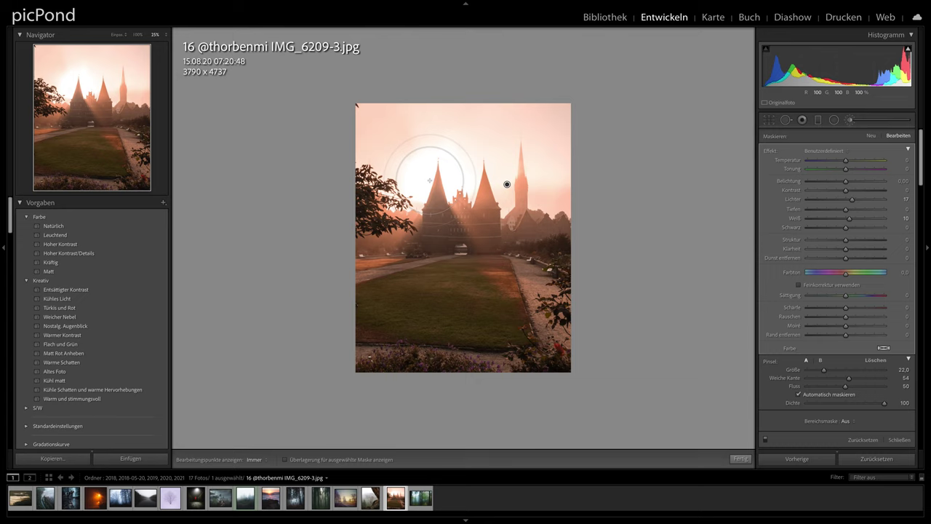
left_click(849, 121)
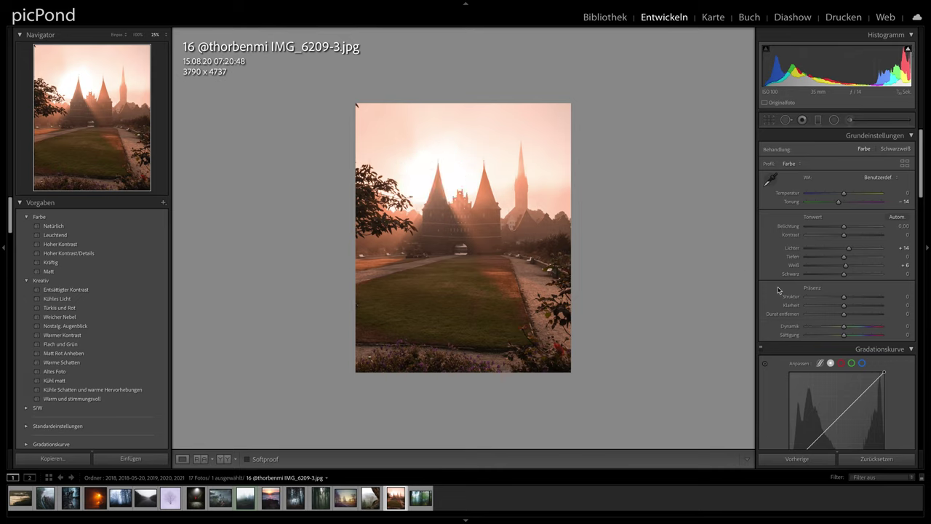
Shape an S tone curve by moving the black point and raising an added upper point.
scroll(800, 303, "down", 3)
scroll(798, 302, "down", 2)
left_click_drag(789, 272, 815, 253)
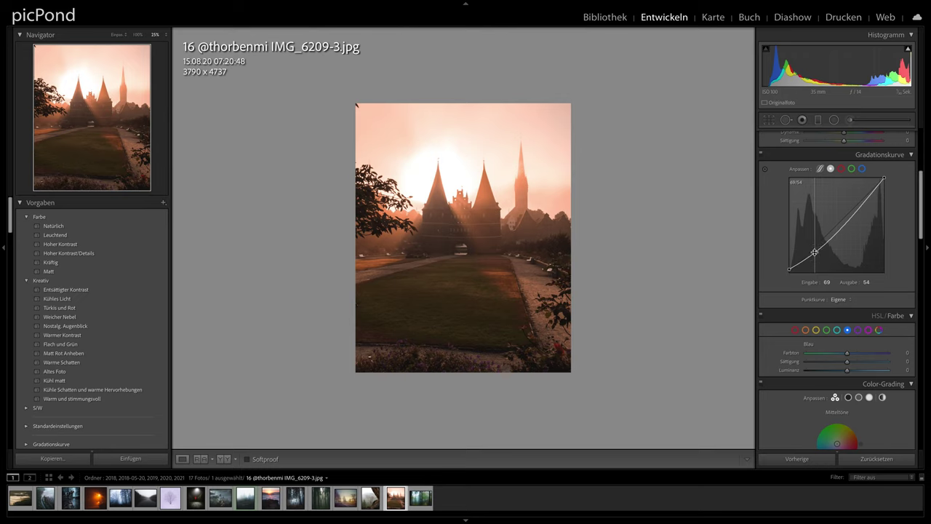
left_click_drag(859, 210, 857, 211)
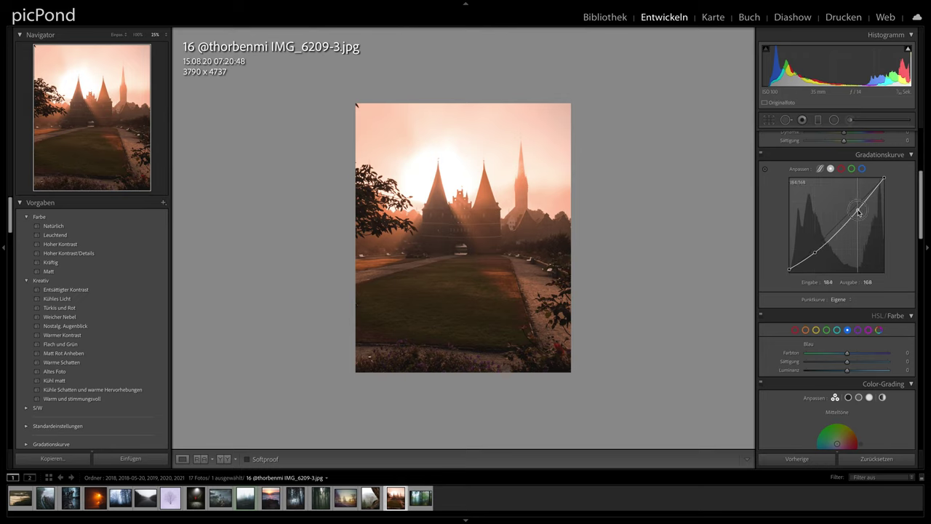
left_click_drag(859, 211, 855, 208)
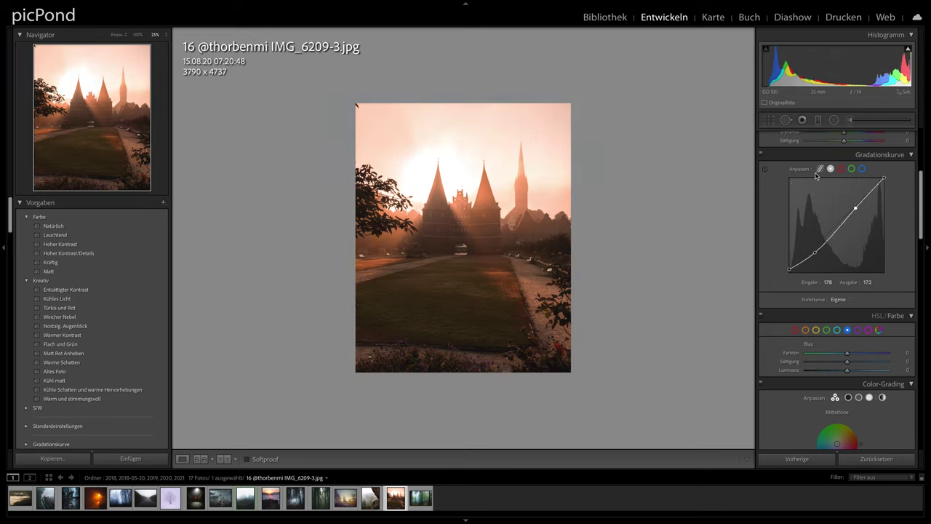
Lower the Blacks slider slightly to −6.
scroll(816, 174, "up", 2)
scroll(822, 182, "up", 3)
left_click_drag(844, 269, 843, 270)
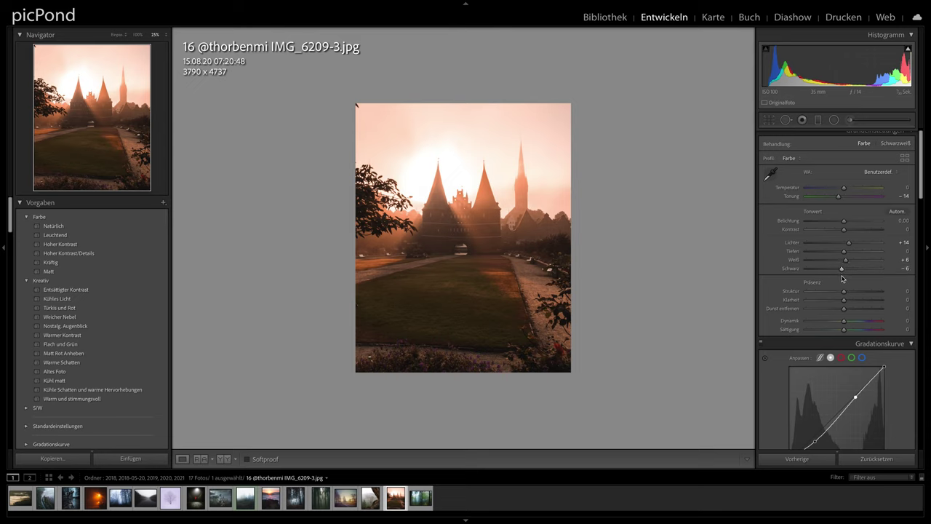
Set grain amount to 11 and show the before/after side-by-side view.
scroll(841, 271, "down", 5)
scroll(842, 273, "down", 5)
scroll(843, 277, "down", 2)
scroll(842, 278, "down", 3)
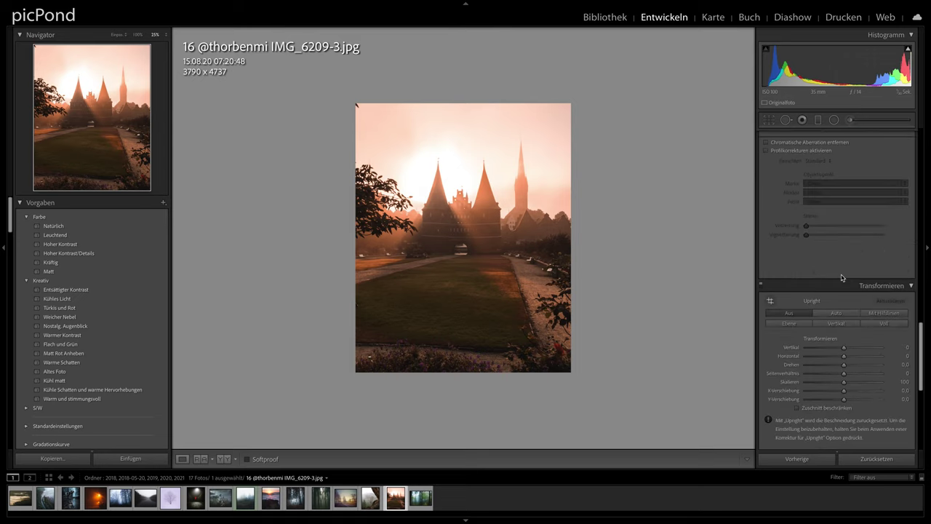
scroll(840, 278, "down", 3)
scroll(836, 277, "down", 3)
scroll(829, 277, "down", 2)
left_click_drag(806, 277, 814, 282)
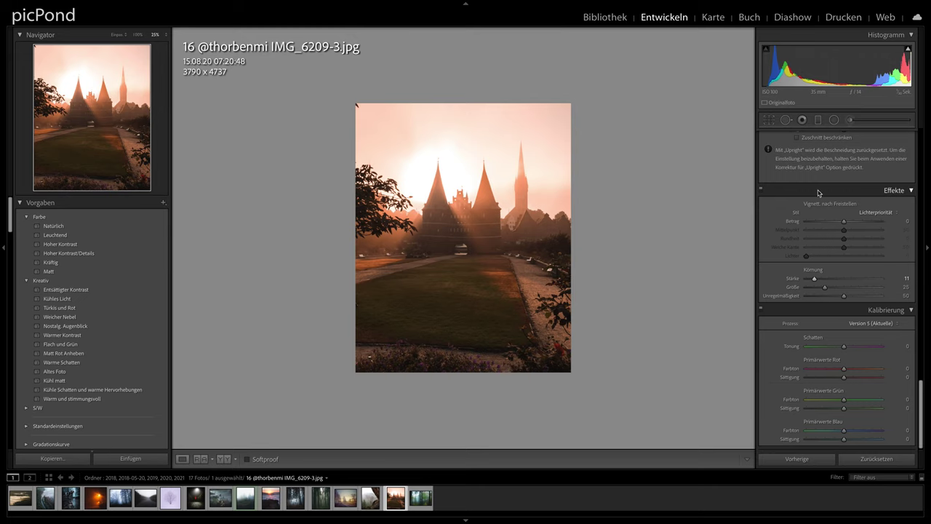
key("y")
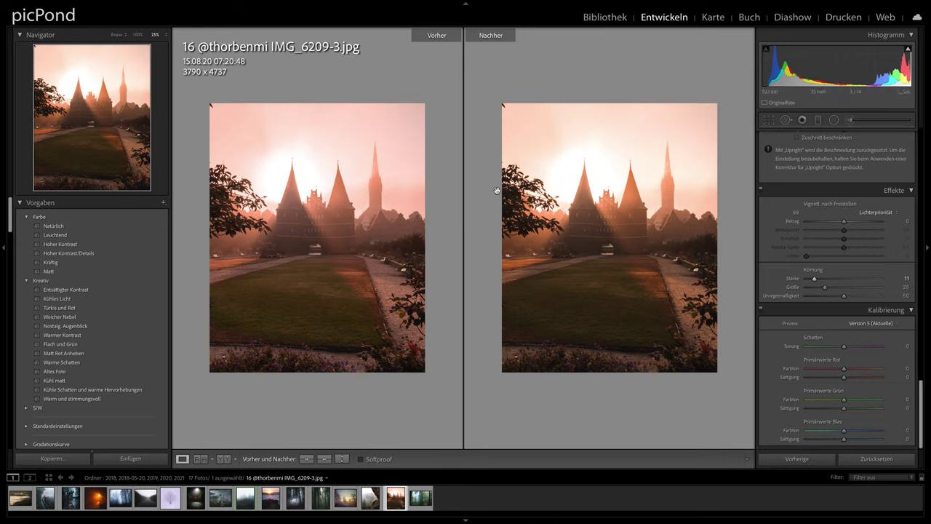
Exit before/after and bring up the misty forest photo IMG_2431.jpg in crop mode.
scroll(800, 194, "up", 5)
scroll(801, 194, "up", 5)
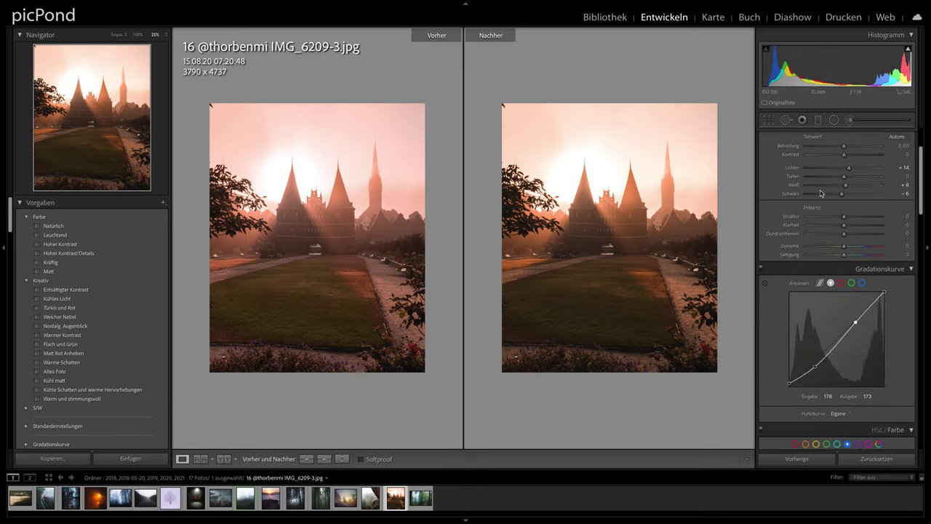
scroll(800, 194, "up", 5)
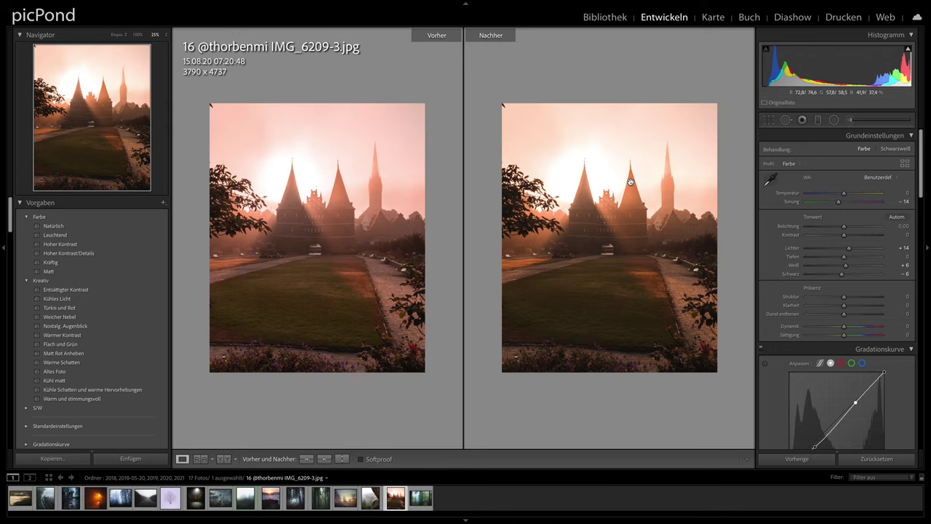
key("y")
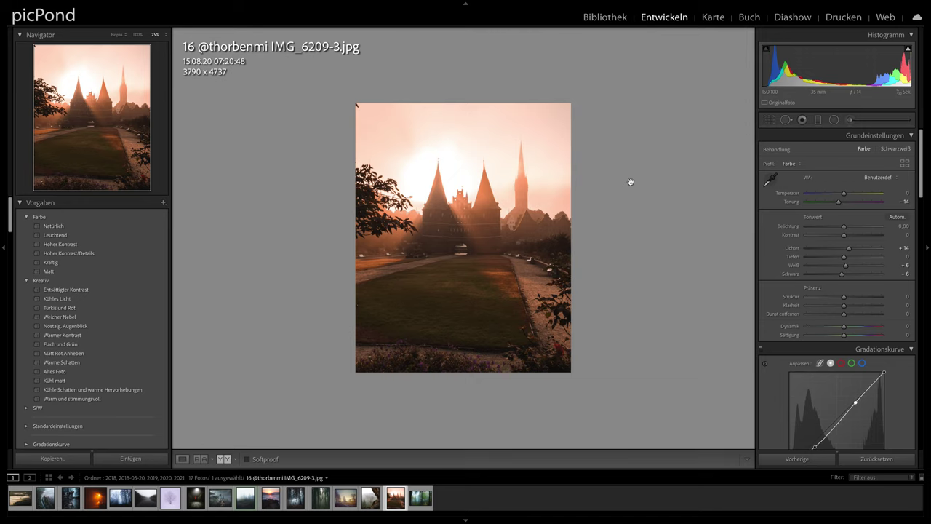
key("Right")
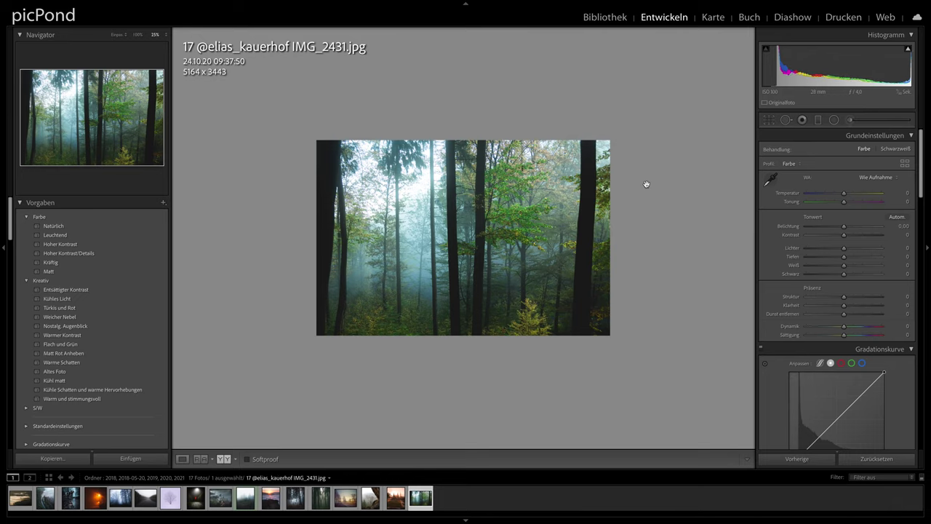
left_click(771, 120)
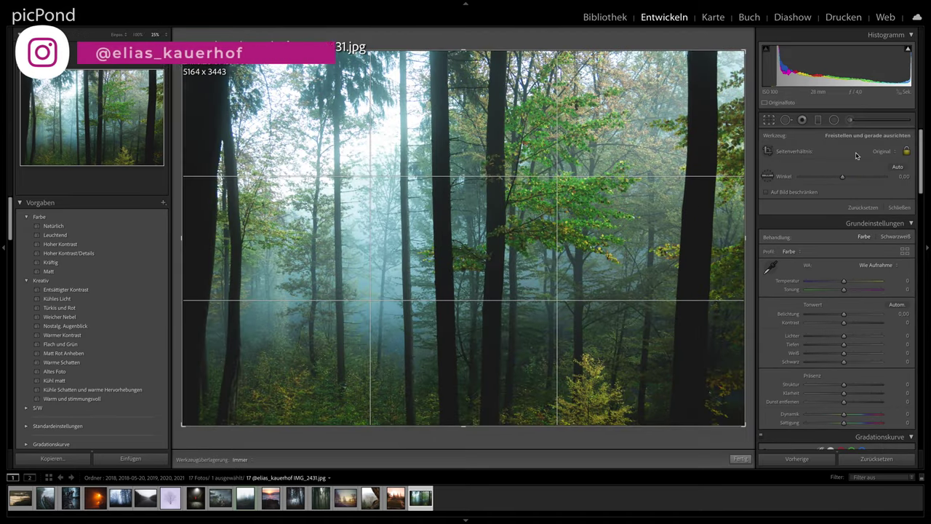
Constrain the crop to 4 x 5 / 8 x 10, position the photo, and preview it.
left_click(884, 152)
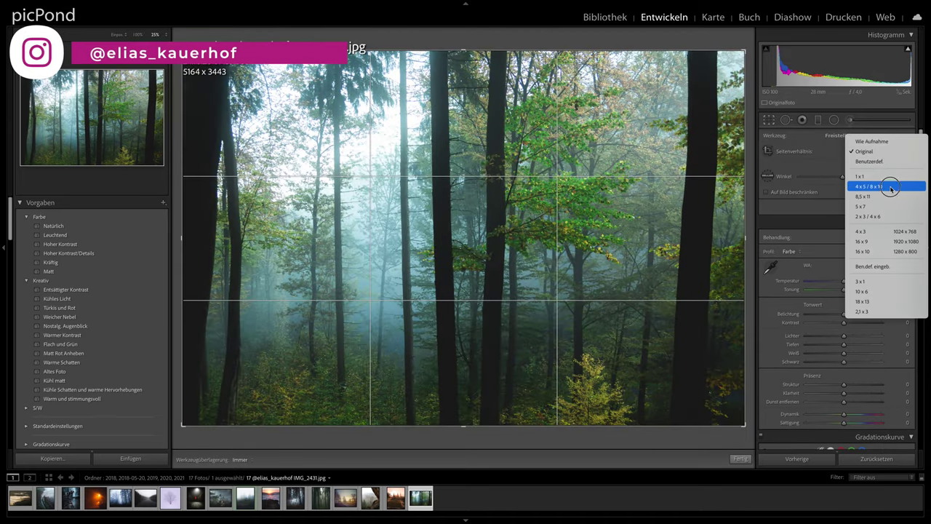
left_click(889, 186)
left_click_drag(598, 147, 549, 144)
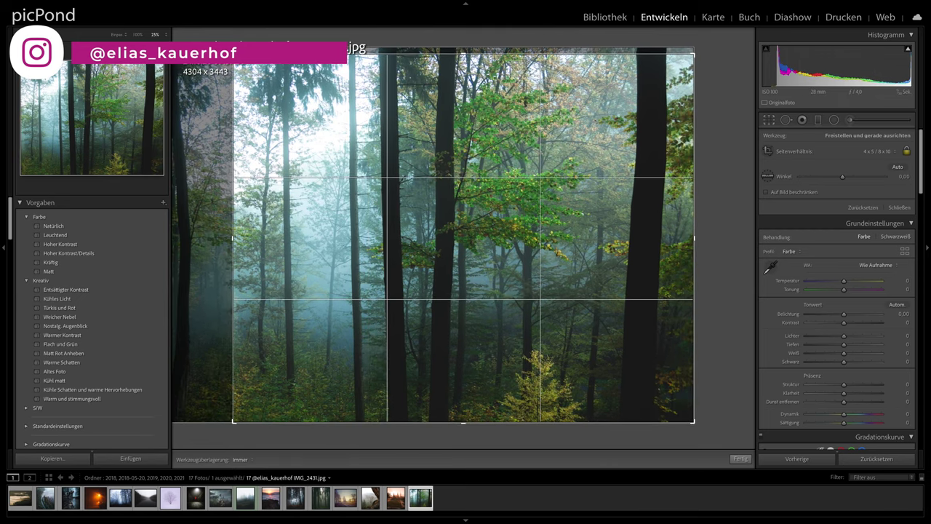
left_click(403, 119)
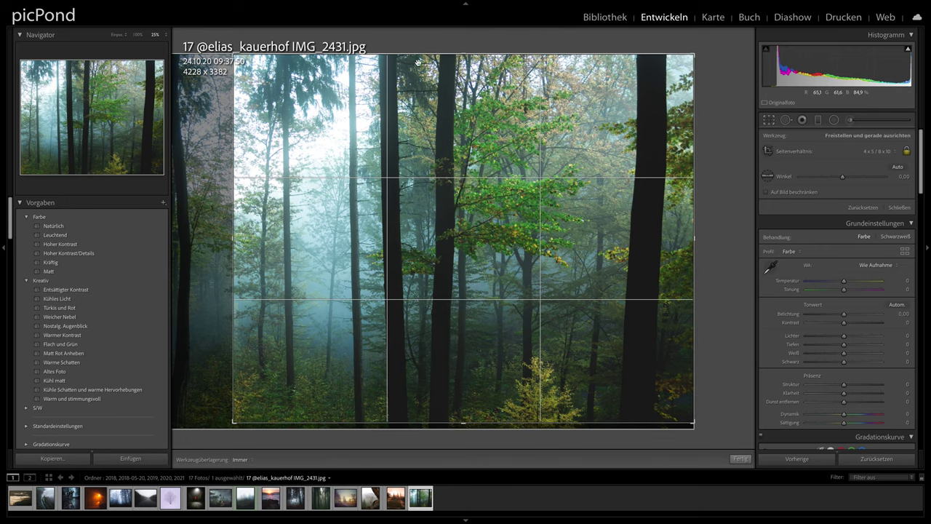
left_click(768, 121)
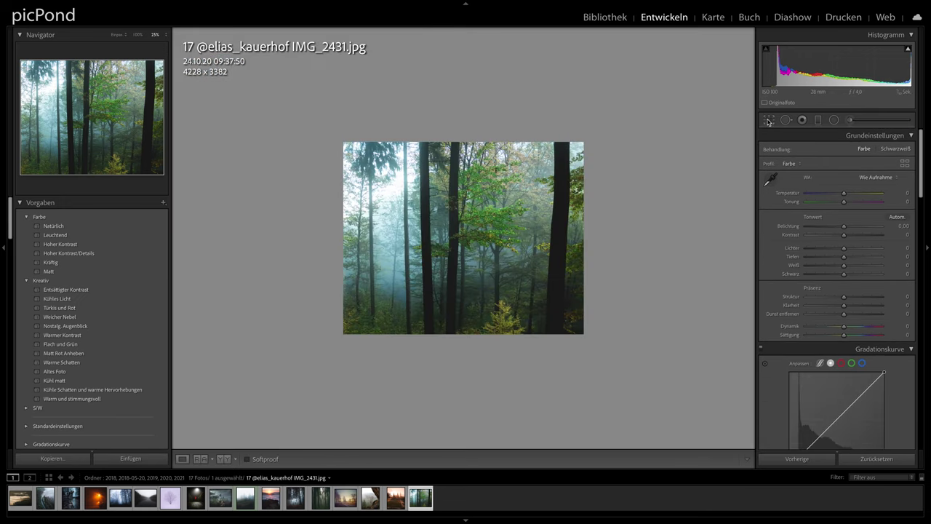
Resize the crop to 2420 x 3025, centred on the foggy middle trees.
left_click(768, 121)
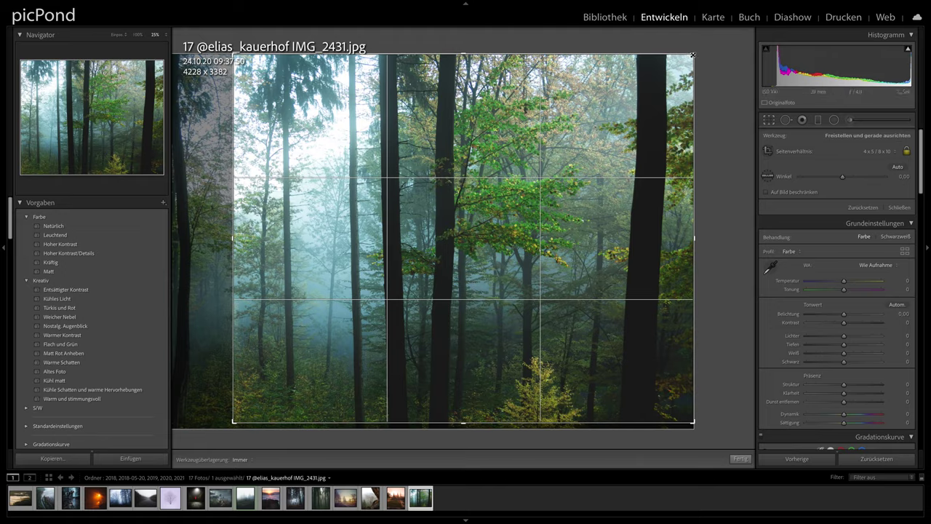
left_click_drag(686, 48, 610, 45)
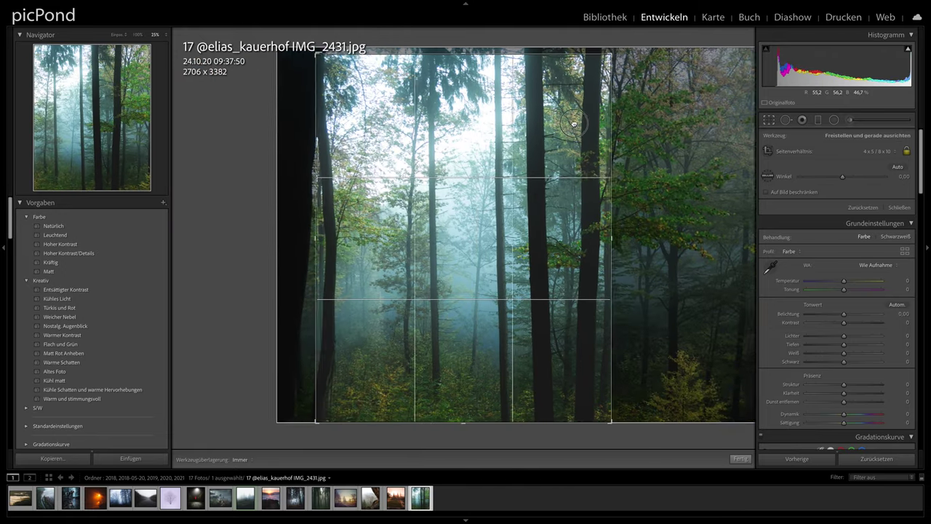
left_click_drag(614, 68, 582, 66)
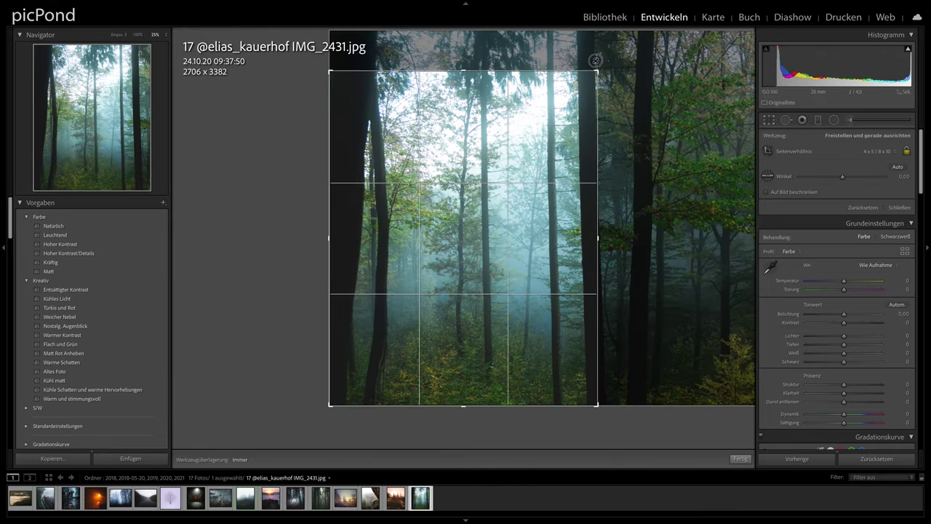
left_click_drag(502, 121, 505, 138)
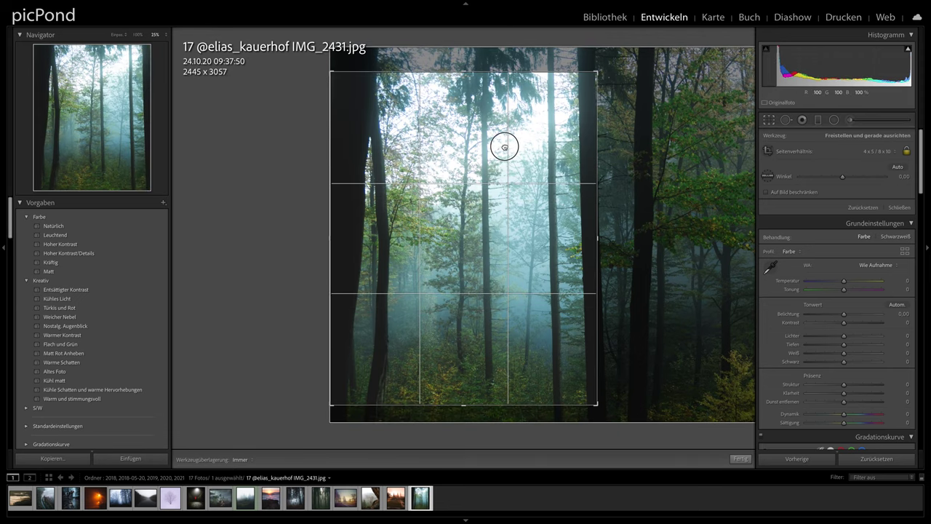
left_click_drag(562, 69, 561, 73)
left_click_drag(518, 130, 526, 158)
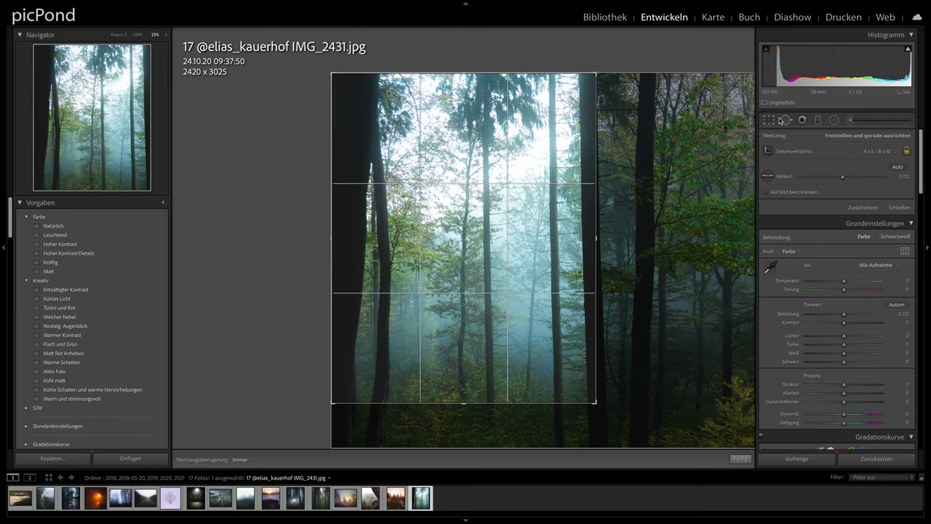
Apply the 4 x 5 crop, then select and close the existing brush adjustment.
left_click(770, 122)
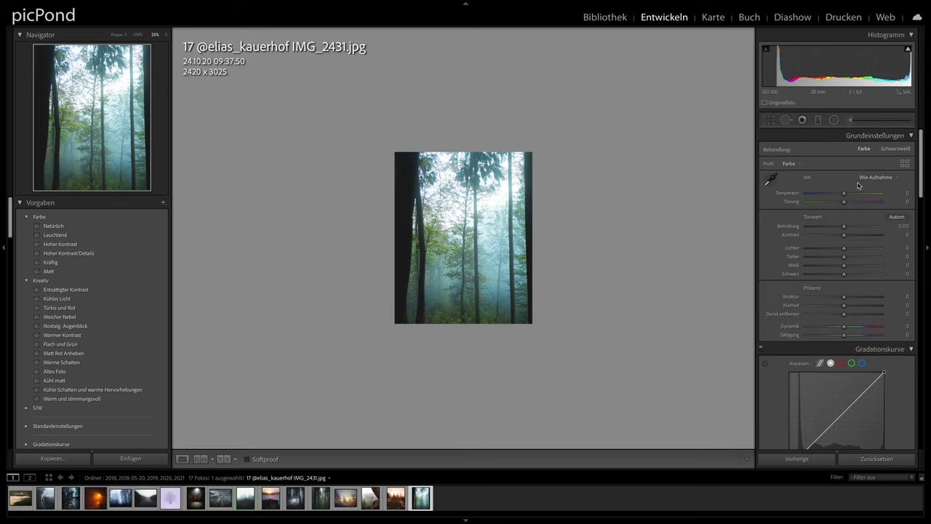
left_click(850, 120)
key("h")
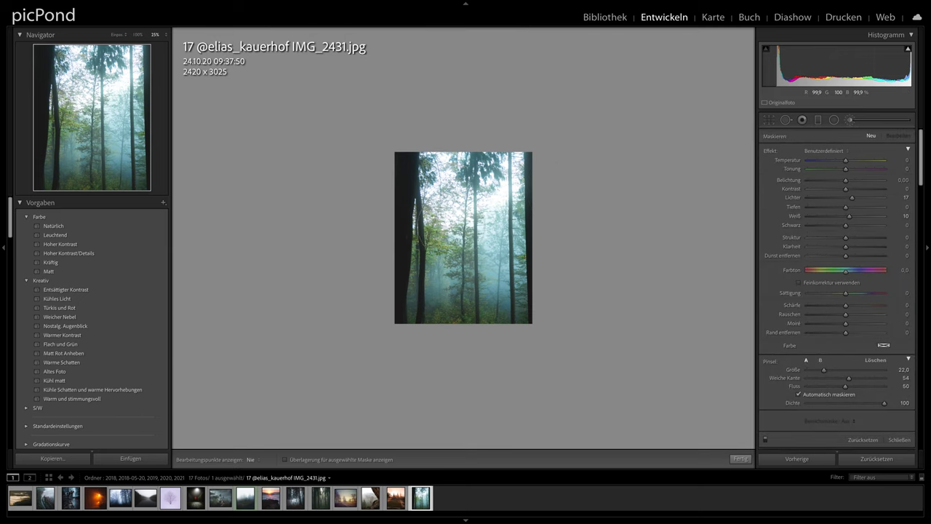
left_click(486, 195)
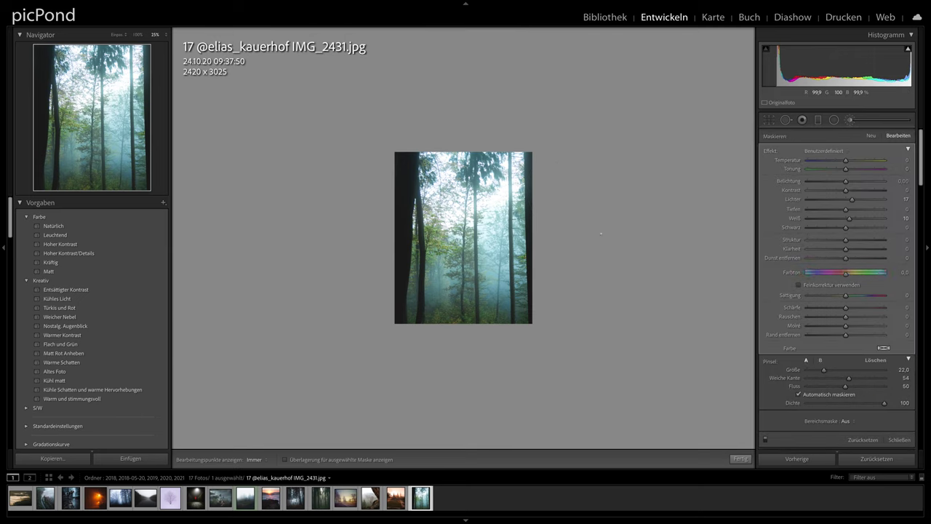
left_click(852, 120)
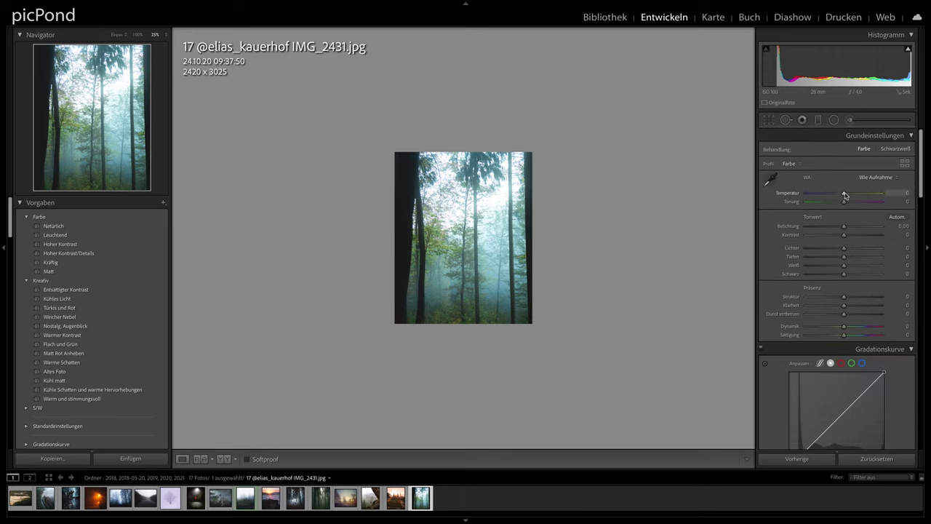
Try Temperature at +11 and −8, then reset it to 0.
left_click_drag(844, 195, 848, 195)
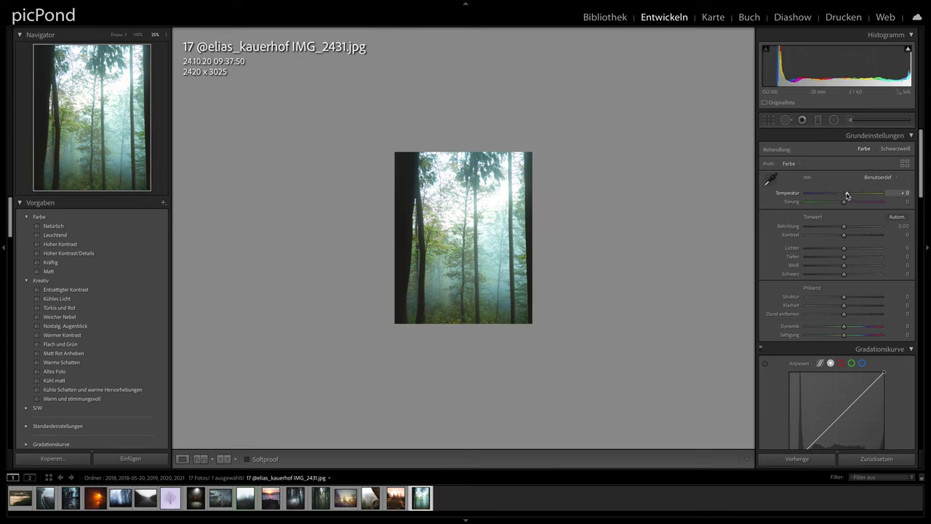
left_click_drag(847, 195, 841, 195)
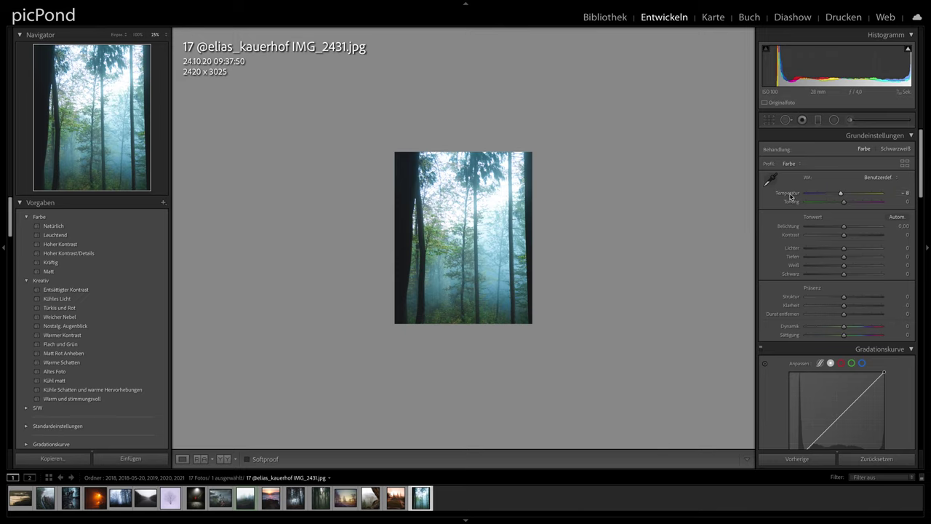
double_click(790, 195)
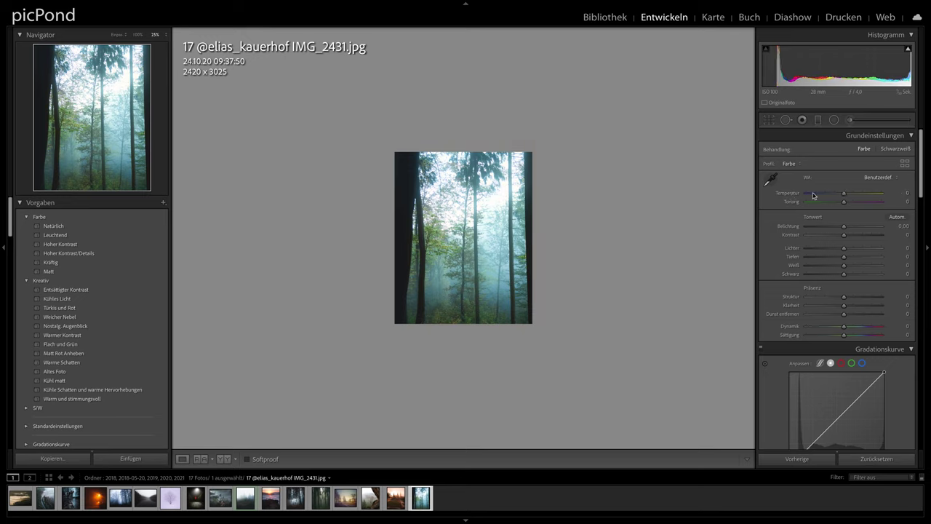
Fade the tone curve: lift the black point and lower a highlight point to 192→187.
left_click(843, 195)
scroll(838, 208, "down", 3)
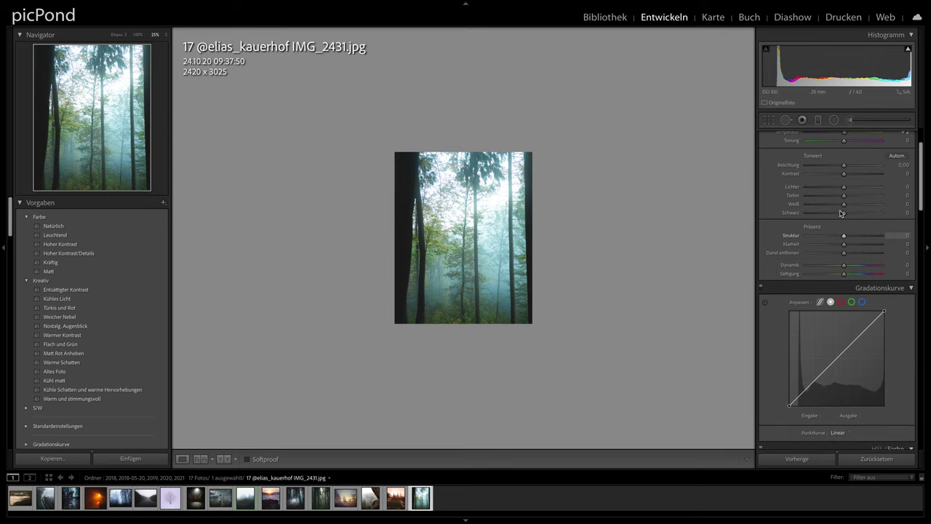
scroll(841, 218, "down", 3)
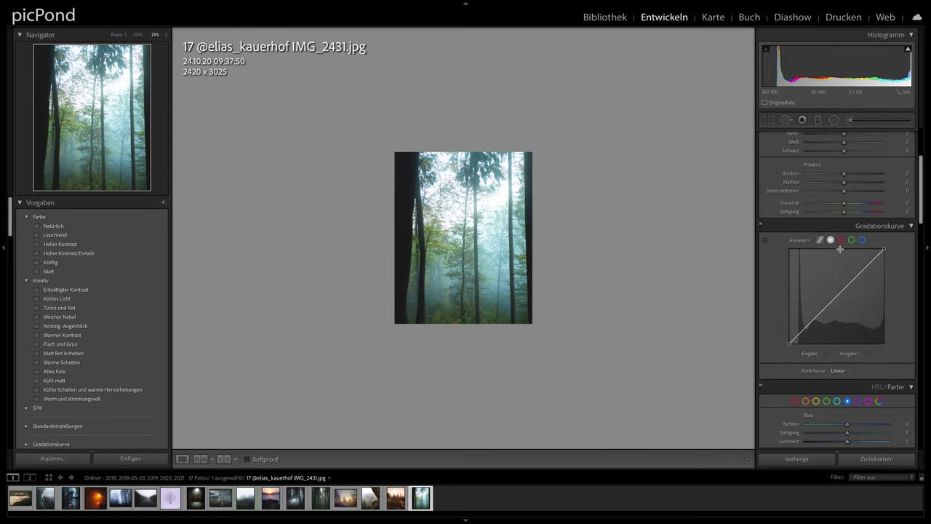
left_click_drag(789, 343, 814, 324)
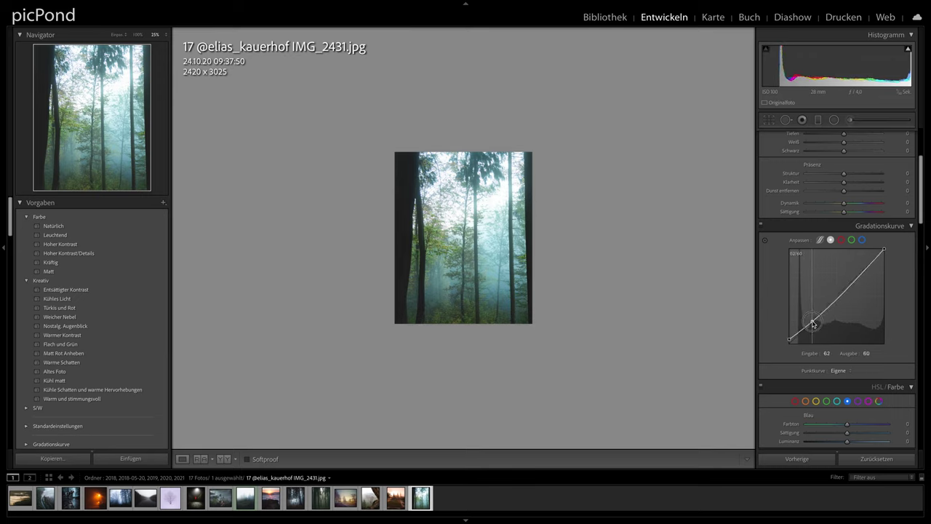
left_click(861, 275)
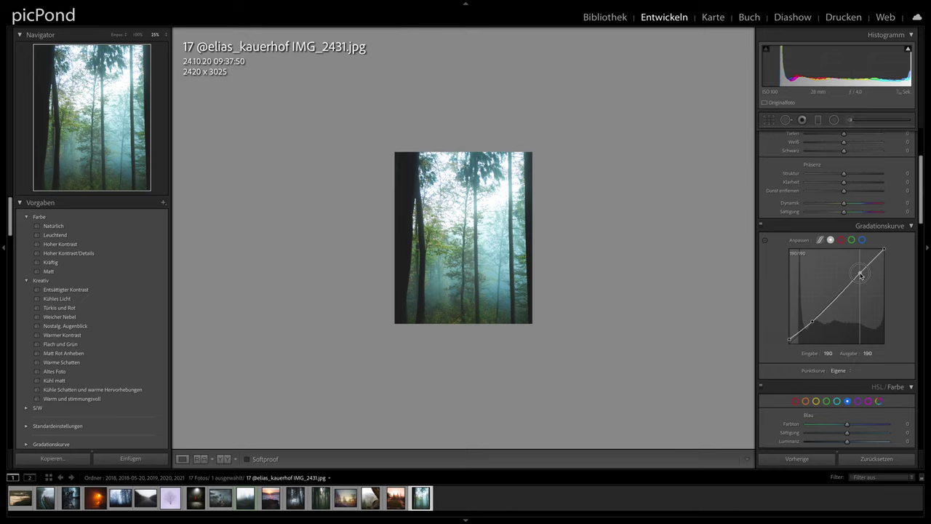
left_click_drag(860, 275, 860, 274)
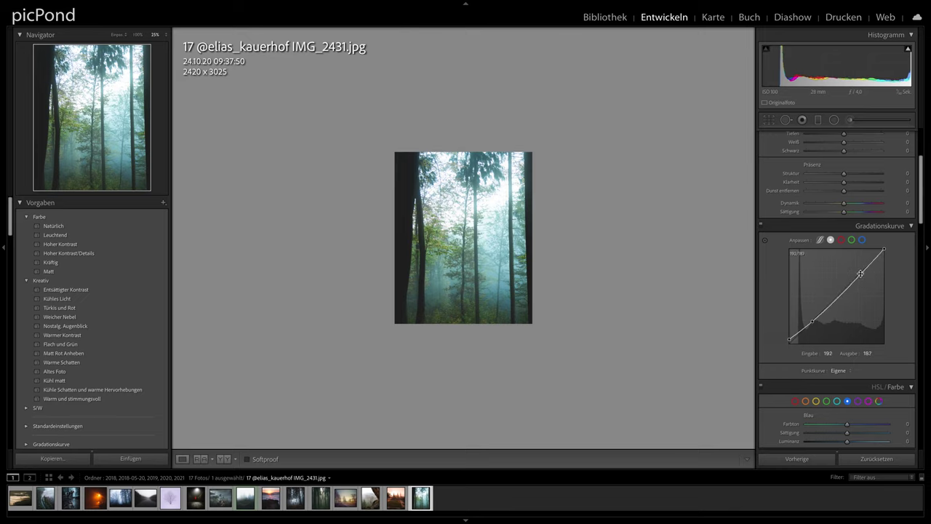
Shift the greens to Hue −17 and Saturation +13 in HSL.
scroll(863, 316, "down", 5)
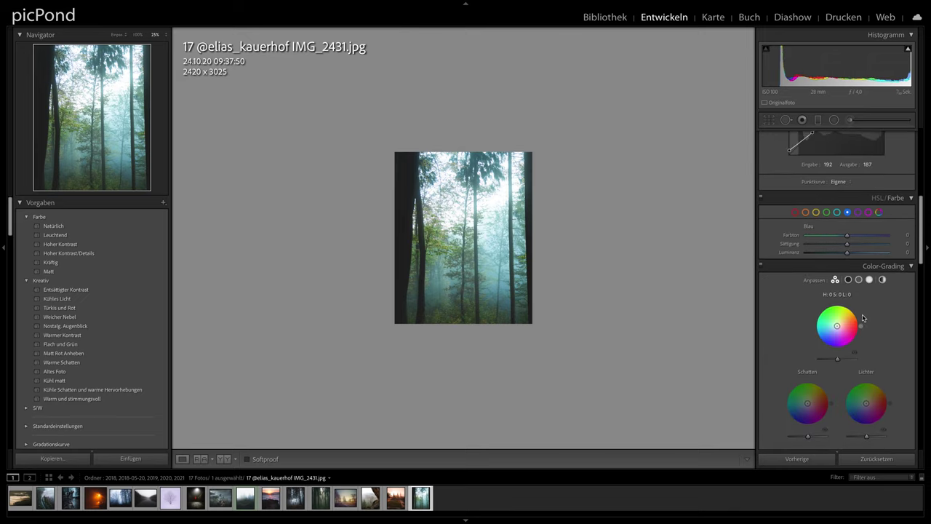
left_click(826, 212)
mouse_move(847, 244)
left_mouse_down()
mouse_move(834, 246)
mouse_move(841, 237)
left_mouse_up()
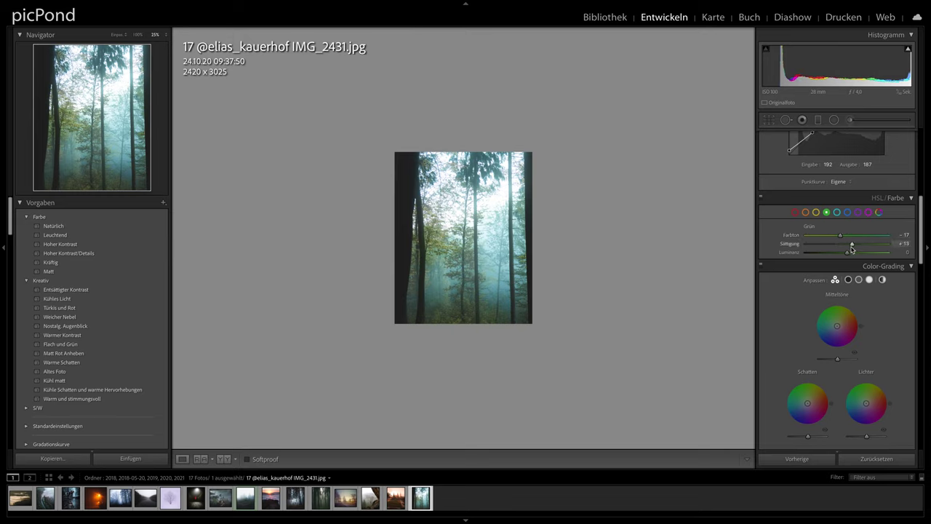
Set grain strength to 8.
scroll(848, 269, "down", 3)
scroll(840, 298, "down", 5)
scroll(833, 335, "down", 5)
scroll(826, 368, "down", 5)
scroll(824, 374, "down", 3)
scroll(822, 350, "down", 2)
left_click_drag(807, 279, 814, 280)
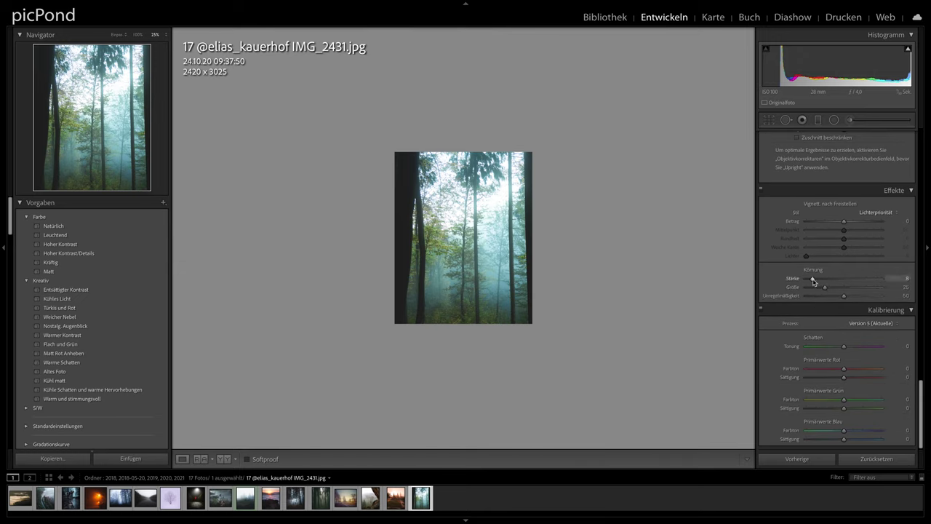
scroll(813, 282, "up", 2)
scroll(813, 282, "up", 2)
scroll(814, 284, "up", 5)
scroll(815, 286, "up", 5)
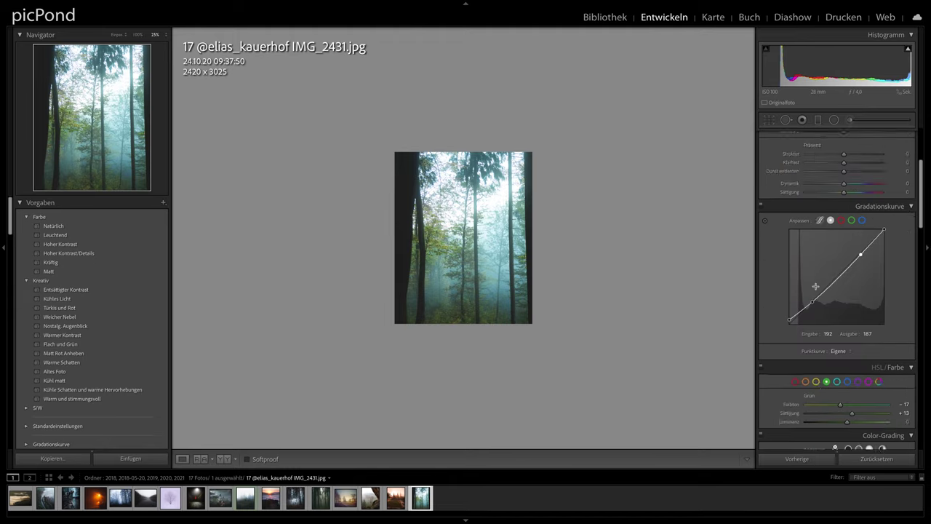
scroll(815, 286, "up", 5)
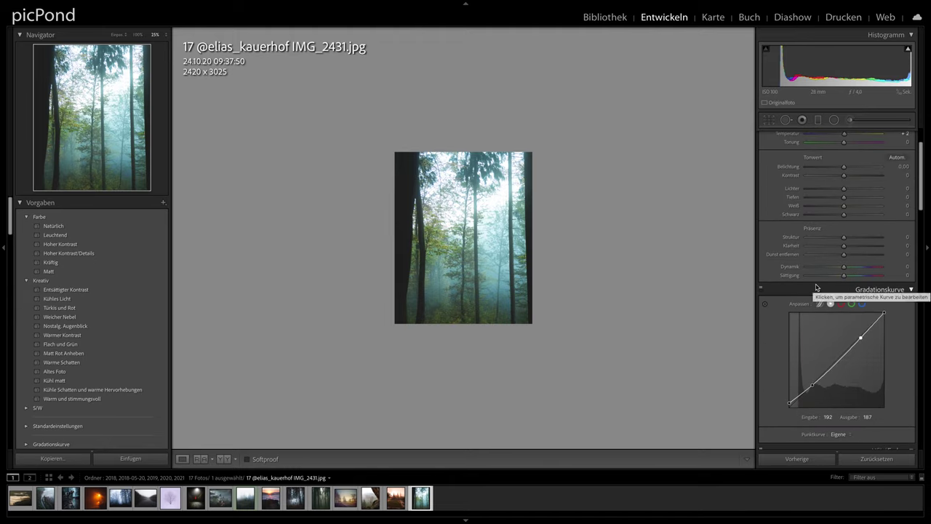
scroll(816, 287, "up", 3)
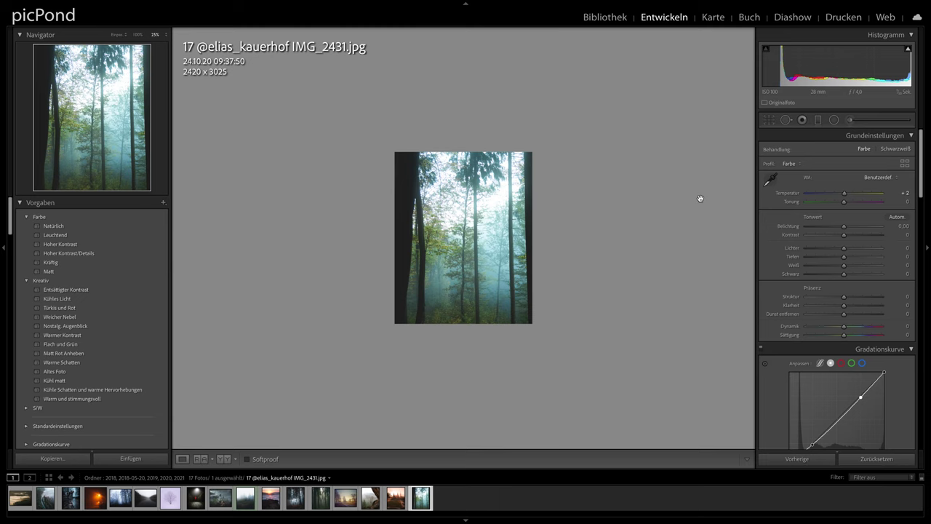
Reset the crop aspect ratio to Original, restoring the full 5164 x 3443 landscape frame.
left_click(769, 120)
left_click(891, 151)
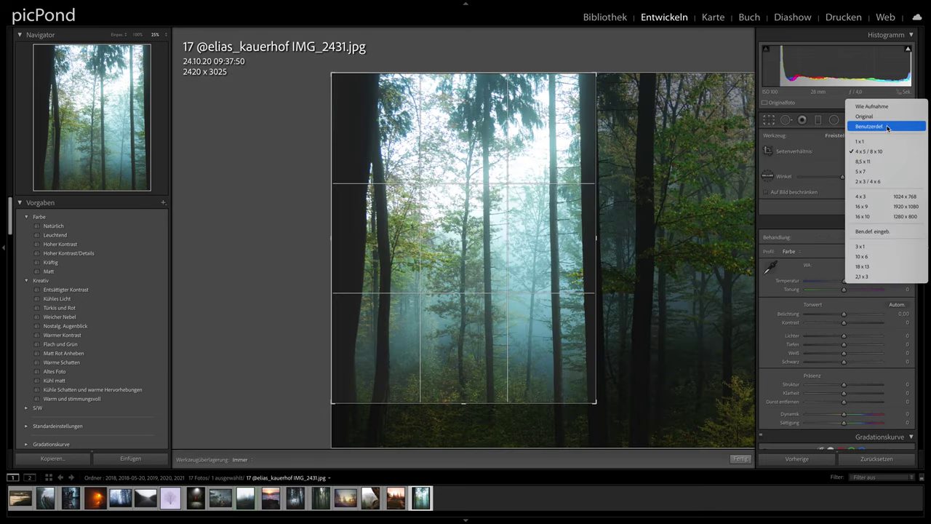
left_click(889, 118)
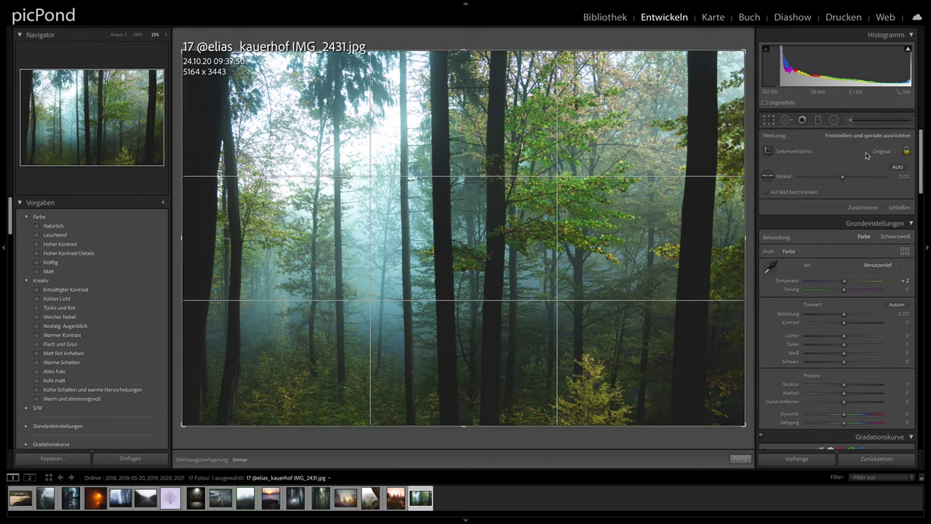
left_click(771, 121)
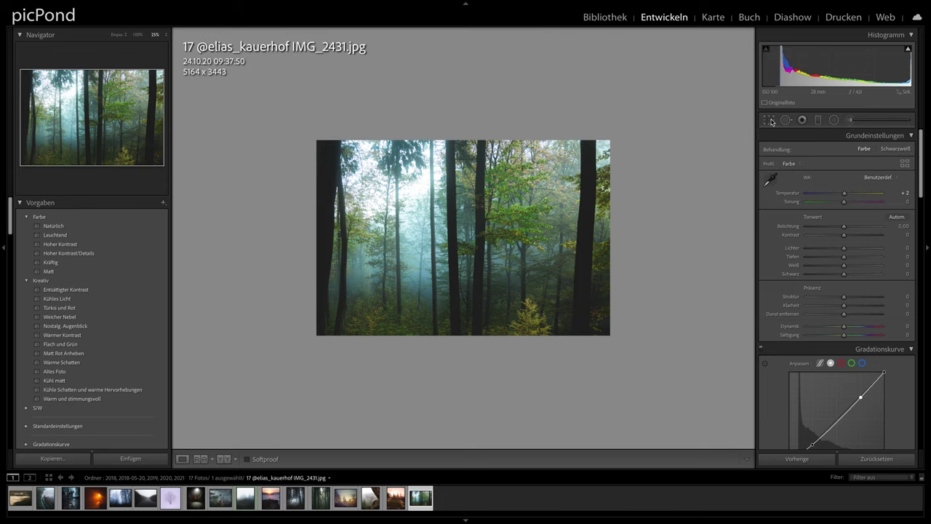
Show the before and after versions side by side, zoomed to 12%.
key("y")
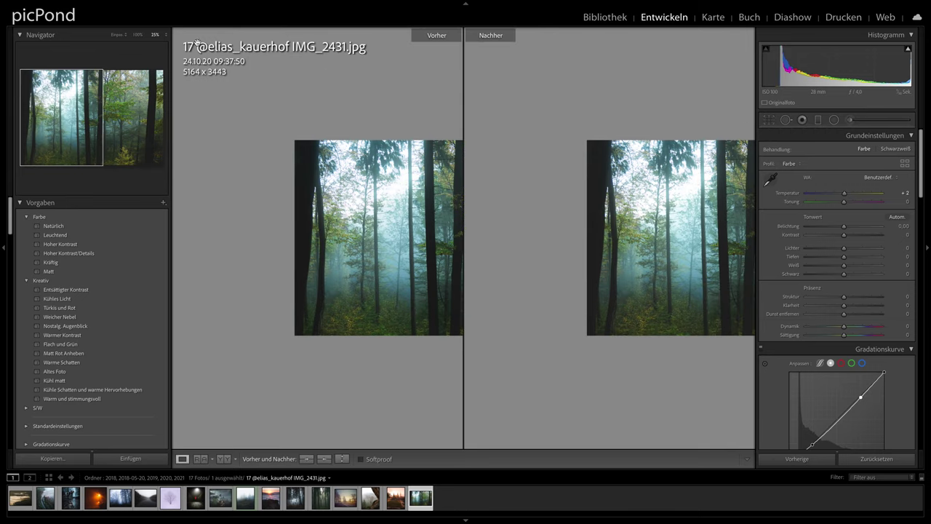
left_click(168, 35)
left_click(170, 27)
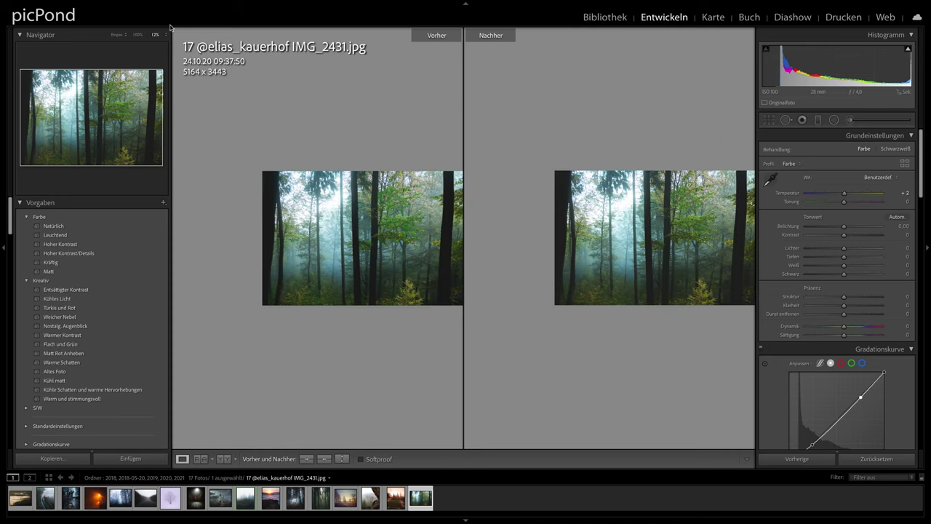